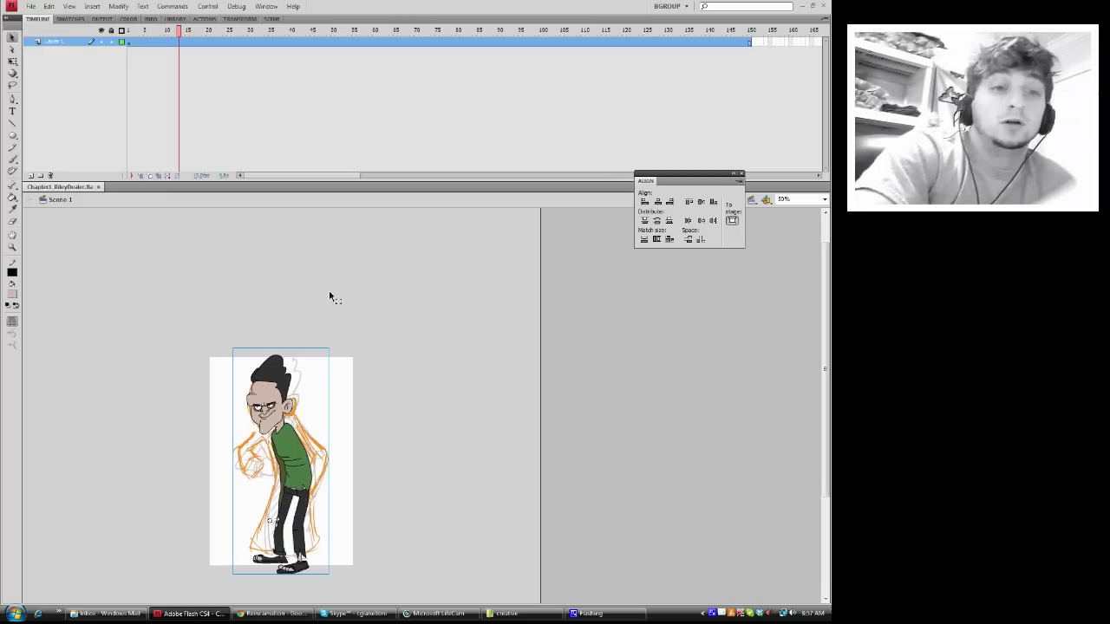
- Preview the scene animation, open the character symbol for editing and check its first few frames
mouse_move(180, 30)
mouse_down()
mouse_move(143, 32)
mouse_move(274, 26)
mouse_move(135, 50)
mouse_move(256, 43)
mouse_move(127, 87)
mouse_move(237, 66)
mouse_move(220, 68)
mouse_up()
click(249, 31)
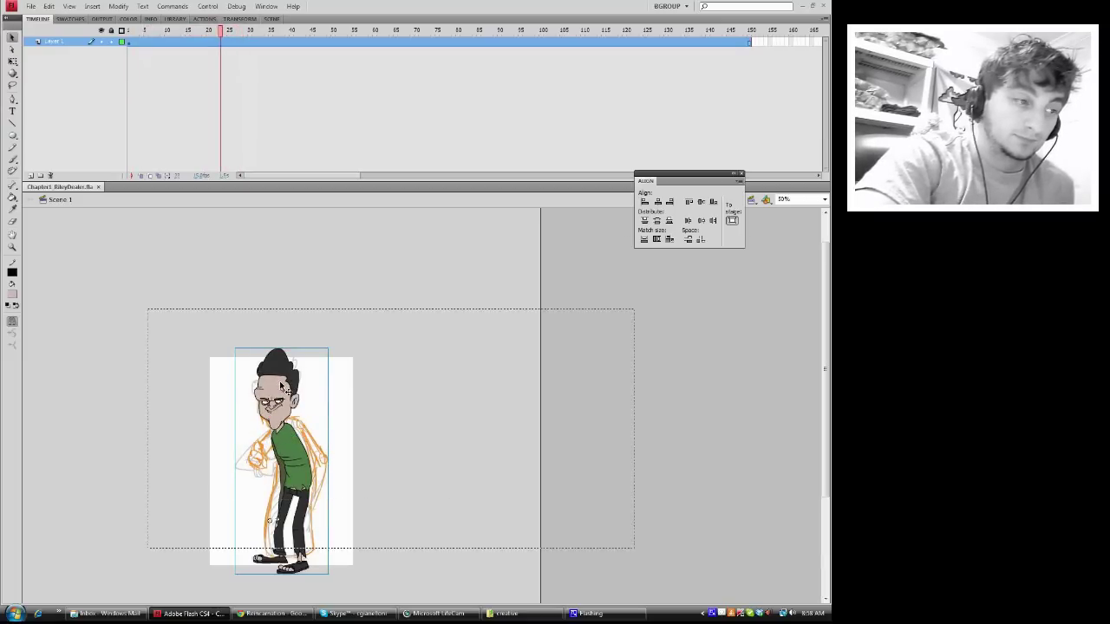
double_click(281, 388)
drag(131, 33, 150, 71)
- Insert a keyframe at frame 6 of the left side layer so the green coat continues
click(146, 89)
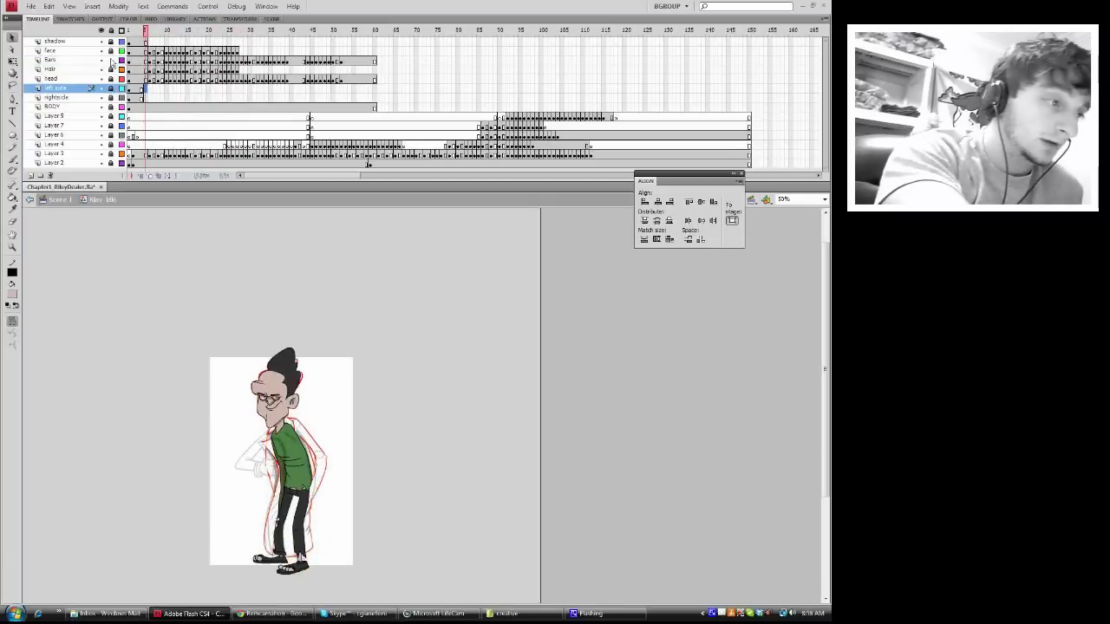
click(155, 90)
right_click(151, 87)
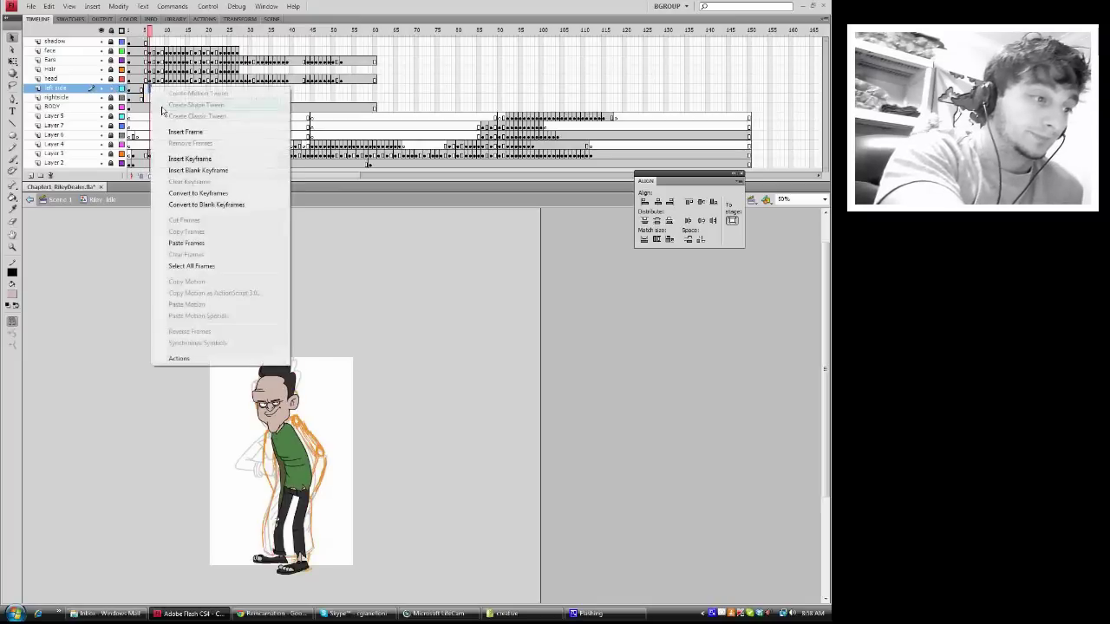
click(181, 157)
- Hide the character artwork layers above and below left side, and cut and paste the frame 6 coat back in place over the sketch
click(12, 247)
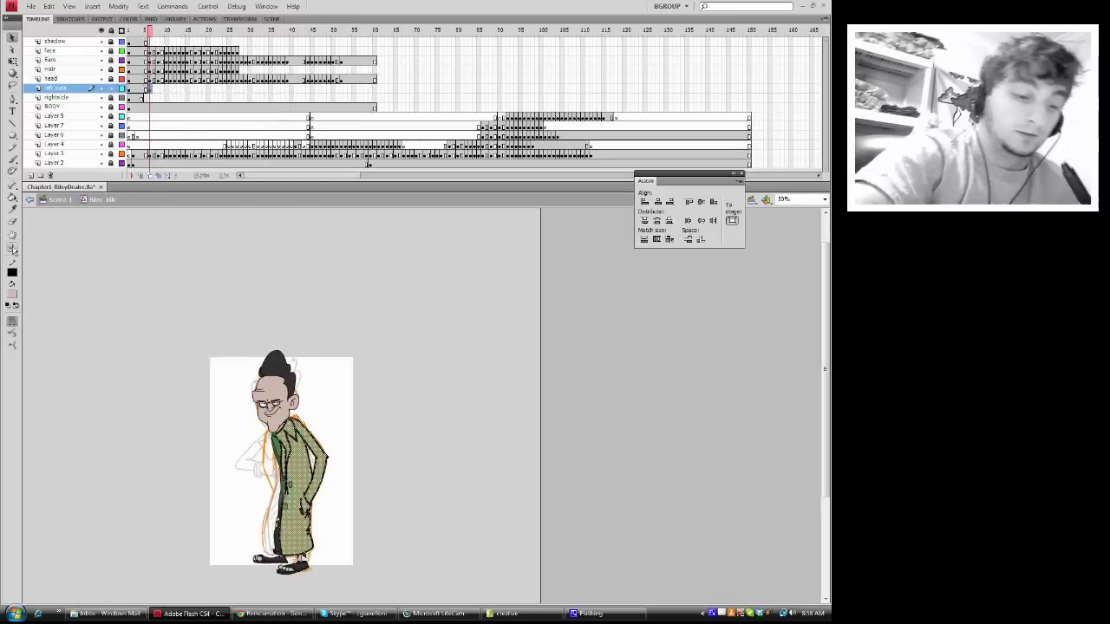
drag(249, 392, 376, 561)
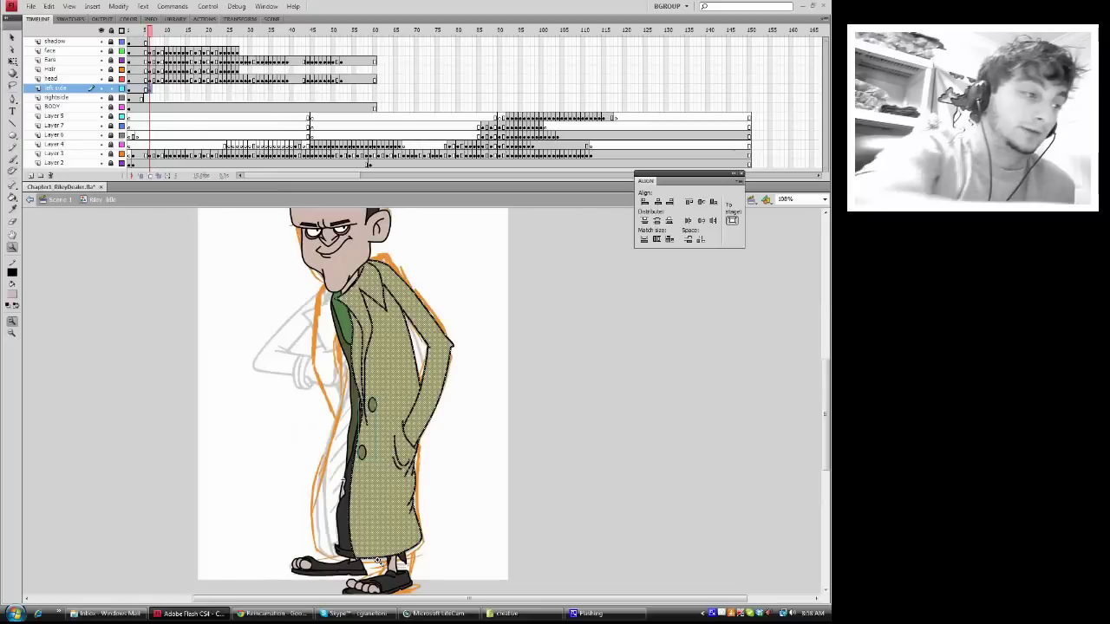
key(v)
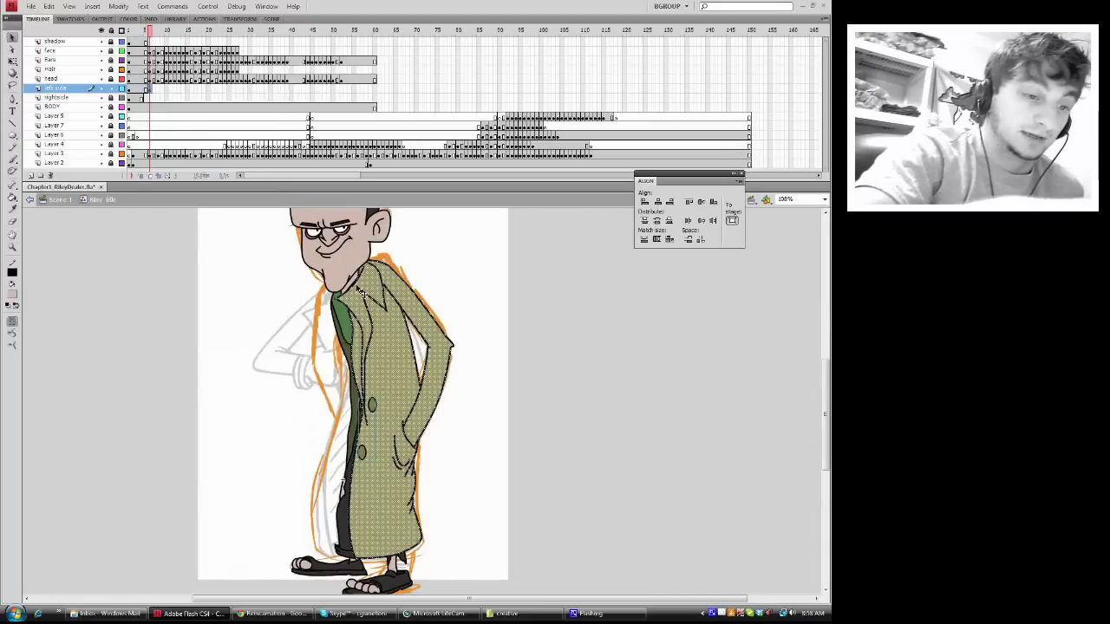
click(237, 52)
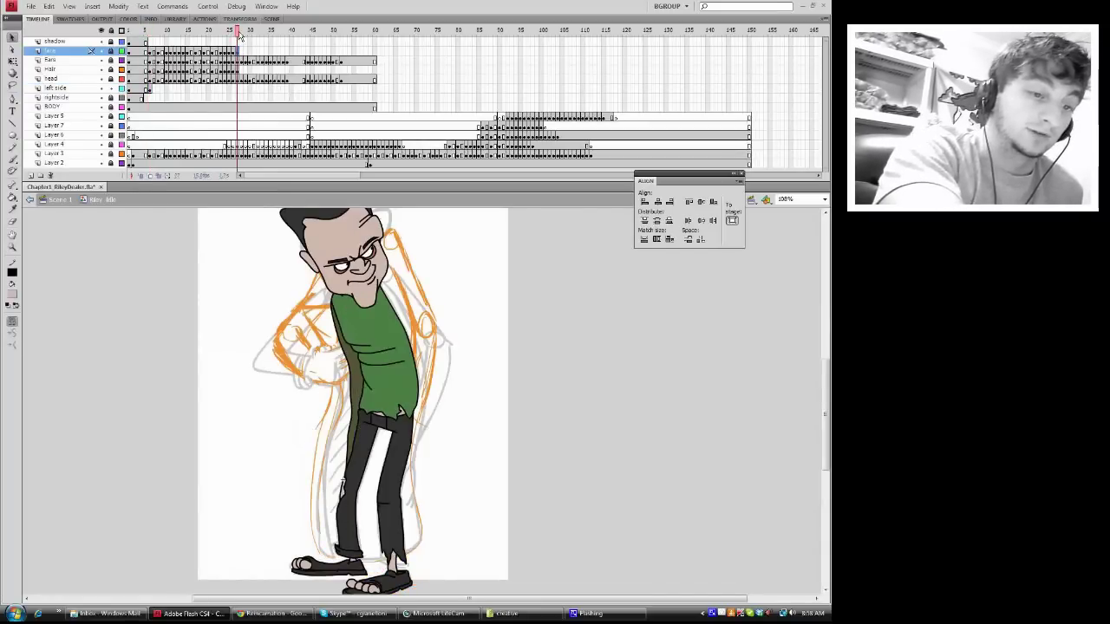
drag(239, 35, 151, 89)
click(151, 89)
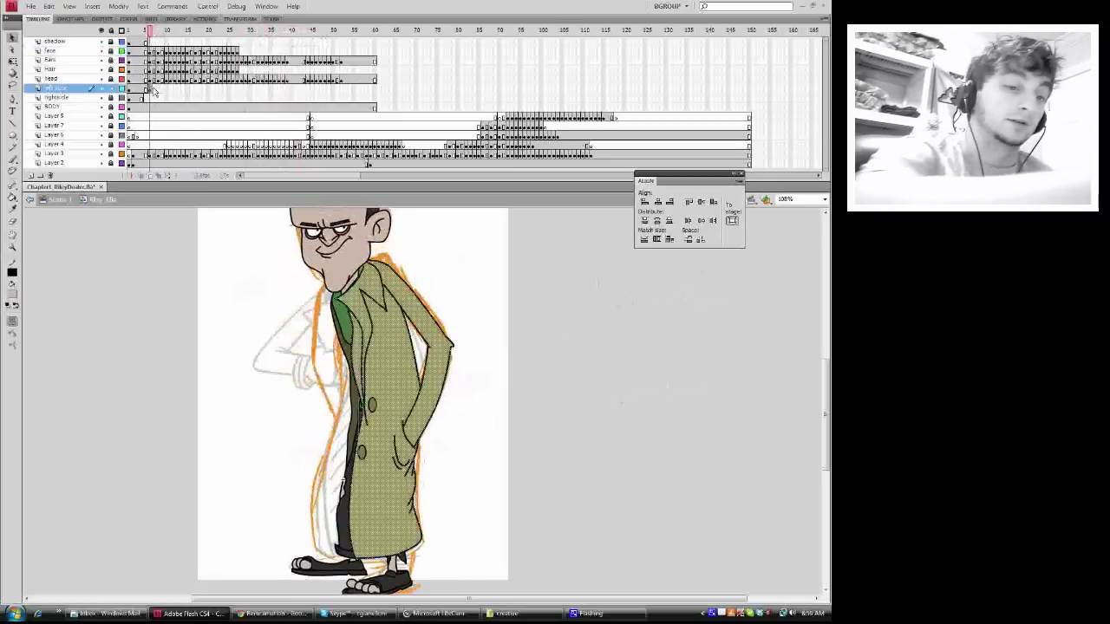
right_click(396, 344)
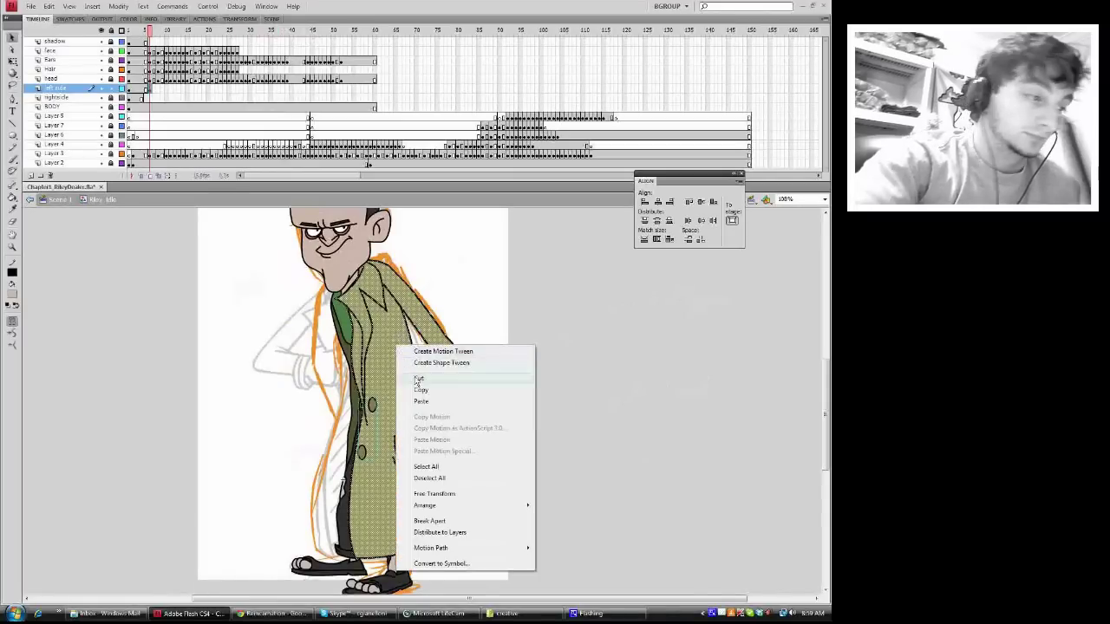
click(417, 382)
drag(102, 79, 101, 41)
drag(101, 99, 101, 107)
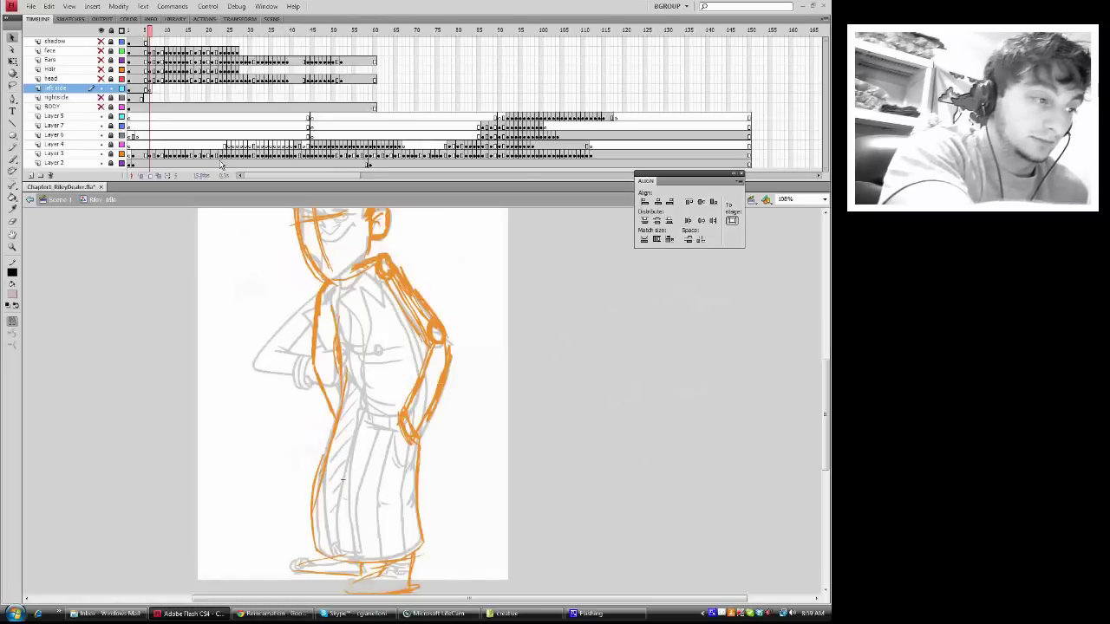
right_click(191, 239)
click(208, 280)
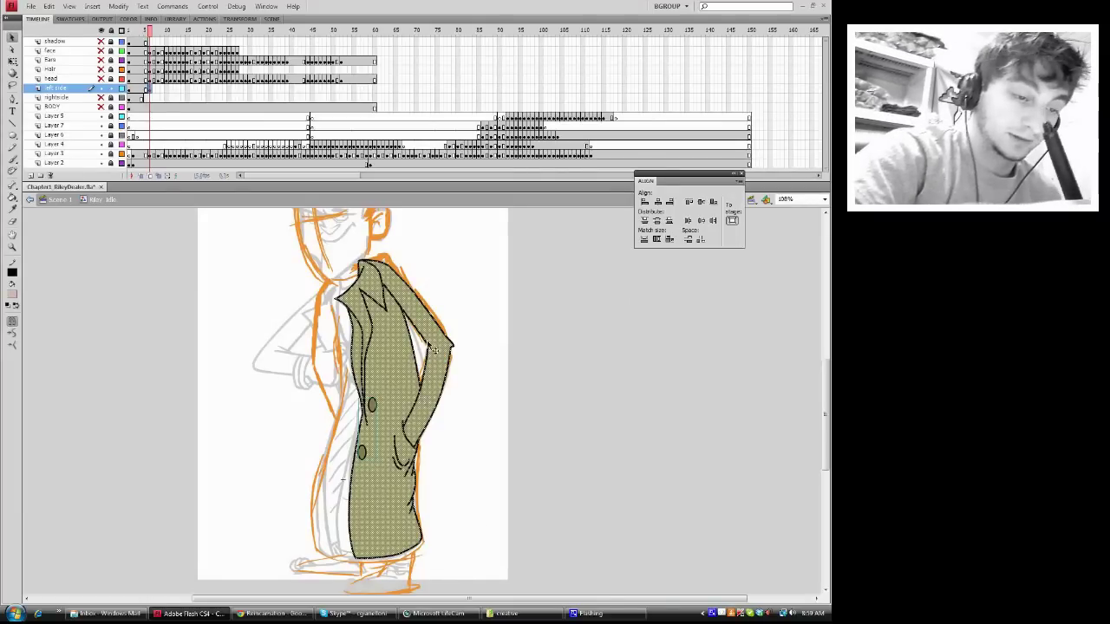
- Cut the coat to check the sketch beneath against neighbouring frames, and paste it back in place
right_click(390, 366)
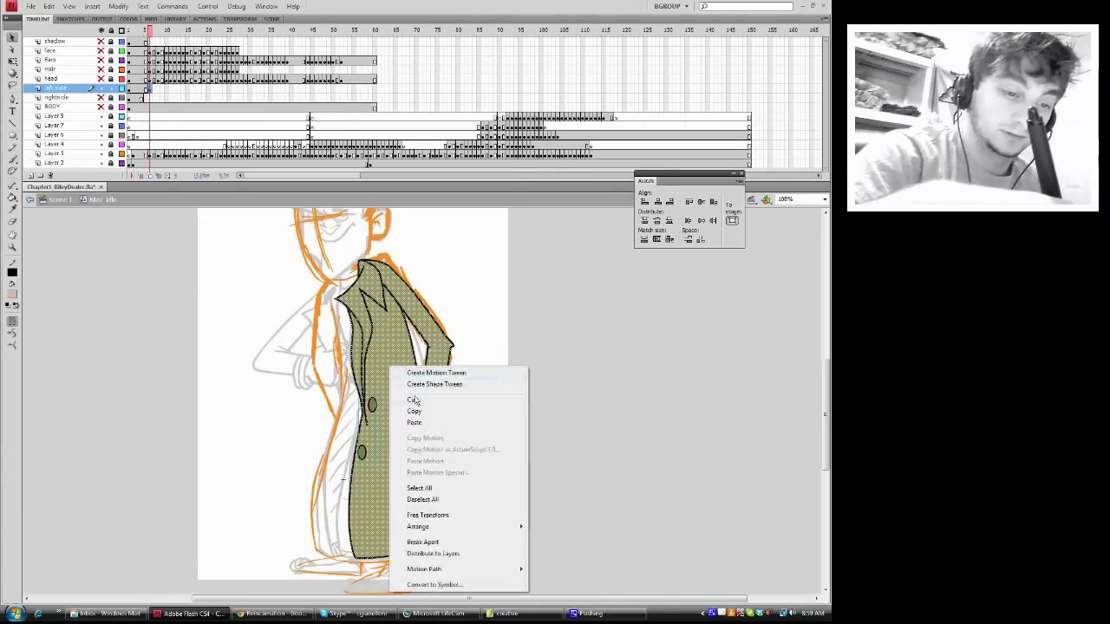
click(466, 396)
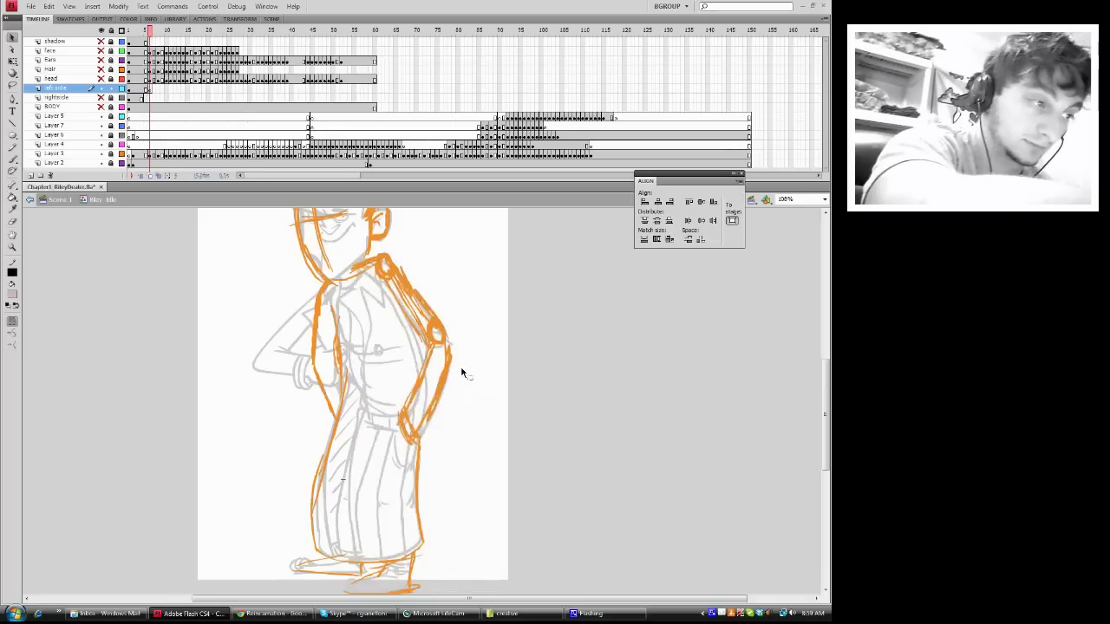
drag(150, 31, 153, 38)
right_click(430, 268)
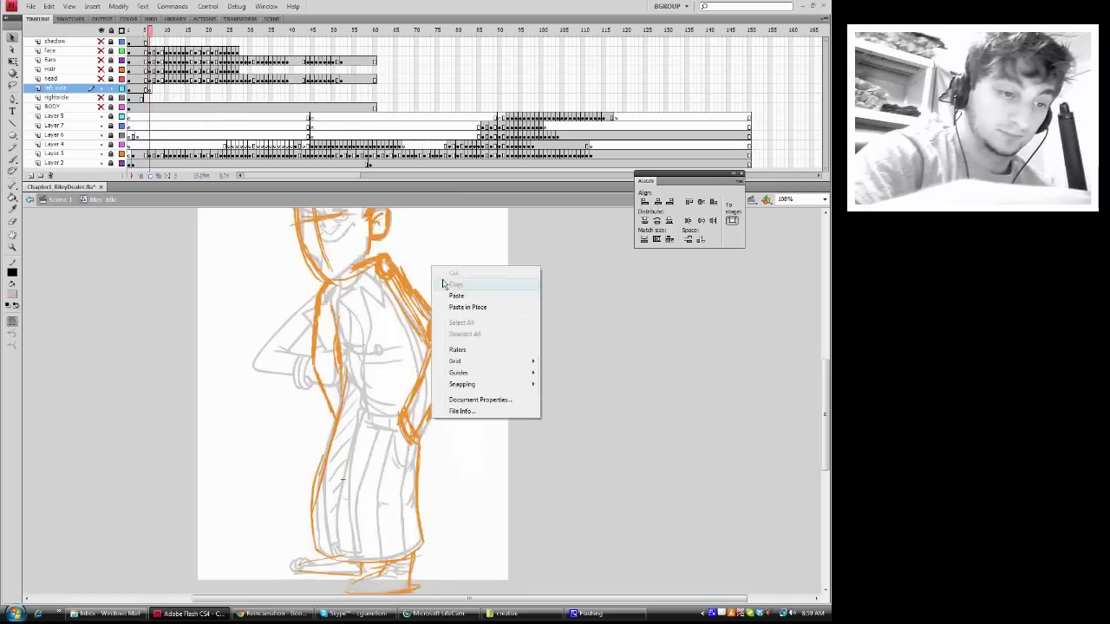
click(468, 306)
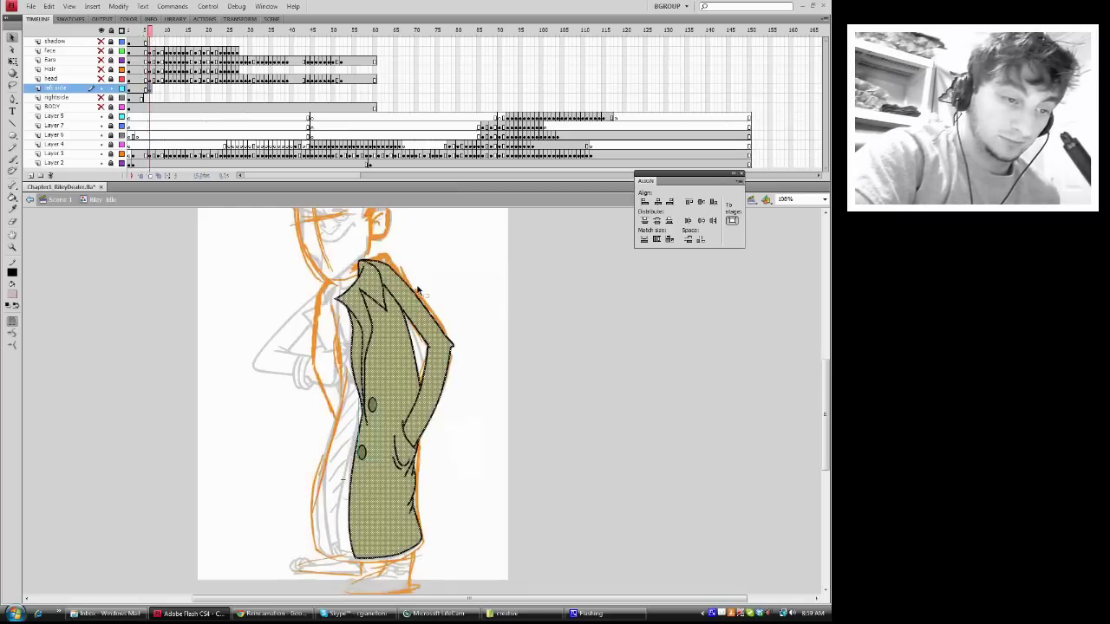
- Bend the coat's shoulder outline to the orange sketch and warp its front edge slightly inward with an envelope transform
click(386, 265)
drag(382, 258, 400, 277)
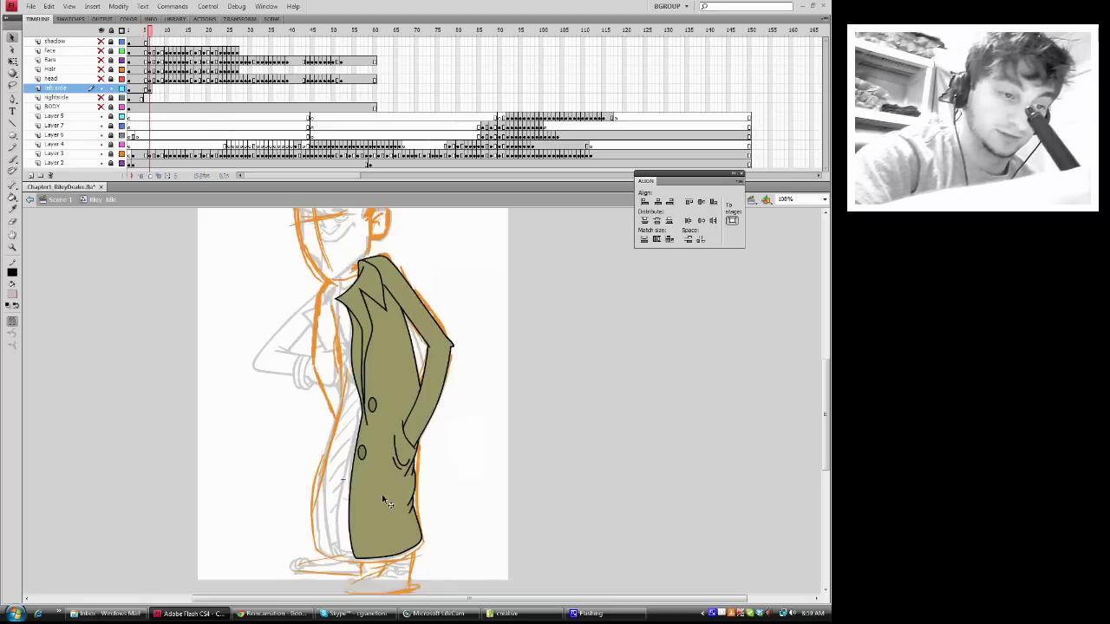
mouse_move(286, 595)
mouse_down()
mouse_move(518, 249)
mouse_move(518, 224)
mouse_up()
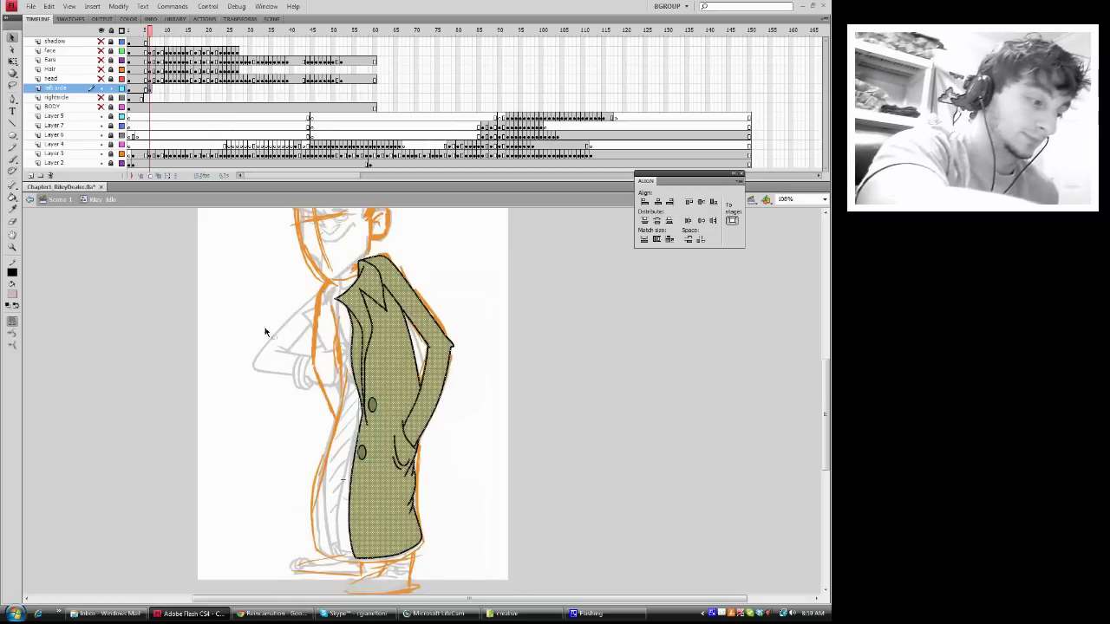
key(q)
click(14, 371)
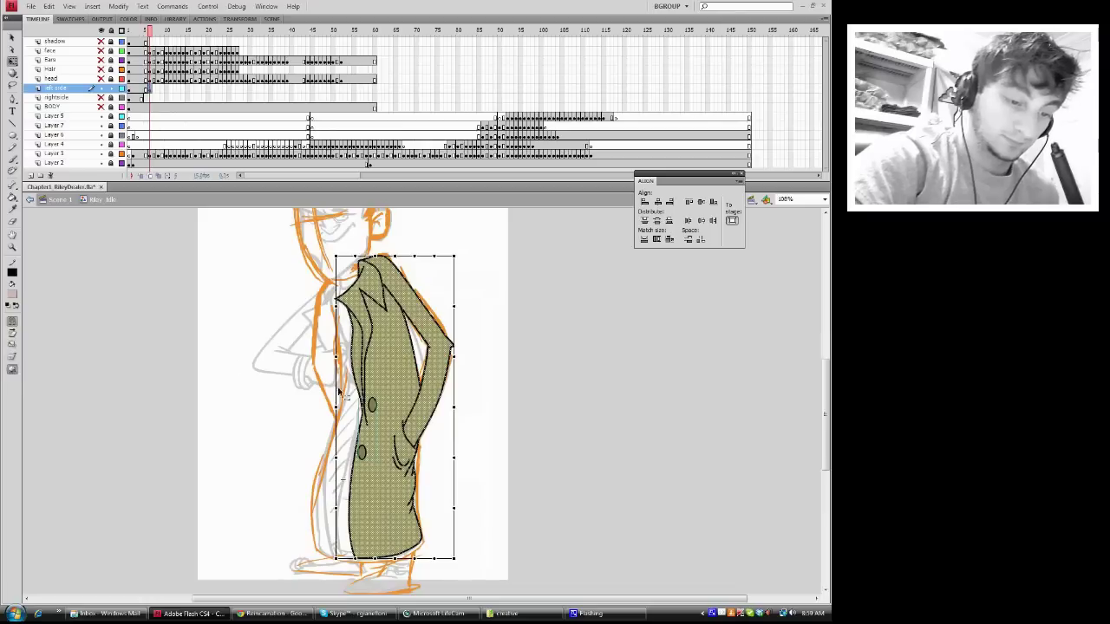
drag(337, 408, 339, 407)
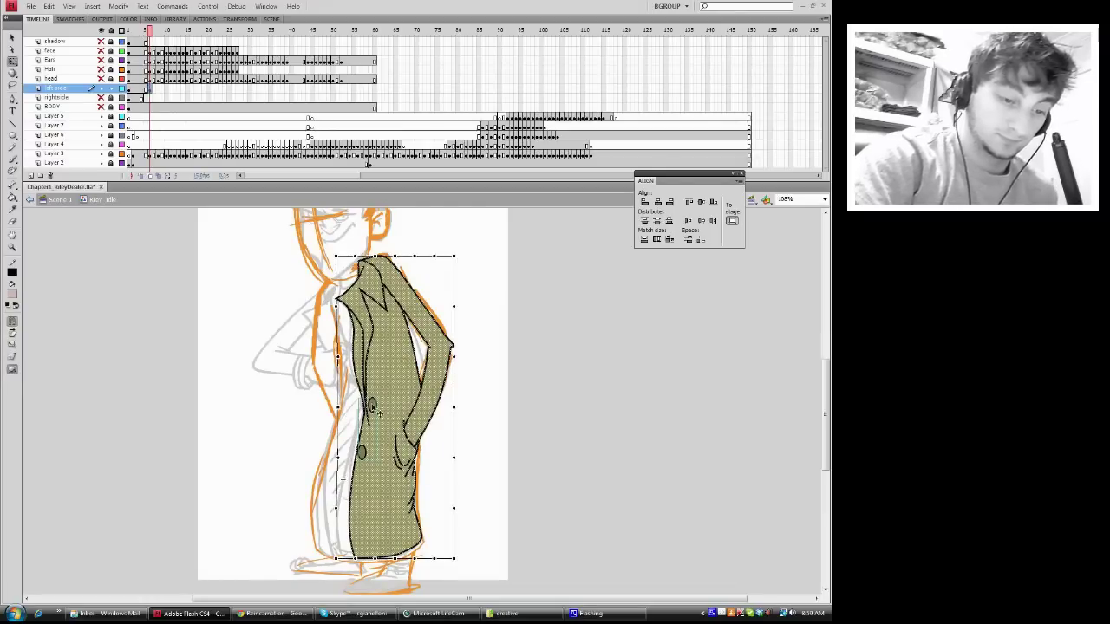
- Nudge the two coat buttons slightly to the right and compare with the neighbouring frame
click(371, 410)
click(376, 409)
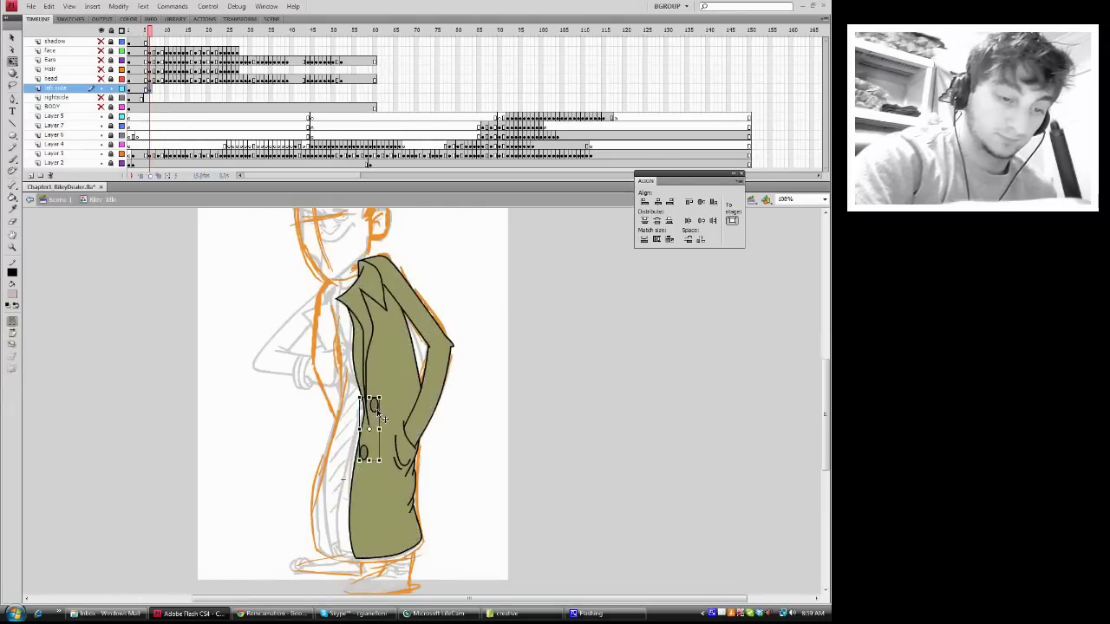
key(Right)
key(Right)
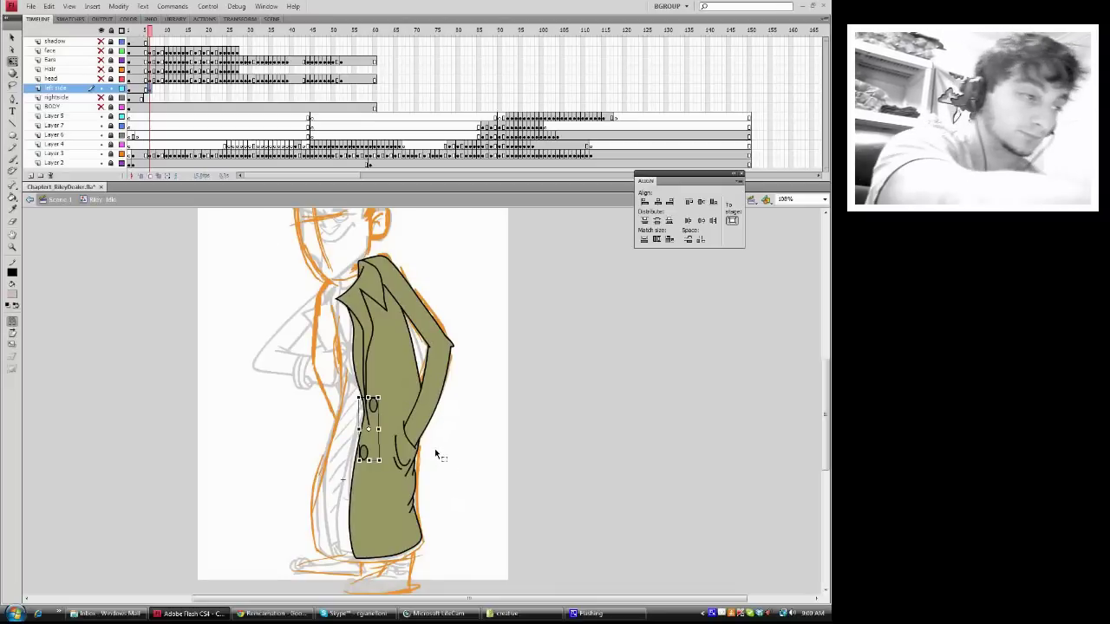
drag(151, 32, 151, 39)
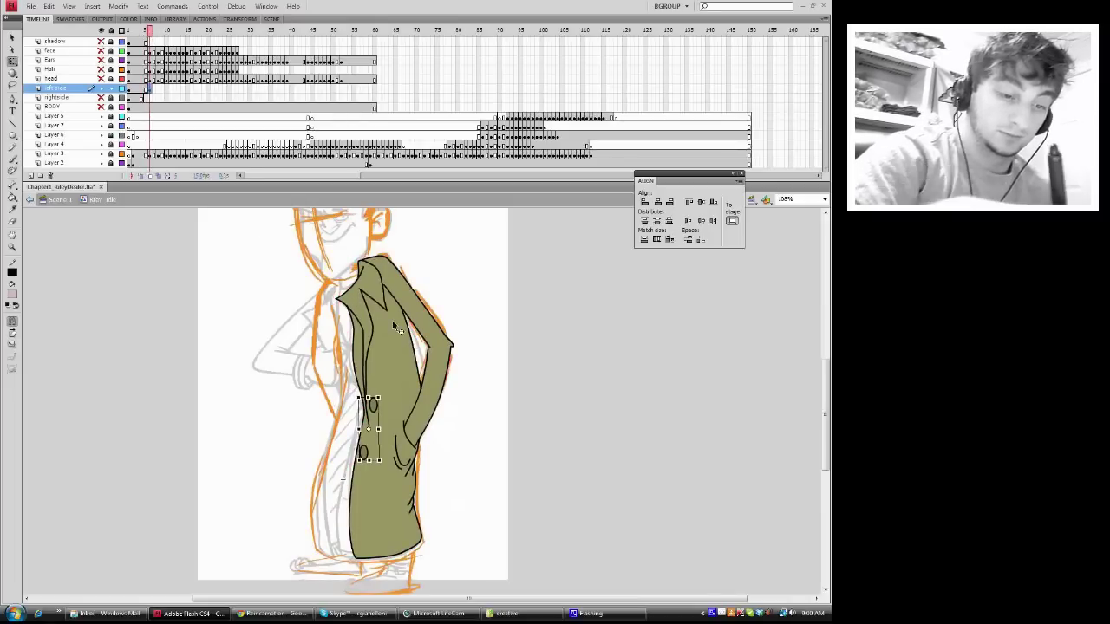
- Move the whole coat off the stage to its right, and turn on onion skinning for the preceding frames
drag(314, 234, 517, 581)
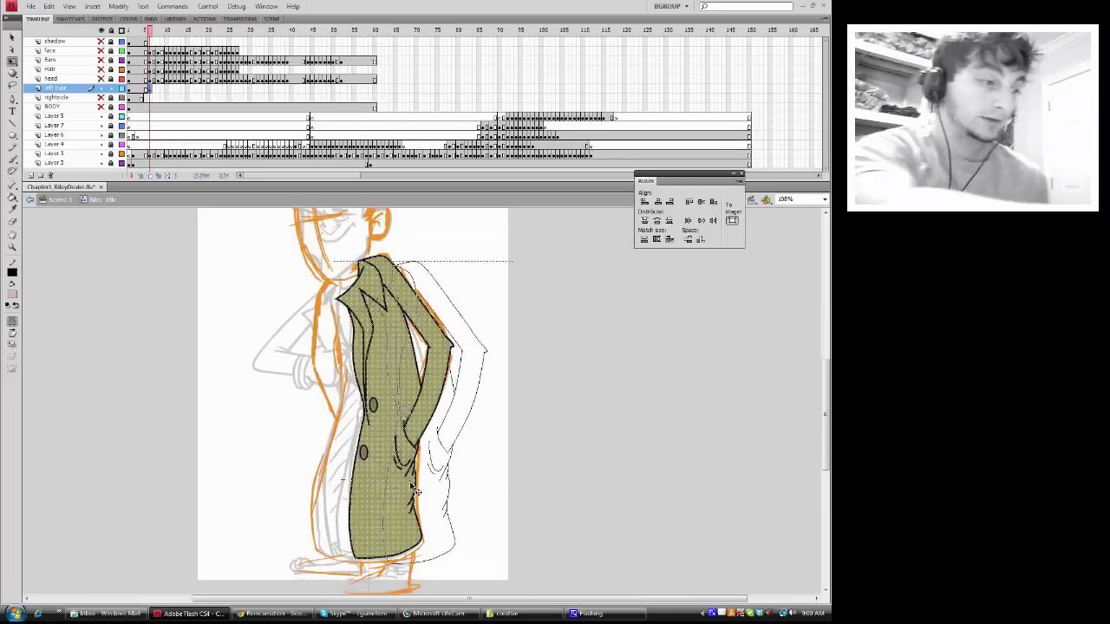
drag(364, 480, 572, 474)
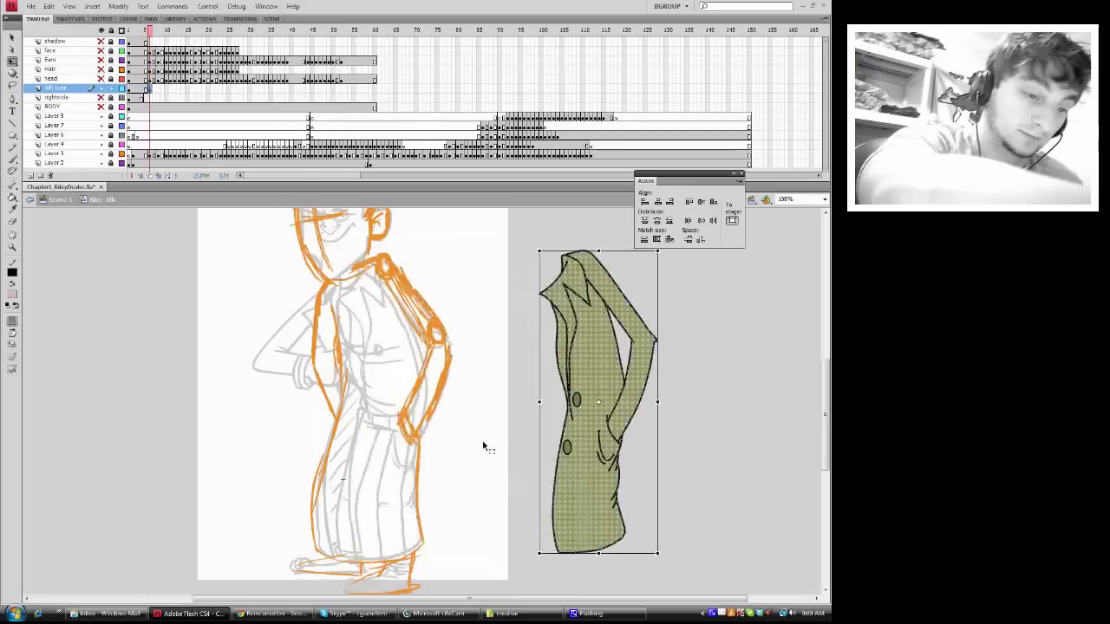
click(141, 176)
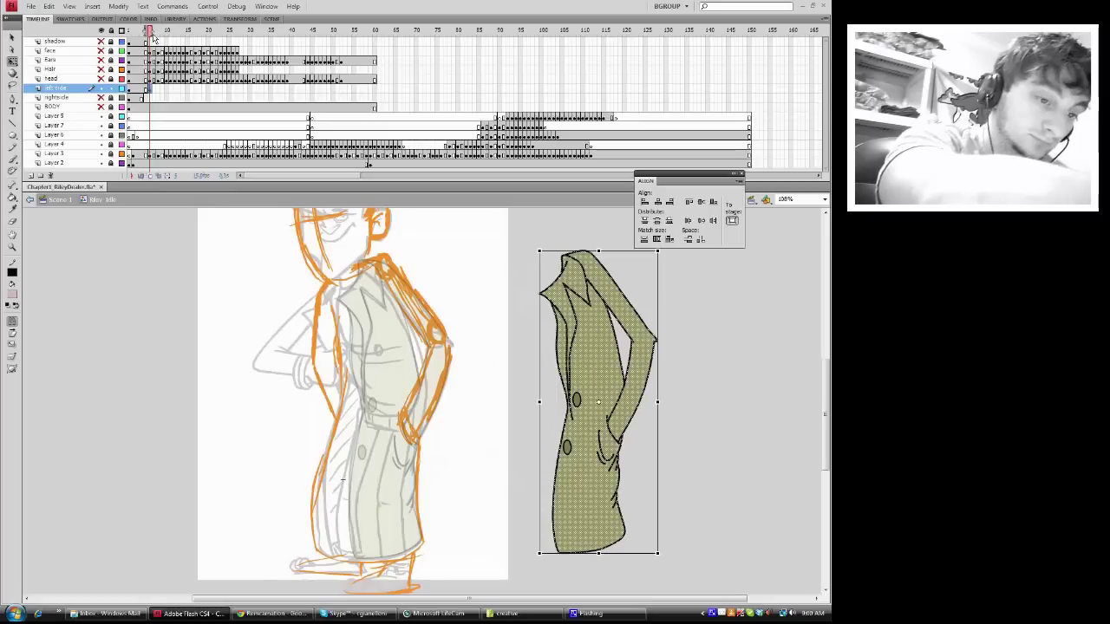
drag(145, 32, 133, 32)
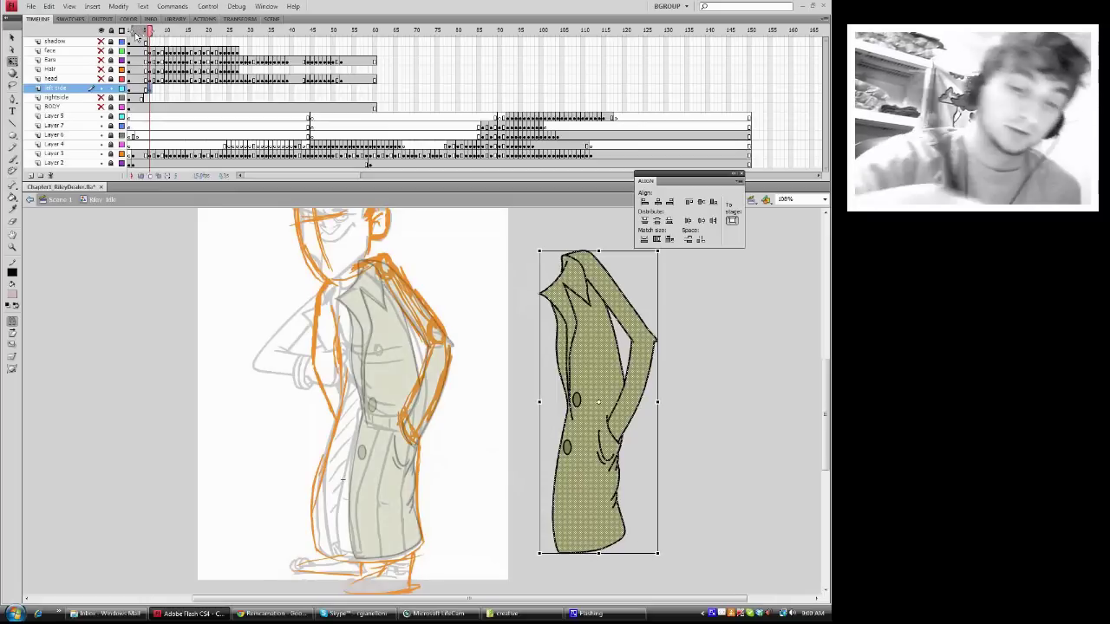
click(672, 391)
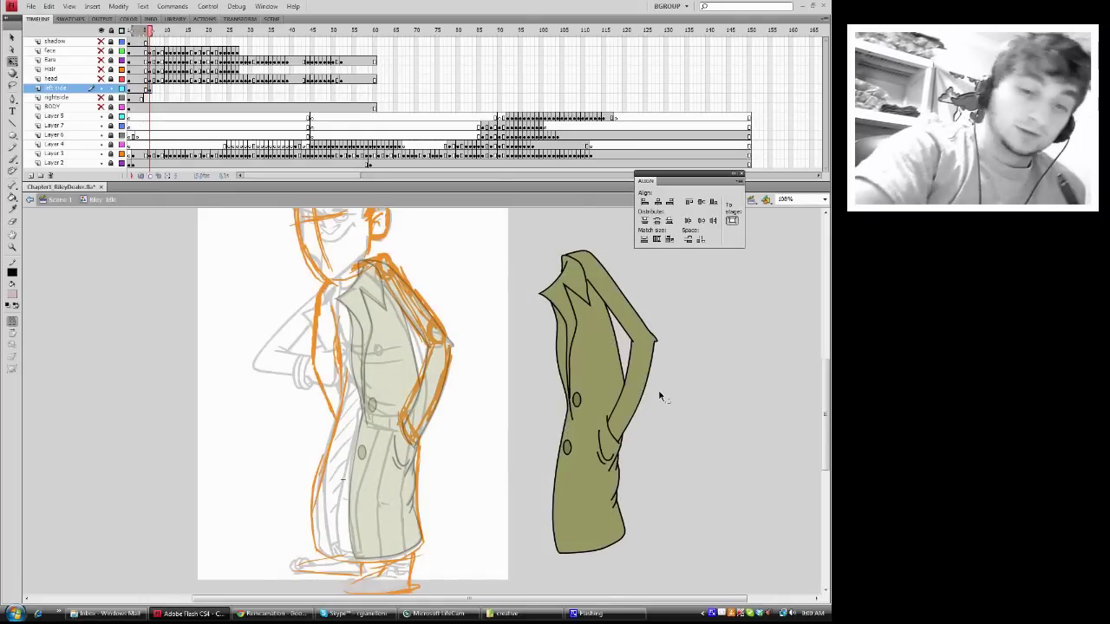
- Trace the coat's front edge, collar, shoulder and bent sleeve over the sketch with the Pencil tool
click(13, 147)
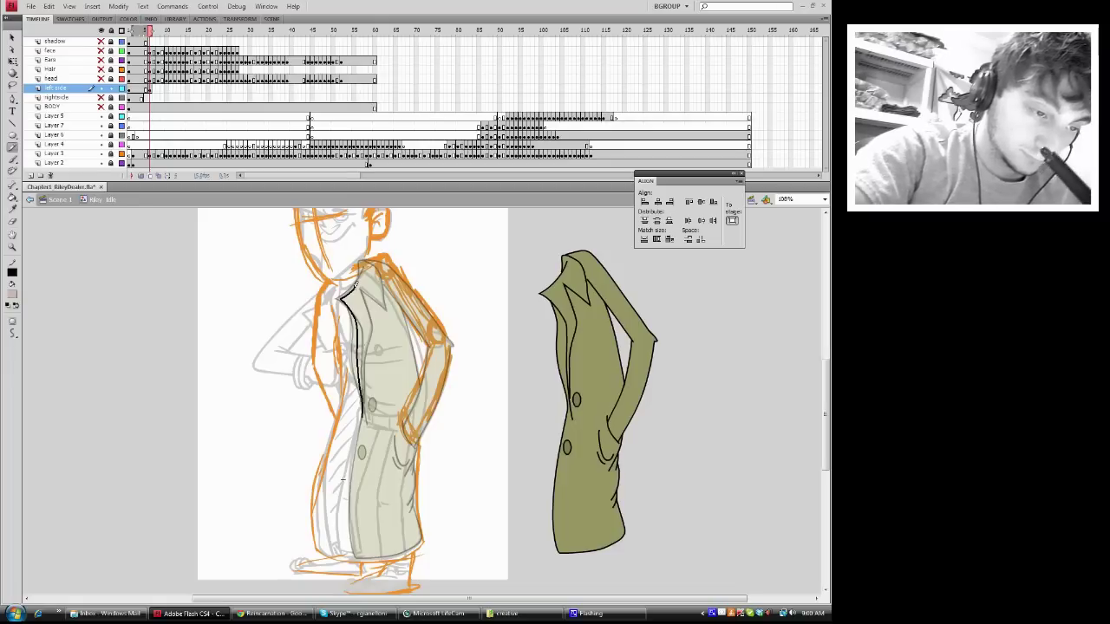
drag(366, 261, 365, 264)
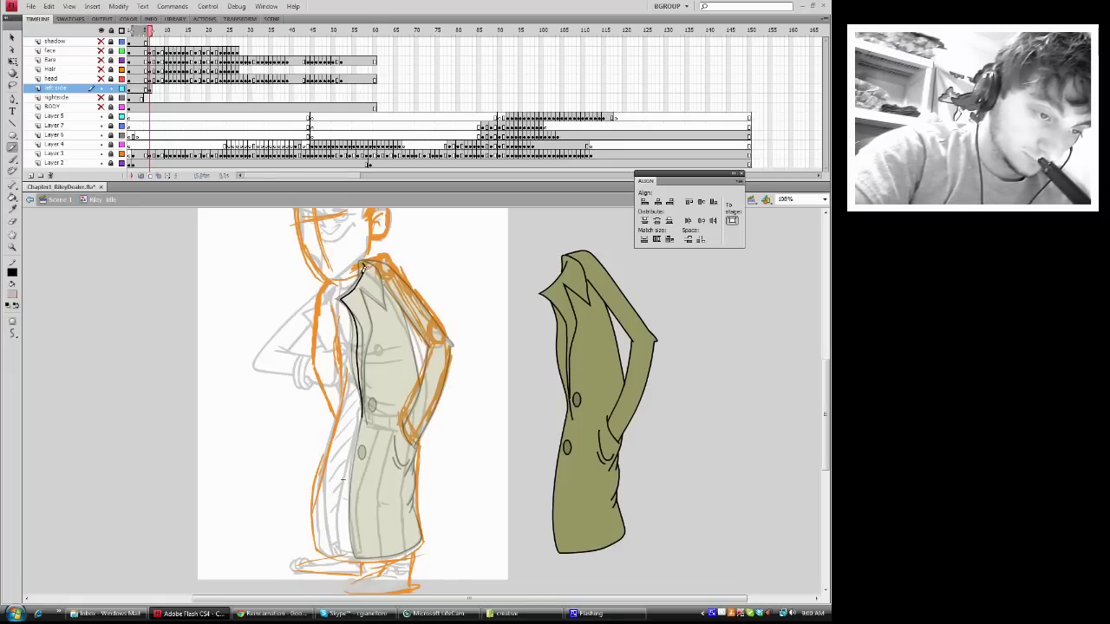
mouse_move(361, 261)
mouse_down()
mouse_move(385, 252)
mouse_move(401, 265)
mouse_up()
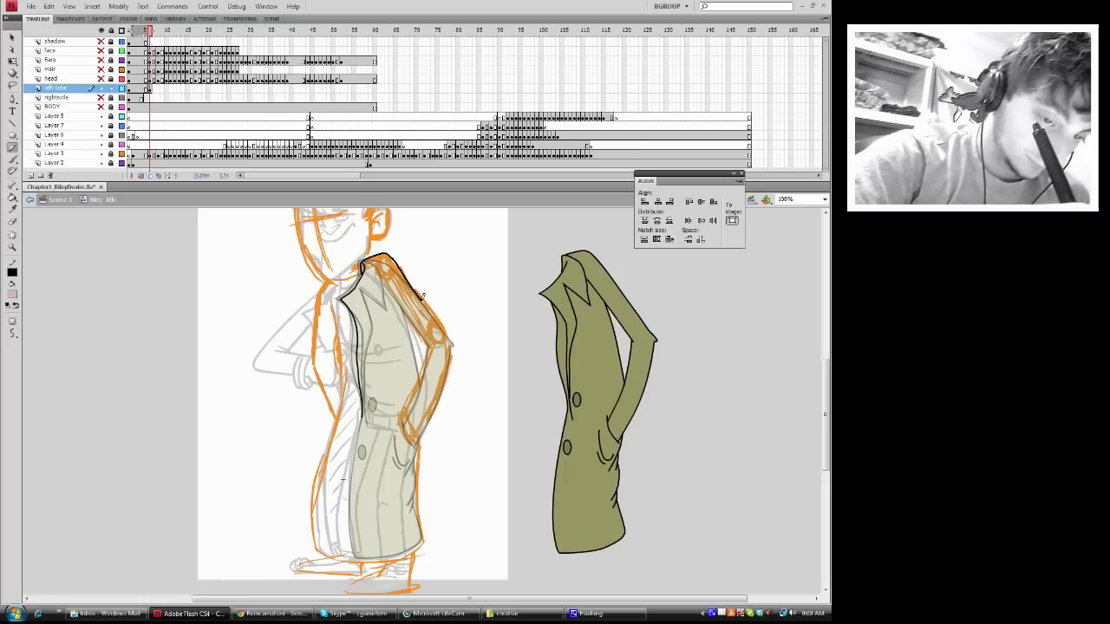
drag(445, 325, 448, 345)
mouse_move(439, 393)
mouse_down()
mouse_move(412, 442)
mouse_move(399, 426)
mouse_move(429, 354)
mouse_up()
- Adjust the traced sleeve lines at the elbow and along the outer forearm to fit the sketch
click(12, 37)
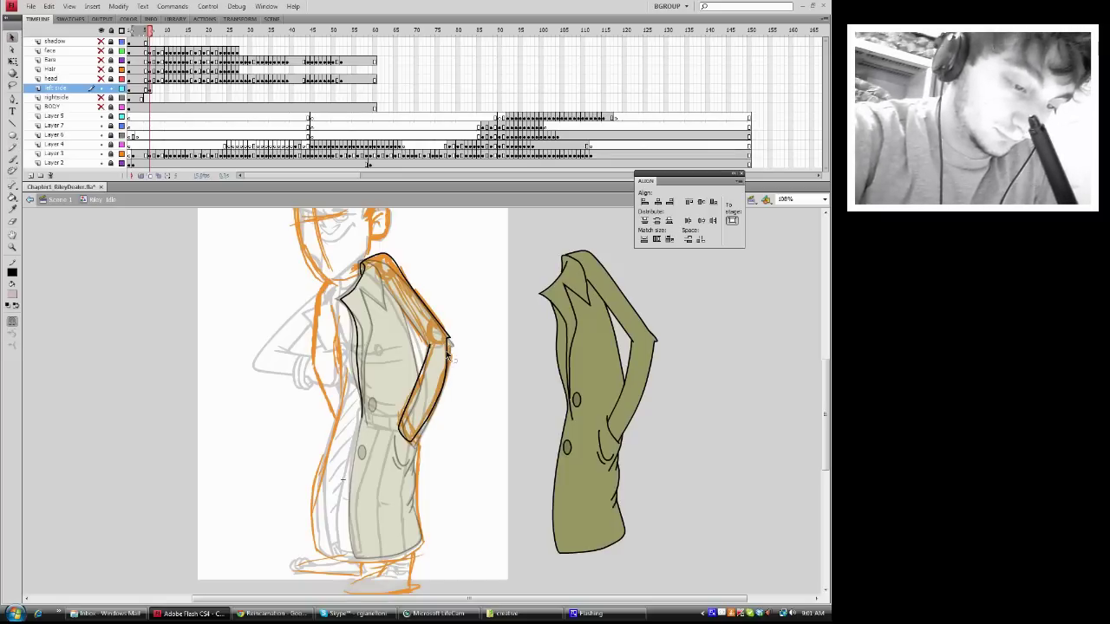
drag(447, 357, 447, 347)
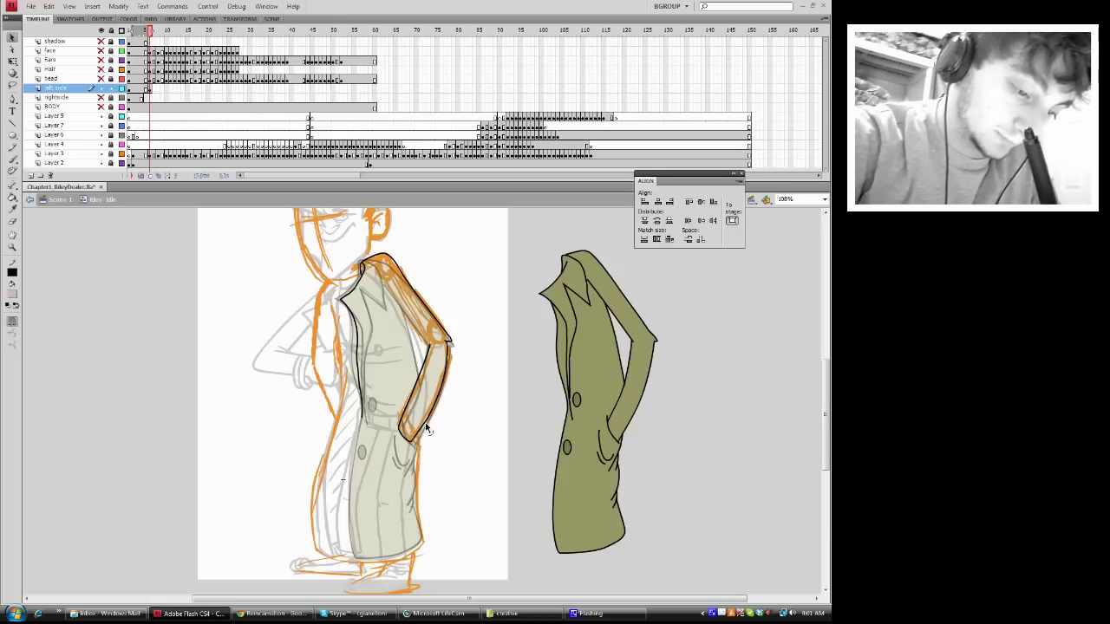
drag(428, 418, 429, 411)
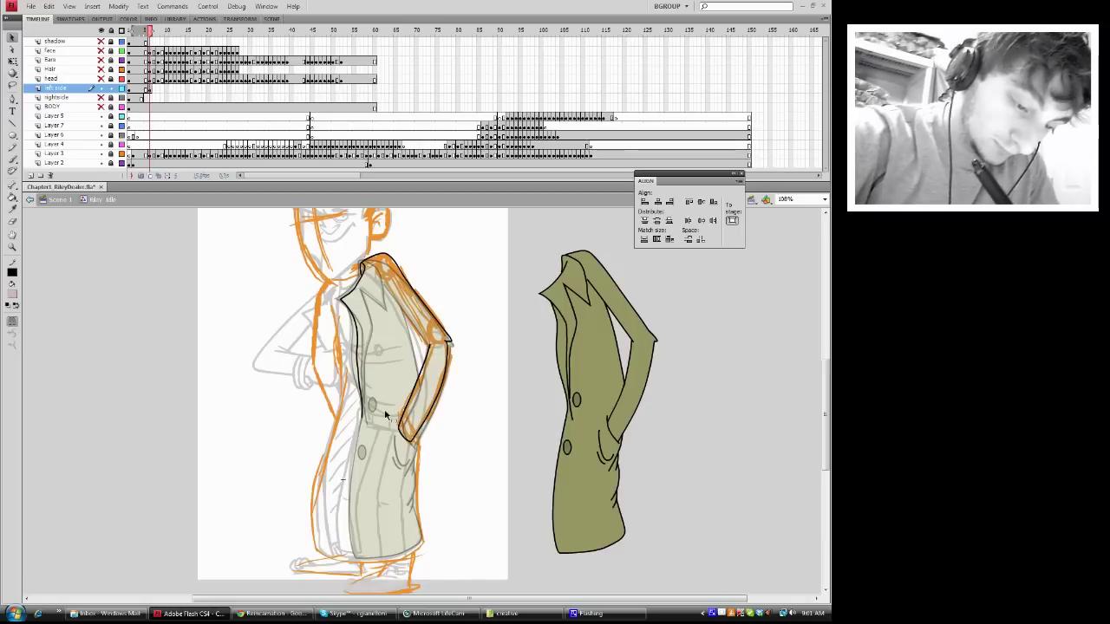
- Trace the pocket opening and the coat's lower front edge and hem with the Pencil tool, and clean up the hem corner
click(12, 147)
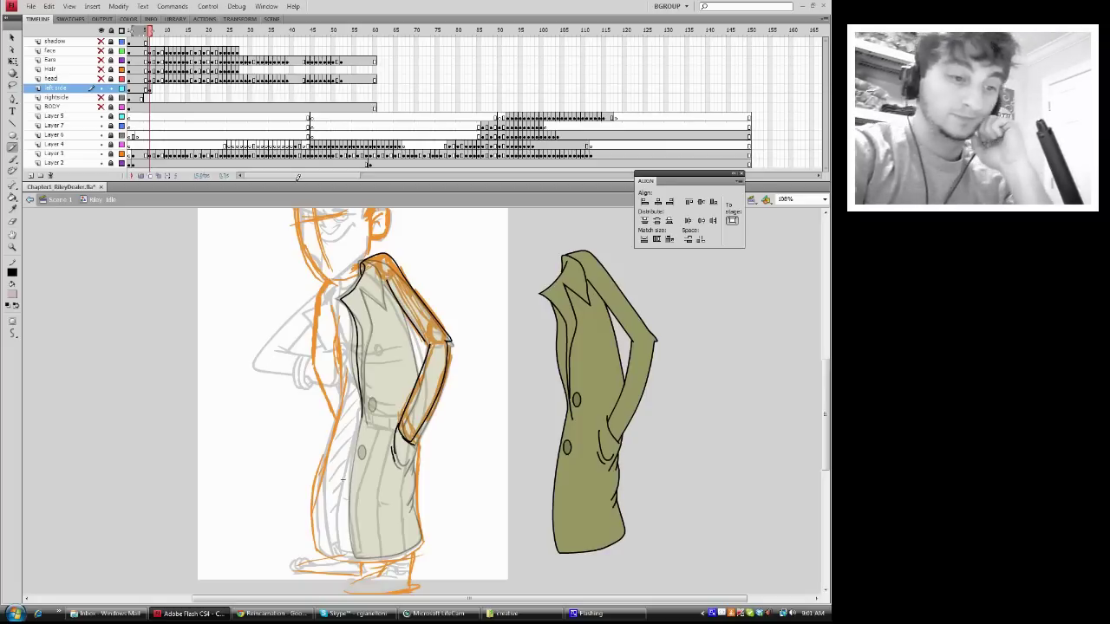
click(12, 37)
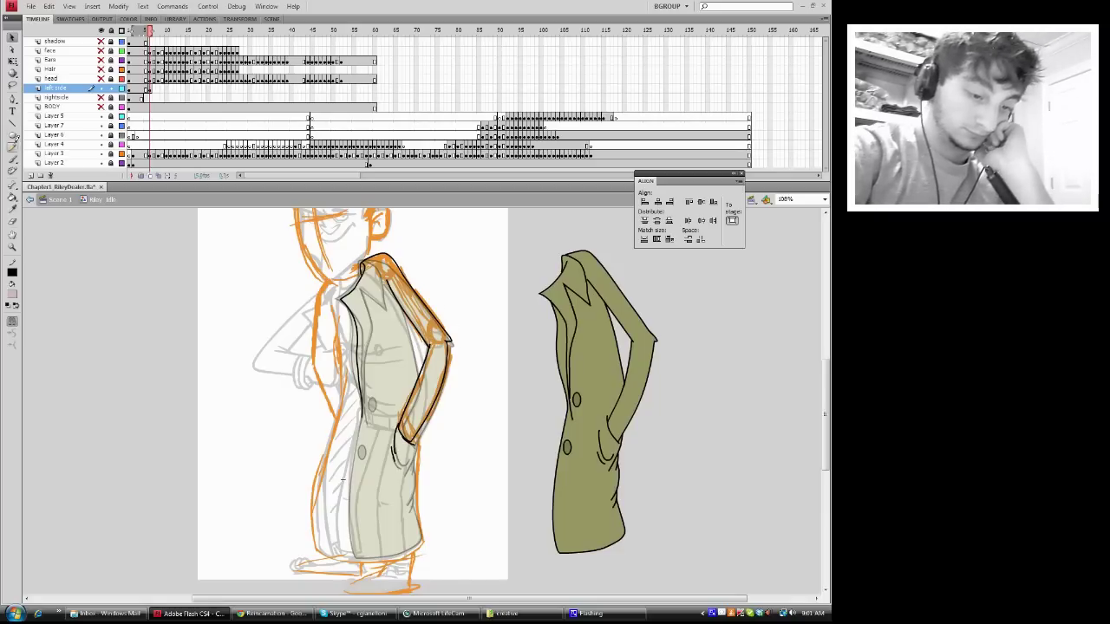
click(13, 146)
mouse_move(362, 420)
mouse_down()
mouse_move(355, 555)
mouse_move(401, 557)
mouse_move(425, 531)
mouse_up()
key(v)
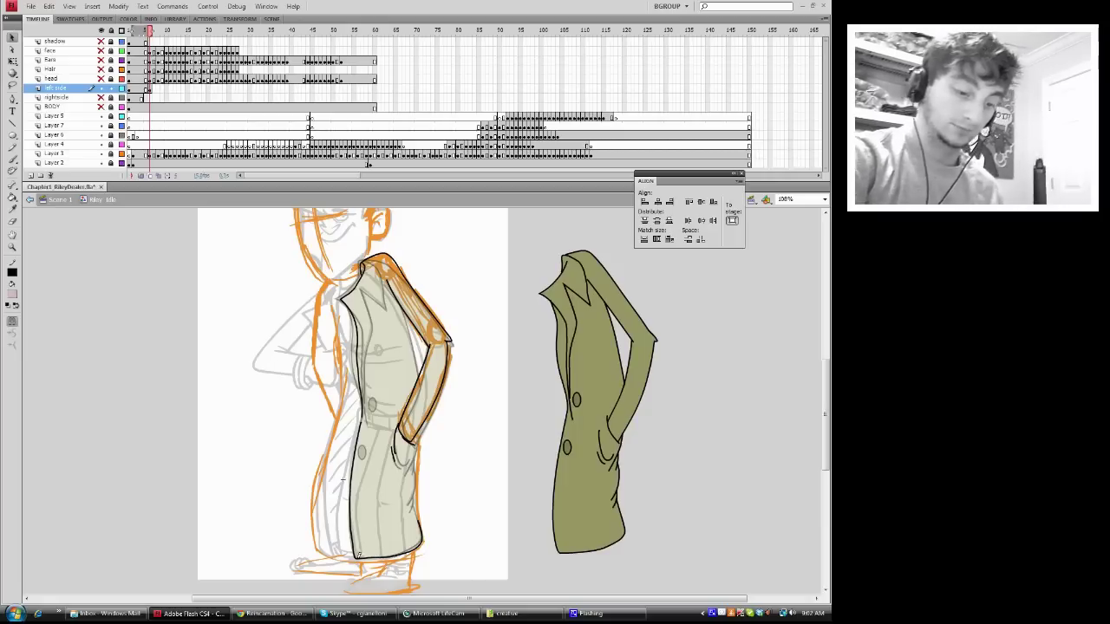
right_click(355, 560)
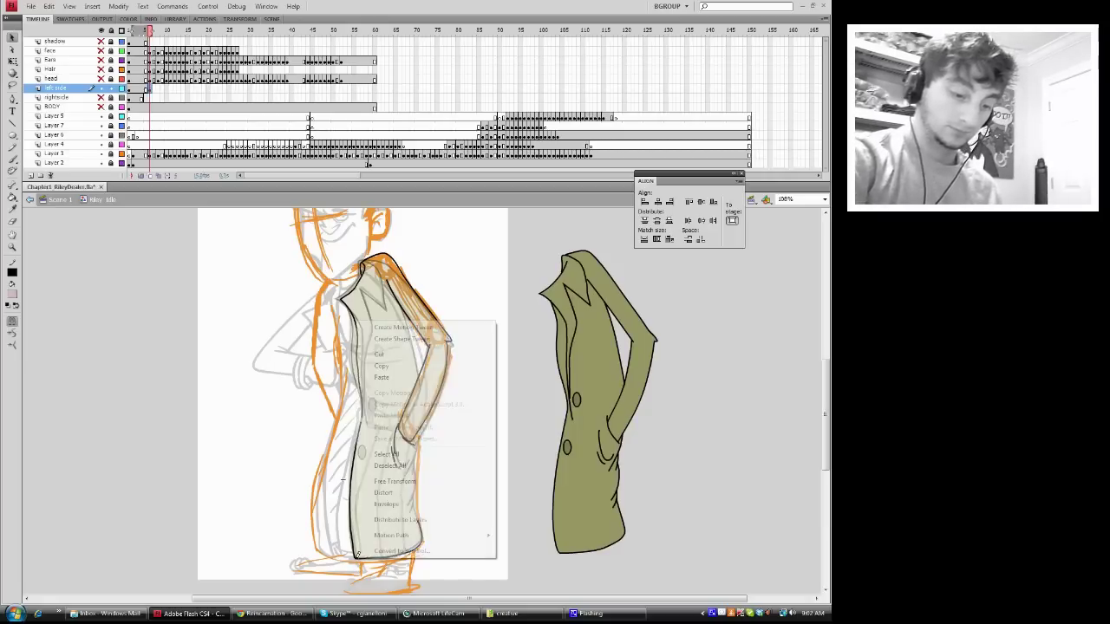
click(375, 354)
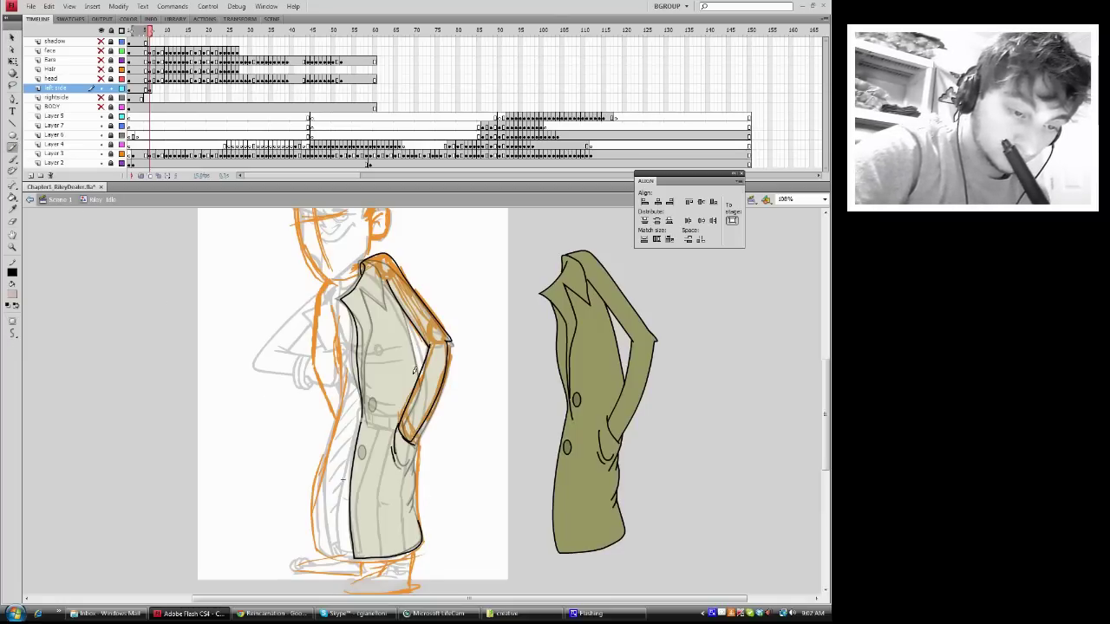
- Trace the coat's back edge from under the sleeve down to the hem, including the fold lines, redoing the first attempt
drag(403, 311, 417, 385)
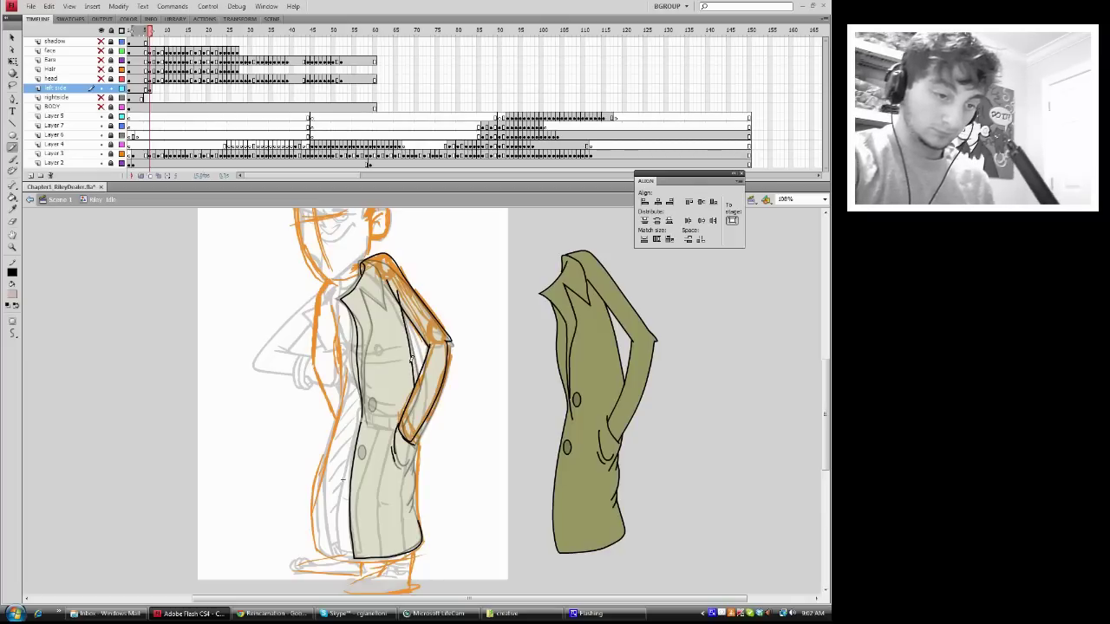
key(ctrl+z)
mouse_move(402, 292)
mouse_down()
mouse_move(421, 410)
mouse_move(412, 511)
mouse_move(418, 525)
mouse_up()
key(v)
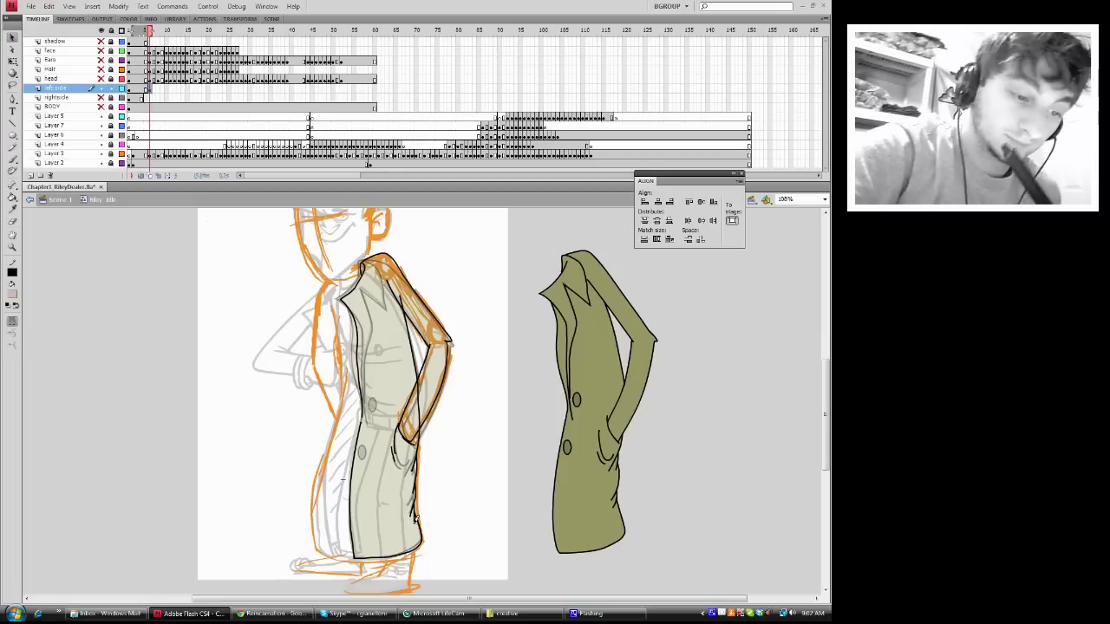
right_click(413, 524)
click(448, 316)
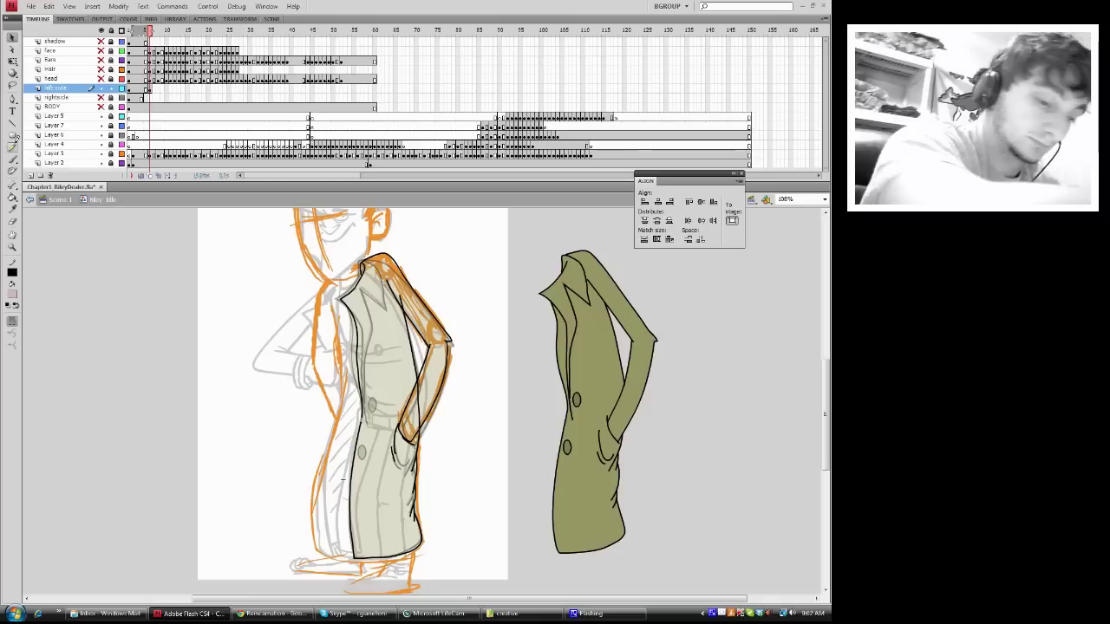
- Trace the inner lapel line from the waist upward and the pointed collar with the Pencil tool
key(b)
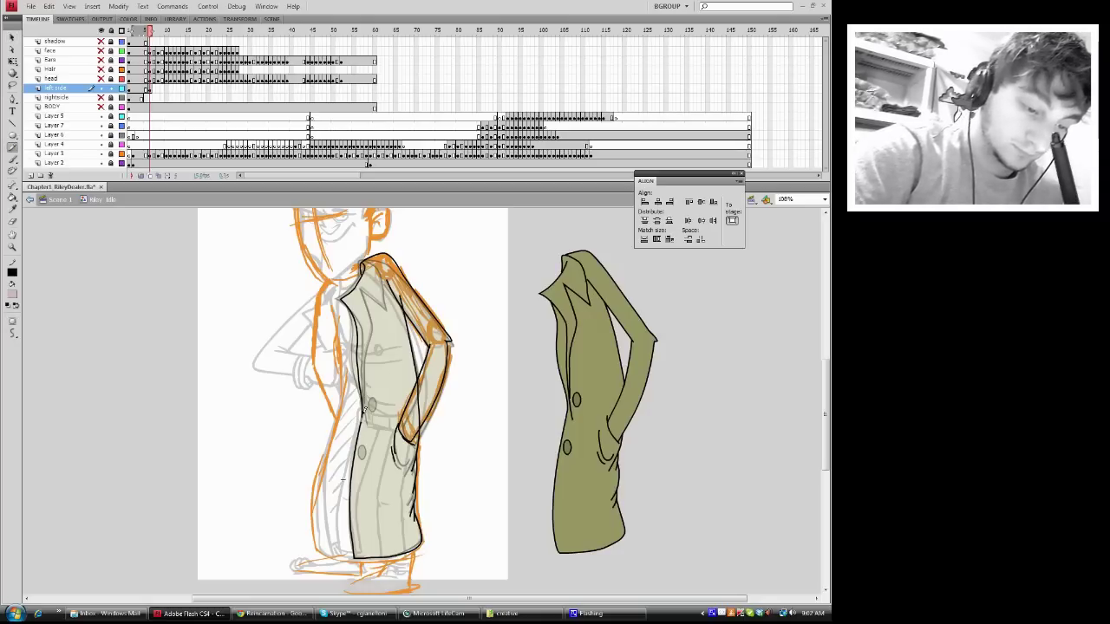
key(v)
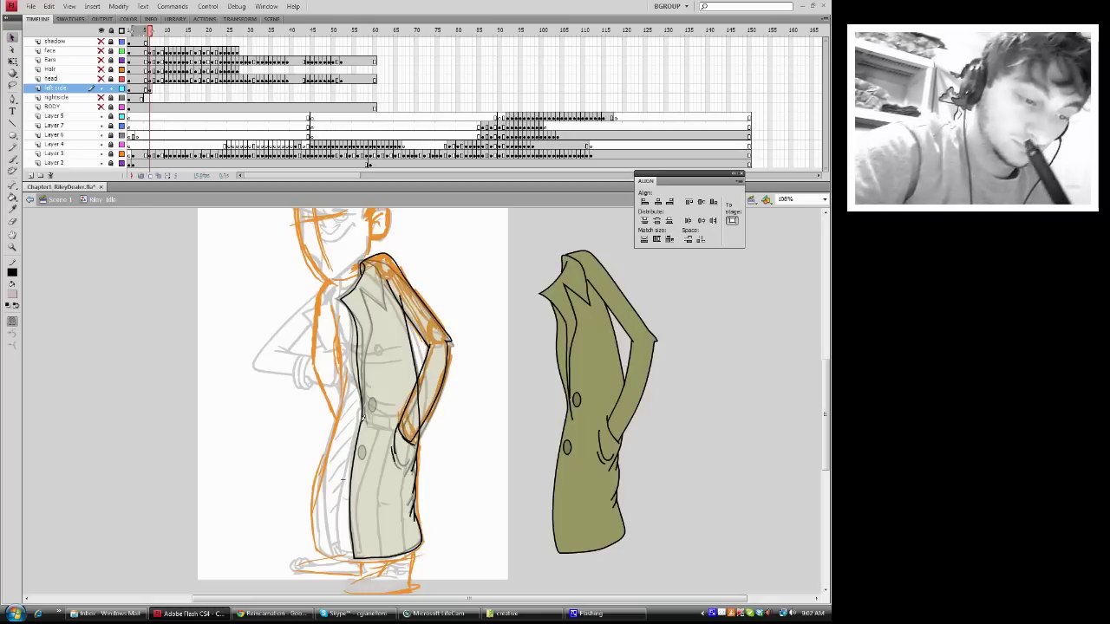
key(b)
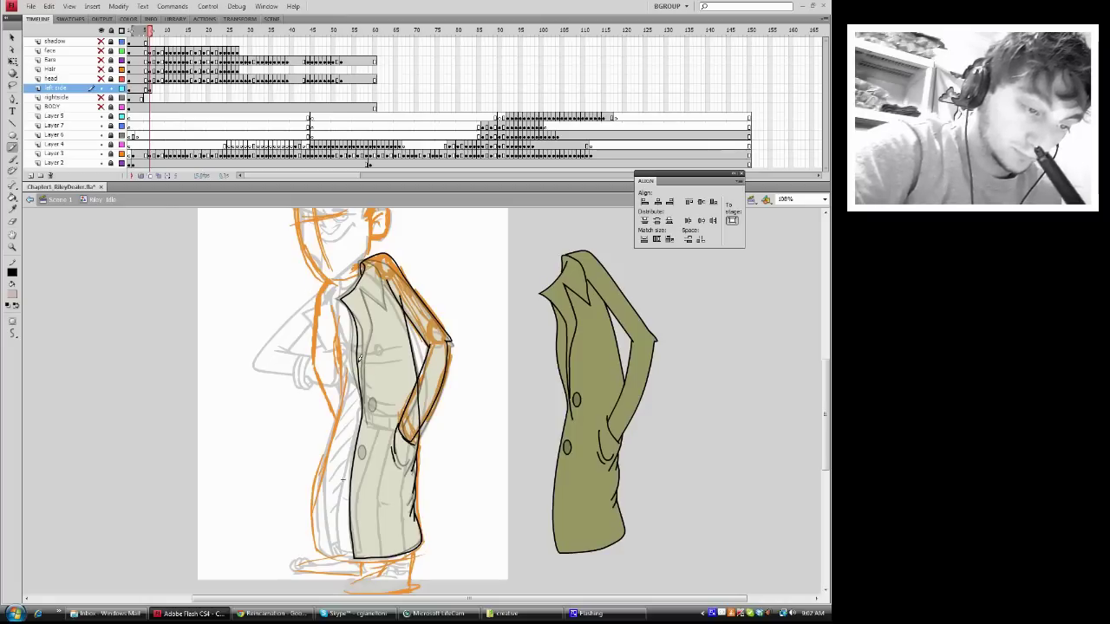
mouse_move(364, 392)
mouse_down()
mouse_move(367, 332)
mouse_move(346, 297)
mouse_up()
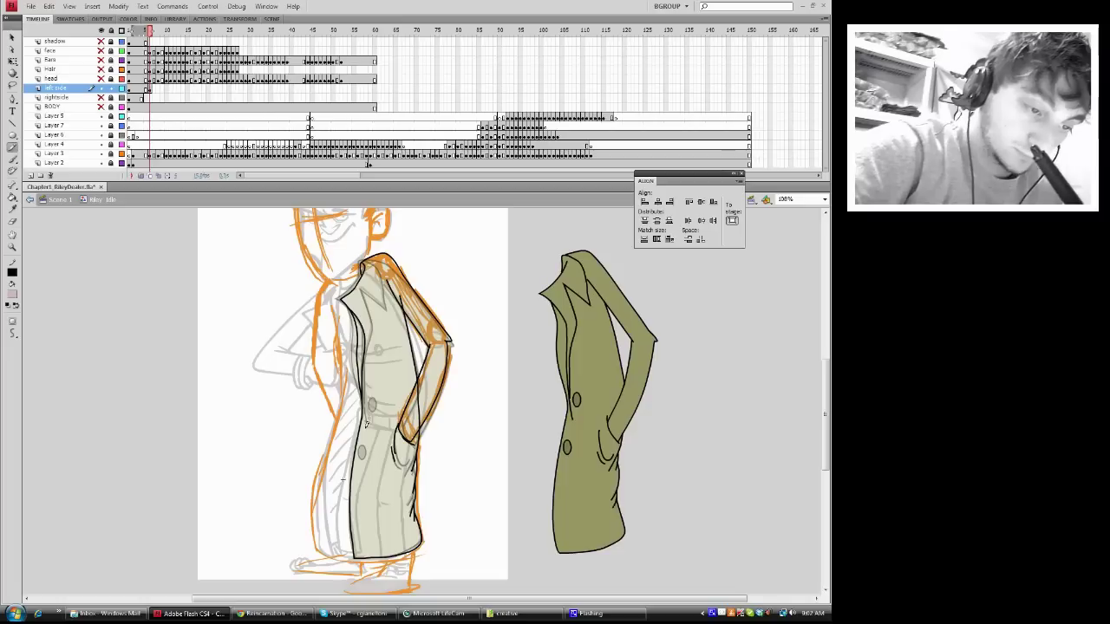
mouse_move(365, 425)
mouse_down()
mouse_move(364, 284)
mouse_move(384, 309)
mouse_move(384, 278)
mouse_move(379, 259)
mouse_move(364, 258)
mouse_up()
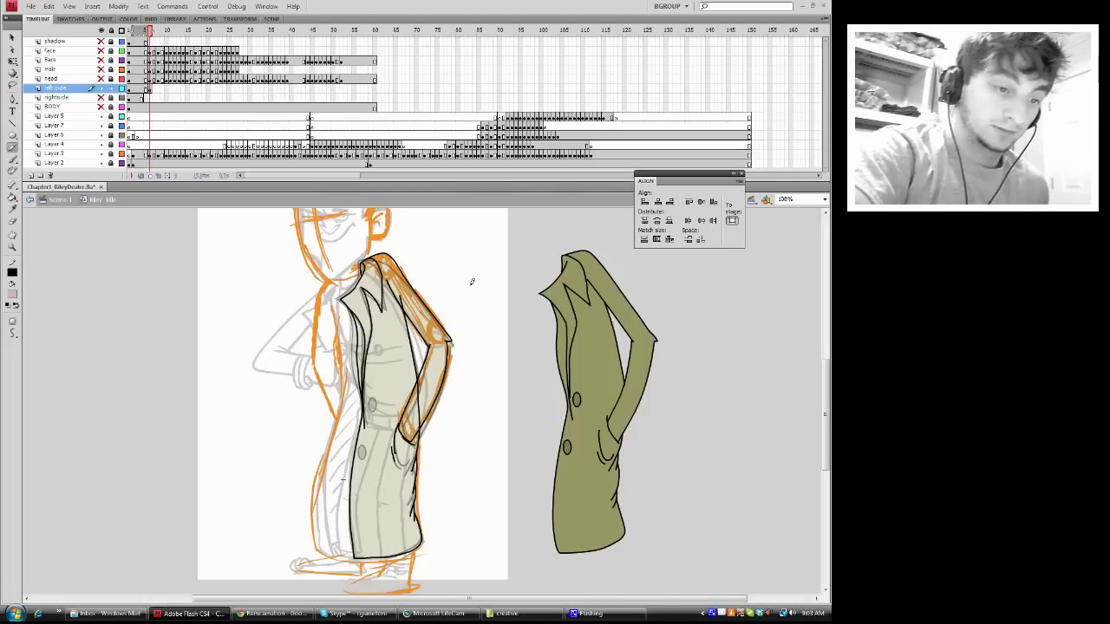
- Adjust the curve of the collar's back line near the shoulder
key(v)
click(384, 290)
click(389, 289)
drag(384, 290, 388, 291)
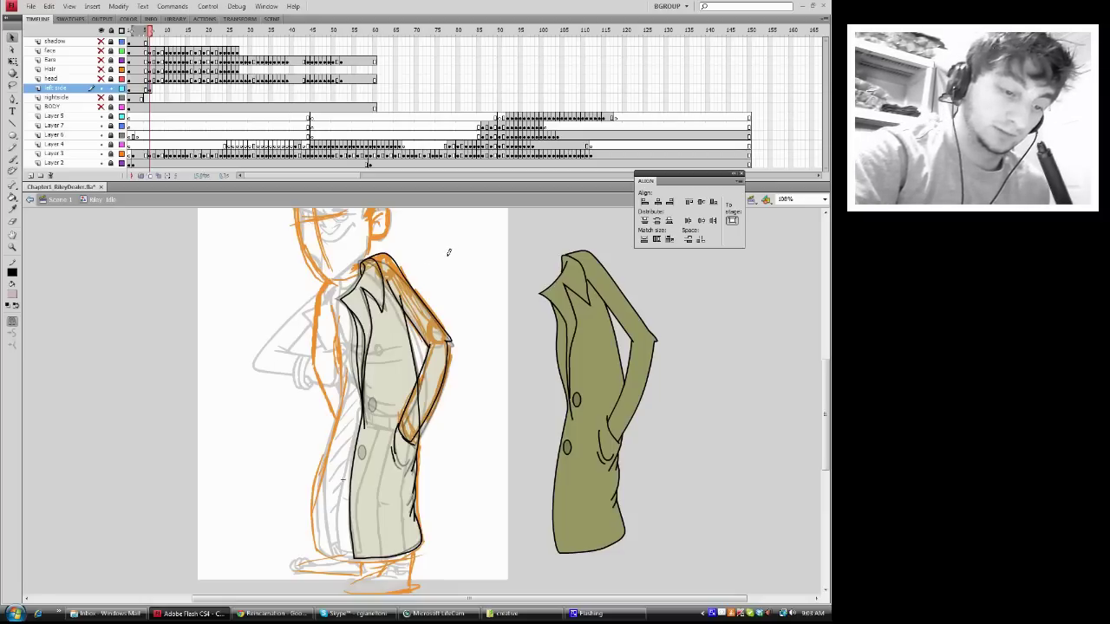
- Move the two coat buttons from the set-aside coat onto the new outline and adjust the lower one with Free Transform
drag(580, 398, 371, 400)
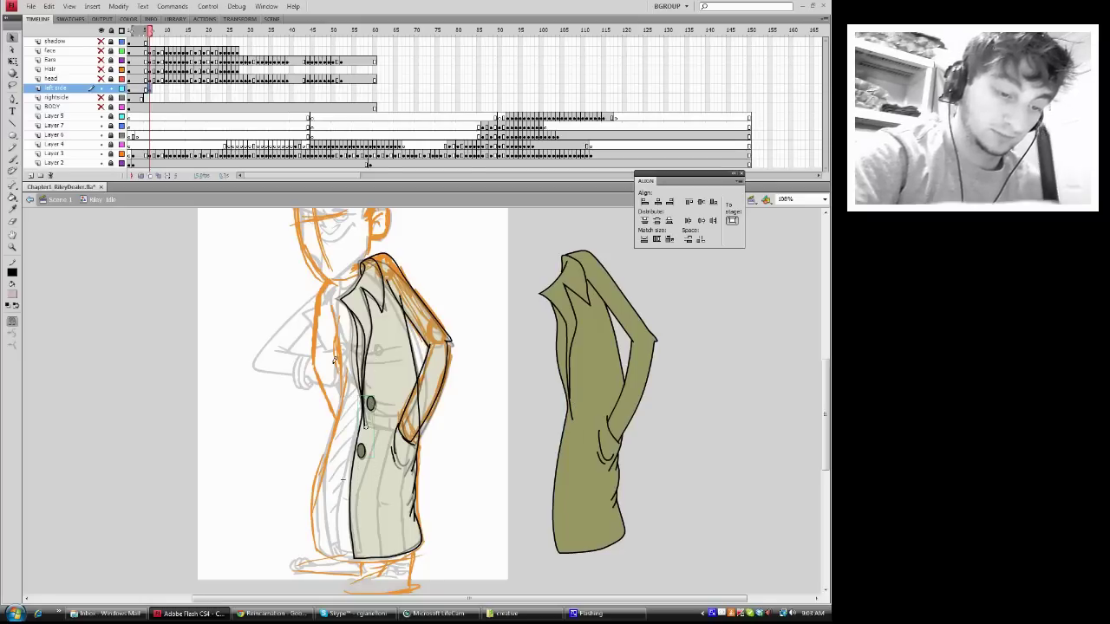
key(q)
drag(371, 454, 375, 454)
click(445, 418)
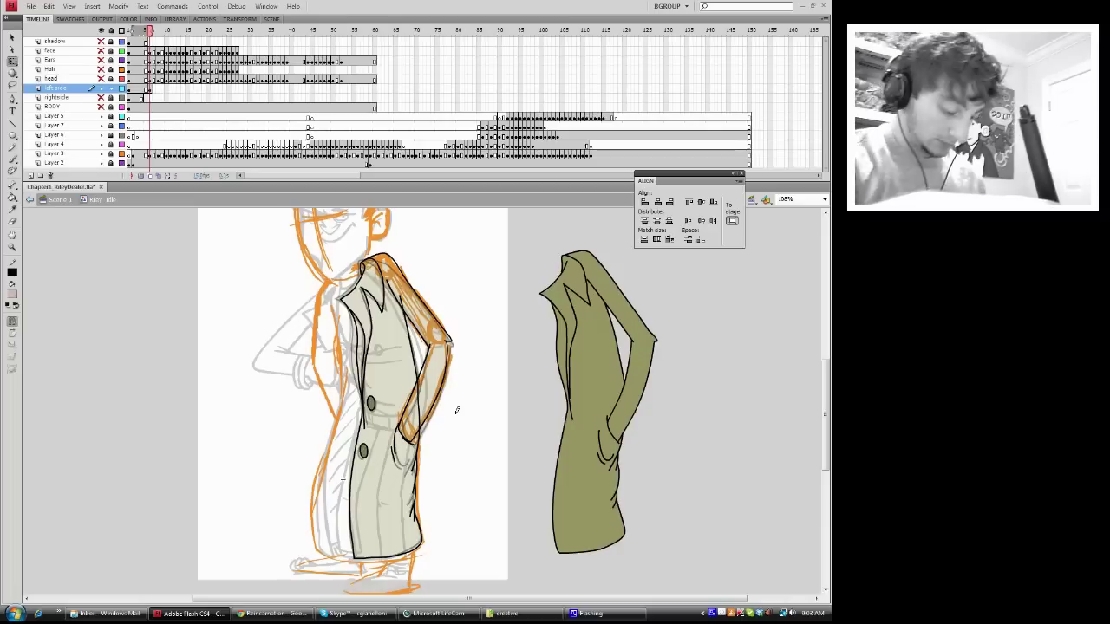
- Remove the stray line crossing the sleeve and fill the new coat's sleeve, collar and body with the old coat's olive green
right_click(420, 401)
click(454, 202)
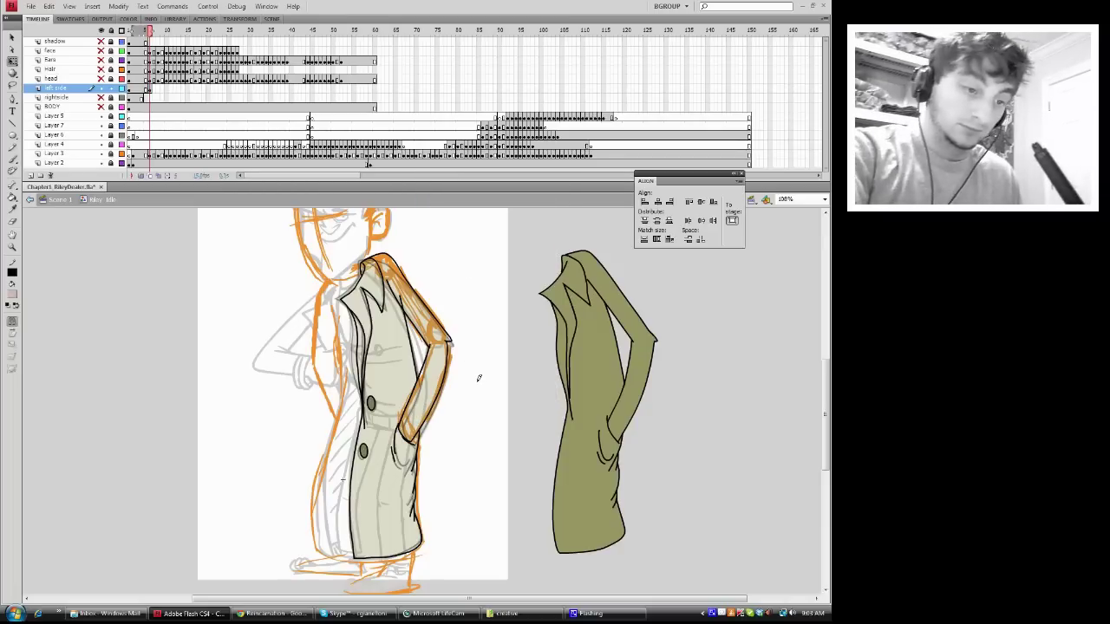
key(i)
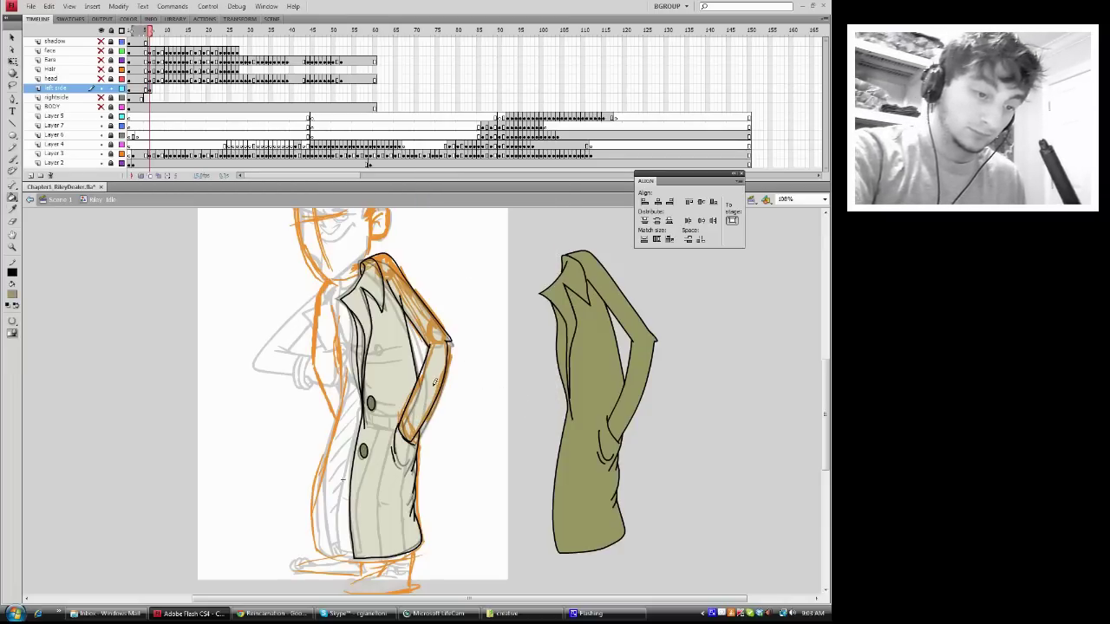
click(435, 385)
click(369, 286)
click(363, 330)
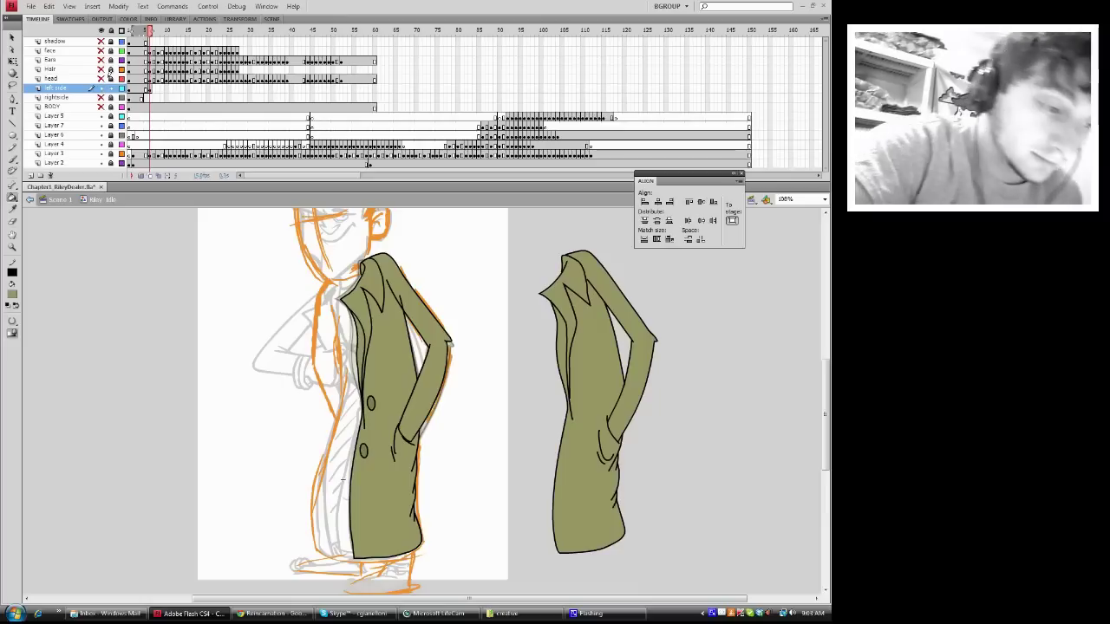
- Show the BODY layer and refine the pocket lines below the sleeve's cuff
click(101, 105)
key(v)
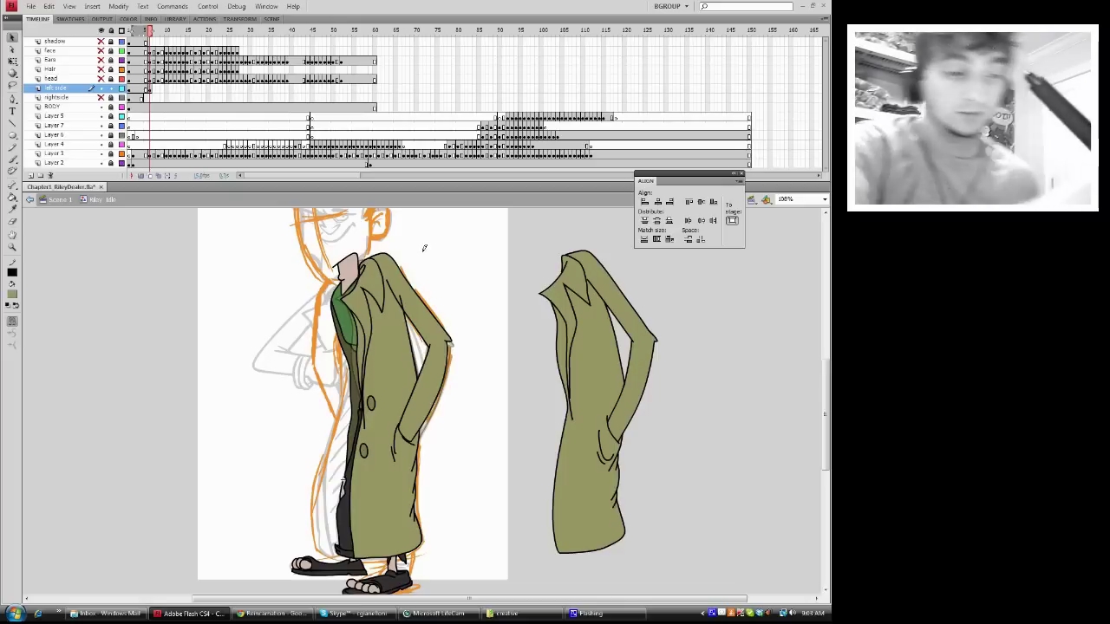
click(12, 147)
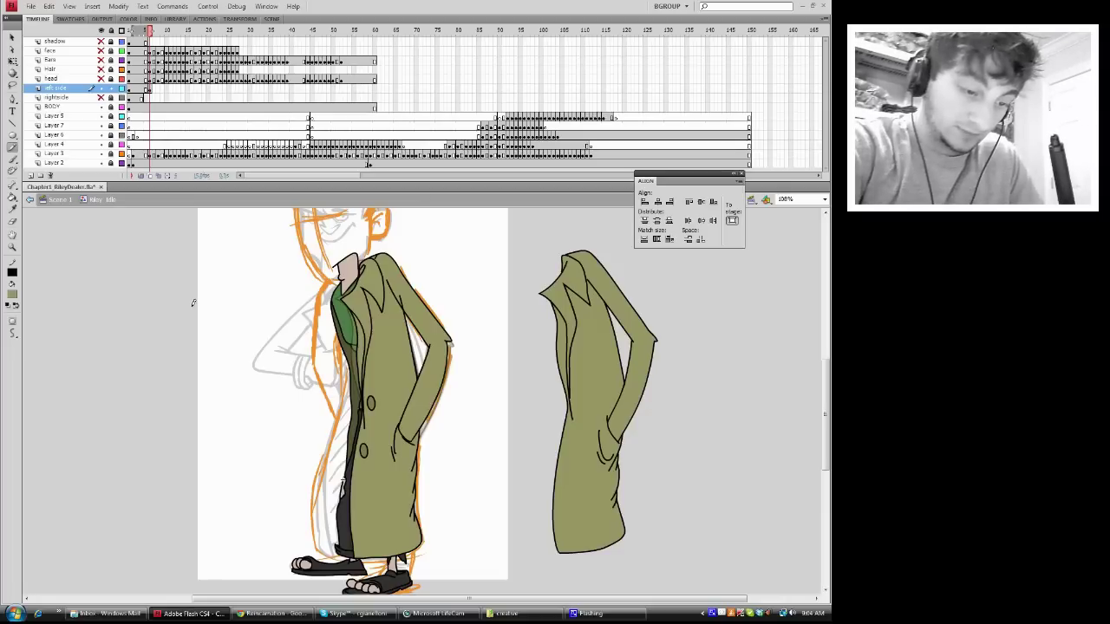
key(v)
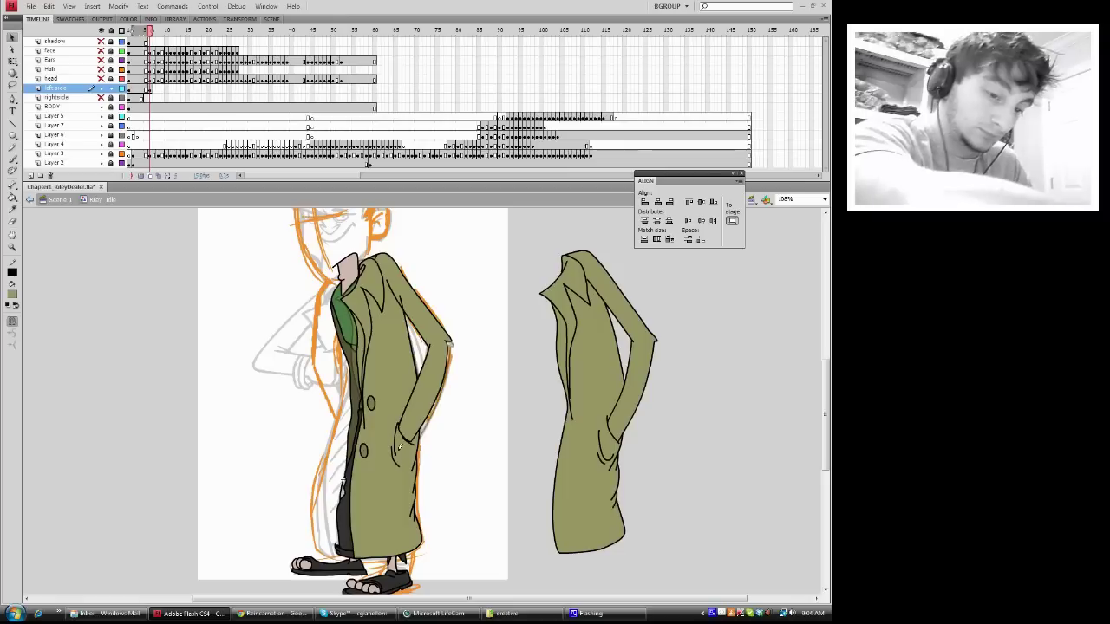
drag(442, 436, 377, 481)
click(13, 324)
click(482, 444)
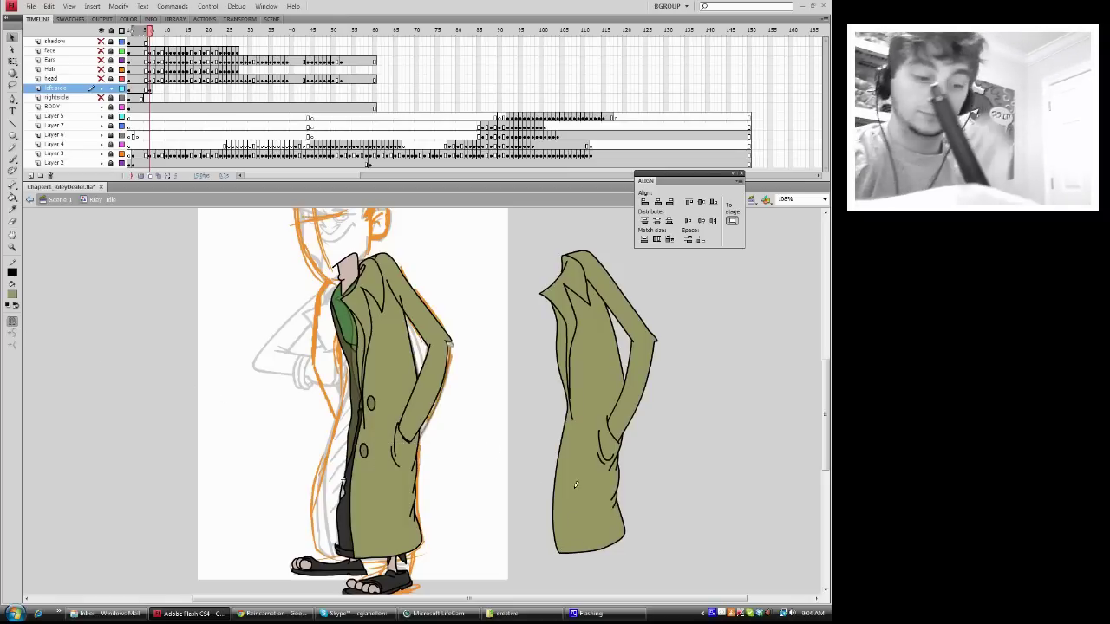
- Select the old coat drawing set aside beside the stage and remove it
drag(471, 586, 699, 232)
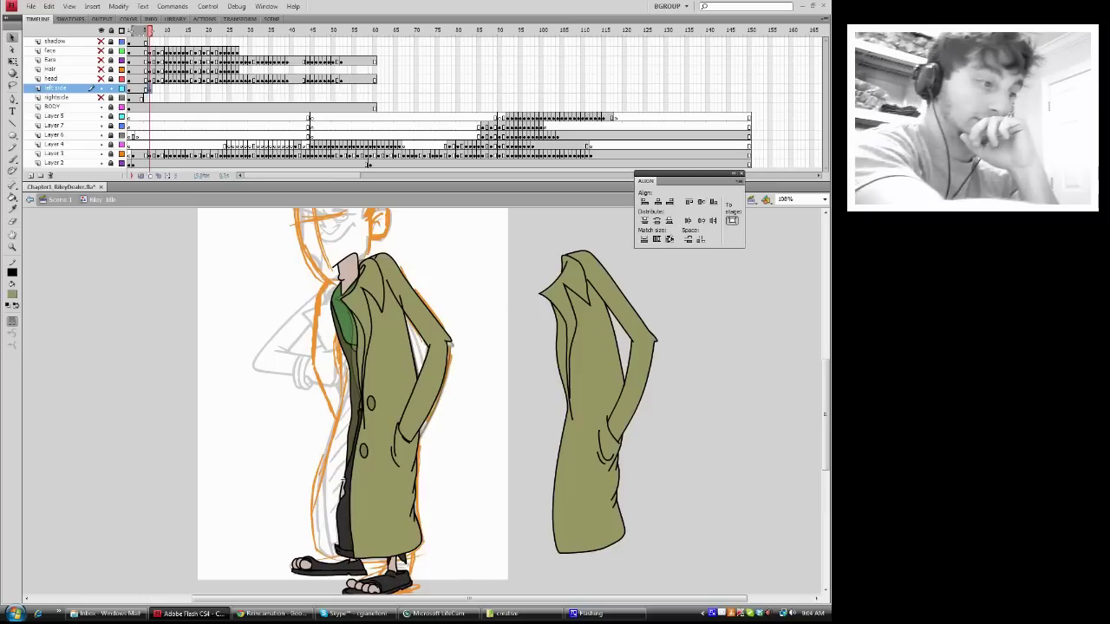
right_click(587, 302)
click(612, 341)
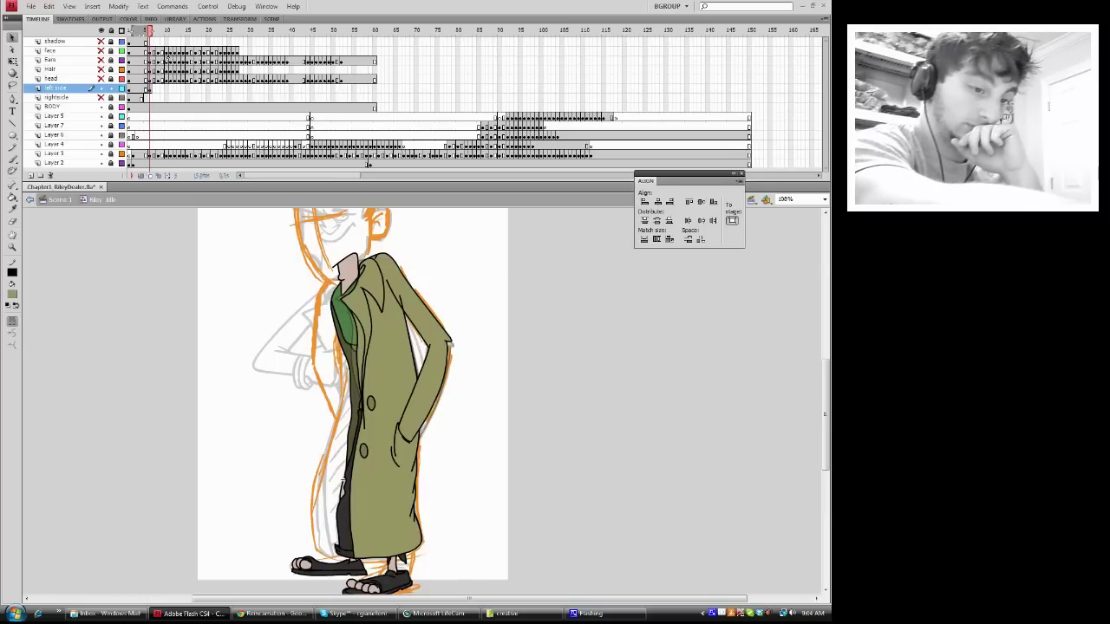
- Flip back and forth between the redrawn coat frame and the preceding frame to check the coat's movement
drag(151, 29, 146, 29)
key(period)
key(comma)
key(period)
key(comma)
key(period)
key(comma)
key(period)
key(comma)
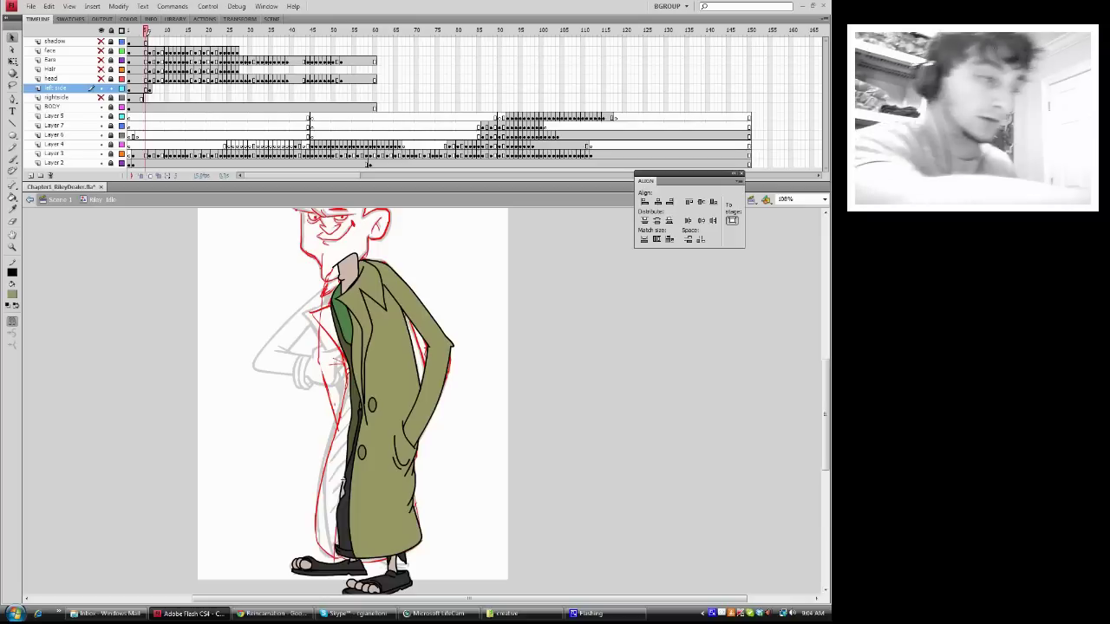
key(period)
- Insert a keyframe at frame 8 of the left side layer, carrying over the redrawn coat
click(12, 209)
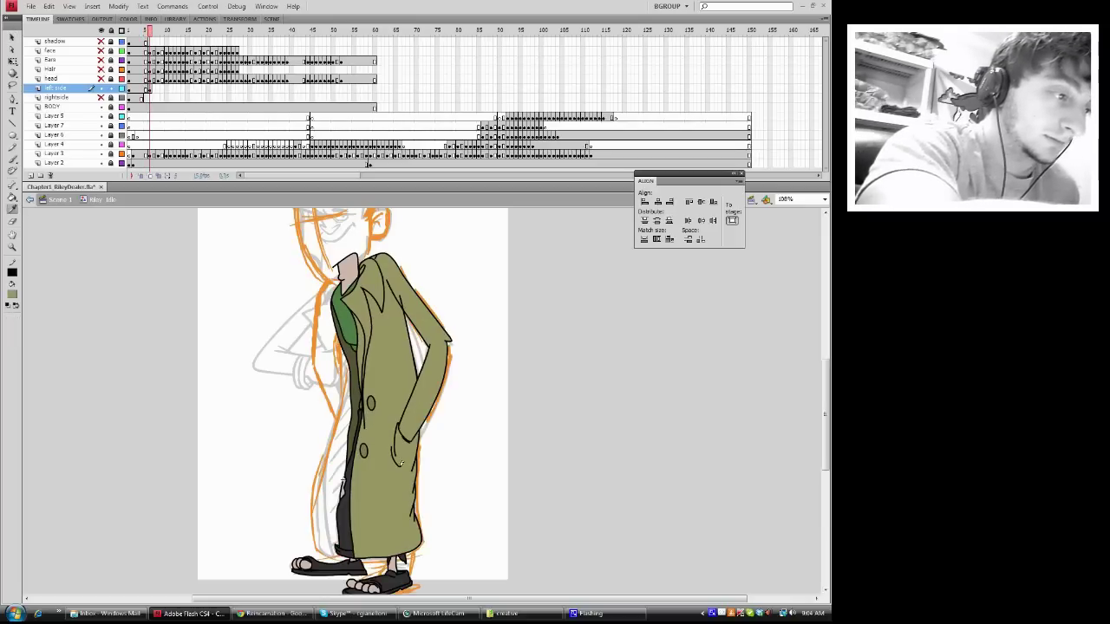
key(k)
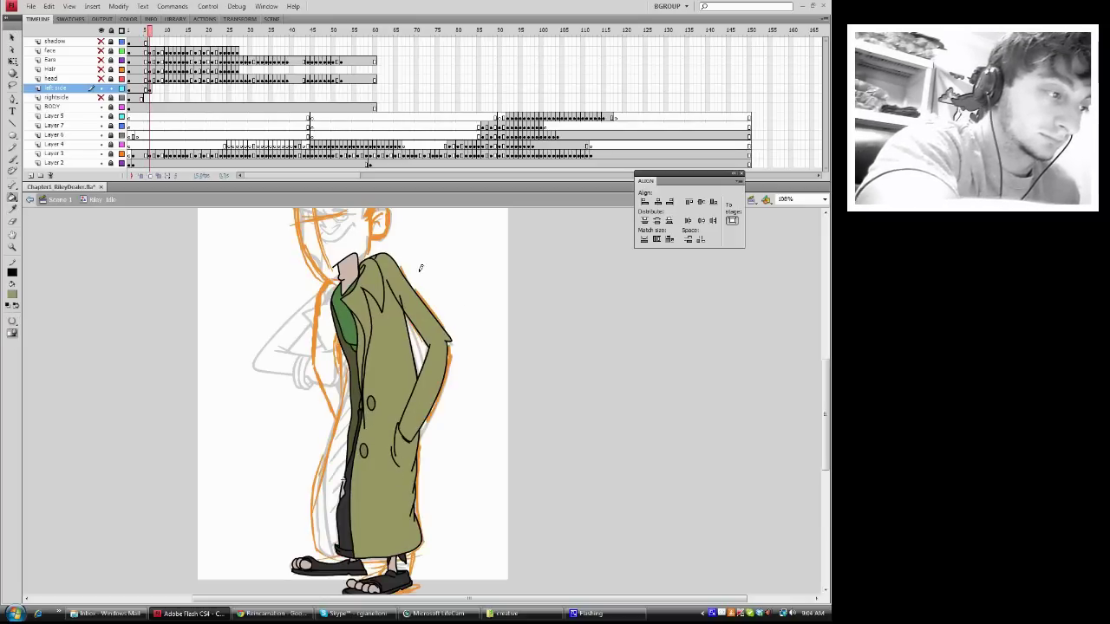
click(153, 88)
right_click(153, 86)
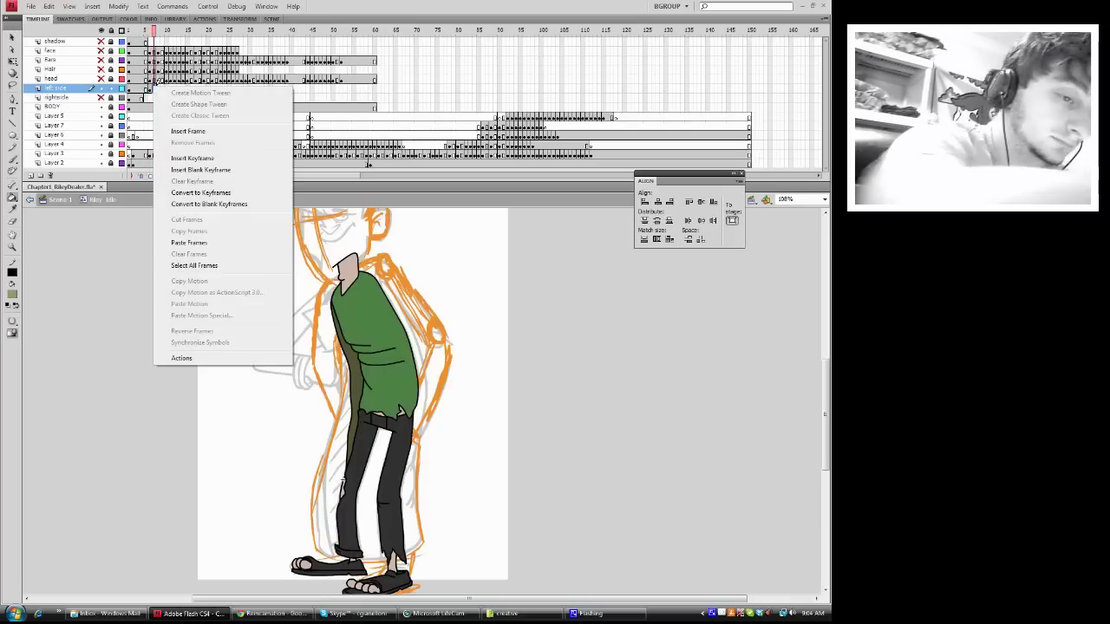
click(157, 88)
right_click(157, 88)
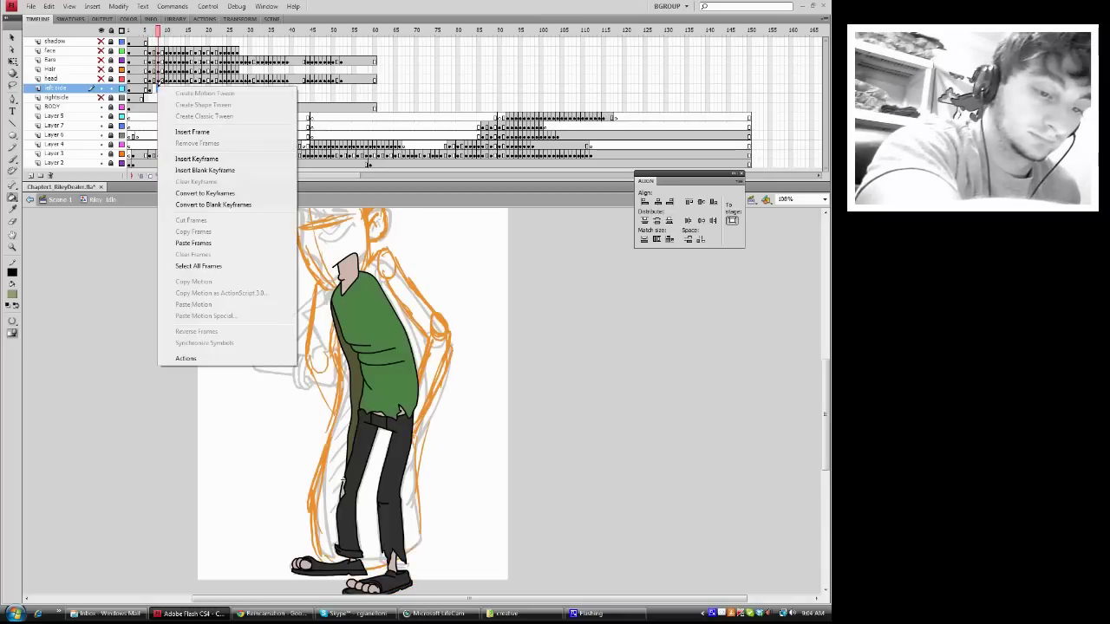
click(189, 156)
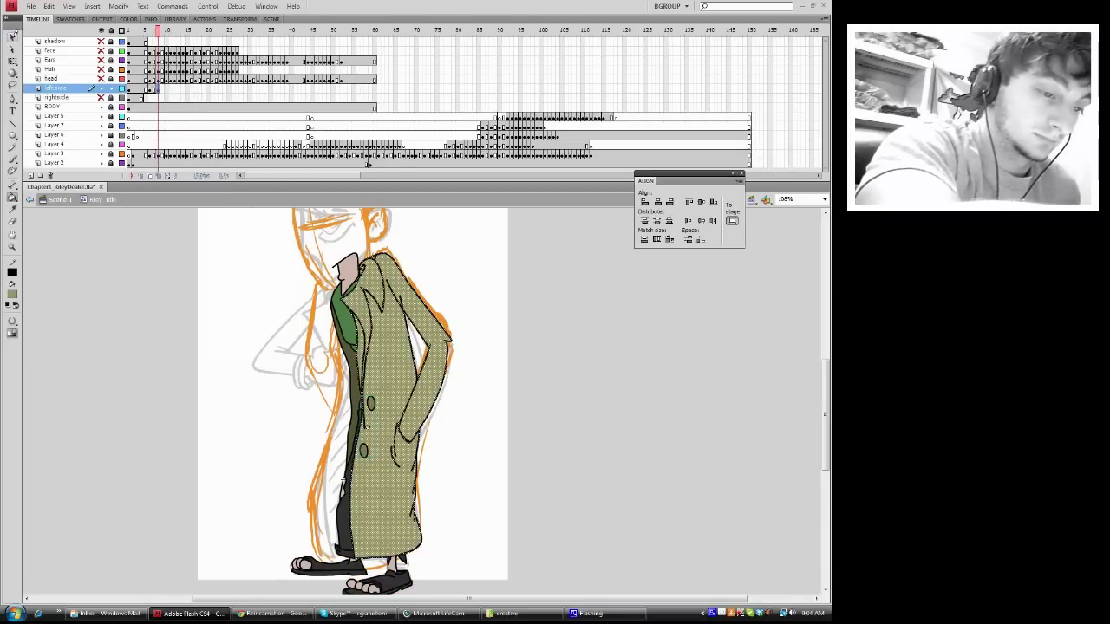
- Move the entire coat on the new keyframe off the stage to its right as a reference
key(v)
mouse_move(162, 27)
mouse_down()
mouse_move(172, 28)
mouse_move(137, 31)
mouse_move(162, 28)
mouse_up()
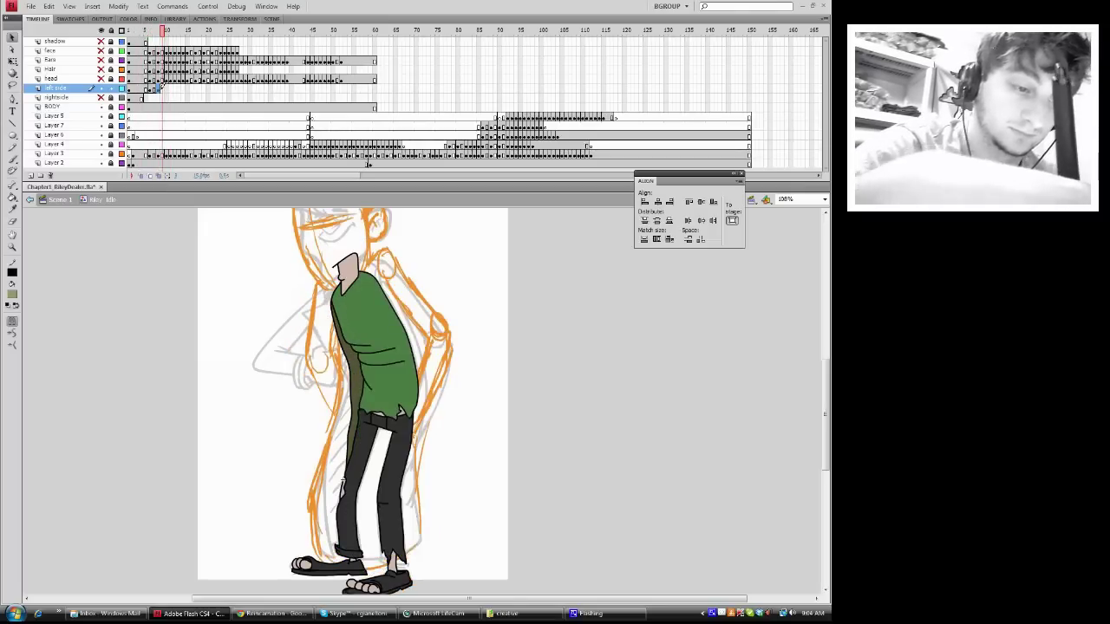
key(comma)
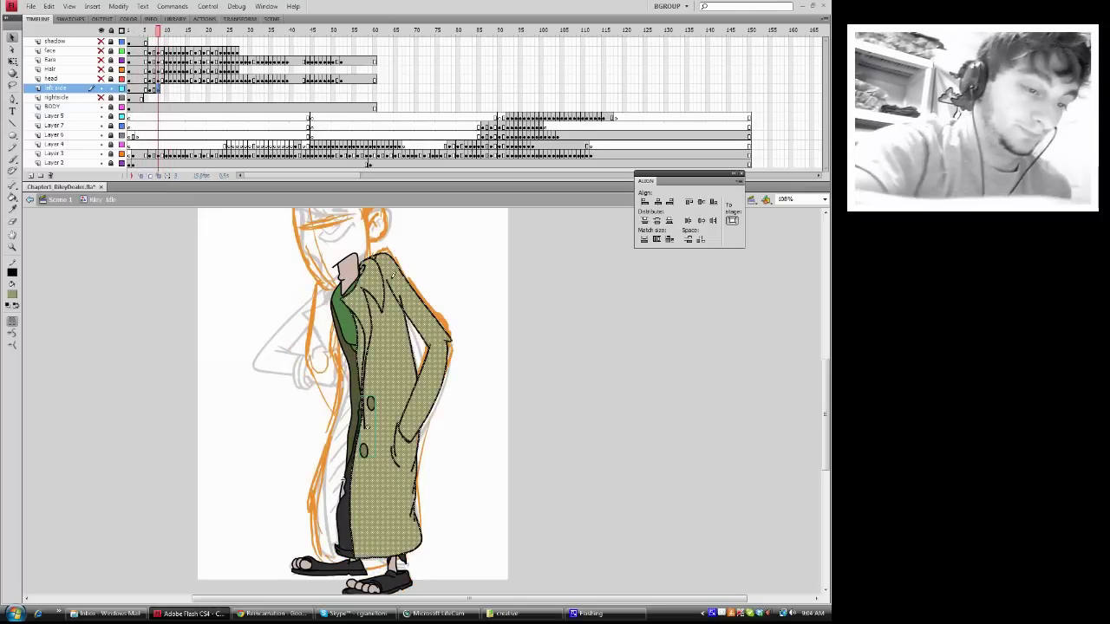
right_click(390, 280)
drag(384, 319, 552, 339)
- Hide the BODY layer and turn on onion skinning for tracing the next coat drawing with the Pencil tool
click(101, 105)
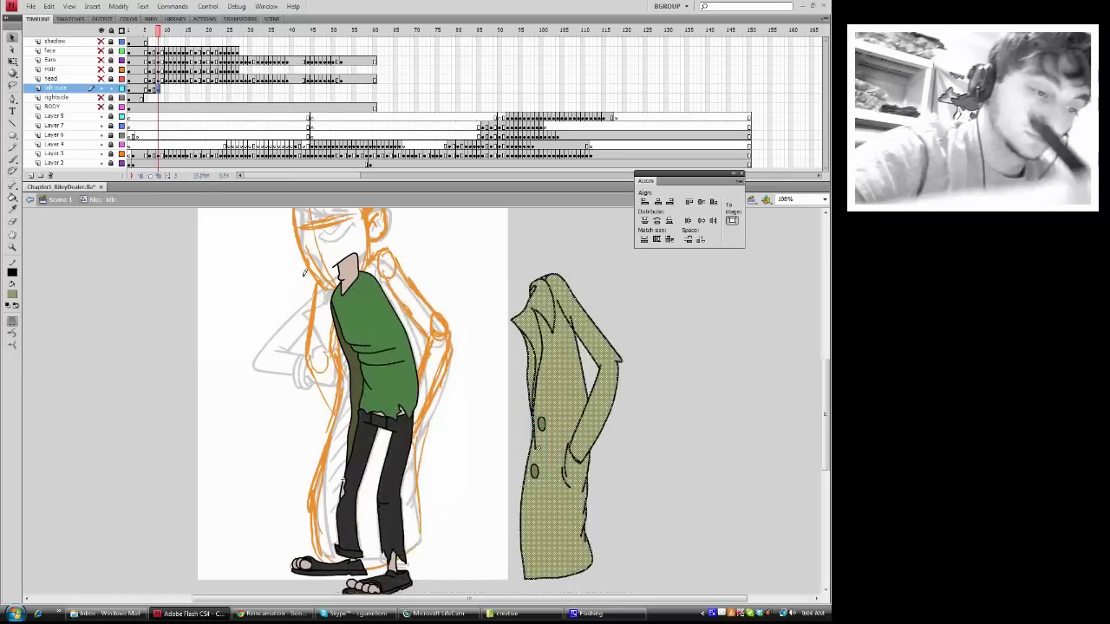
click(12, 146)
click(142, 175)
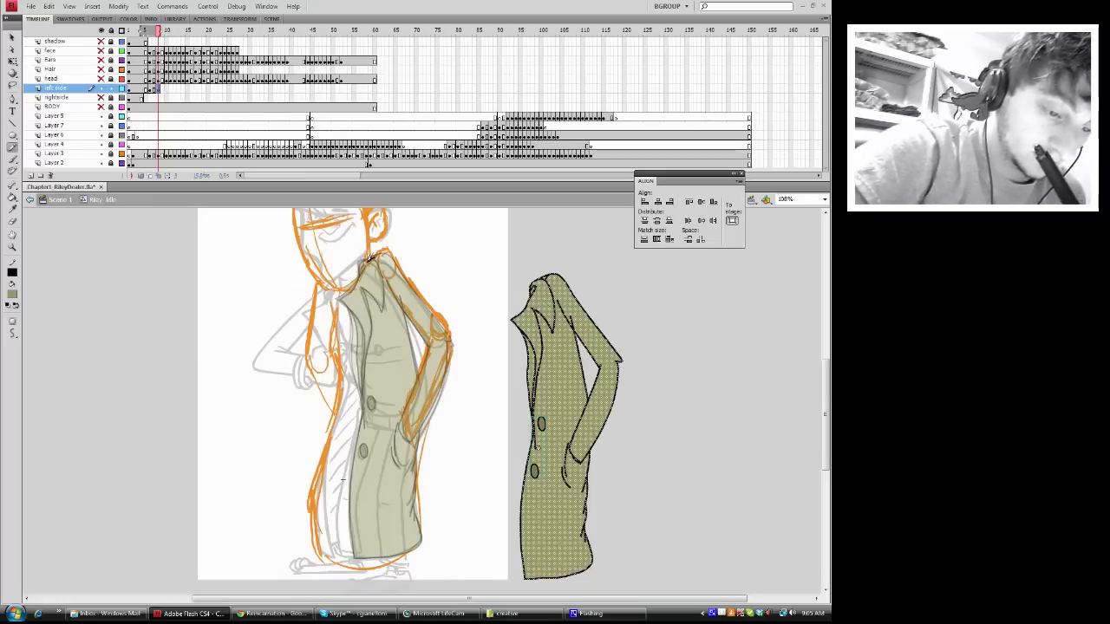
- Trace the coat's front edge, hem, back line and back folds over the onion-skinned drawing, curving the back line to fit
mouse_move(340, 302)
mouse_down()
mouse_move(366, 430)
mouse_move(361, 417)
mouse_move(349, 468)
mouse_move(358, 558)
mouse_move(412, 548)
mouse_move(414, 497)
mouse_up()
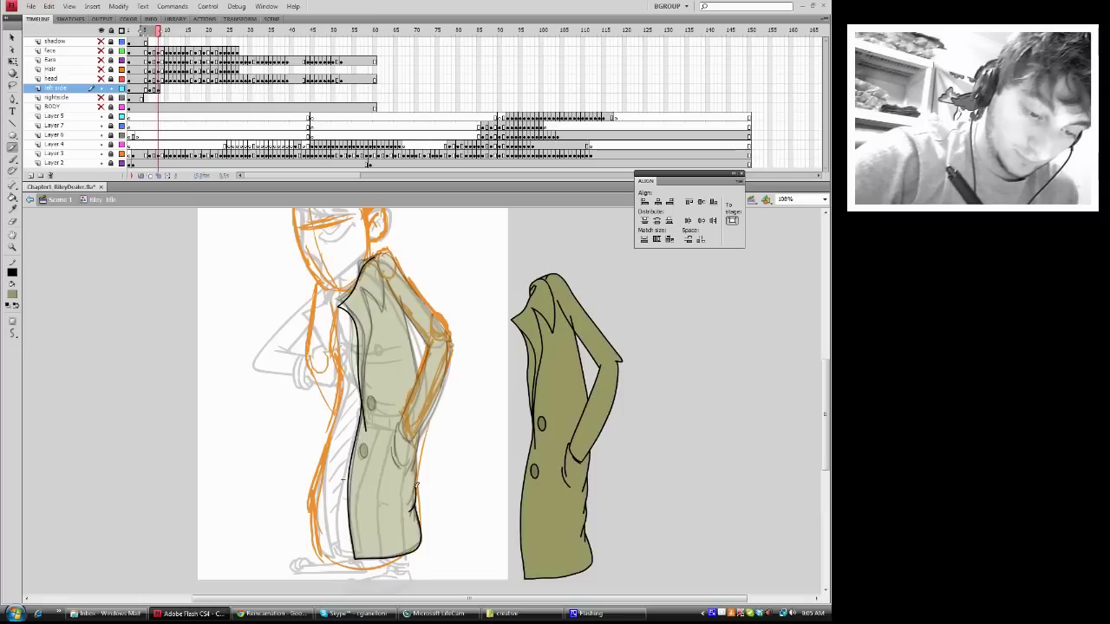
drag(409, 499, 412, 494)
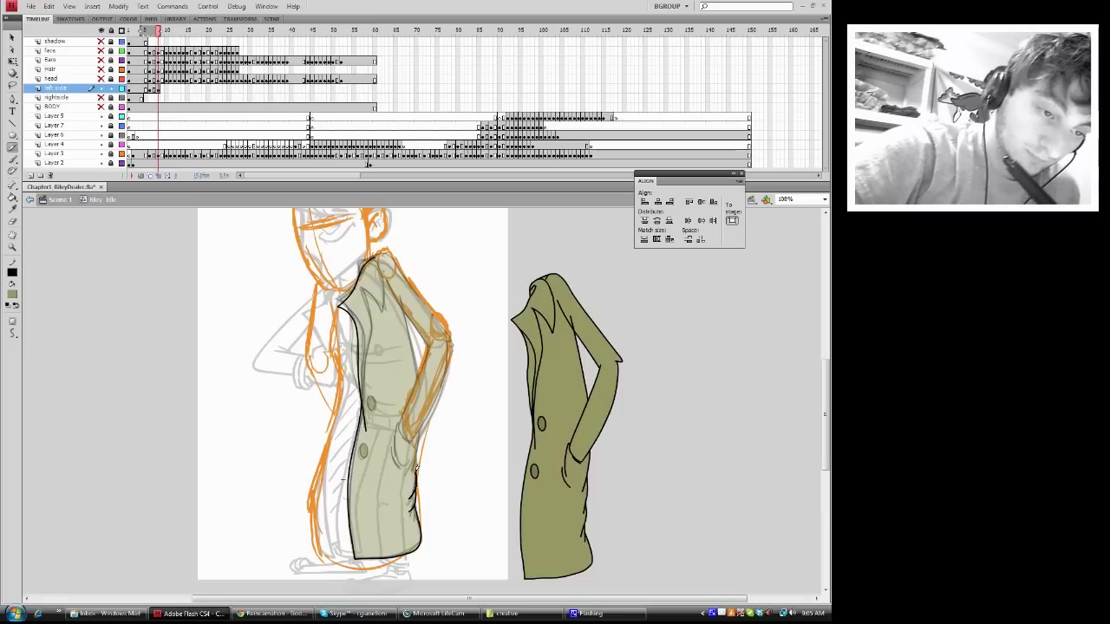
mouse_move(416, 468)
mouse_down()
mouse_move(401, 298)
mouse_move(378, 257)
mouse_up()
key(v)
drag(409, 344, 417, 378)
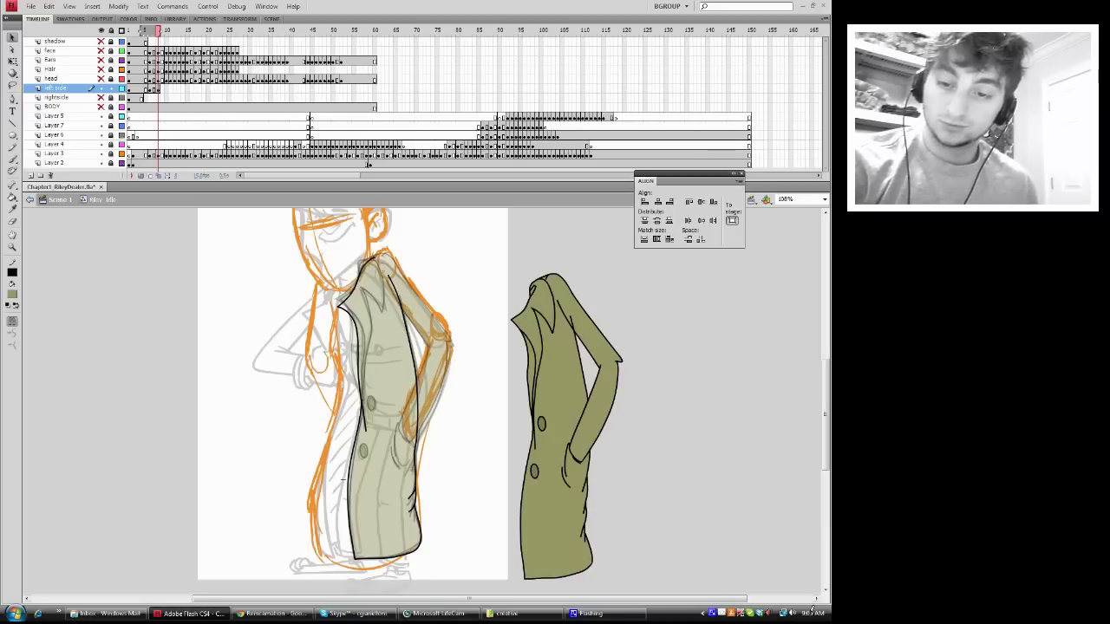
click(813, 607)
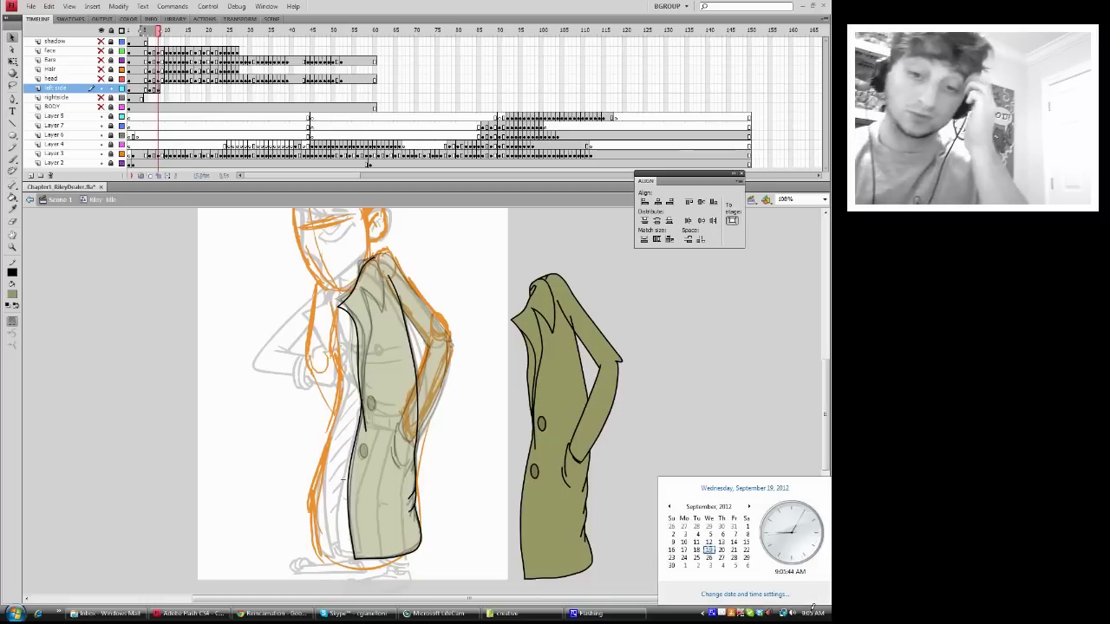
click(751, 506)
click(751, 506)
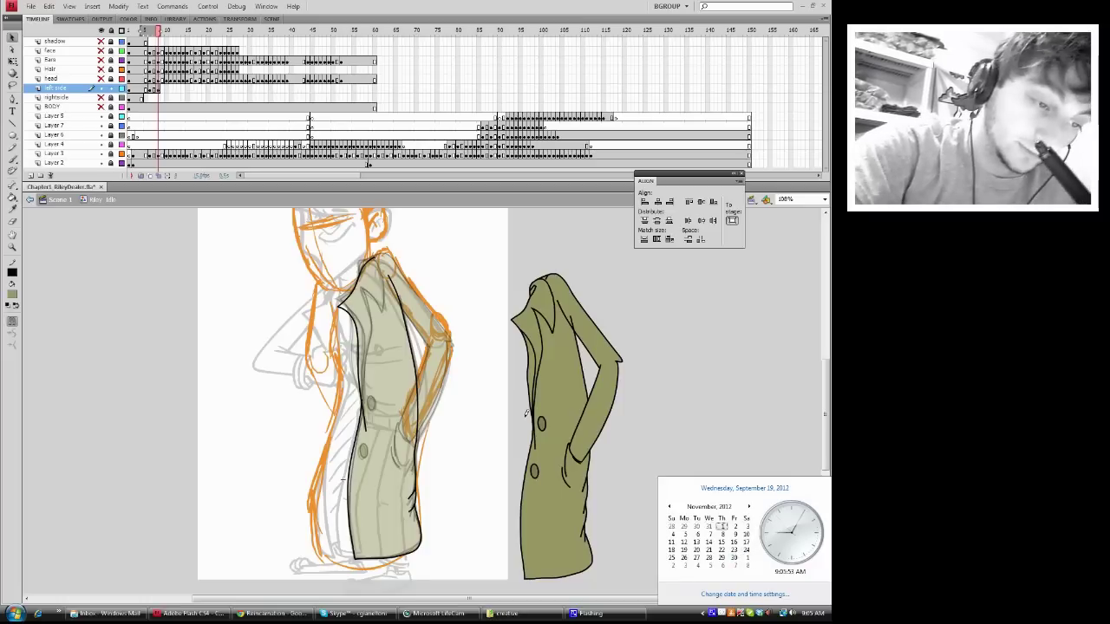
click(477, 313)
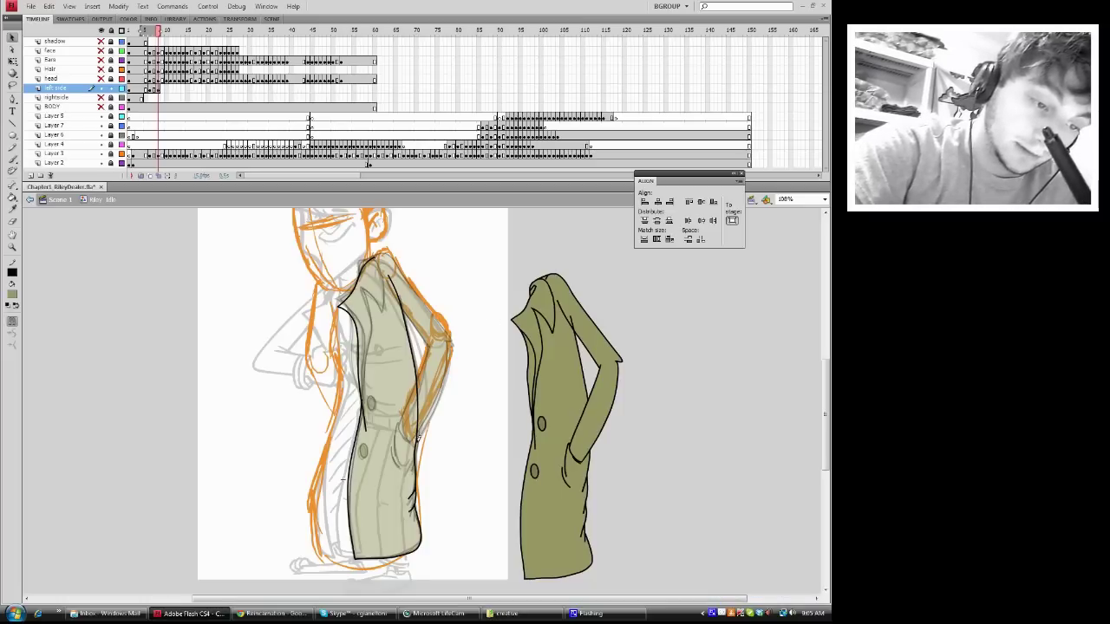
- Draw the bent sleeve with the Pencil tool, following the orange sketch from the shoulder around the elbow to the cuff and back
click(12, 148)
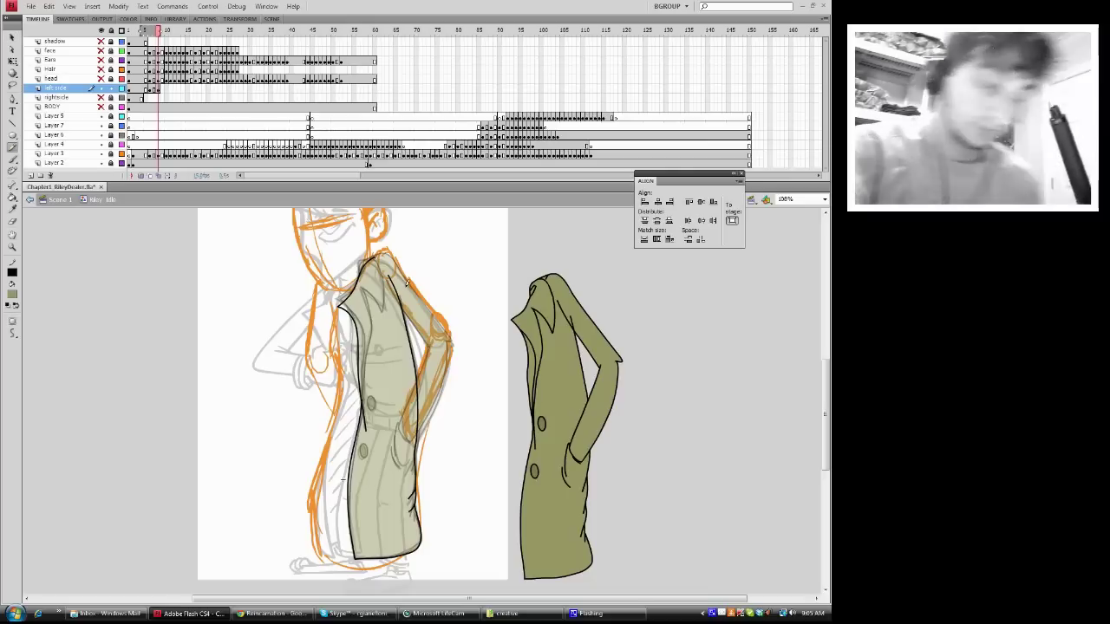
drag(385, 277, 428, 331)
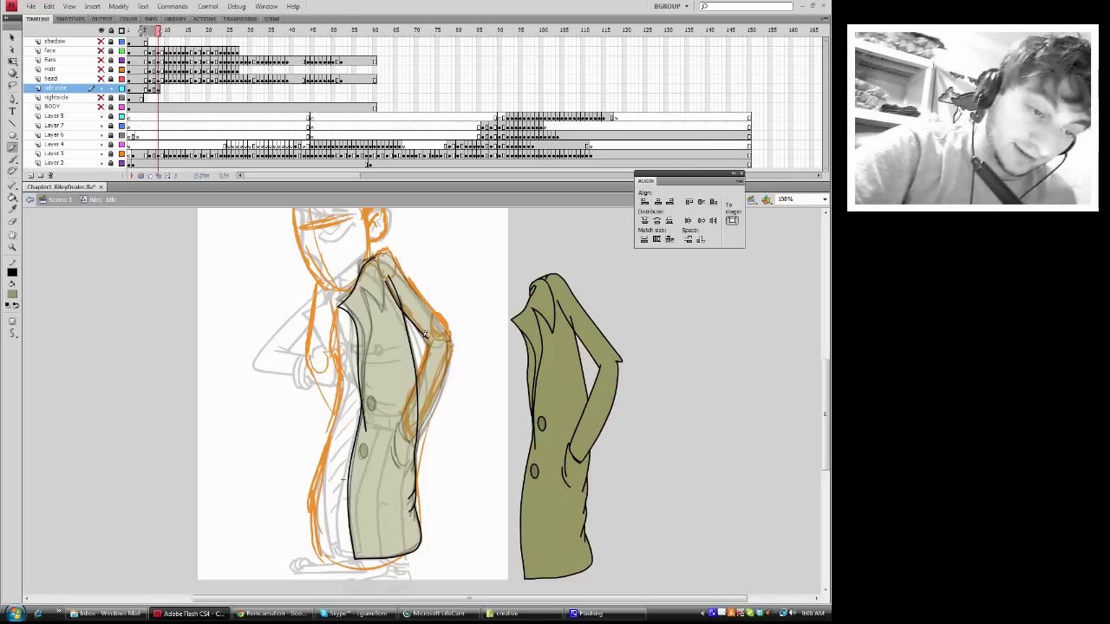
drag(388, 276, 430, 342)
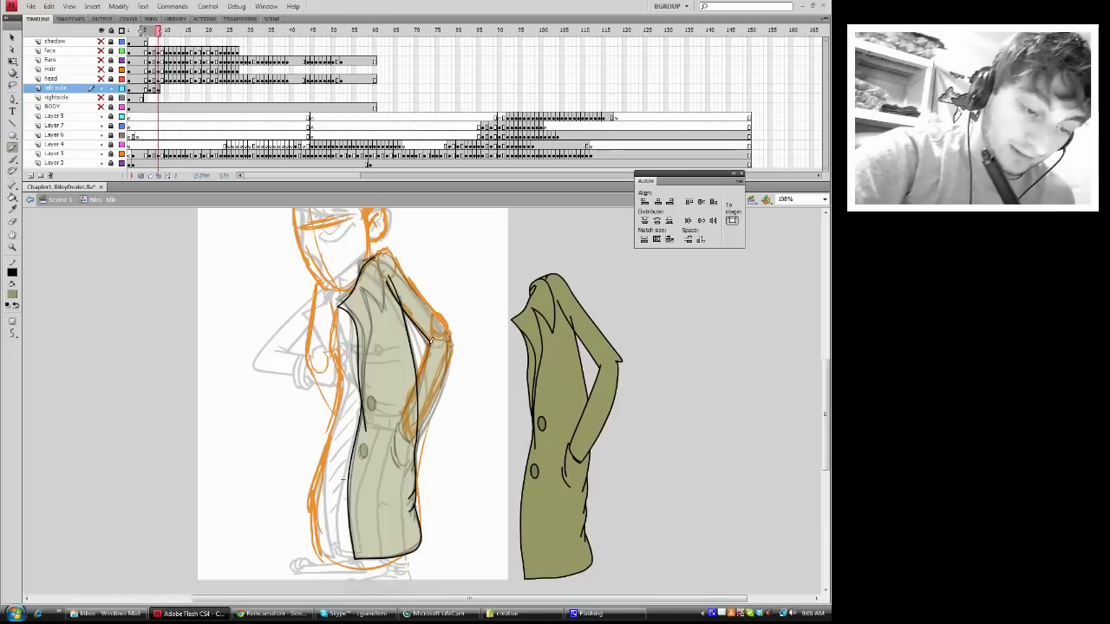
drag(427, 356, 406, 424)
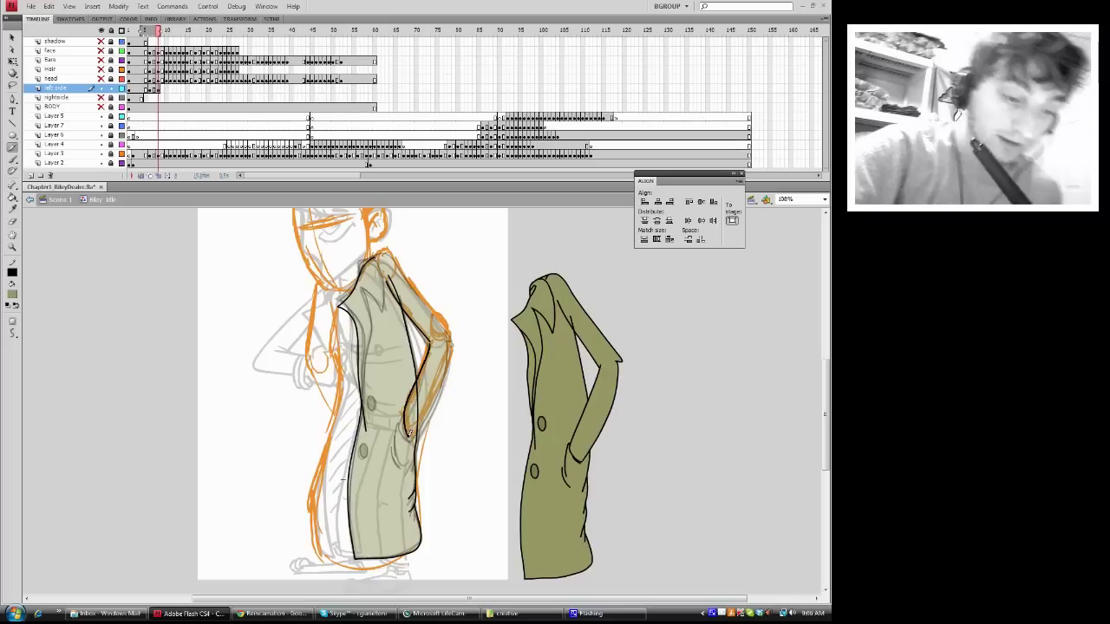
drag(413, 432, 453, 344)
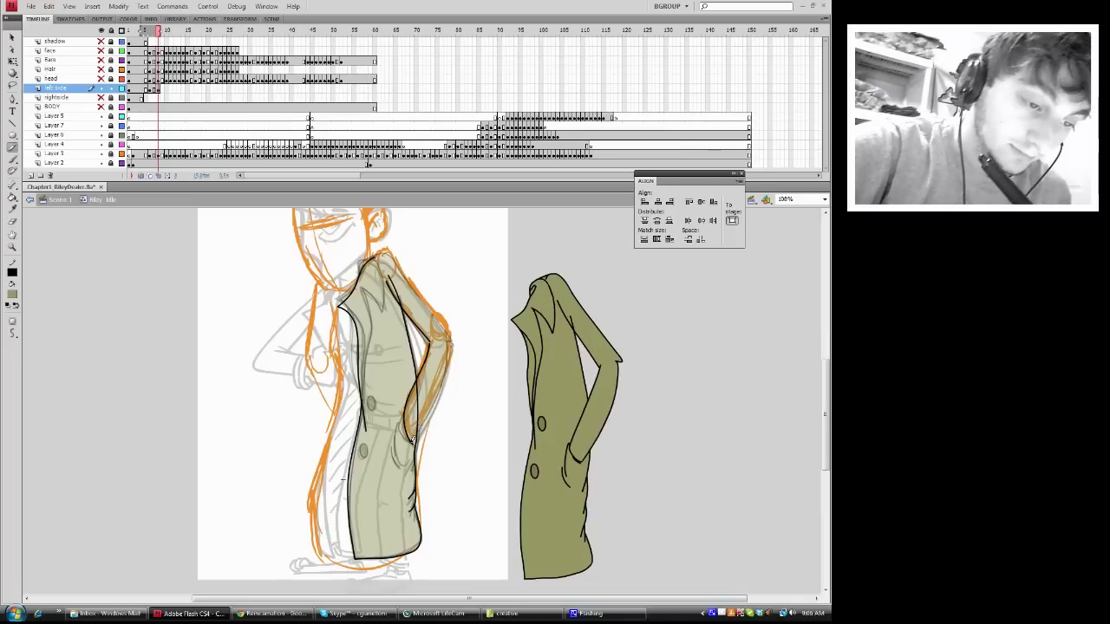
drag(419, 432, 447, 360)
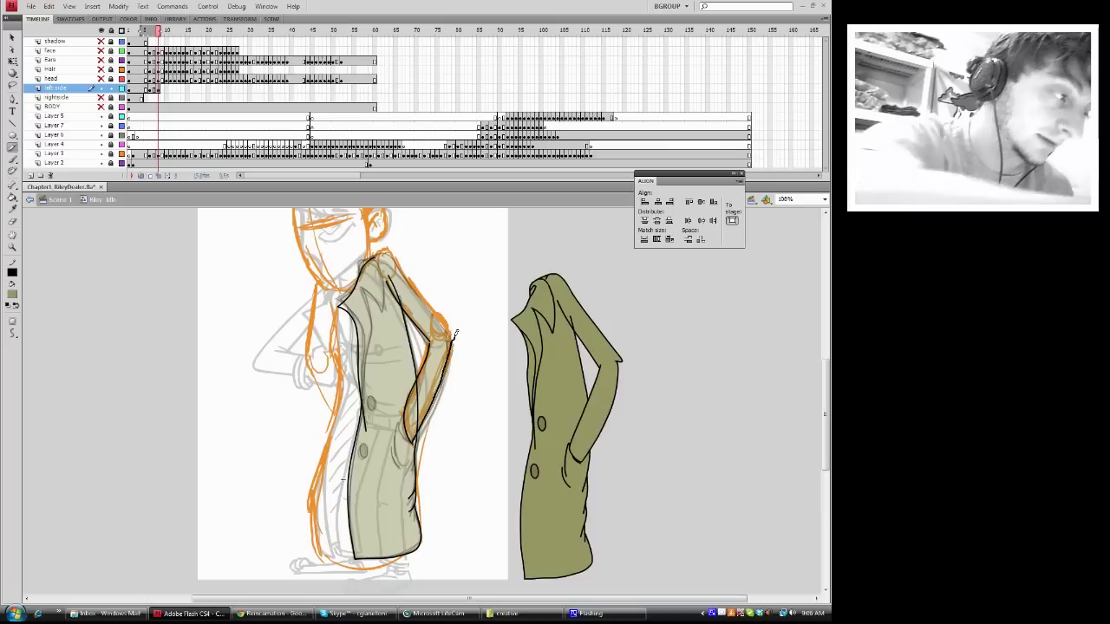
mouse_move(454, 332)
mouse_down()
mouse_move(387, 244)
mouse_move(377, 260)
mouse_up()
key(v)
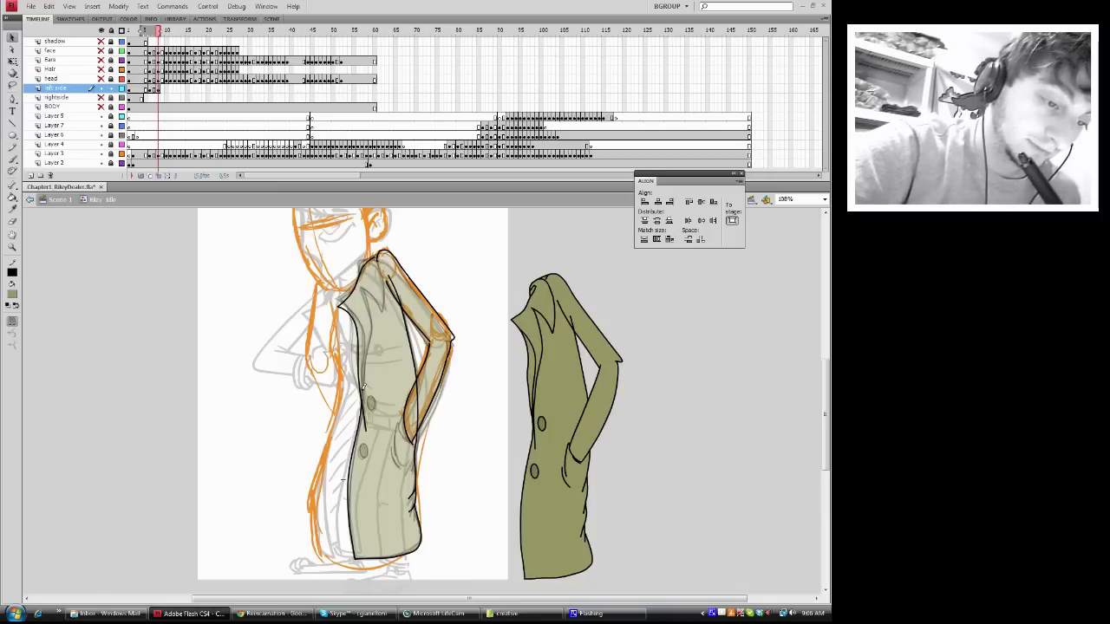
- Draw the coat's lapel and collar lines, and cut the overlapping body line segments inside the upper sleeve
key(y)
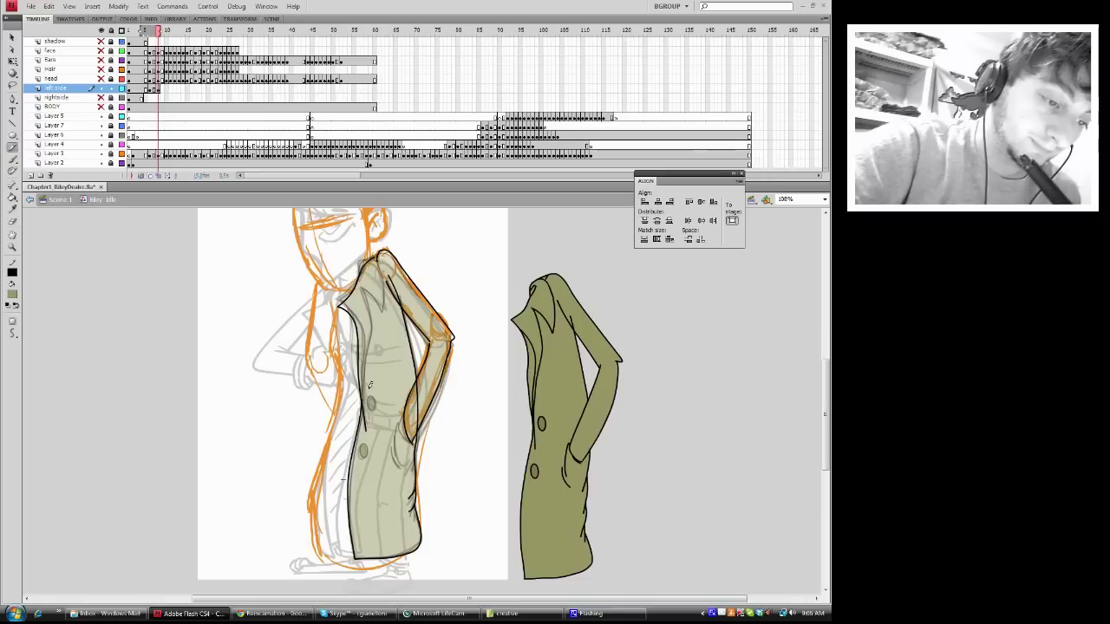
mouse_move(367, 420)
mouse_down()
mouse_move(364, 290)
mouse_move(387, 307)
mouse_move(379, 264)
mouse_up()
key(v)
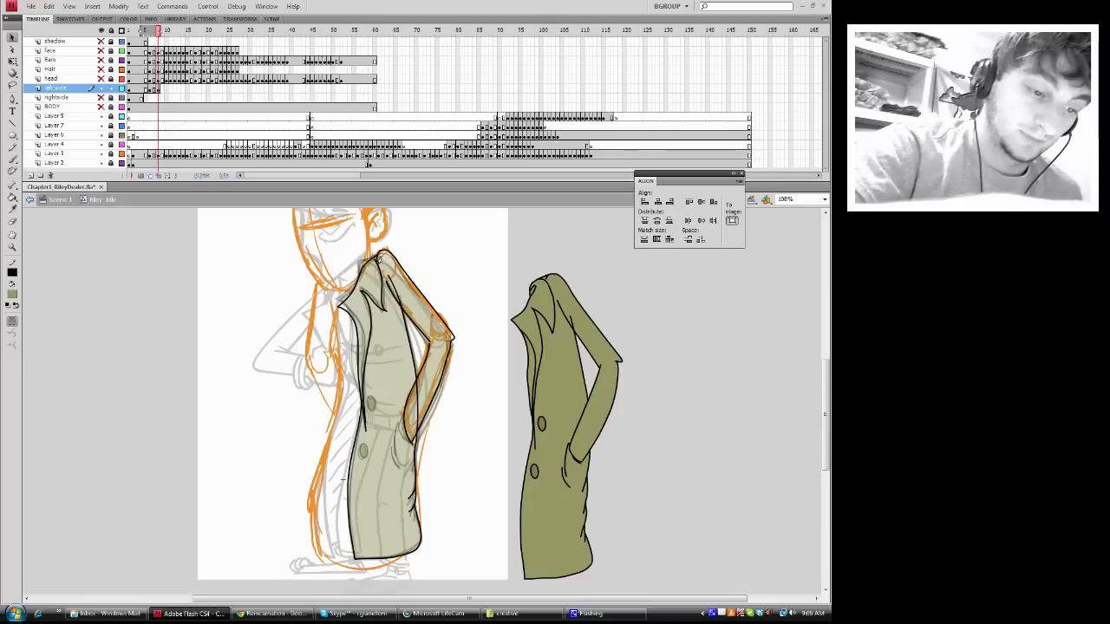
right_click(397, 291)
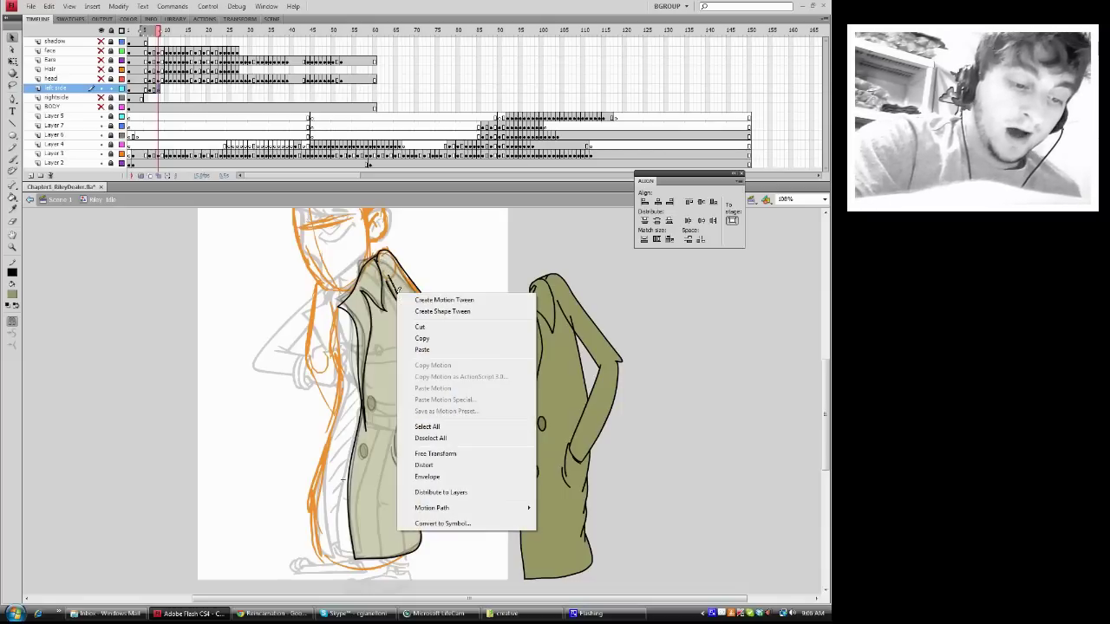
click(418, 337)
right_click(401, 302)
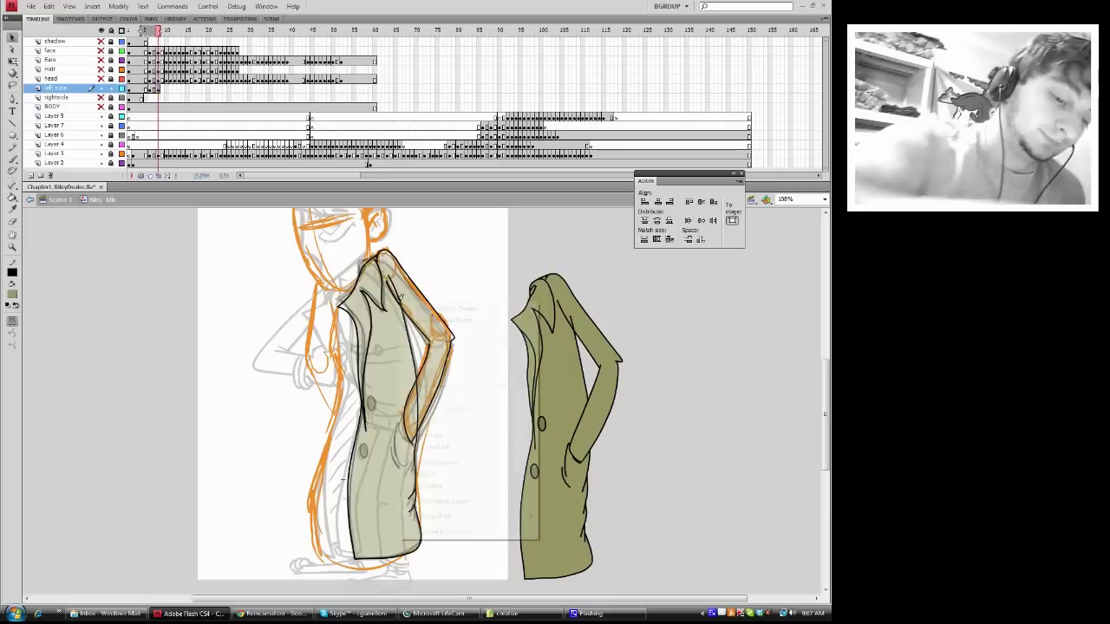
click(421, 336)
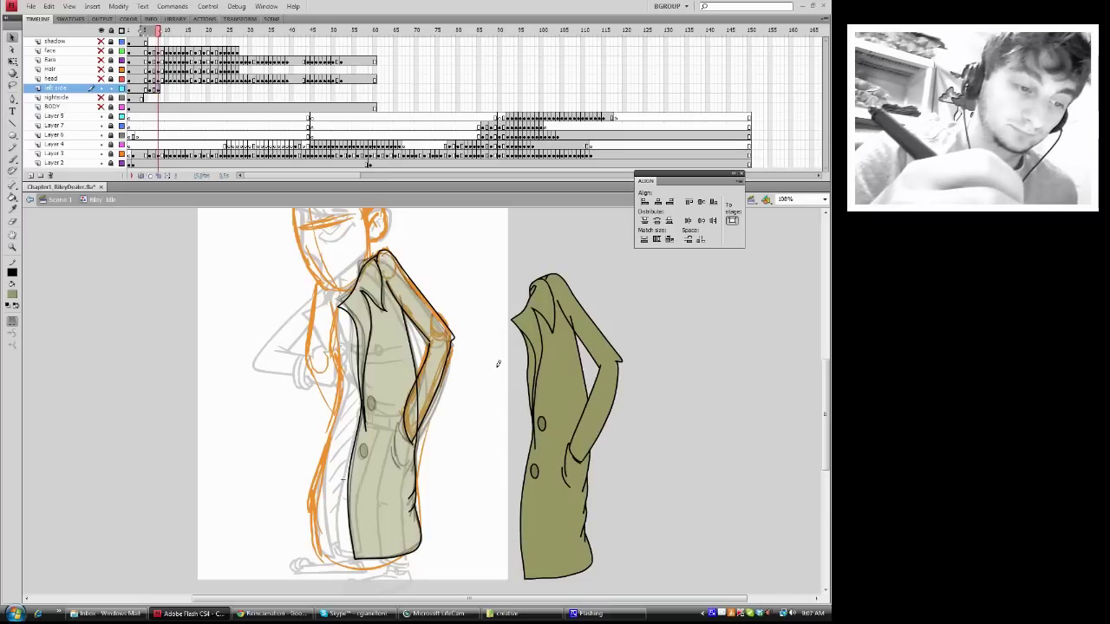
- Draw the pocket crease below the cuff, and fit the reference coat's two buttons onto the new coat's front with Free Transform
key(y)
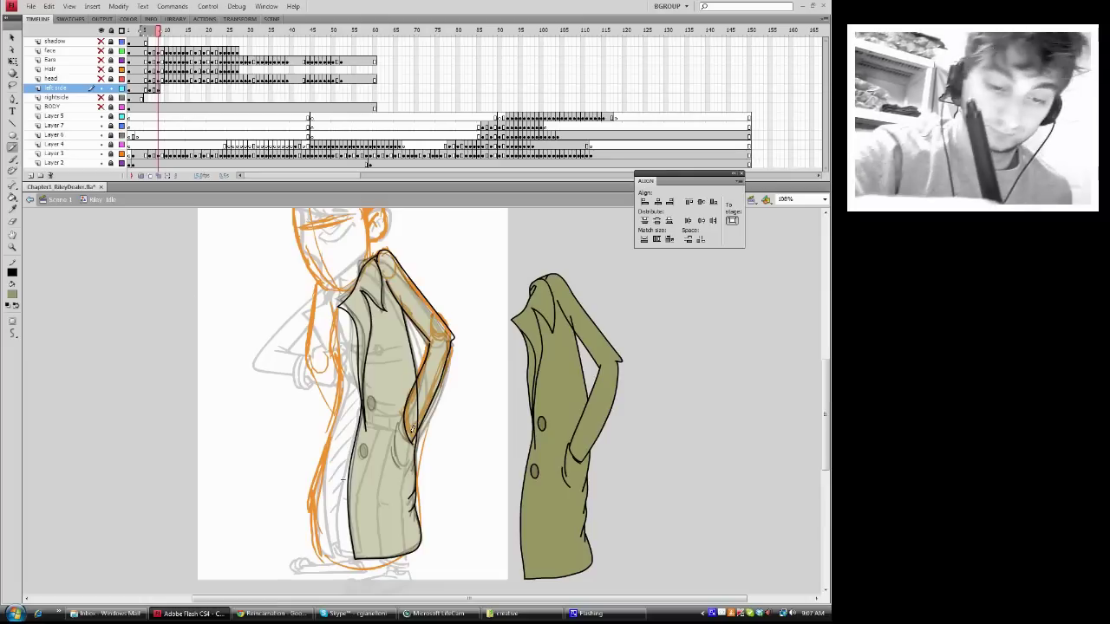
drag(400, 444, 411, 459)
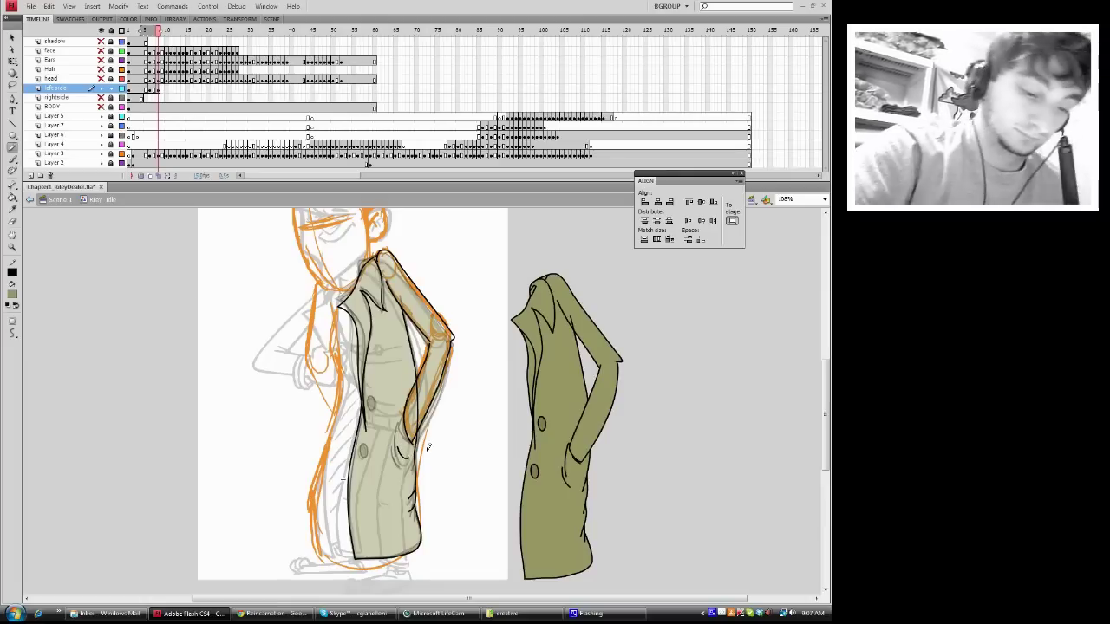
key(v)
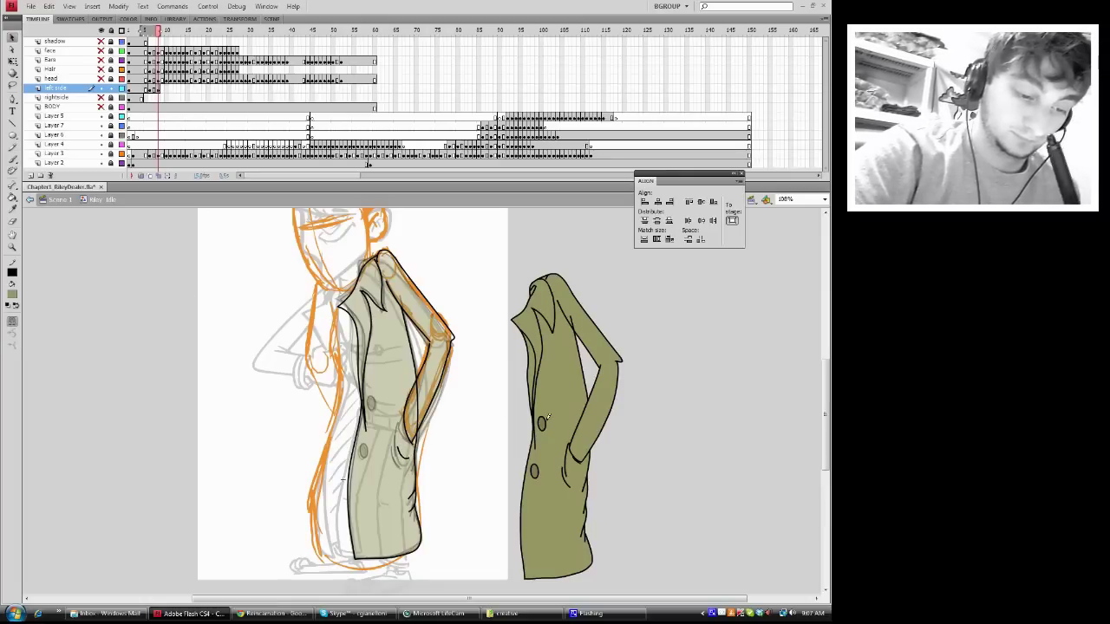
click(375, 400)
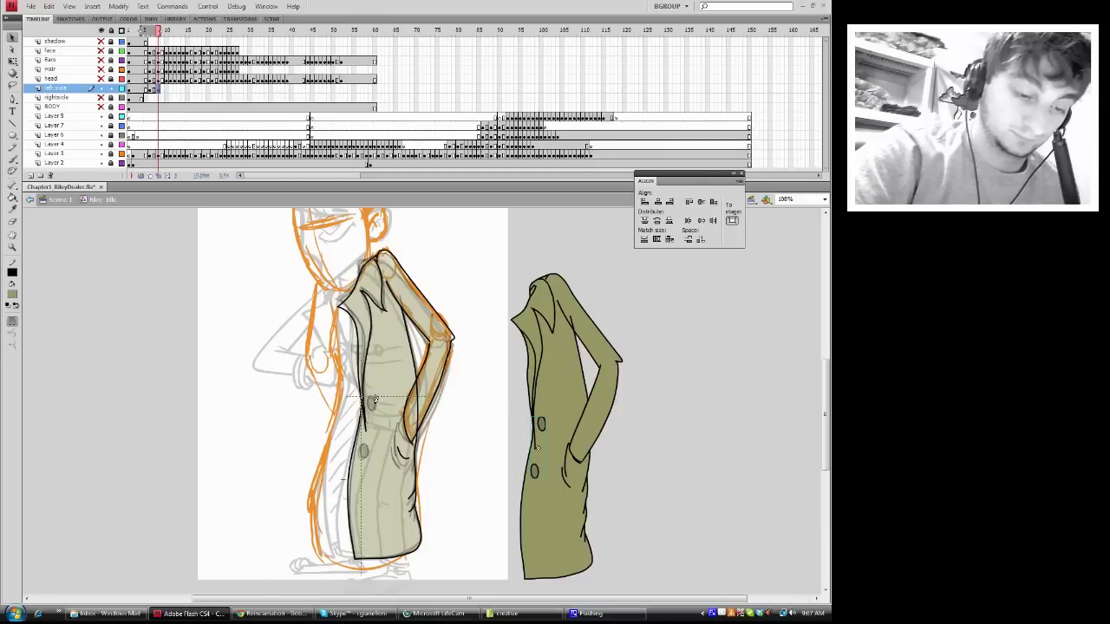
drag(375, 400, 376, 399)
key(q)
click(368, 427)
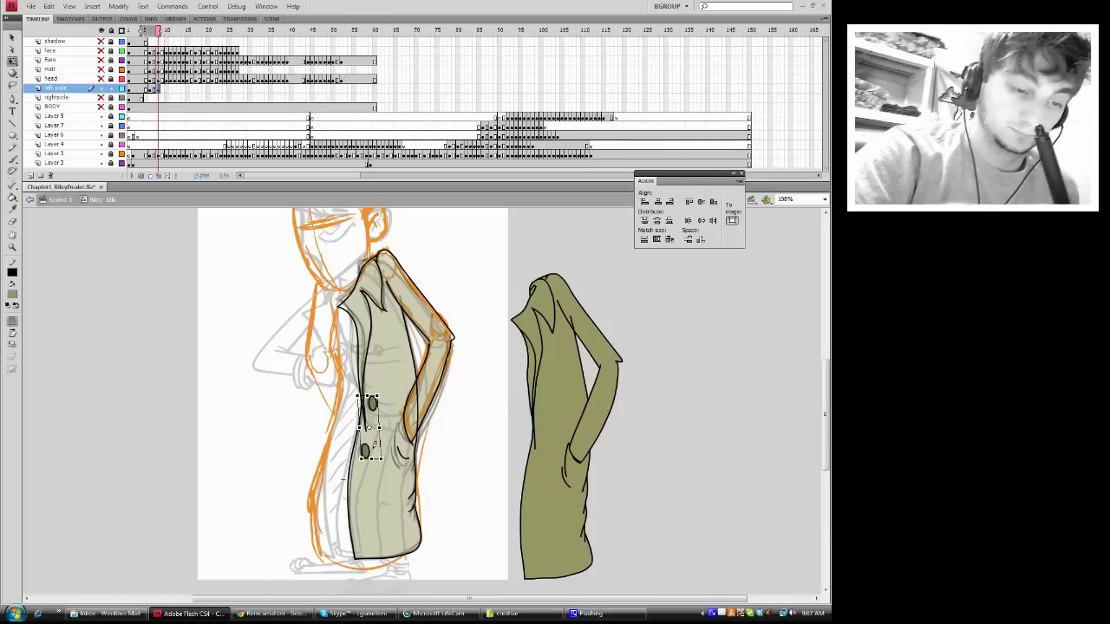
drag(376, 456, 380, 456)
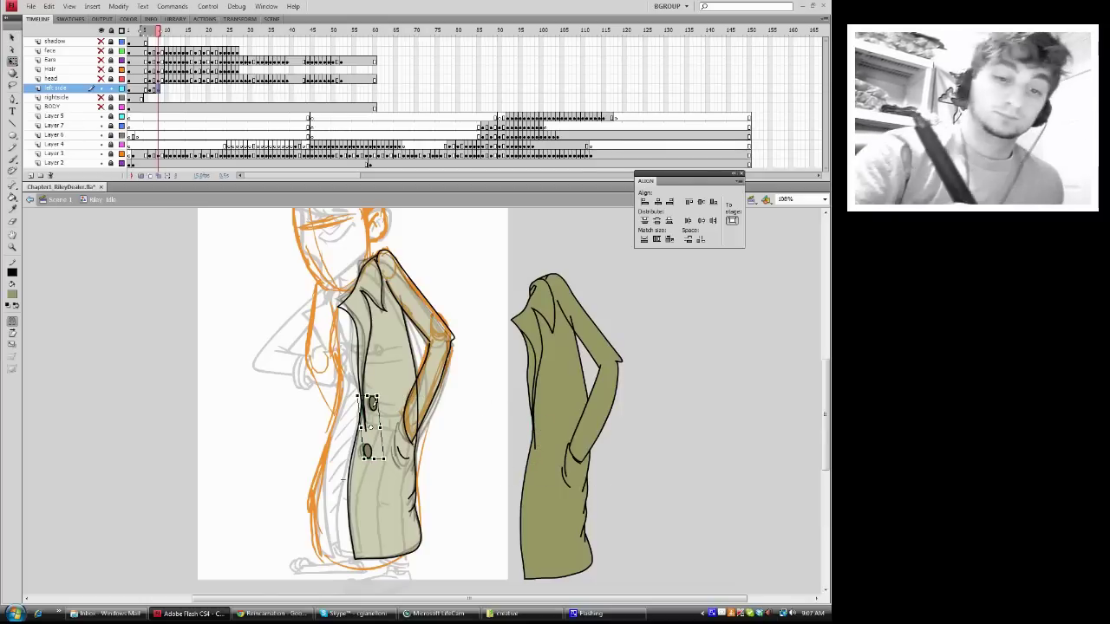
- Cut the segment of the coat's back line that crosses the forearm
click(407, 408)
right_click(417, 393)
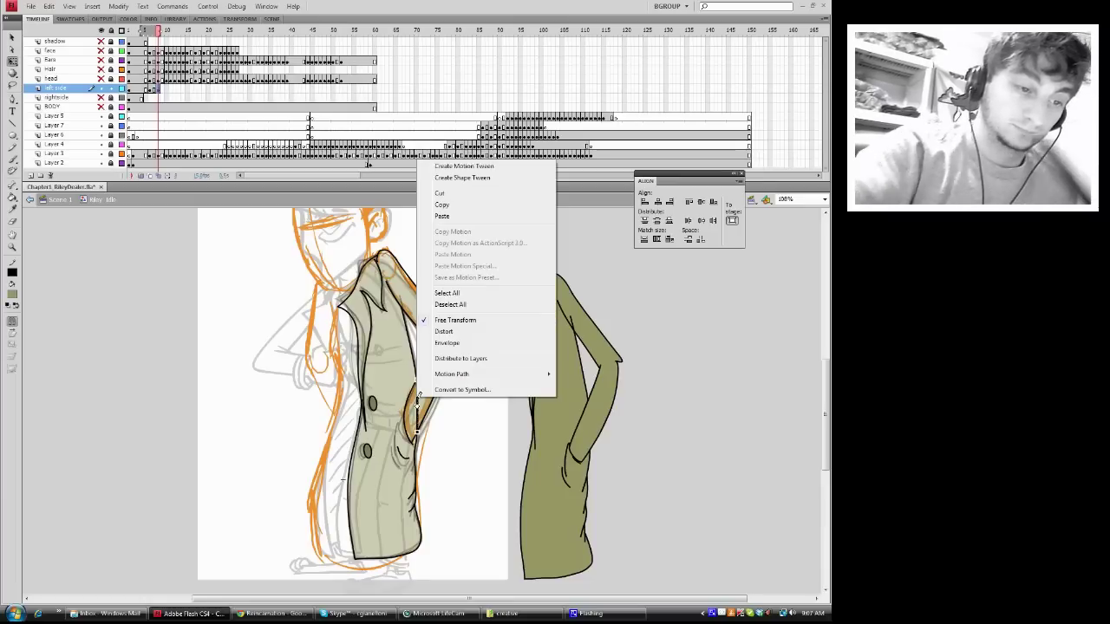
click(451, 190)
- Sample the green from the reference coat and fill the newly outlined coat with it
click(17, 208)
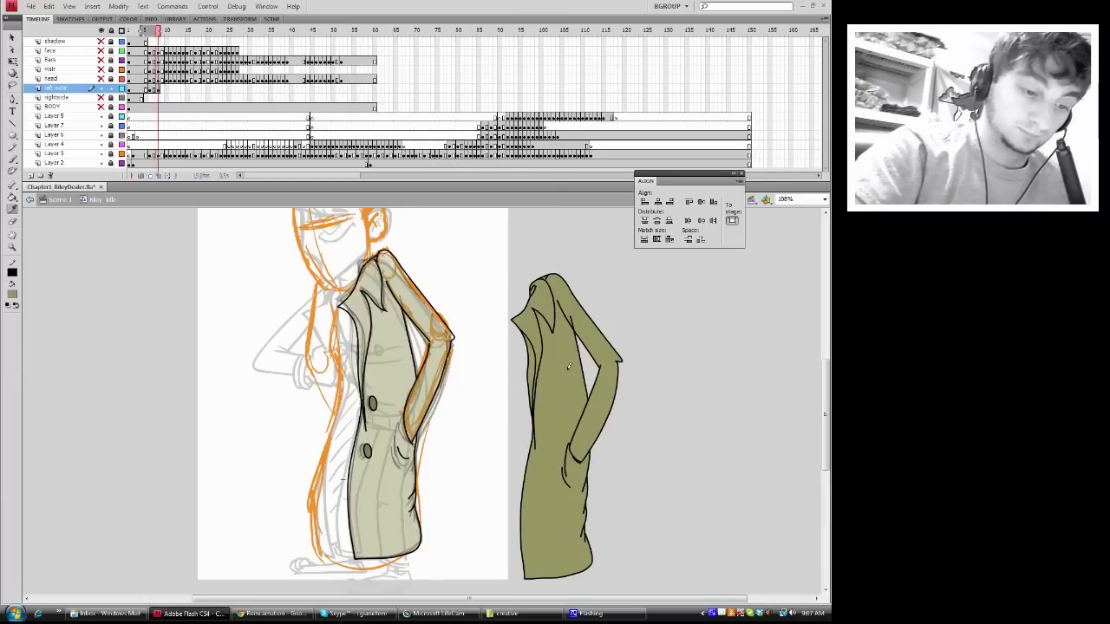
click(415, 356)
click(364, 314)
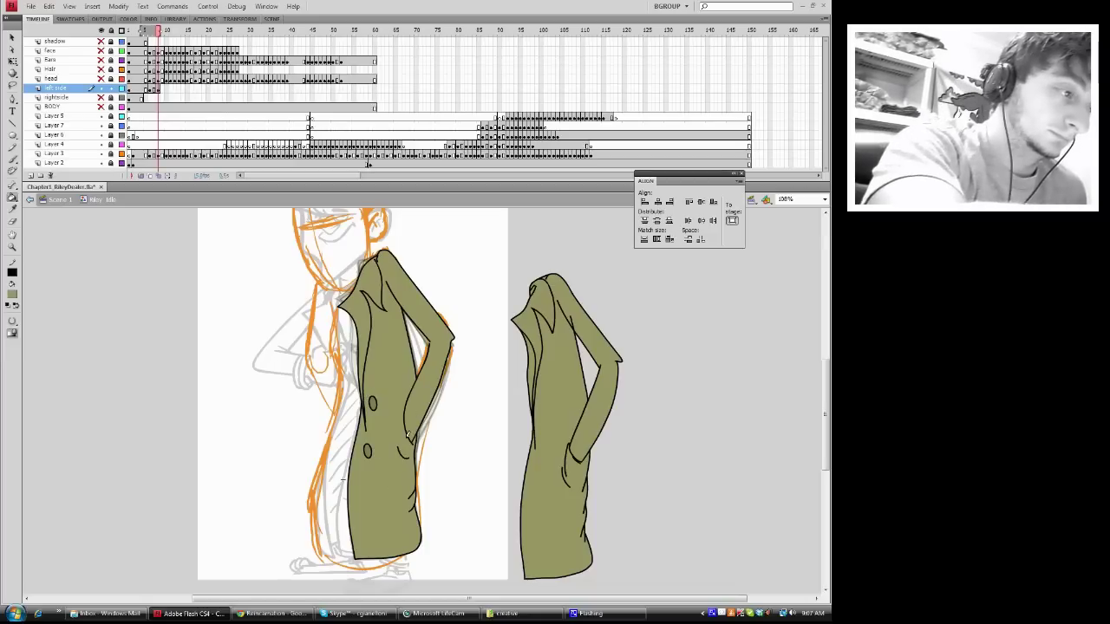
- Cut the reference coat beside the stage and turn off onion skinning
click(12, 37)
drag(472, 591, 692, 249)
right_click(560, 305)
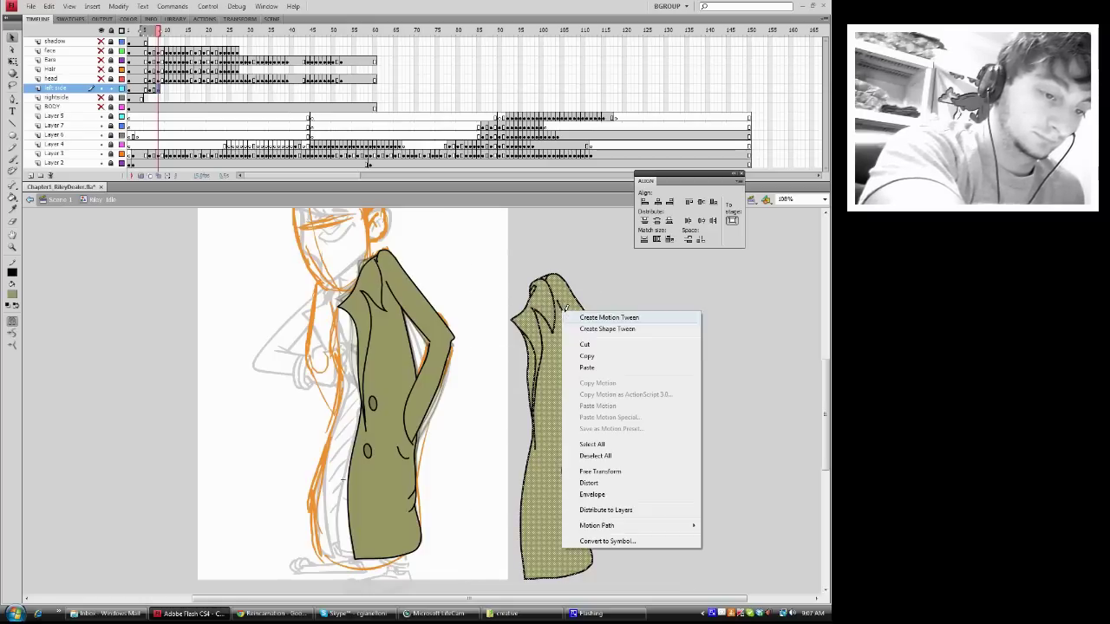
click(584, 339)
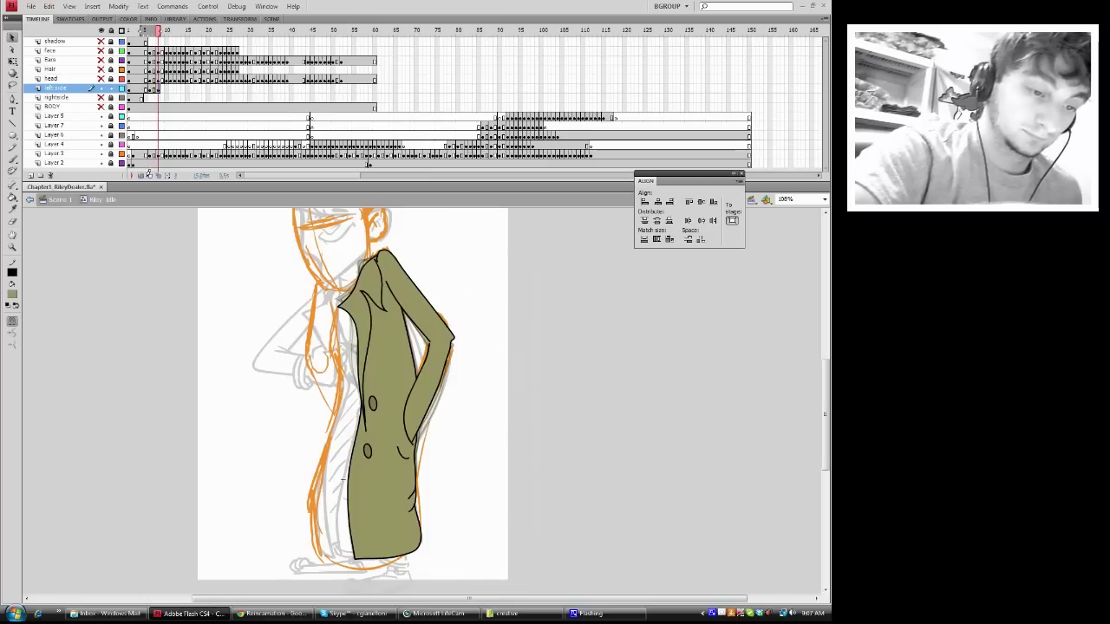
click(141, 175)
- Go back to the preceding coat keyframe and cut the stray body line segment inside its upper sleeve
mouse_move(160, 30)
mouse_down()
mouse_move(141, 30)
mouse_move(153, 30)
mouse_up()
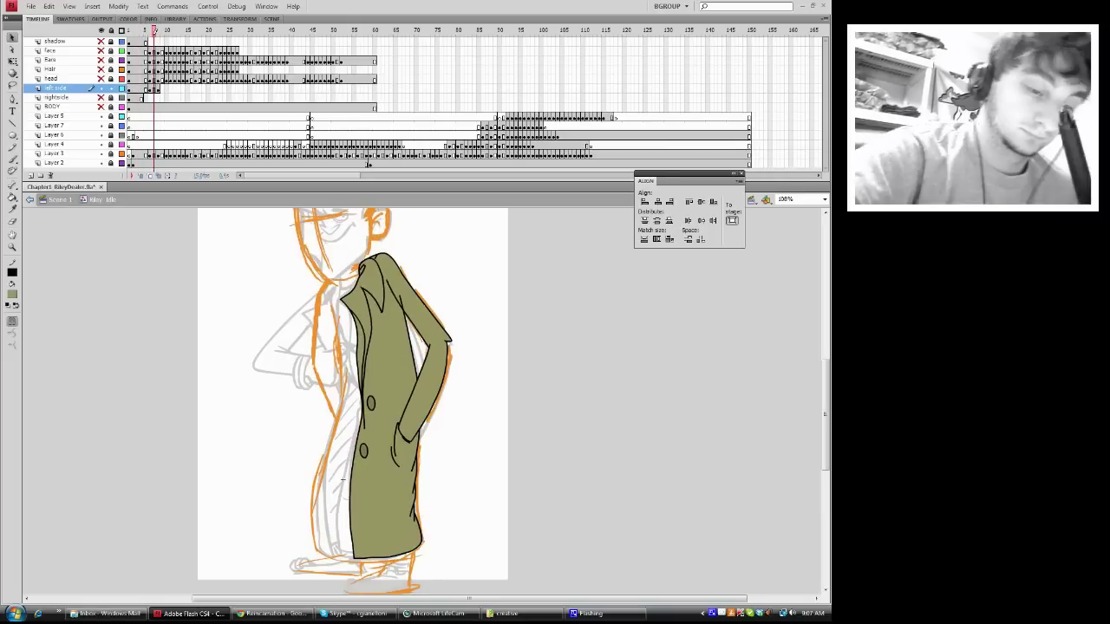
right_click(402, 297)
click(421, 331)
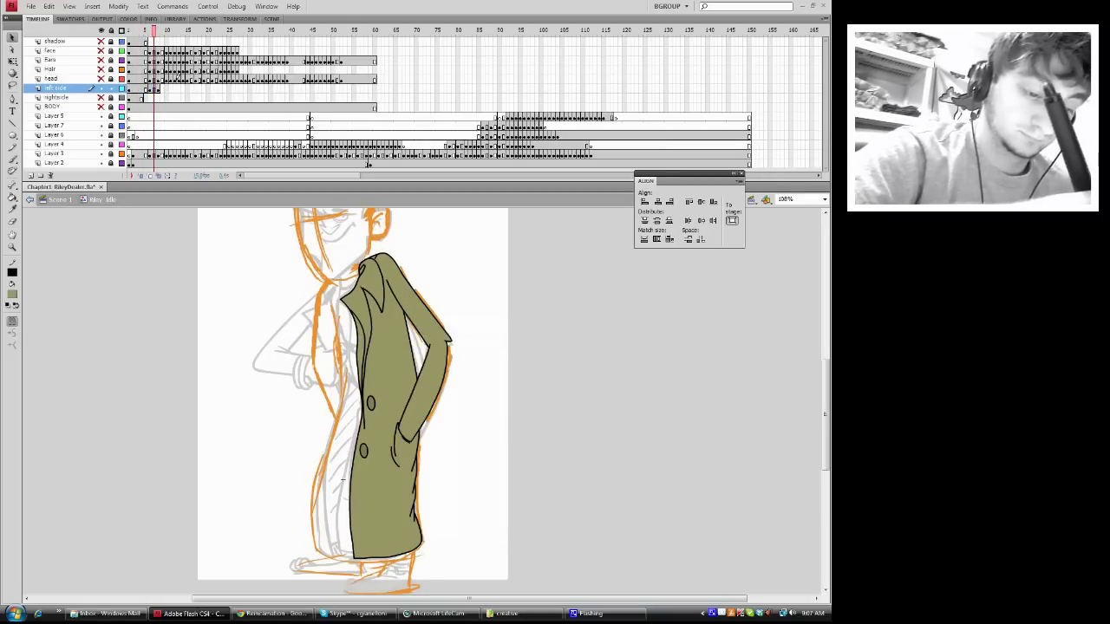
- Fill the narrow strip along the frame 8 coat's front edge with the coat's sampled green and play the animation
drag(154, 21, 159, 28)
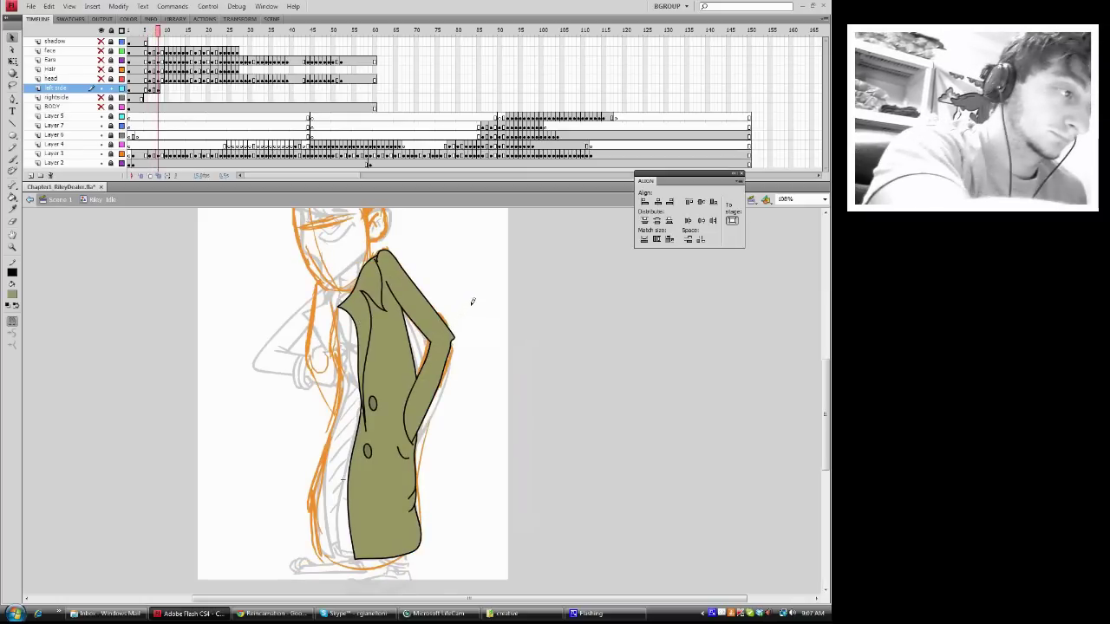
click(12, 209)
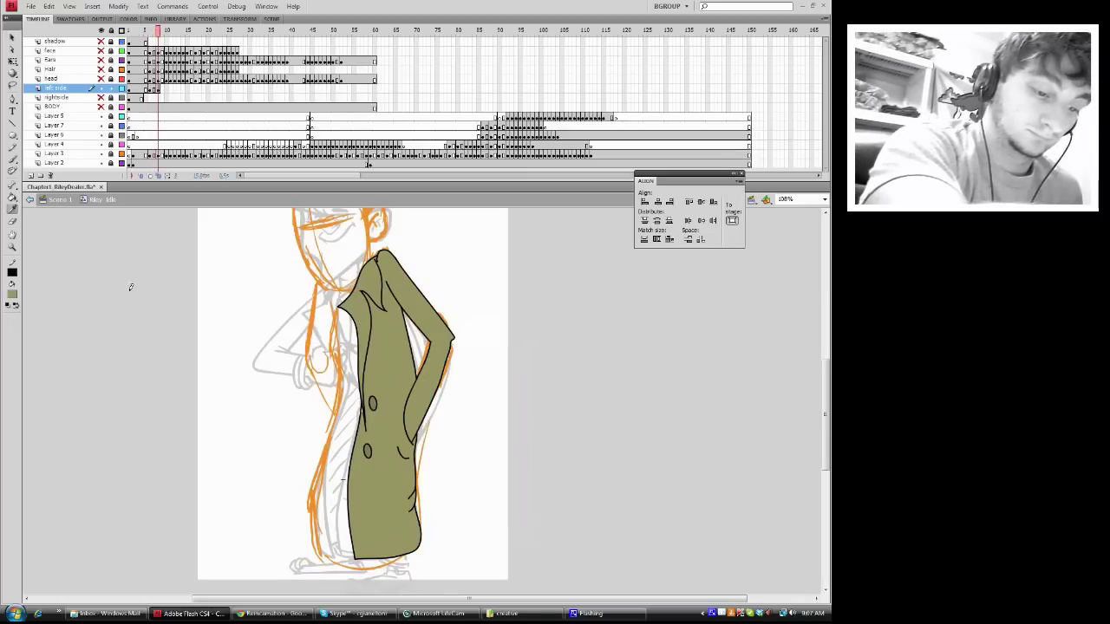
click(364, 407)
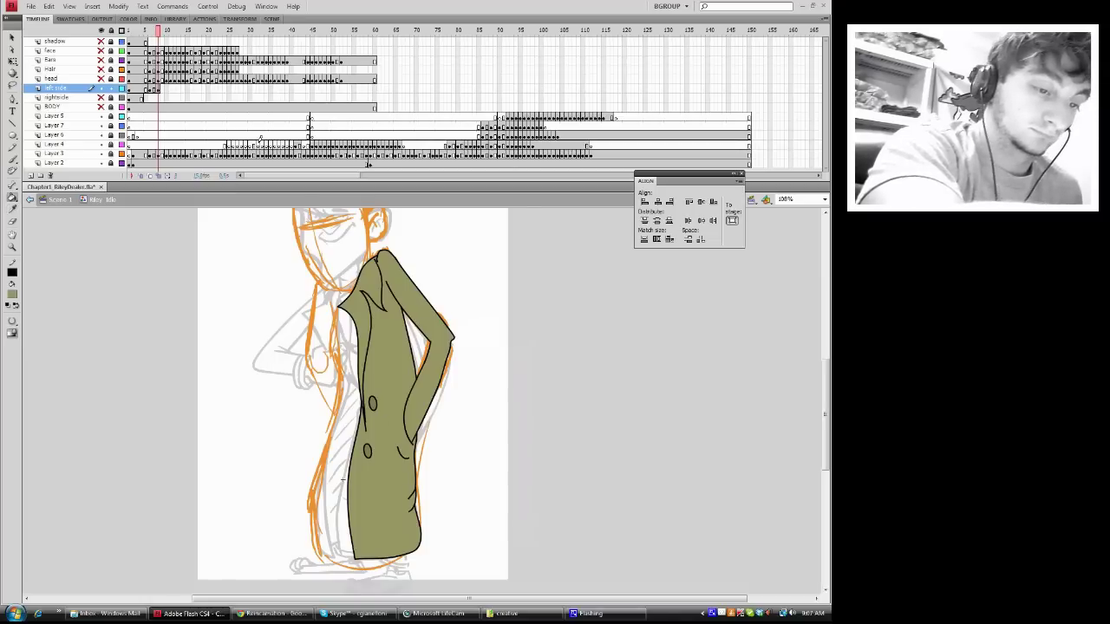
key(Return)
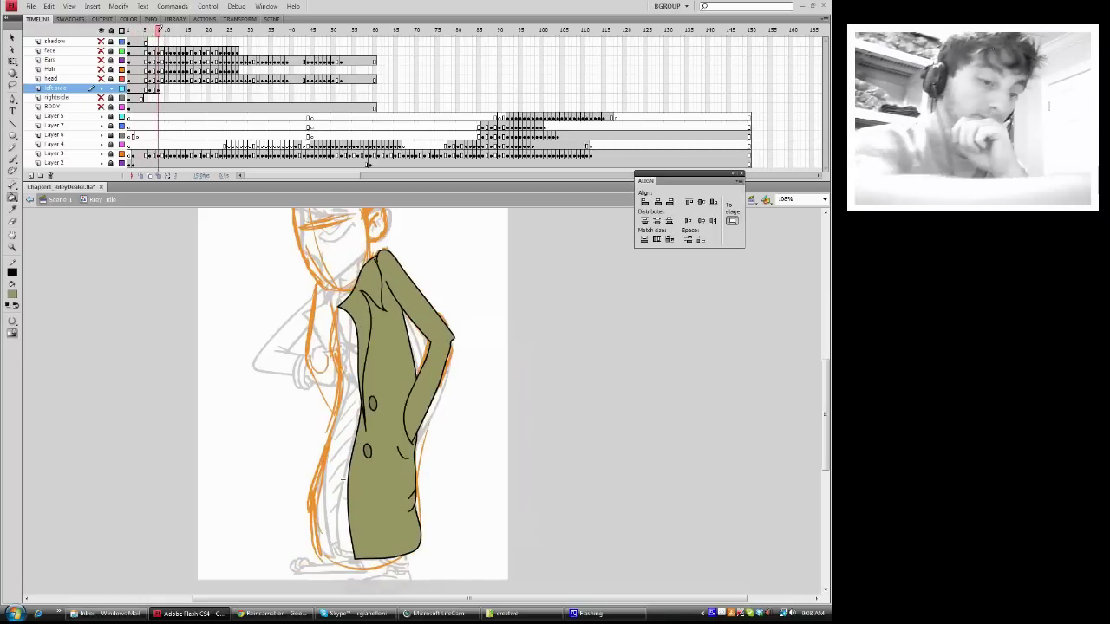
- Insert a keyframe at frame 10 of the left side layer and move its copied coat beside the stage as a reference
right_click(162, 87)
click(167, 88)
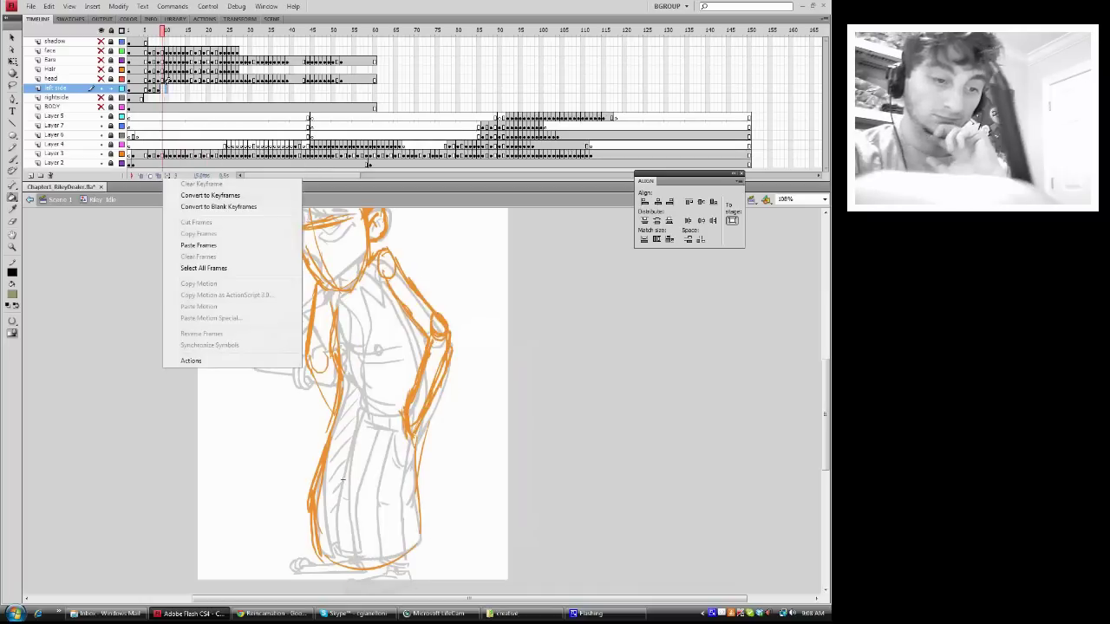
right_click(165, 87)
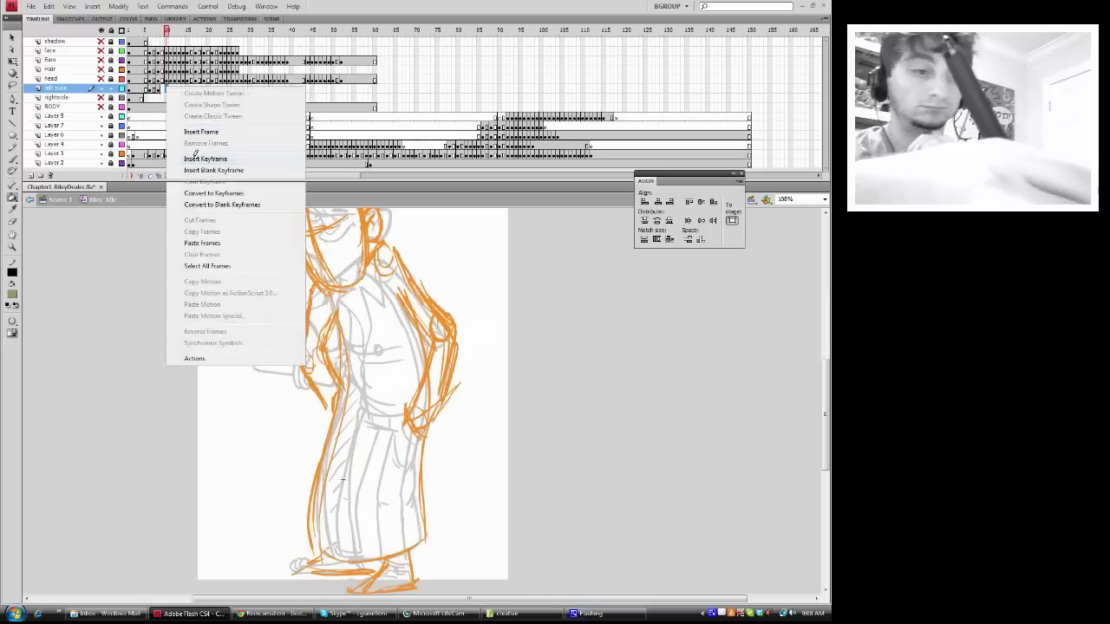
click(212, 165)
key(v)
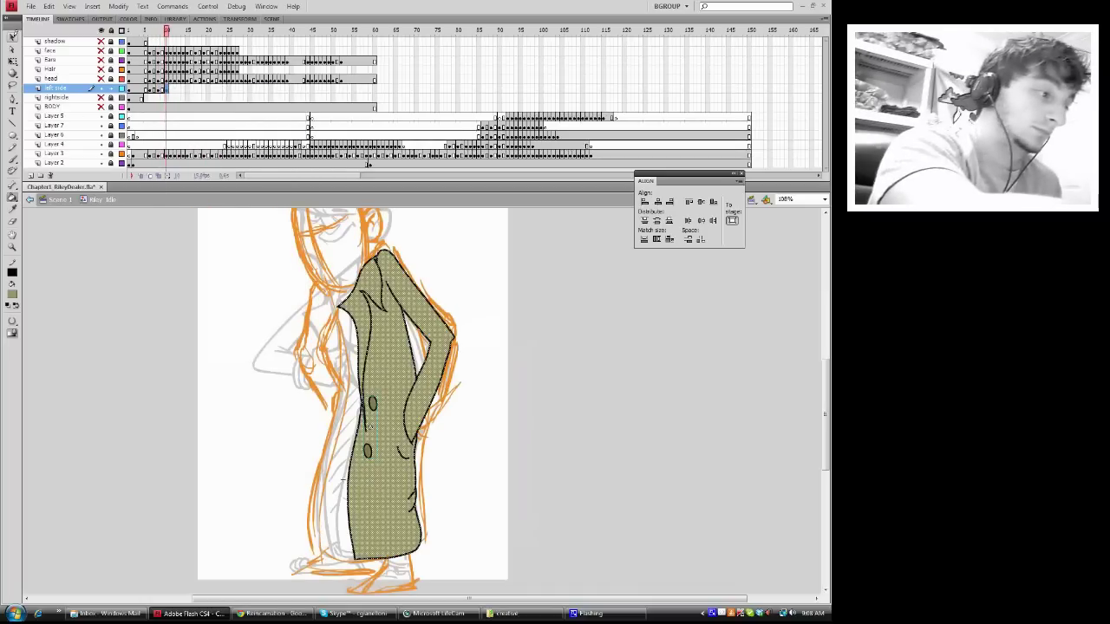
drag(347, 350, 569, 355)
click(546, 362)
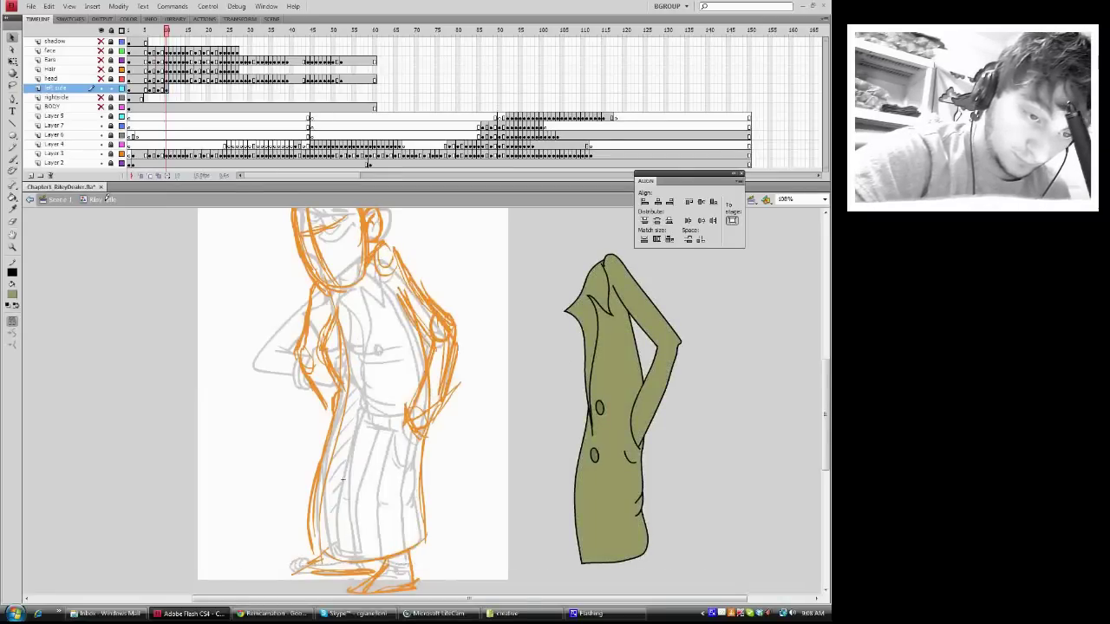
- Outline the bent sleeve with the Pencil tool over the orange sketch, from shoulder to elbow and cuff, redrawing the inner upper-arm line once
click(12, 146)
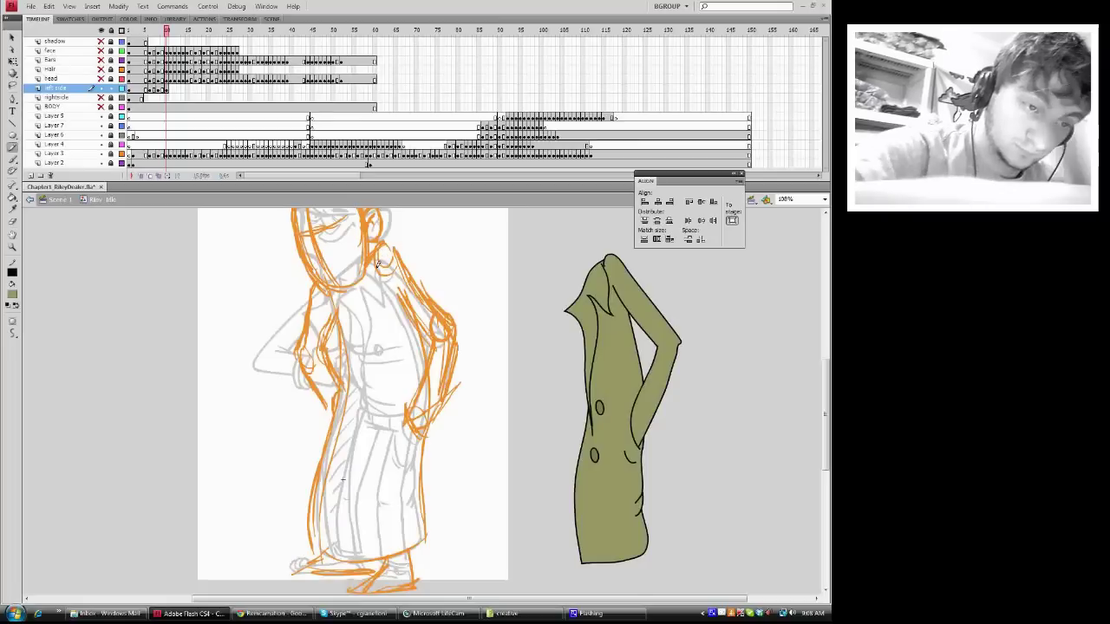
mouse_move(378, 272)
mouse_down()
mouse_move(377, 243)
mouse_move(402, 253)
mouse_move(459, 323)
mouse_up()
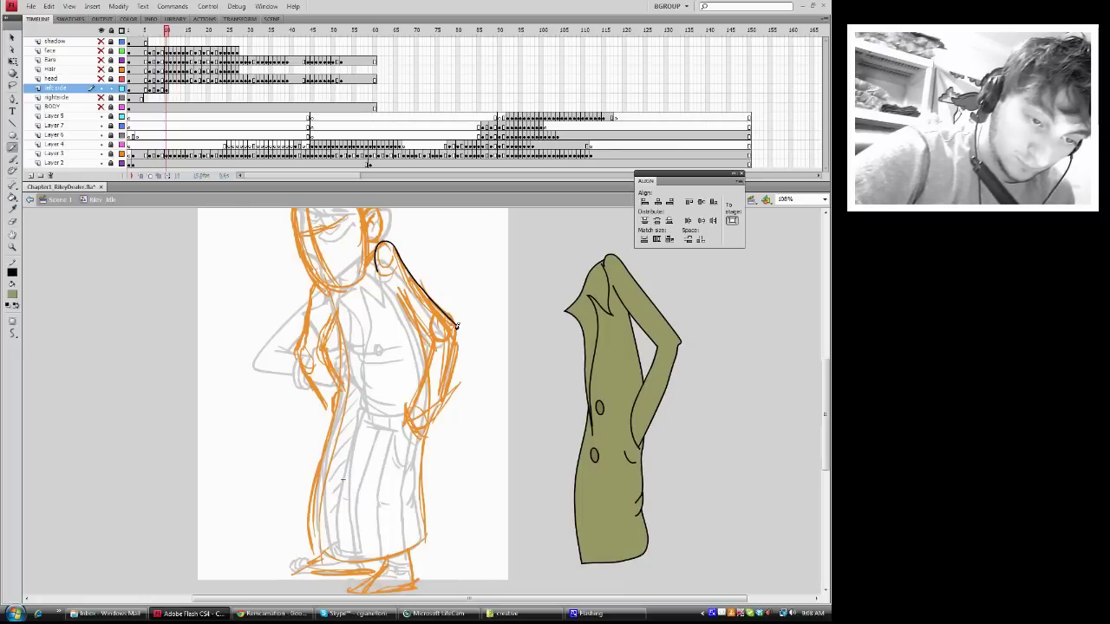
mouse_move(457, 330)
mouse_down()
mouse_move(445, 396)
mouse_move(420, 432)
mouse_move(406, 412)
mouse_move(436, 333)
mouse_up()
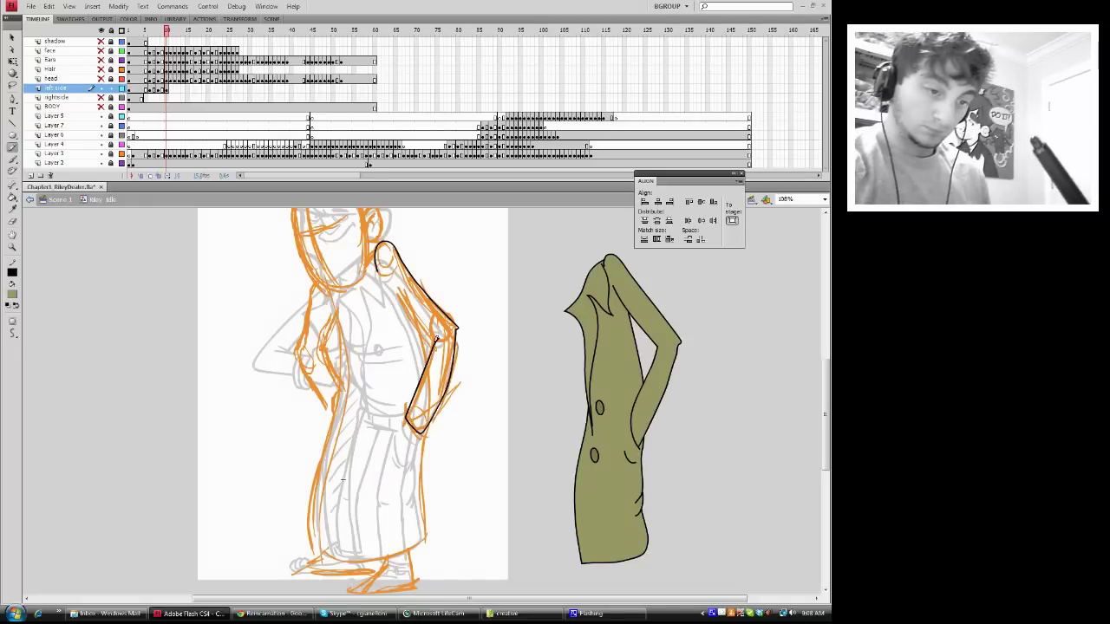
drag(435, 338, 394, 284)
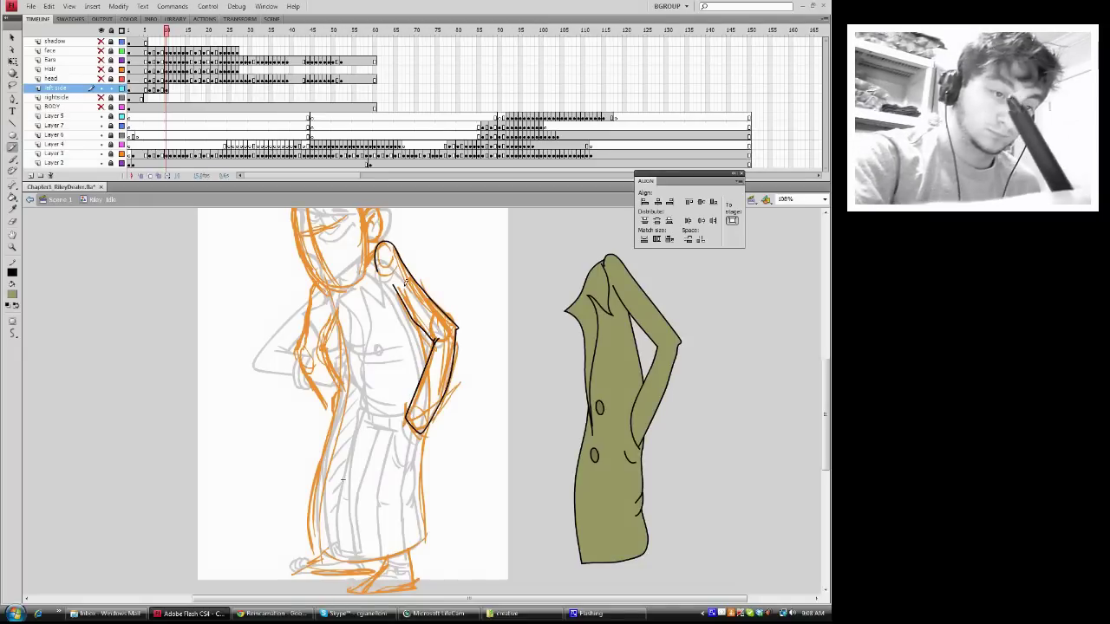
key(ctrl+z)
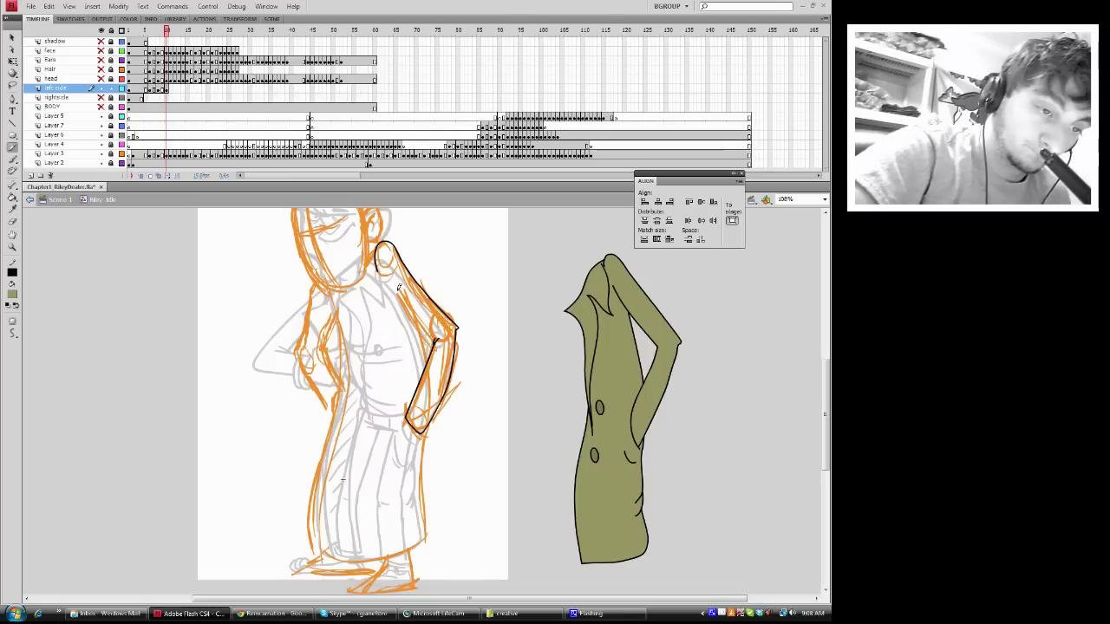
drag(394, 287, 437, 340)
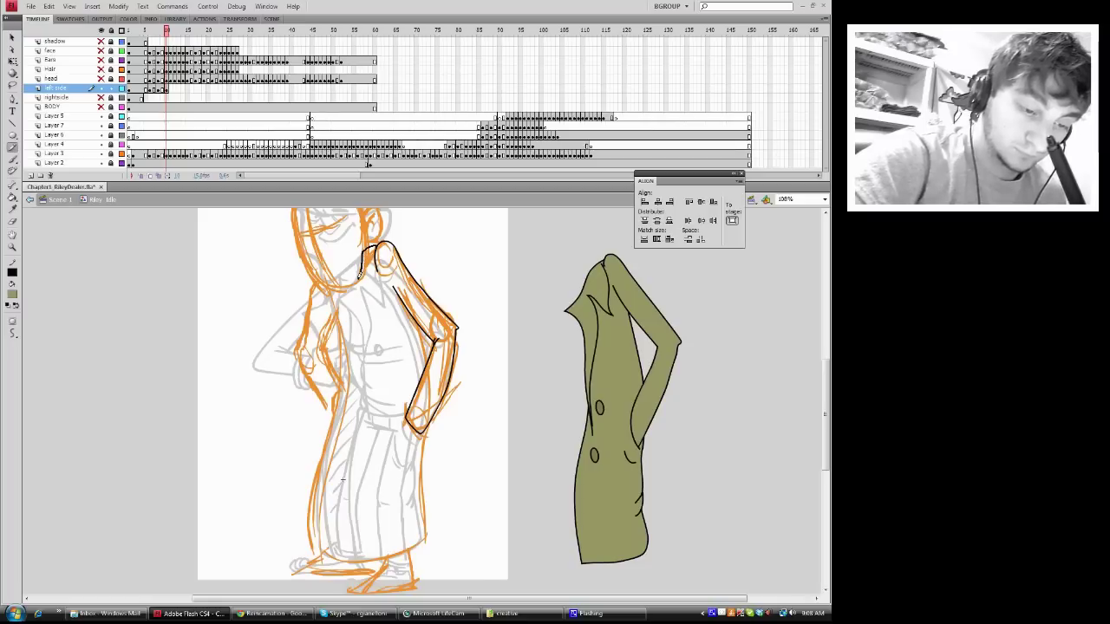
- Draw the coat's collar, lapel and front edge from the neck down to the hem
mouse_move(344, 303)
mouse_down()
mouse_move(367, 342)
mouse_move(369, 431)
mouse_up()
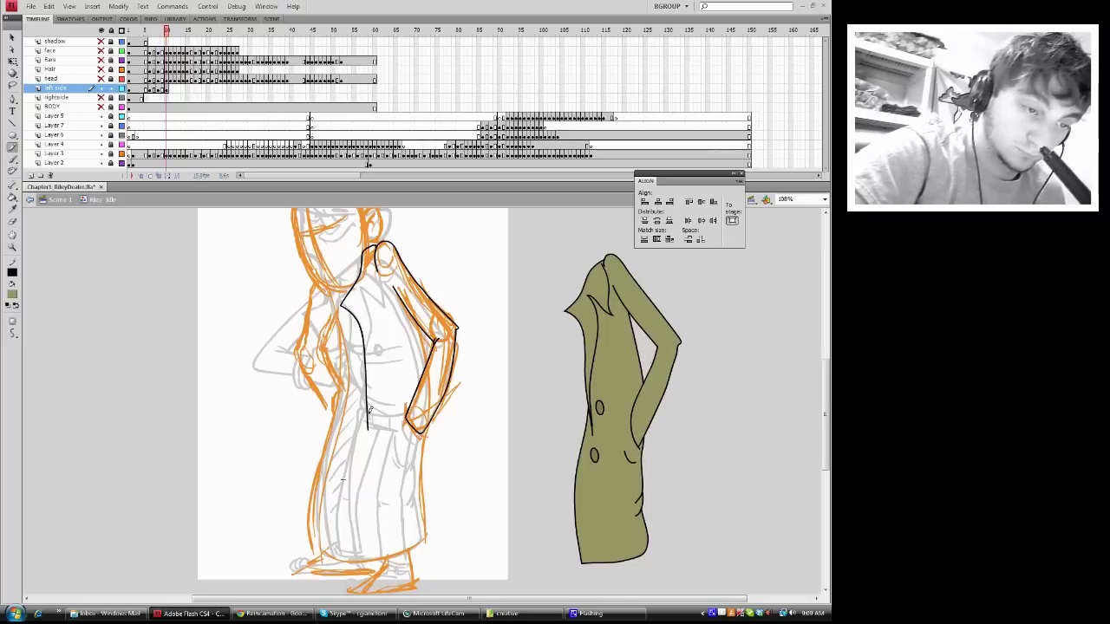
mouse_move(370, 345)
mouse_down()
mouse_move(372, 311)
mouse_move(358, 289)
mouse_move(389, 308)
mouse_move(379, 275)
mouse_move(391, 258)
mouse_up()
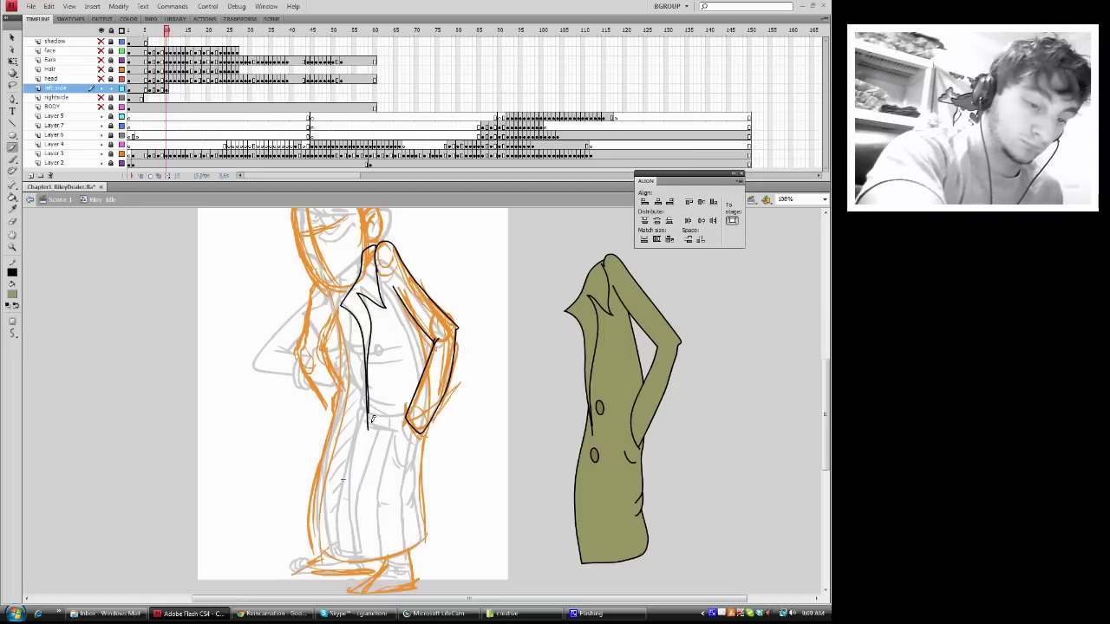
drag(368, 425, 363, 557)
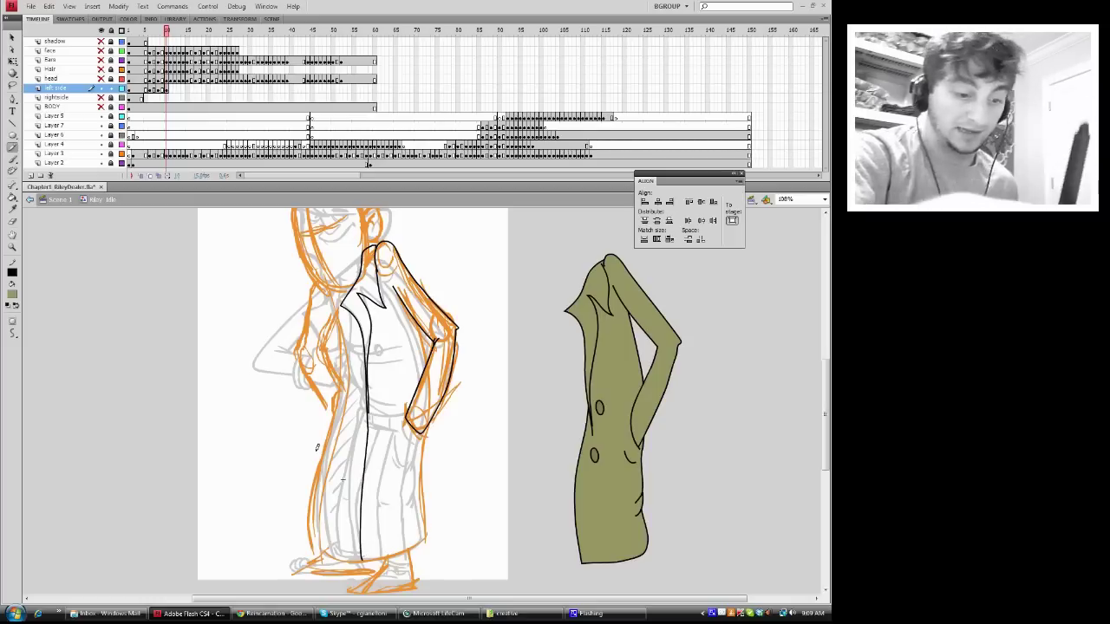
- Turn on onion skinning and draw the coat's hem, back edge, pocket fold and the body line behind the bent arm
click(142, 176)
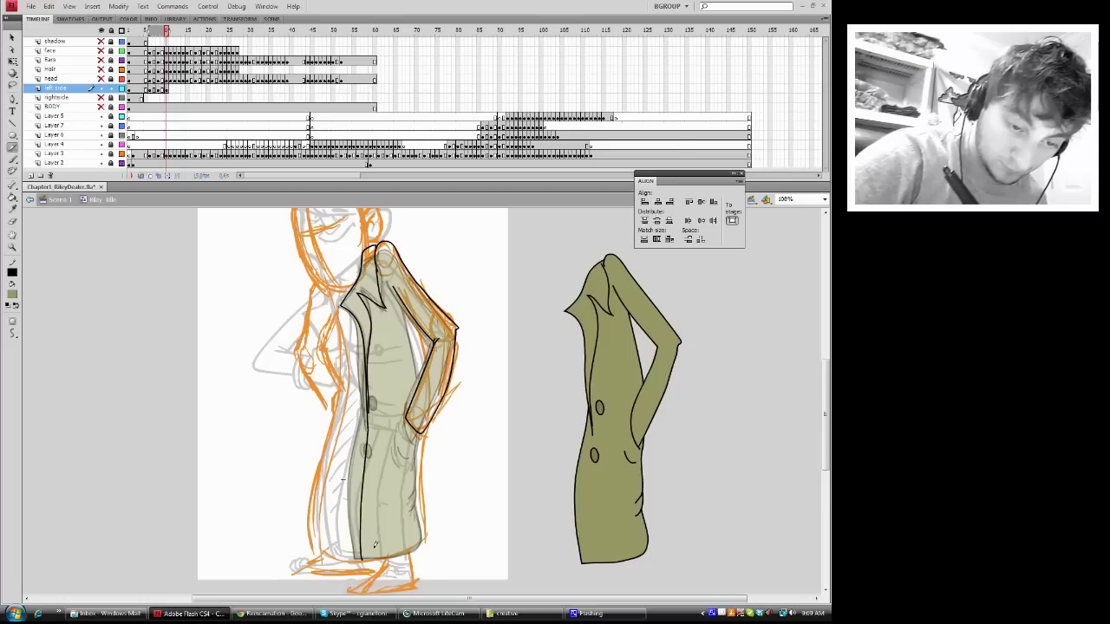
mouse_move(369, 556)
mouse_down()
mouse_move(428, 531)
mouse_move(424, 431)
mouse_up()
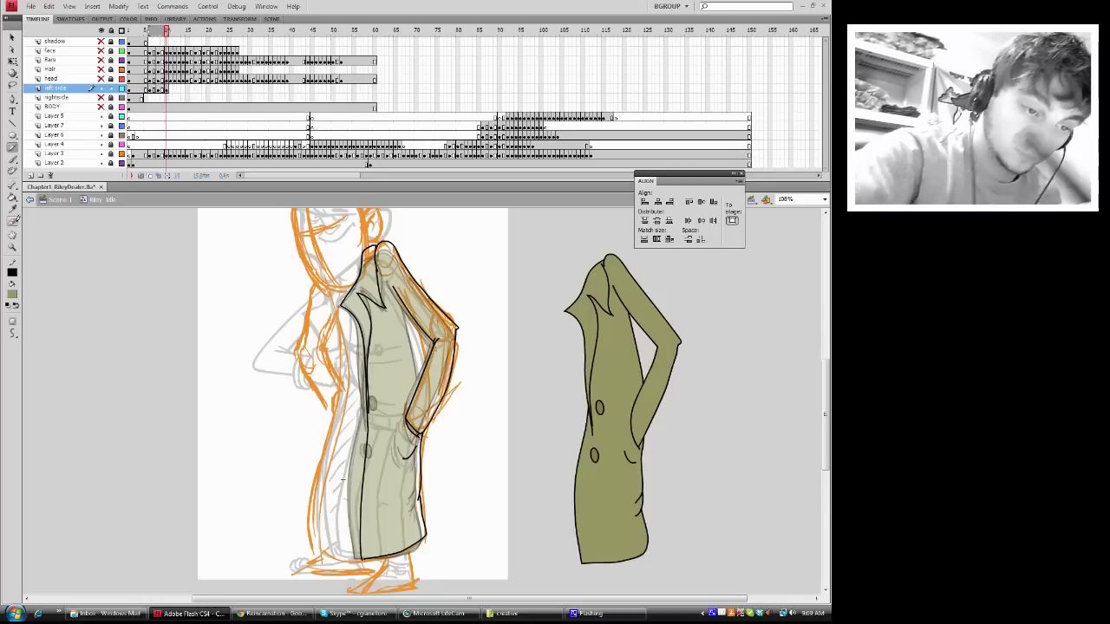
key(e)
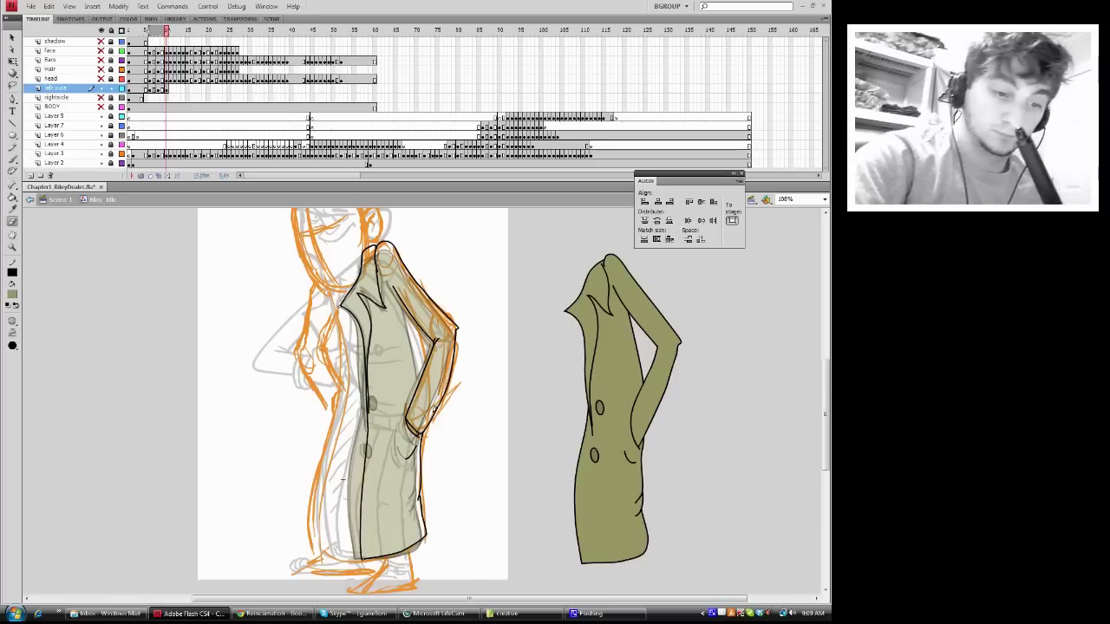
key(y)
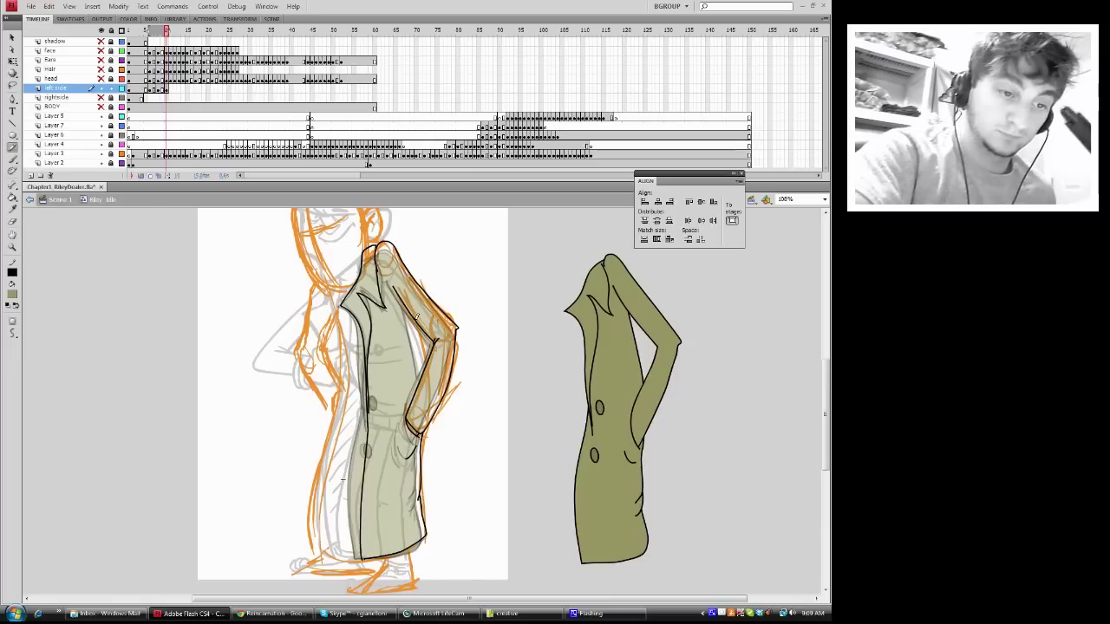
drag(427, 373, 411, 304)
- Cut the stray segments of the body line where it crosses the sleeve
click(12, 37)
right_click(426, 371)
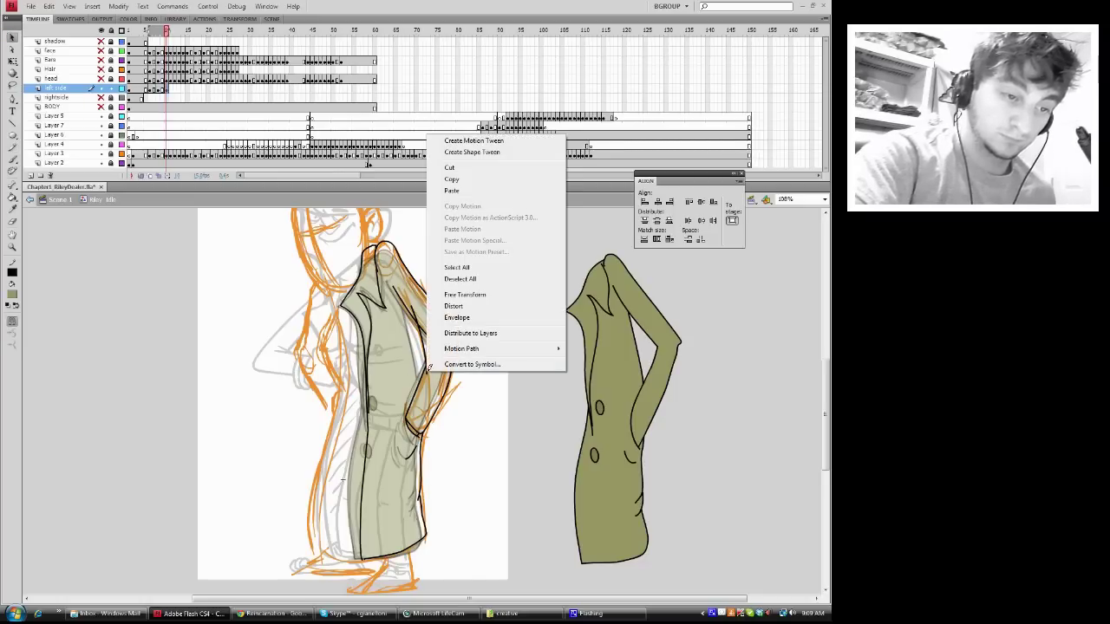
click(453, 168)
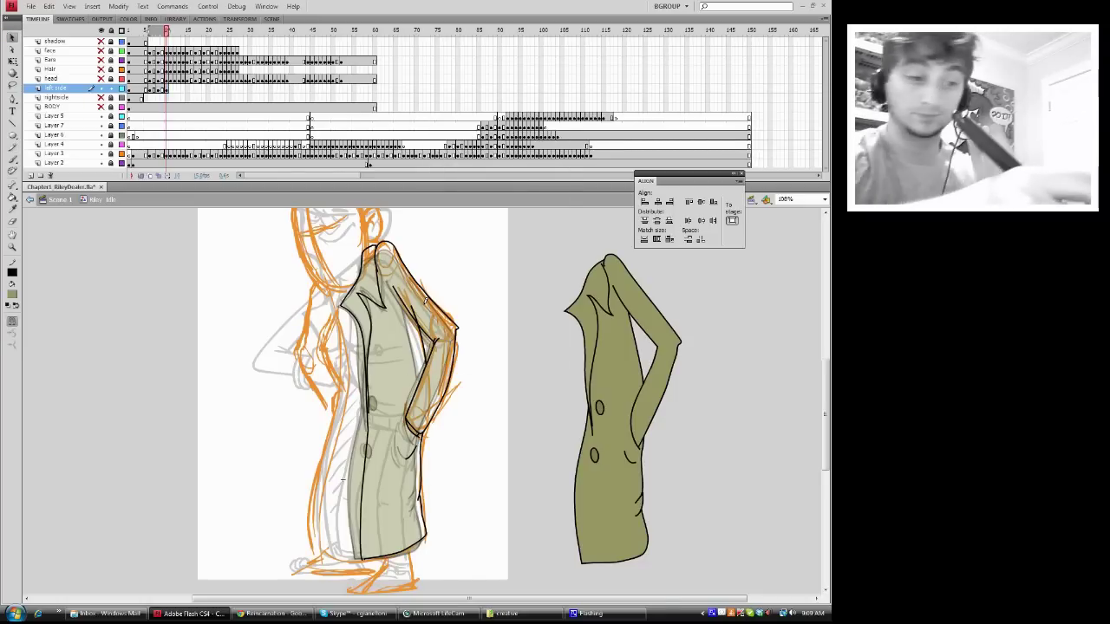
right_click(416, 310)
click(433, 347)
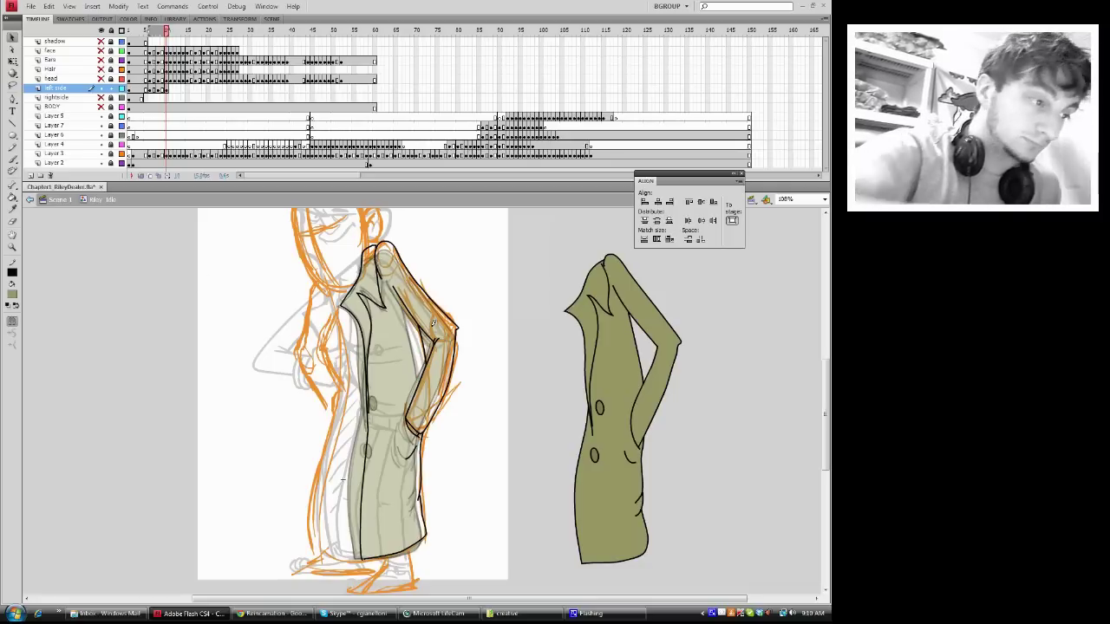
- Turn off onion skinning and flip between the frame 10 outline and the previous coat keyframe to compare them
click(12, 148)
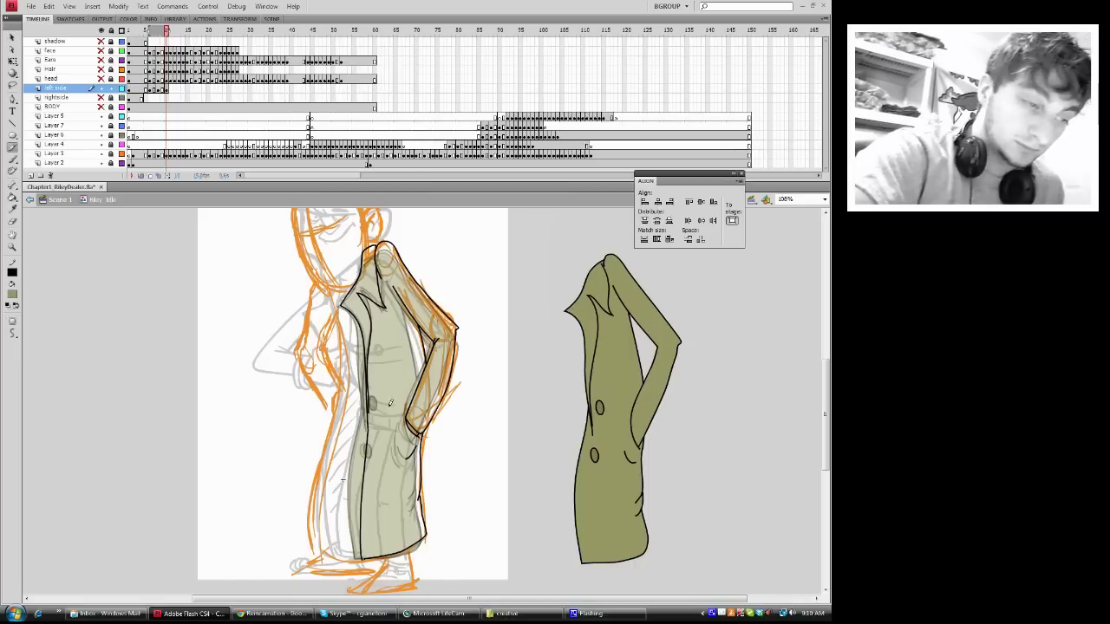
click(142, 175)
drag(167, 29, 167, 29)
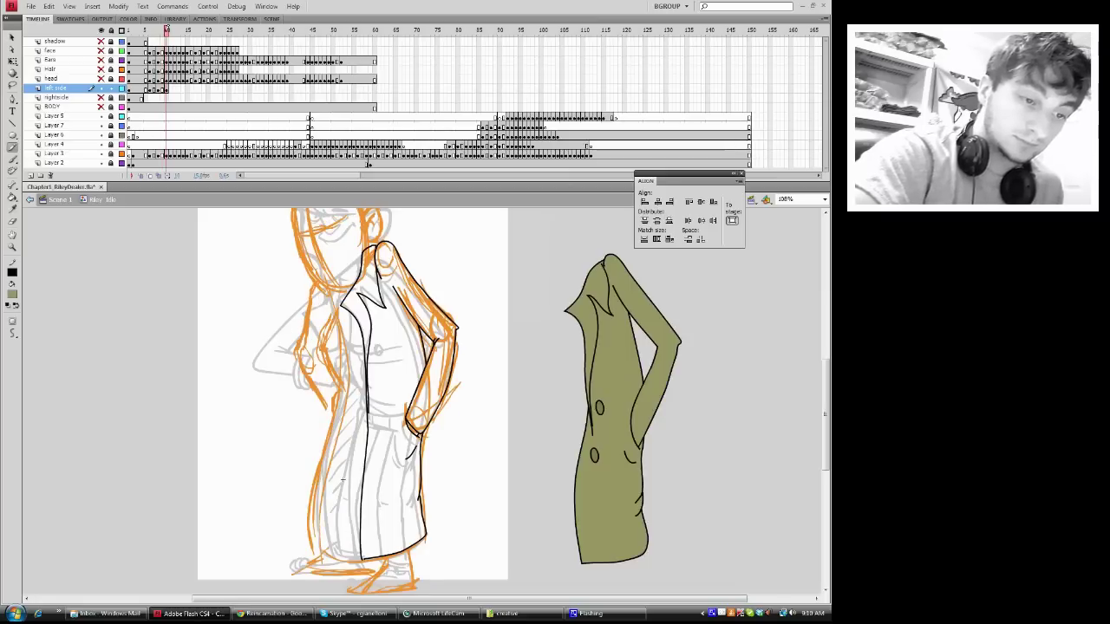
key(.)
key(.)
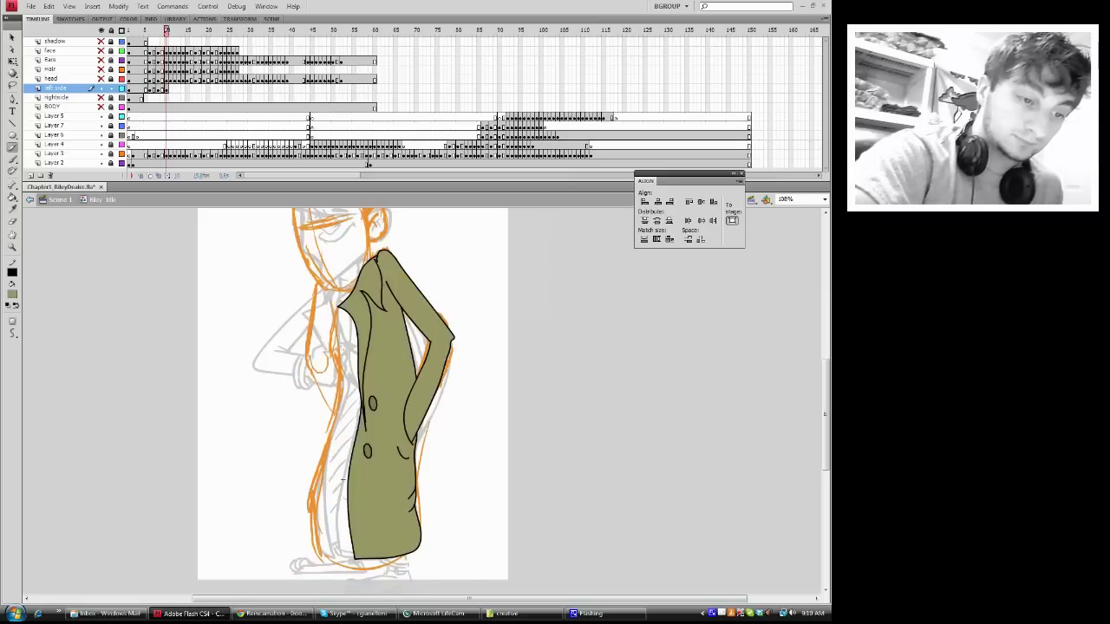
key(ctrl+z)
key(v)
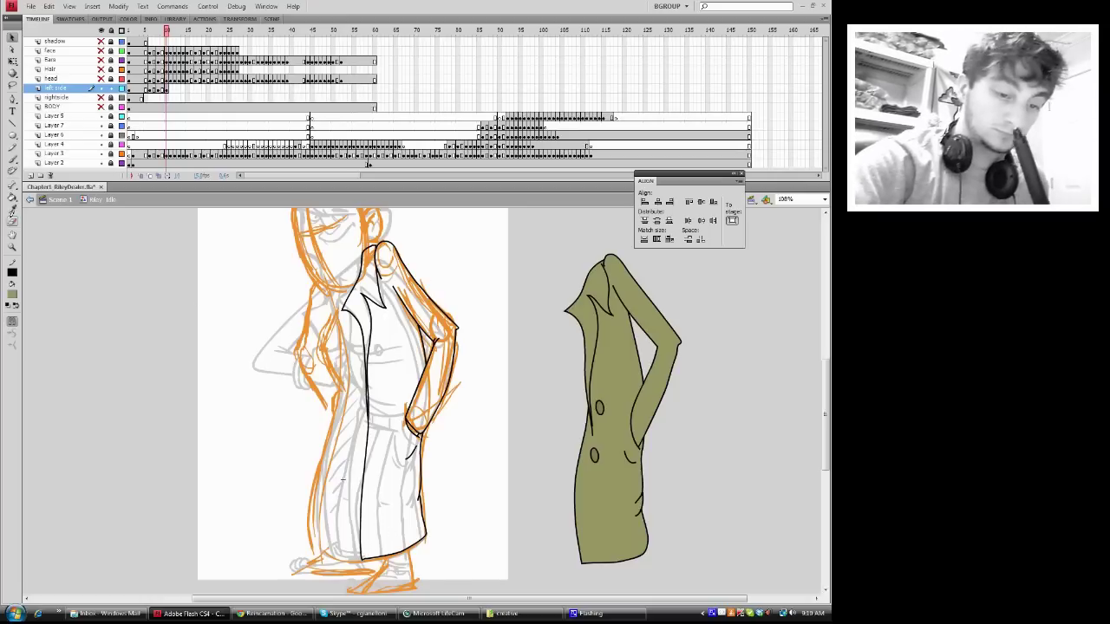
- Fill the frame 10 coat's sleeve, body and collar with the green and its cuff opening with a pale colour
click(12, 210)
click(438, 354)
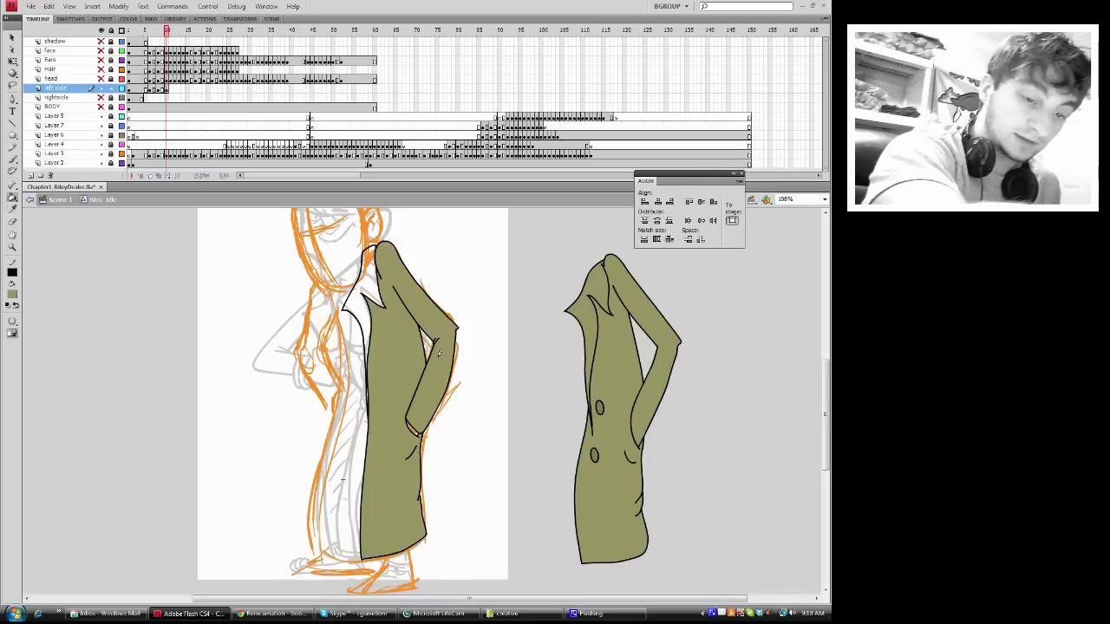
click(361, 292)
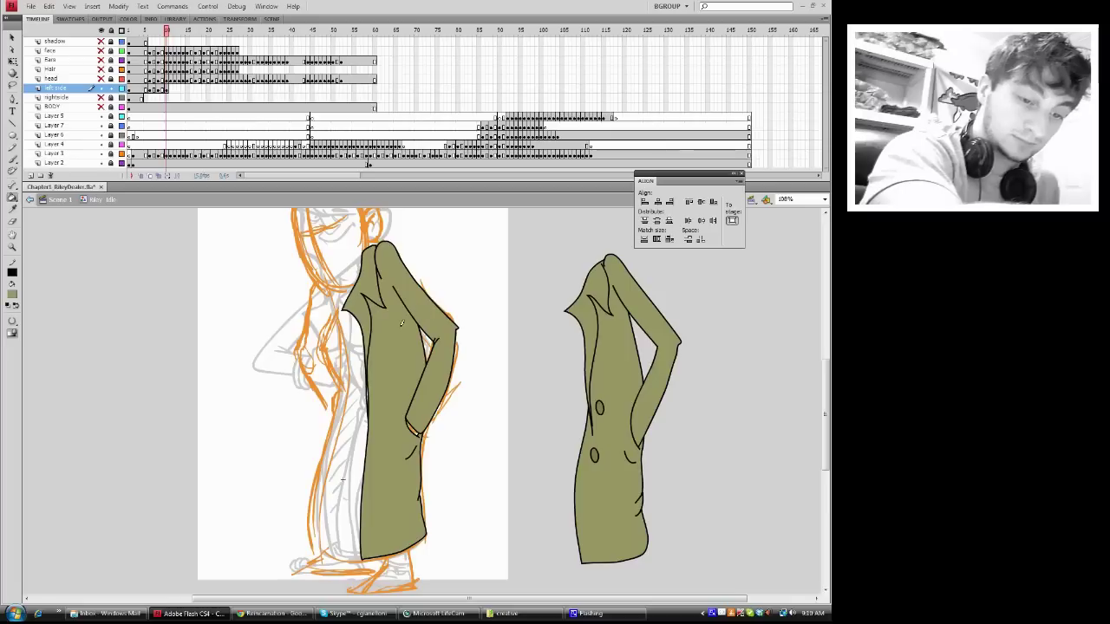
click(13, 289)
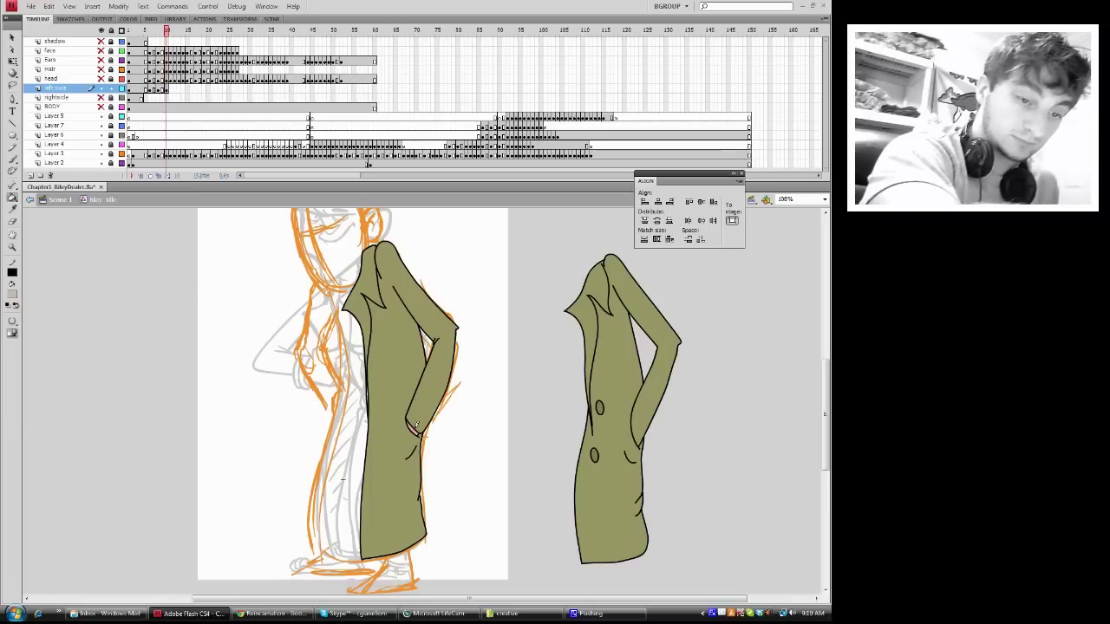
mouse_move(170, 26)
mouse_down()
mouse_move(253, 16)
mouse_move(202, 22)
mouse_move(168, 55)
mouse_up()
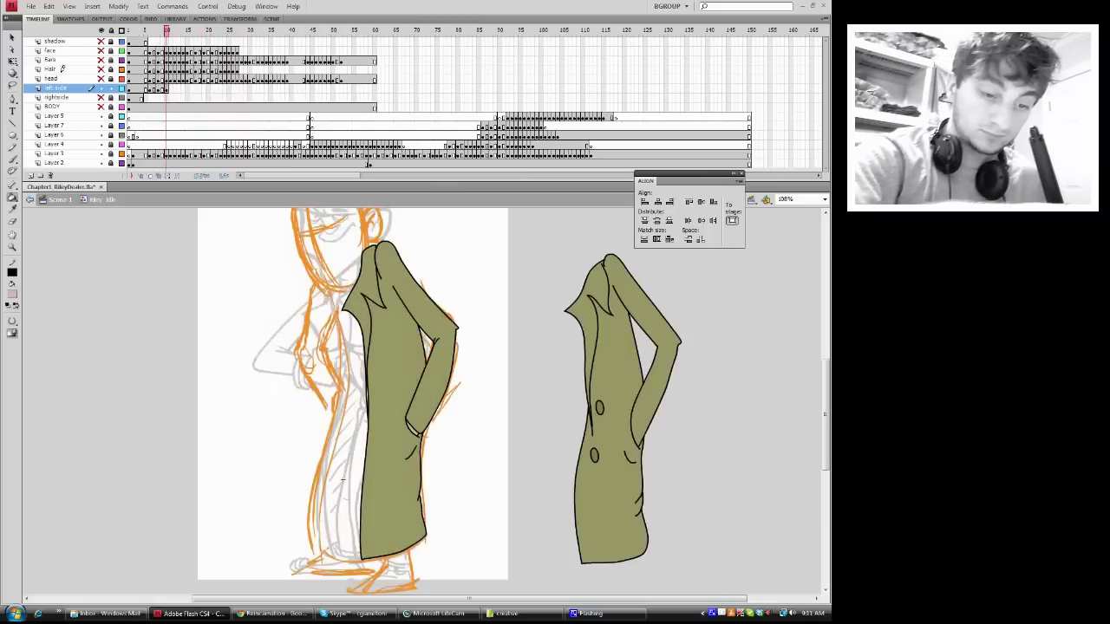
- Cut the green fill from the coat's body and sleeve, leaving the collar filled
click(12, 37)
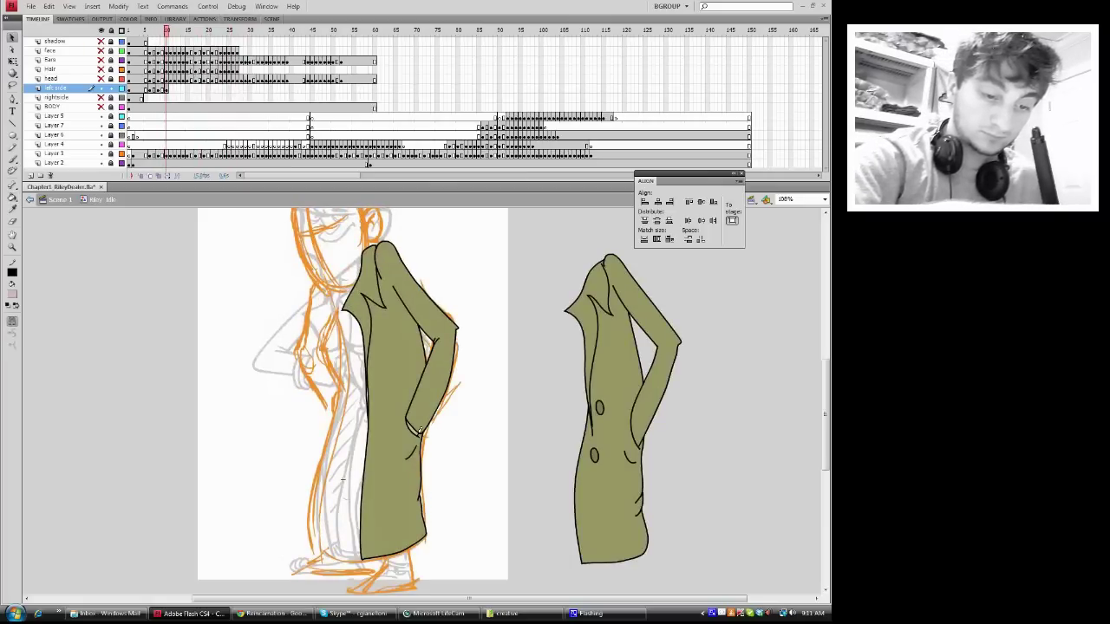
right_click(416, 426)
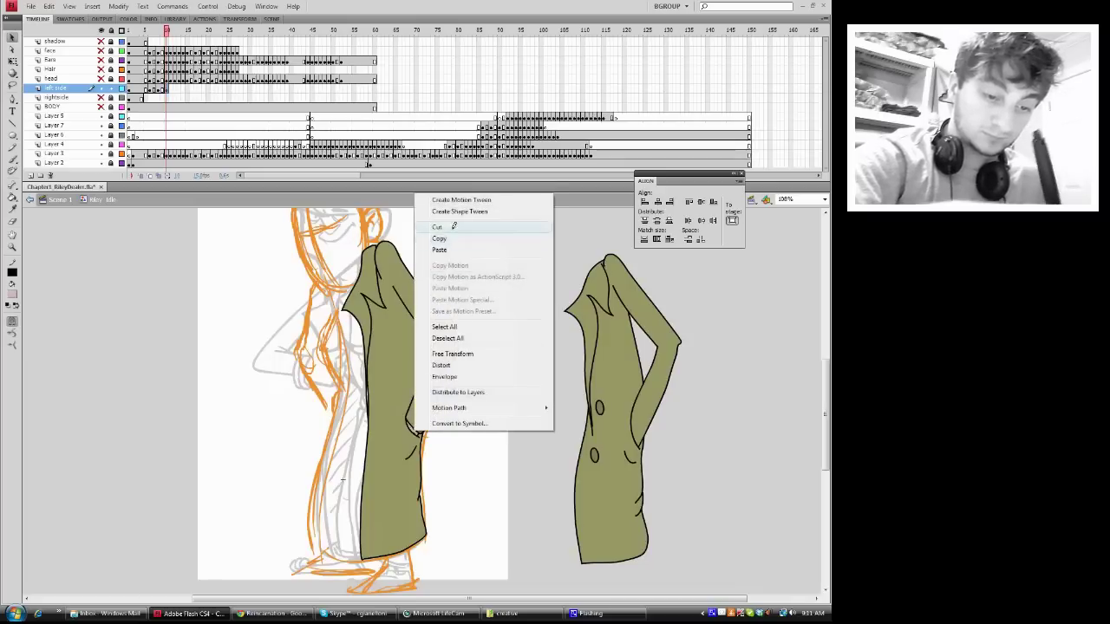
key(Escape)
drag(402, 432, 422, 404)
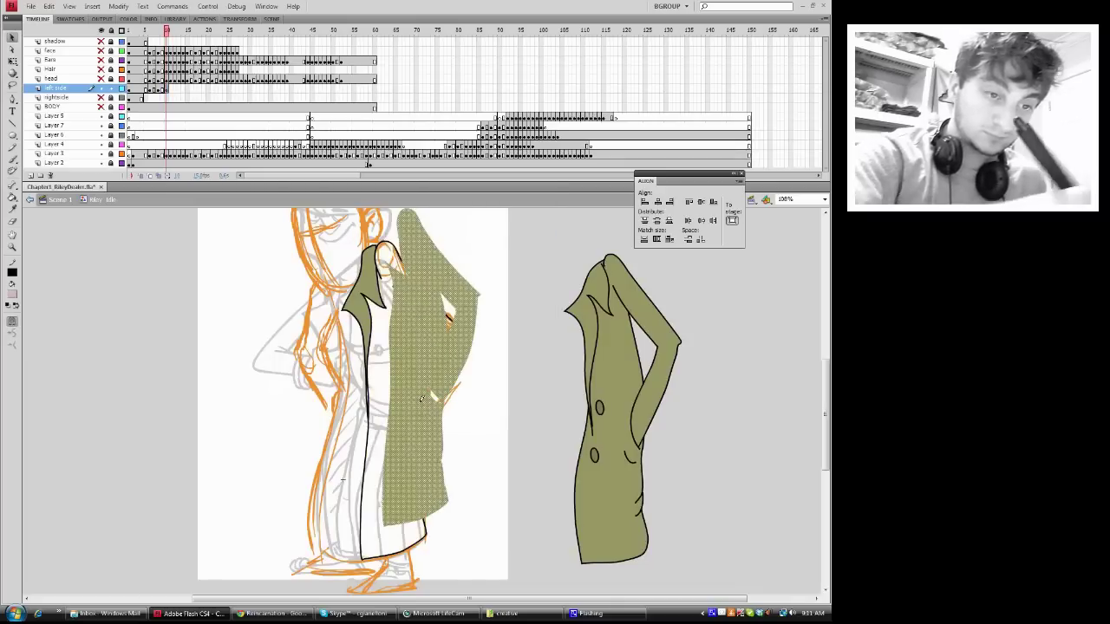
right_click(420, 404)
click(443, 199)
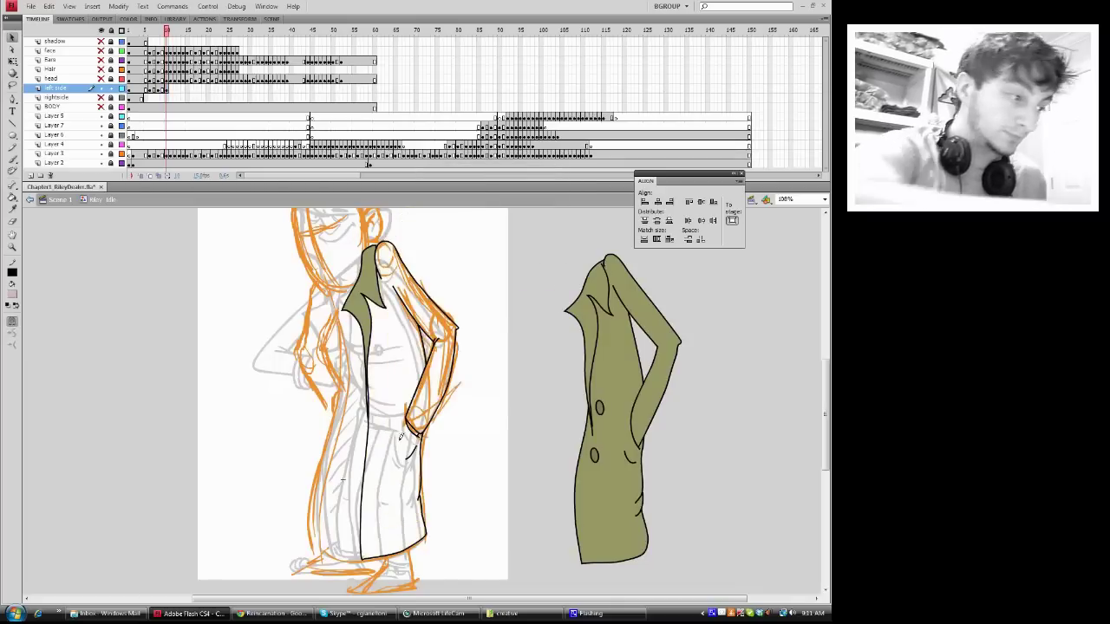
- Cut the closing cuff lines from the lower end of the frame 10 coat's sleeve
drag(420, 405, 425, 411)
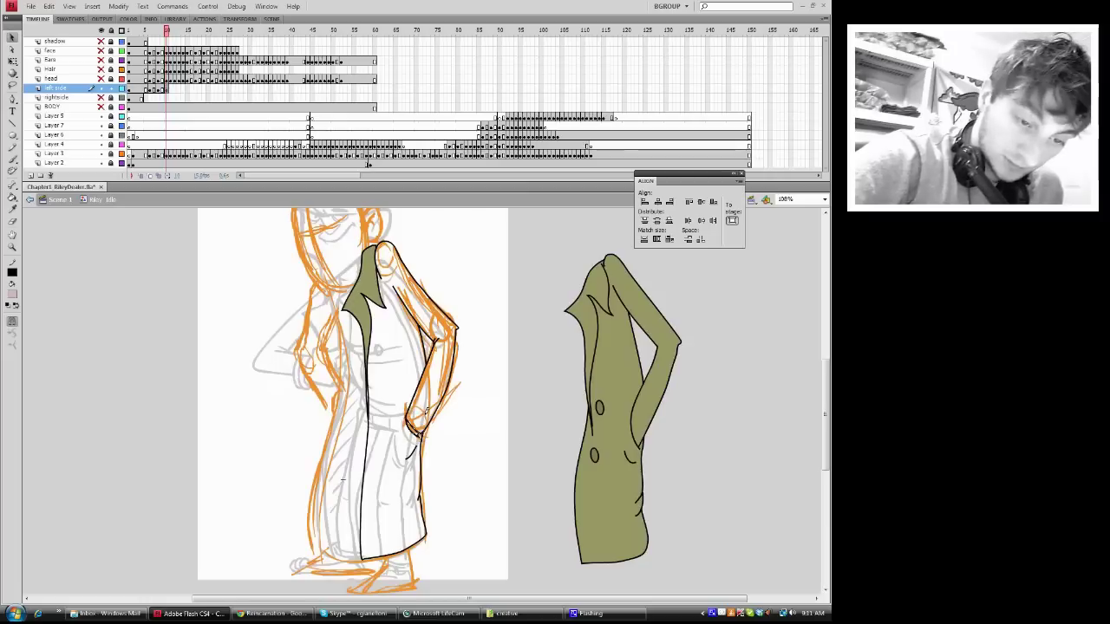
right_click(421, 432)
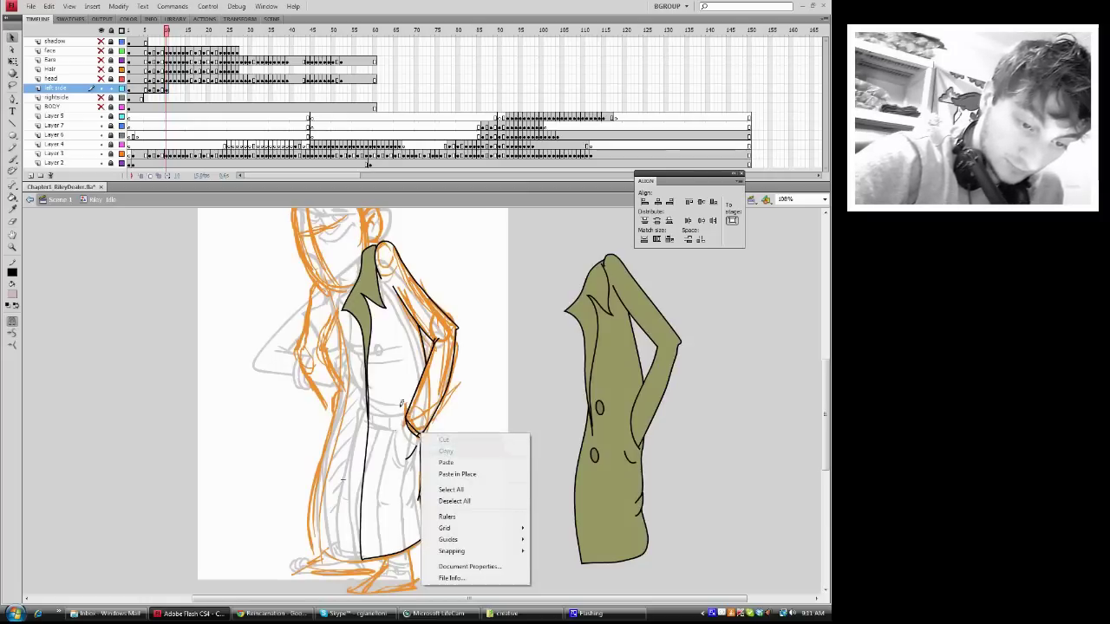
click(420, 430)
right_click(422, 432)
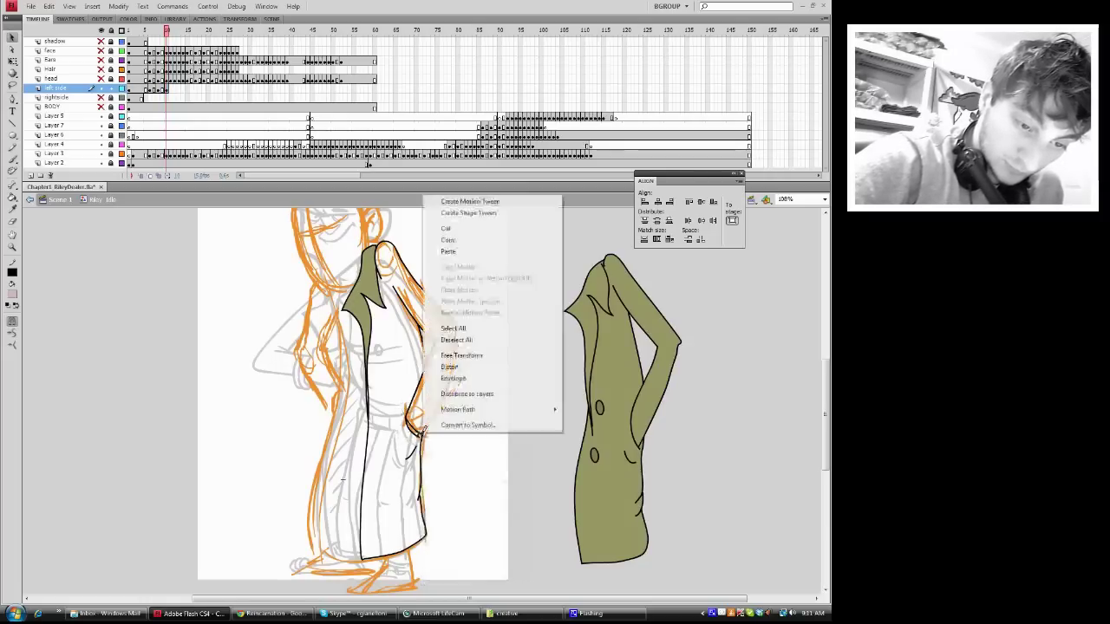
click(457, 227)
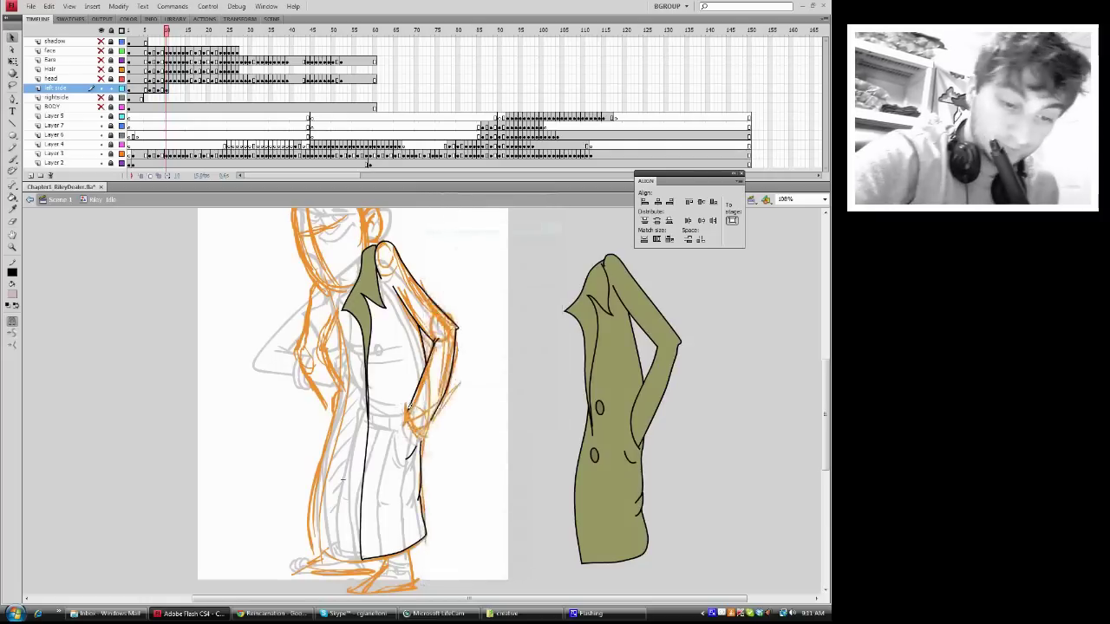
- Redraw the sleeve's cuff opening as one curved line and cut the stray end where it crosses the sleeve
click(13, 146)
mouse_move(417, 413)
mouse_down()
mouse_move(408, 402)
mouse_move(423, 437)
mouse_up()
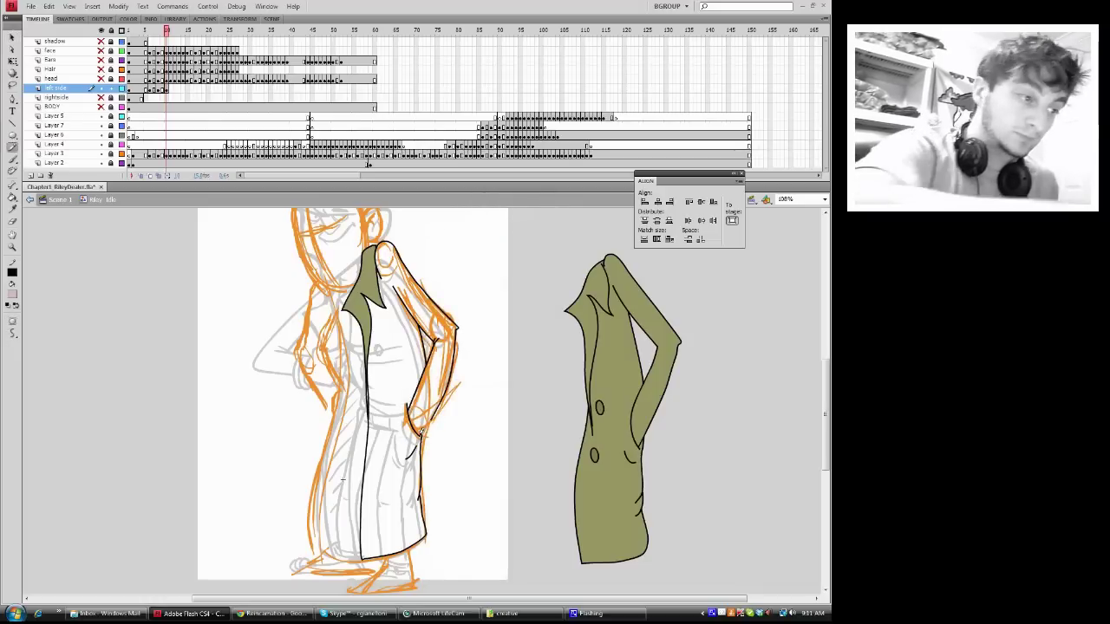
key(v)
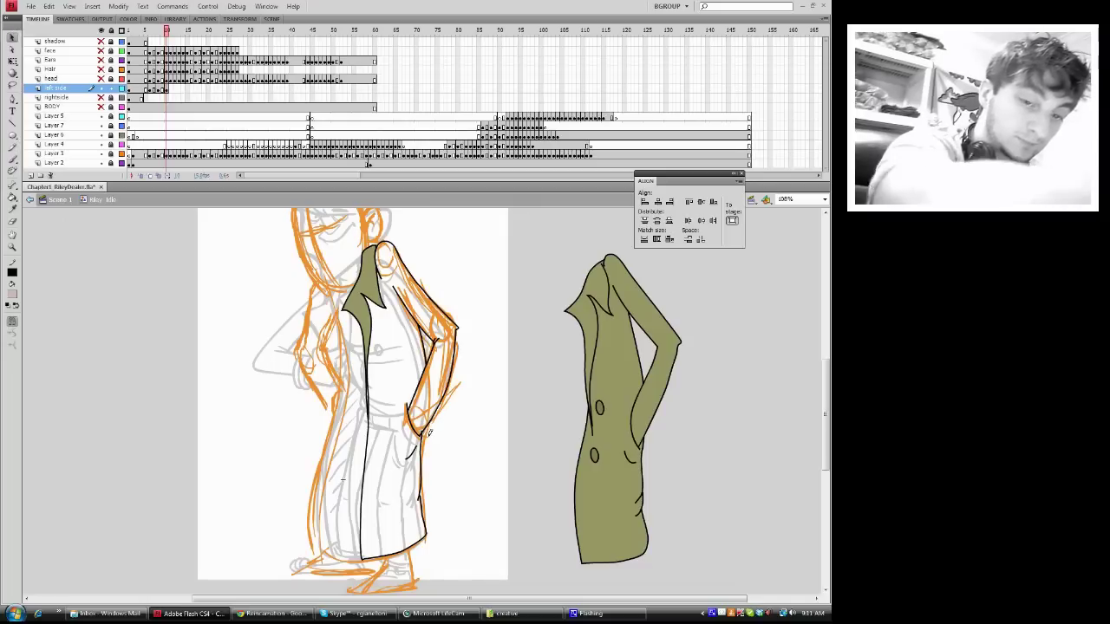
right_click(424, 433)
click(452, 230)
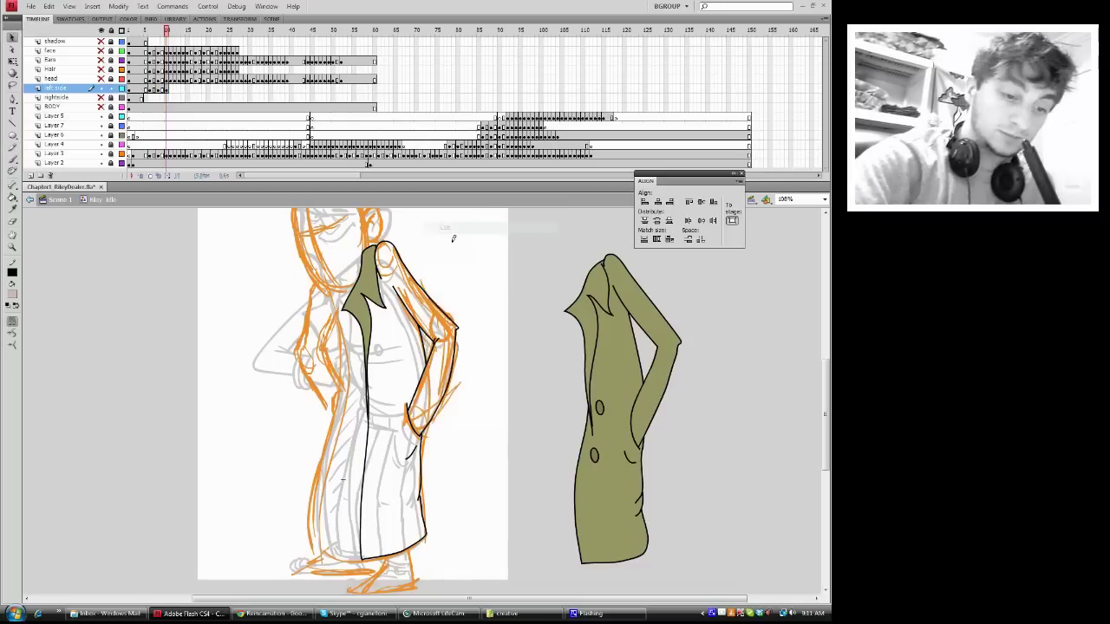
- Move the two buttons from the reference coat onto the front of the frame 10 coat and turn on onion skinning
drag(168, 28, 165, 28)
key(period)
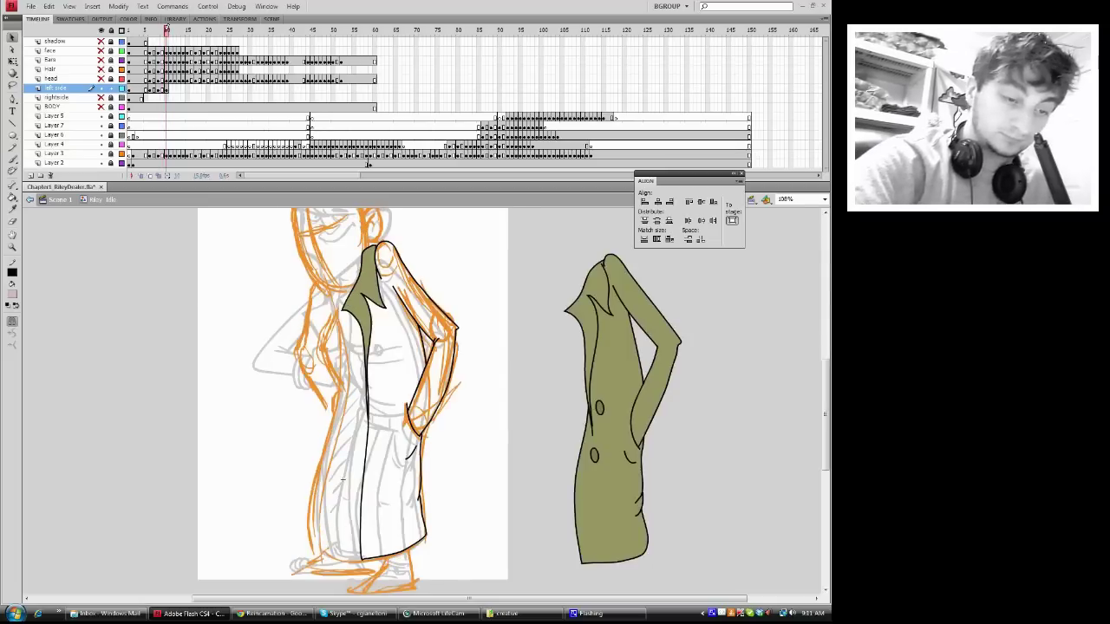
key(comma)
key(period)
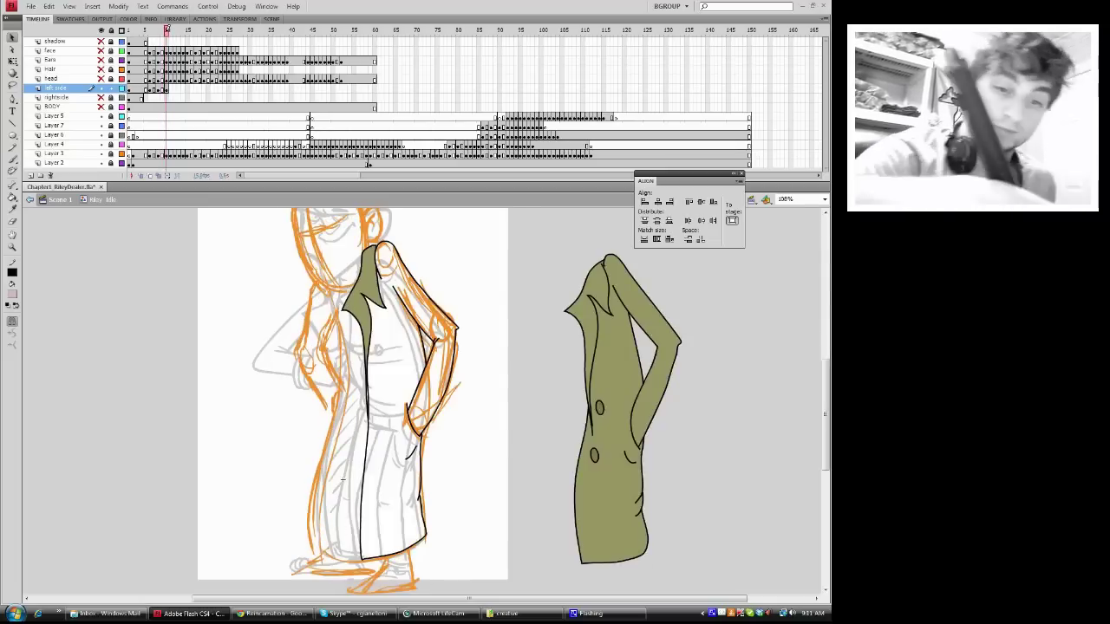
drag(598, 407, 380, 400)
click(141, 175)
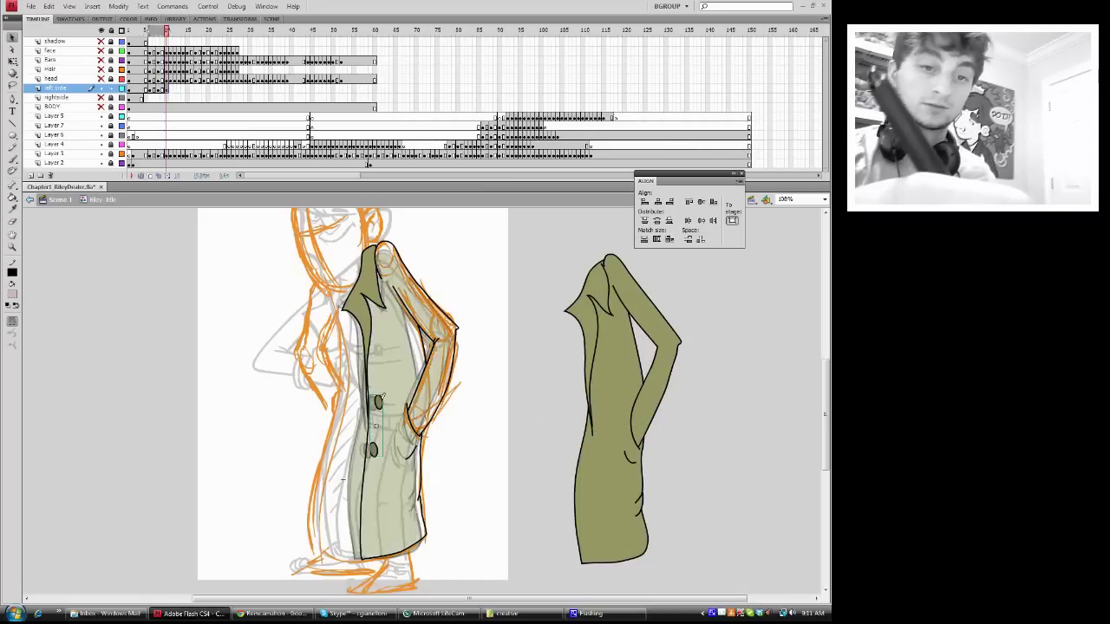
- Sample the green from the collar and fill the frame 10 coat's body and sleeve with it
click(12, 209)
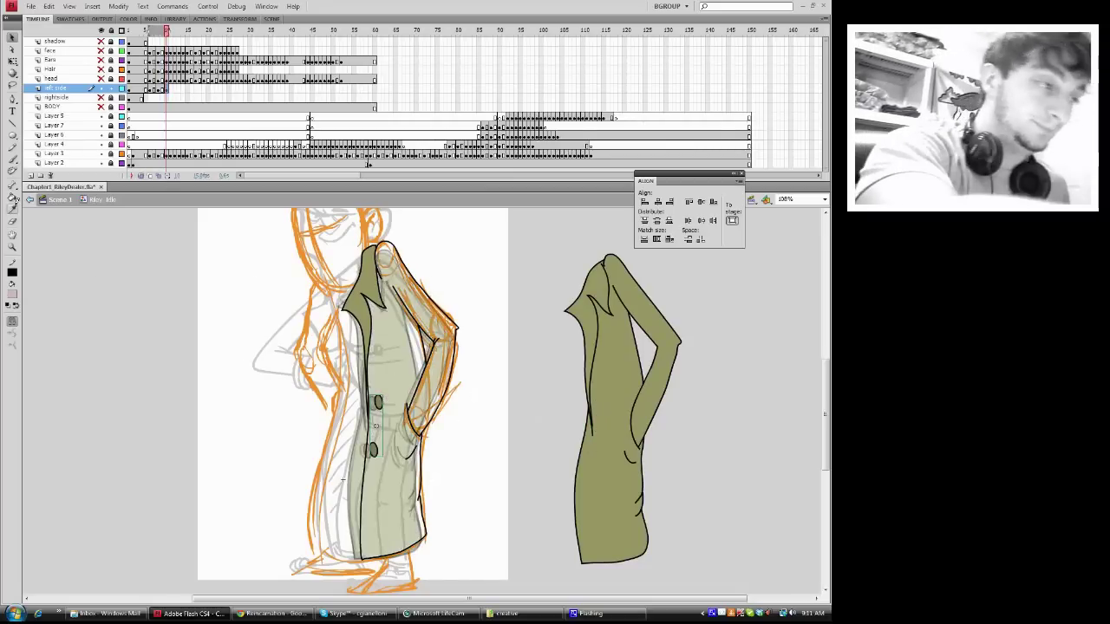
click(371, 281)
click(401, 352)
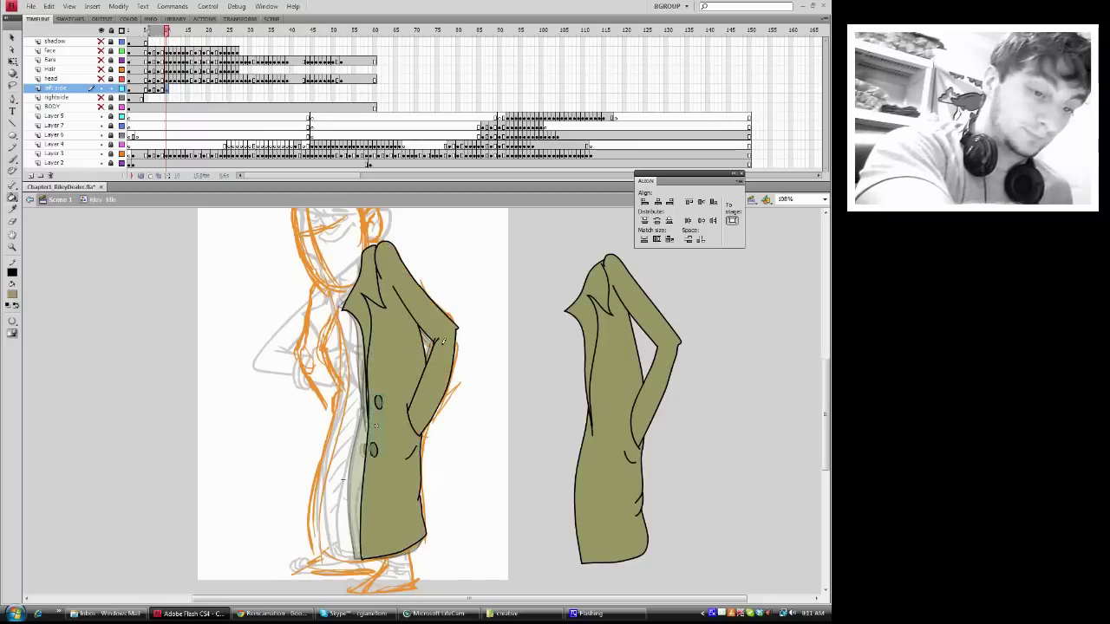
- Select the whole reference coat beside the character and cut it from the frame
click(21, 39)
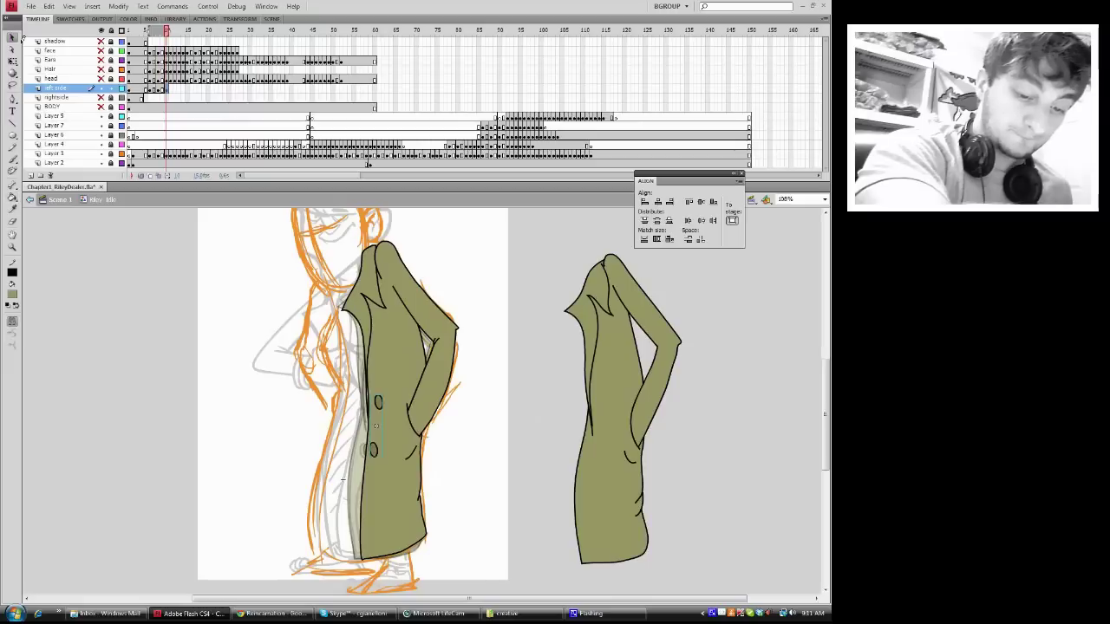
drag(538, 580, 704, 238)
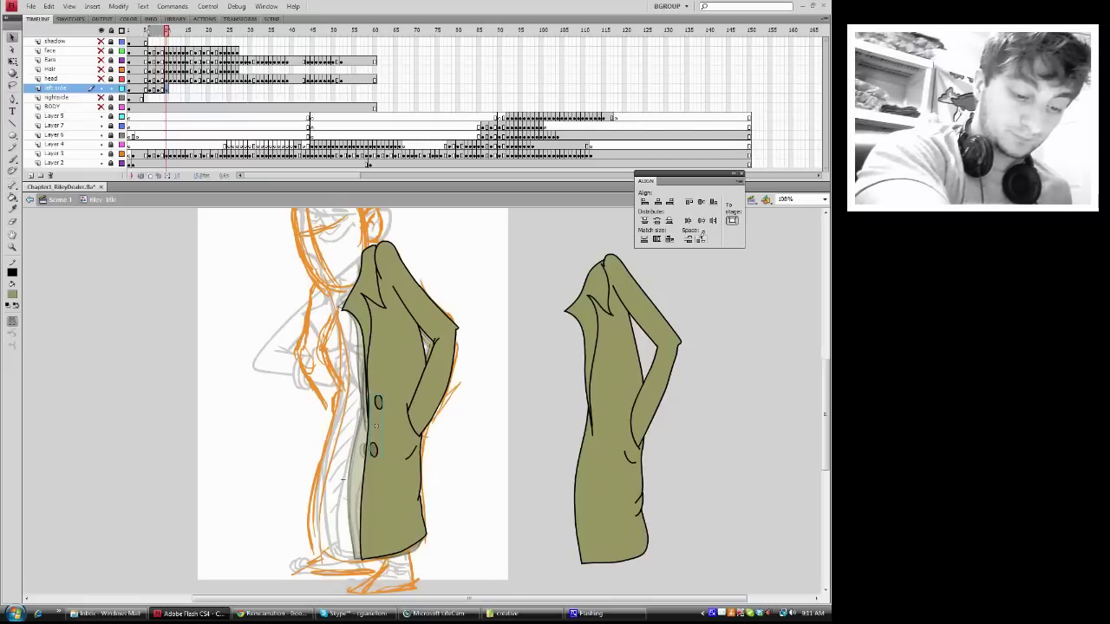
right_click(632, 301)
click(656, 337)
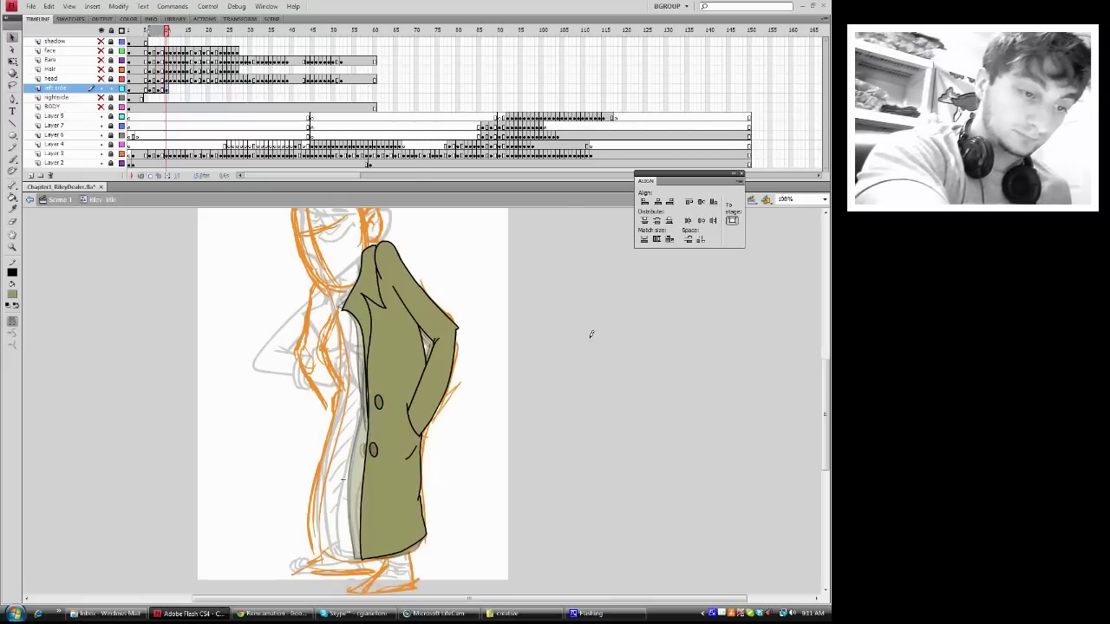
- Turn off onion skinning and flip back and forth through the coat keyframes to check the motion against the rough sketch
click(142, 174)
mouse_move(167, 30)
mouse_down()
mouse_move(142, 32)
mouse_move(172, 30)
mouse_move(155, 29)
mouse_up()
key(comma)
key(comma)
key(comma)
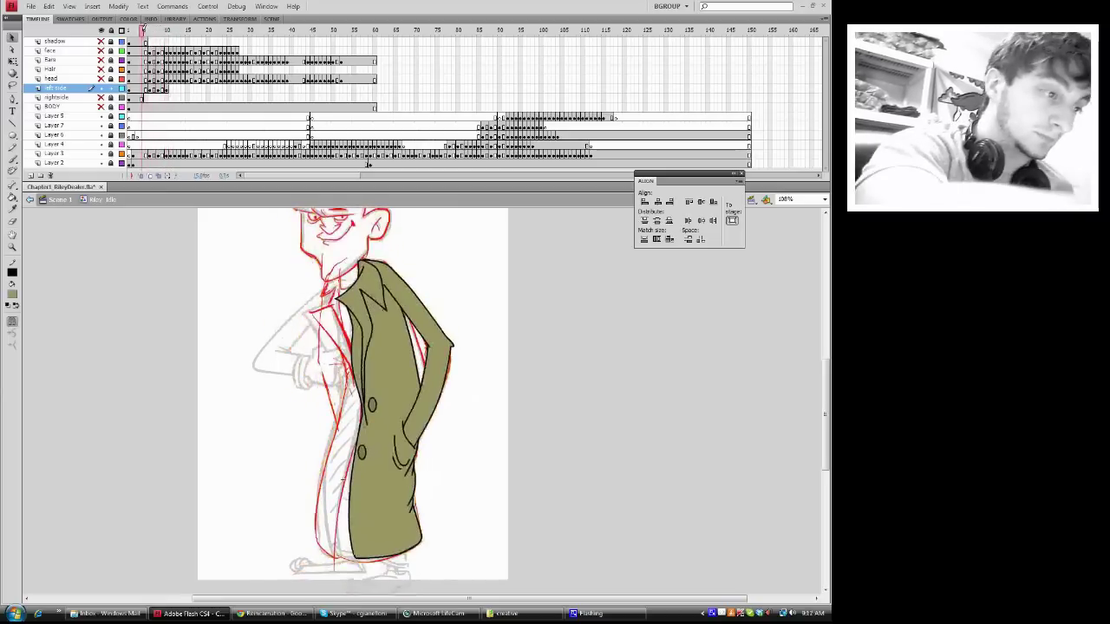
key(period)
key(period)
key(period)
key(period)
key(period)
key(period)
key(period)
key(period)
key(period)
key(period)
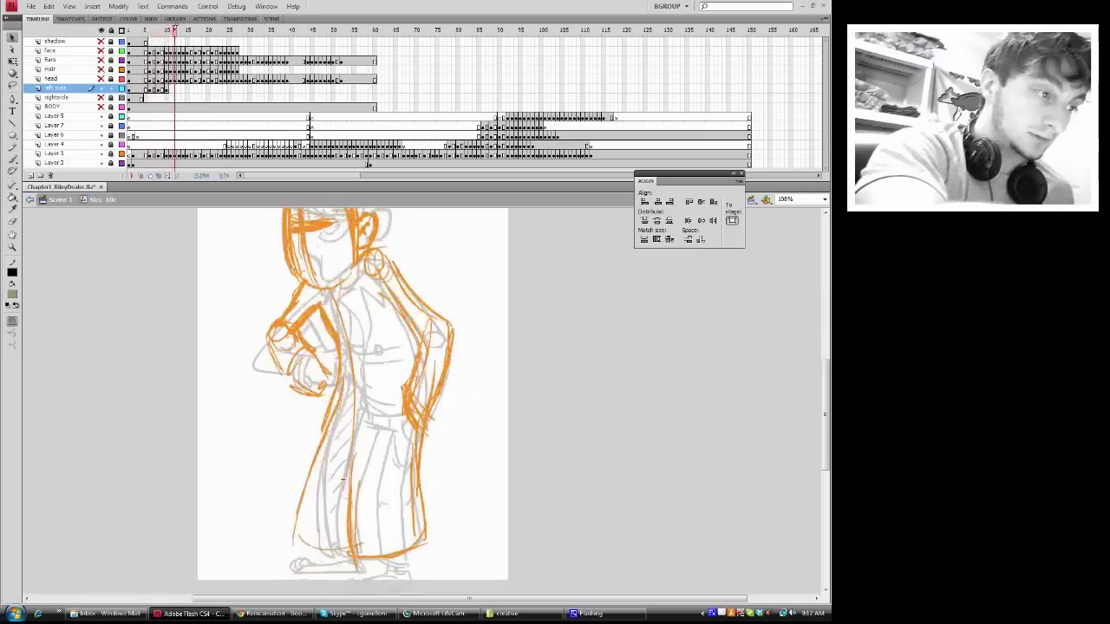
key(comma)
key(comma)
key(comma)
key(comma)
key(comma)
key(comma)
key(comma)
key(period)
key(period)
key(period)
key(period)
key(period)
key(period)
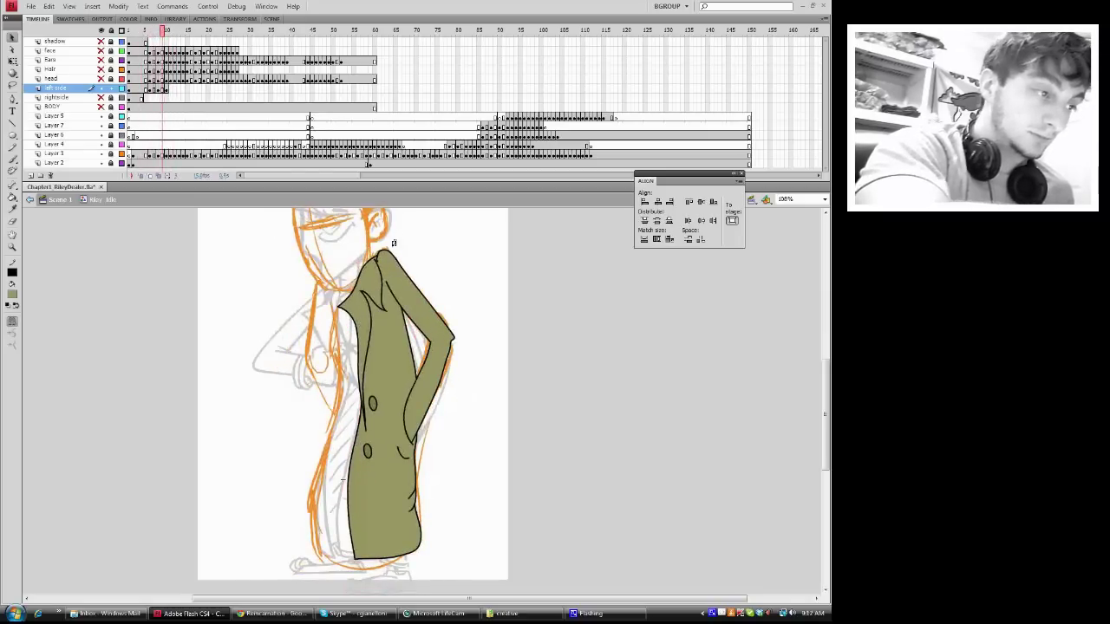
- Insert a keyframe at frame 11 of the left side layer and cut the copied coat from it
click(378, 251)
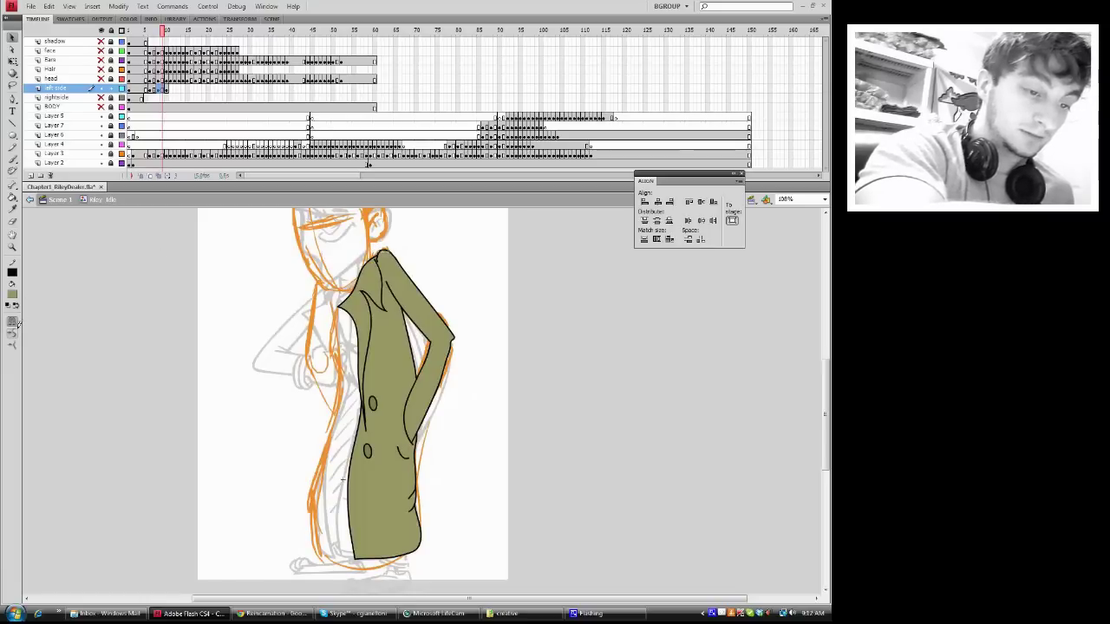
click(171, 89)
click(167, 88)
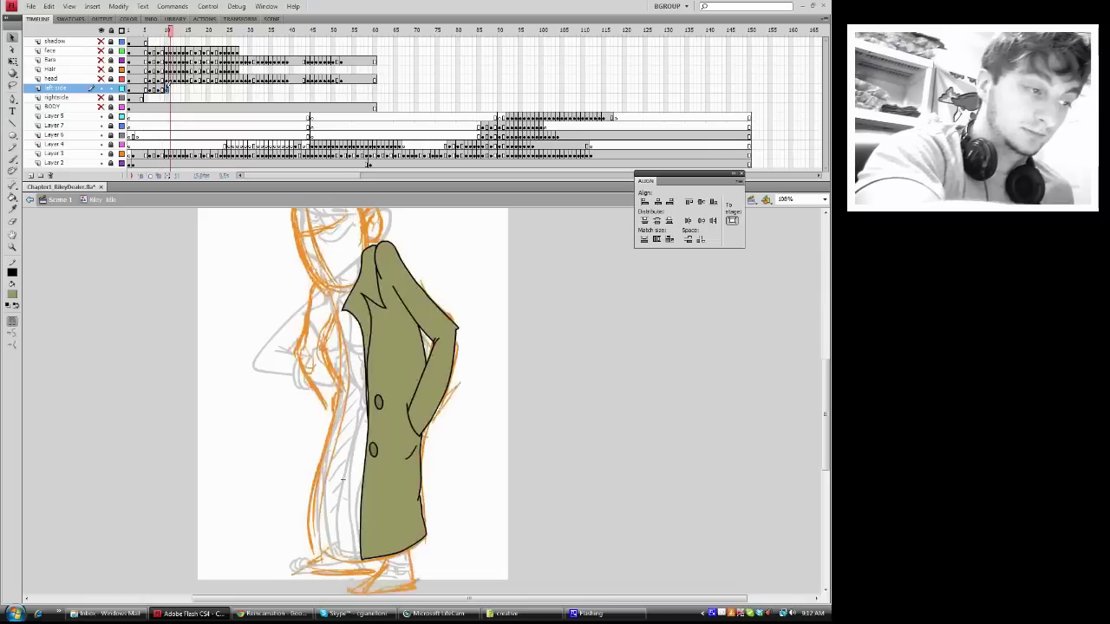
click(172, 89)
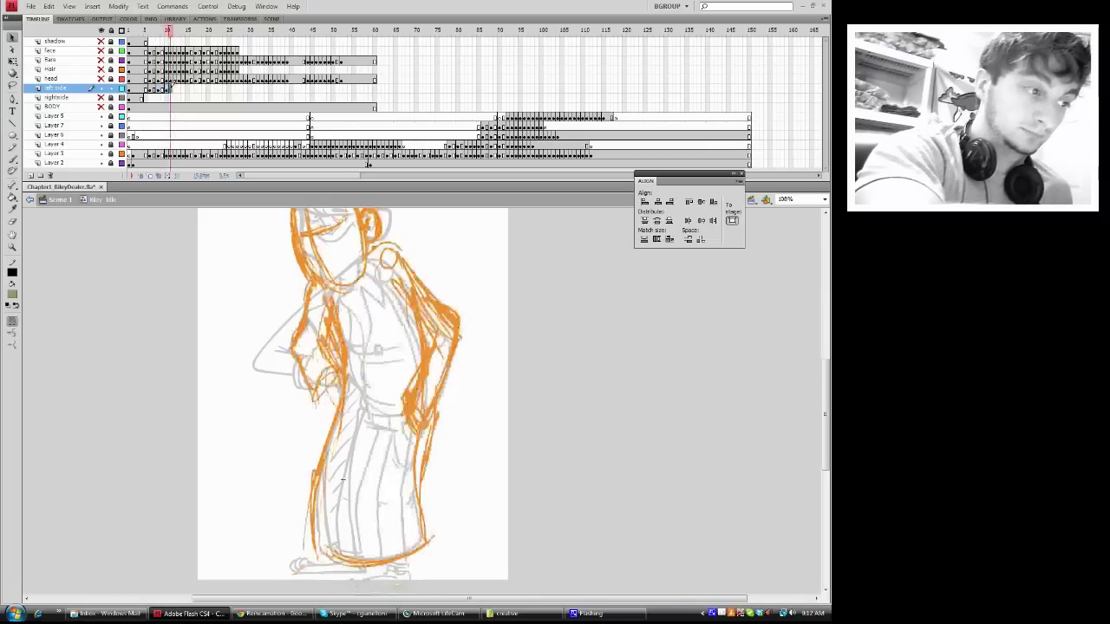
right_click(171, 88)
click(208, 156)
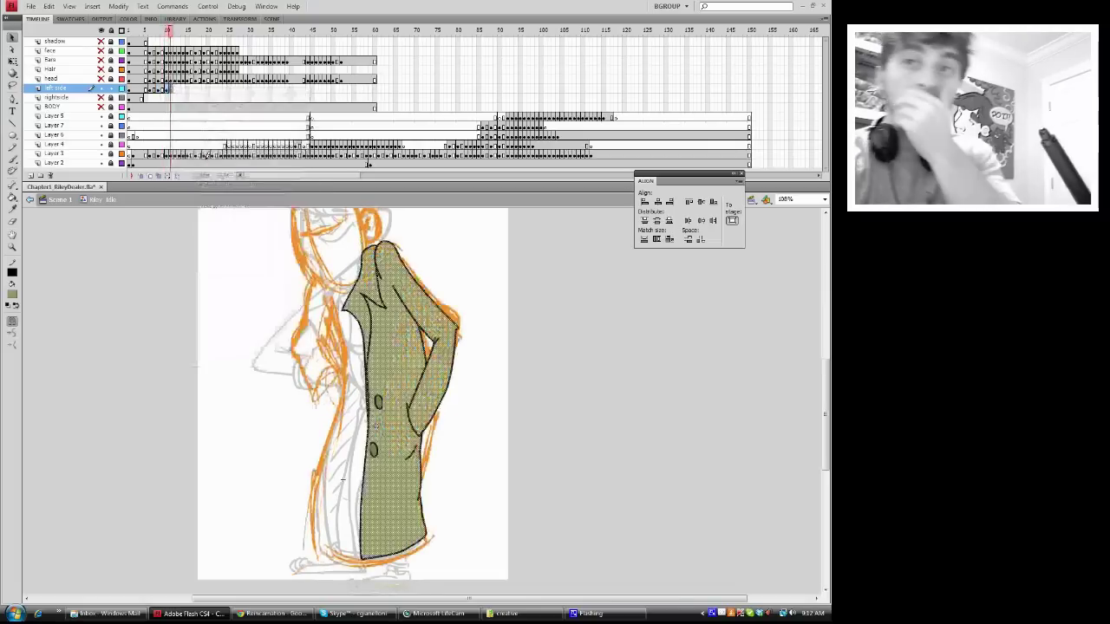
key(Return)
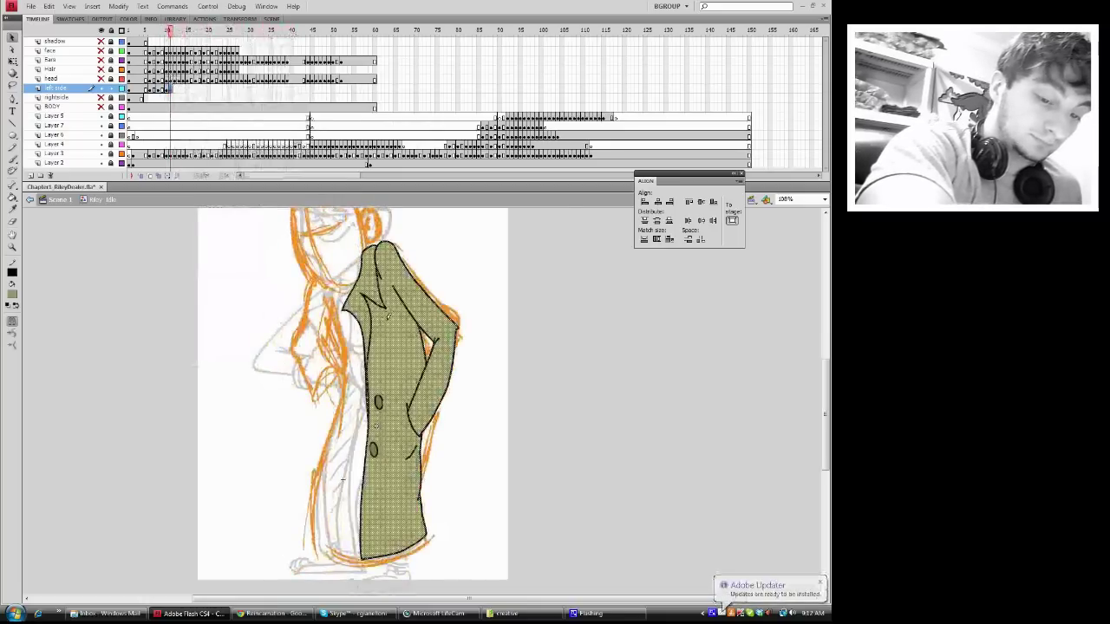
right_click(386, 309)
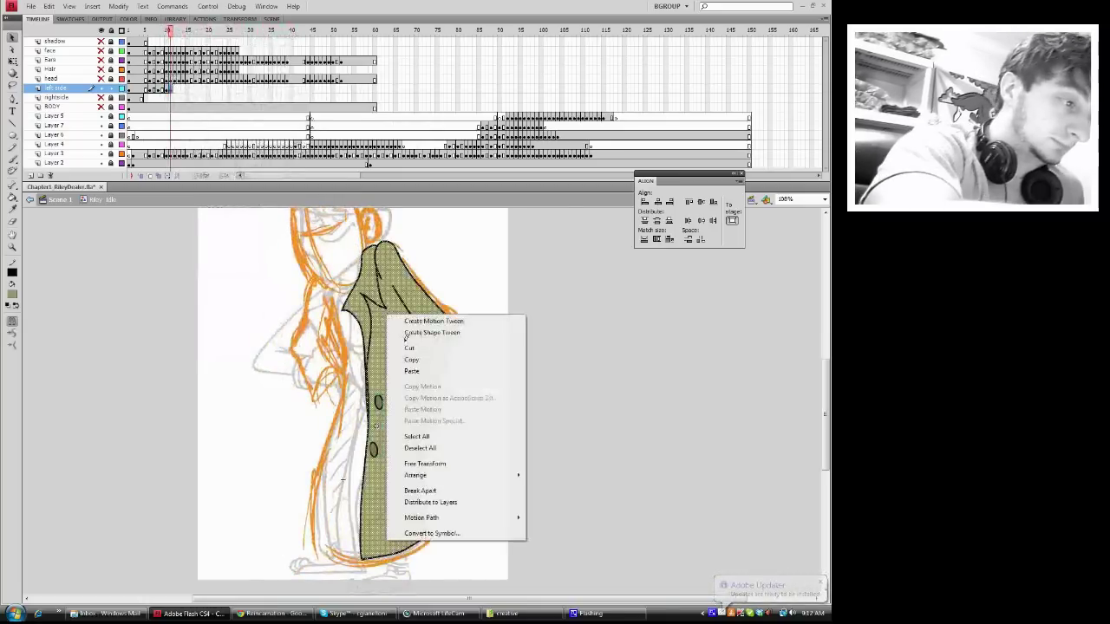
click(409, 345)
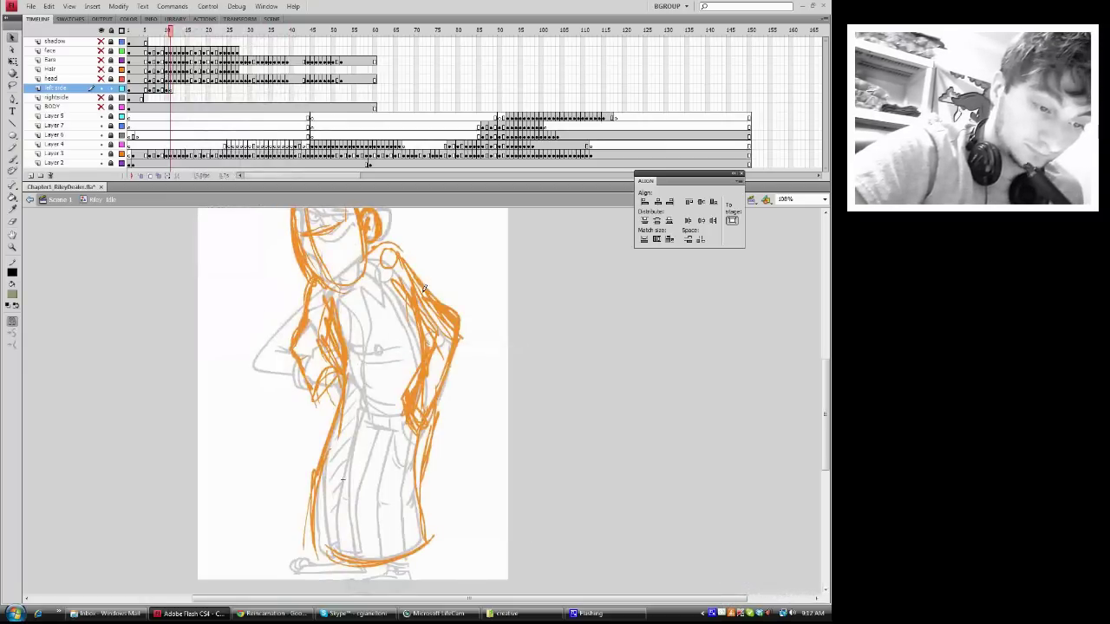
- Turn on onion skinning and draw the frame 11 coat's front edge and bottom hem over the sketch
click(142, 175)
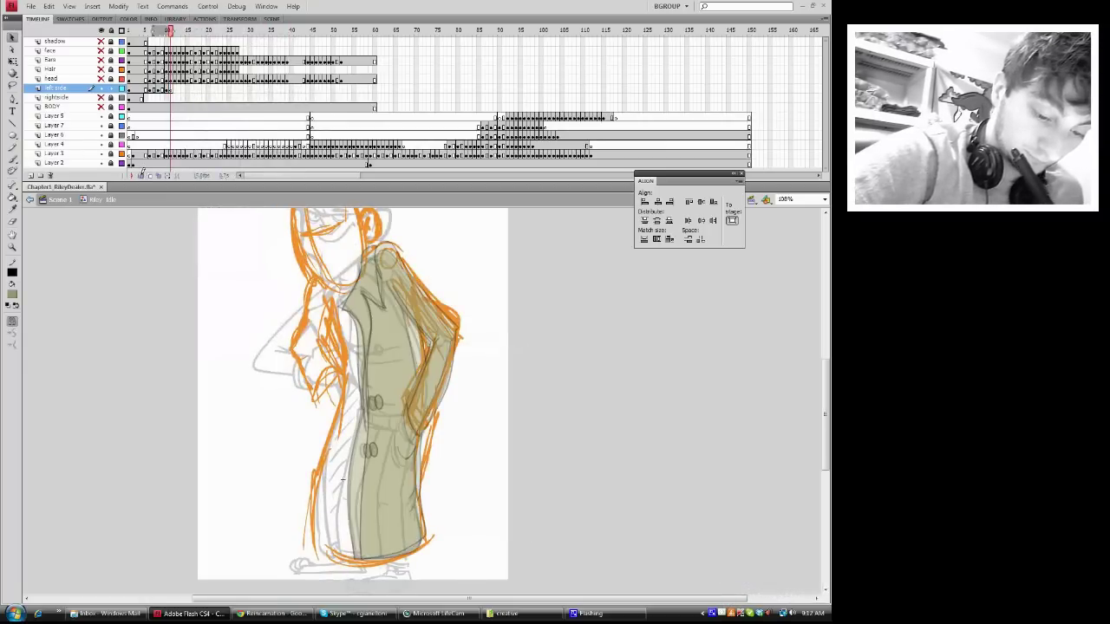
click(142, 175)
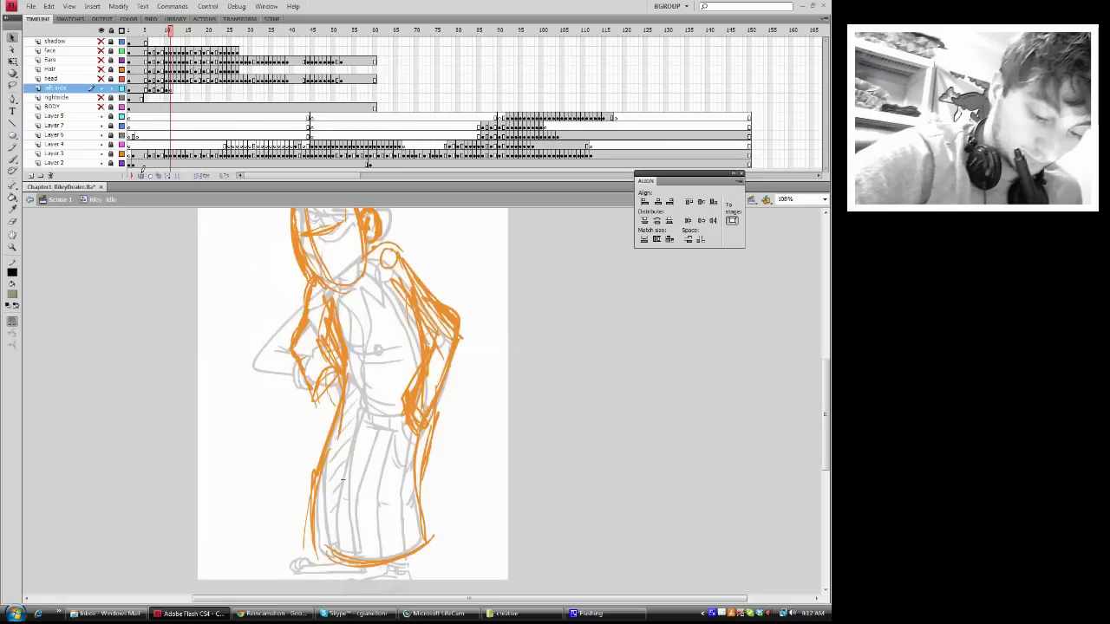
click(142, 175)
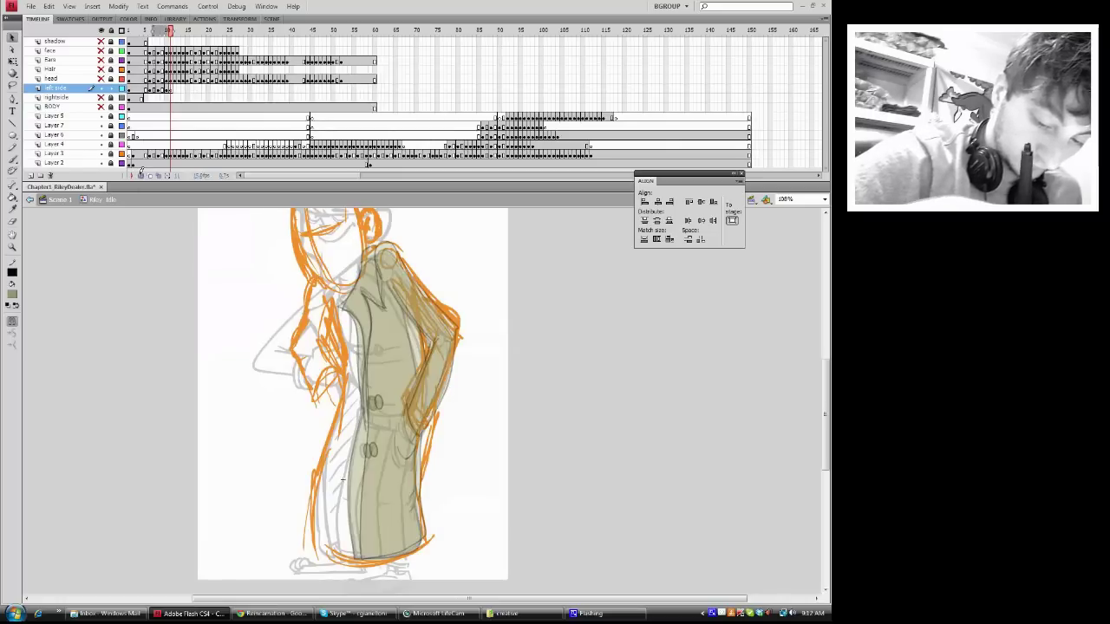
click(12, 147)
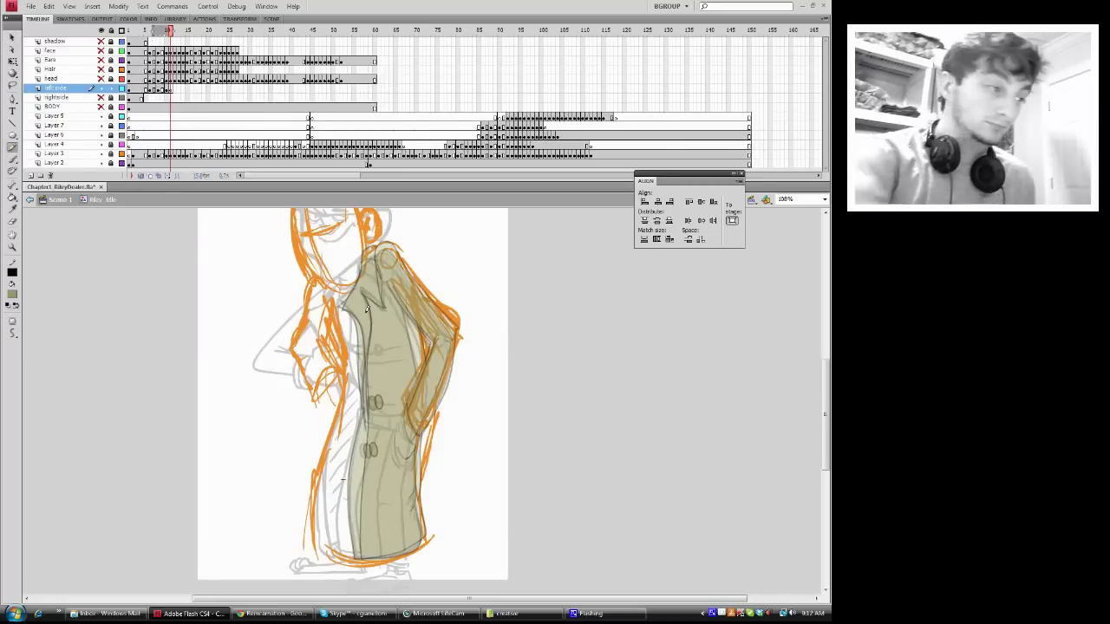
mouse_move(344, 315)
mouse_down()
mouse_move(365, 325)
mouse_move(373, 378)
mouse_move(361, 555)
mouse_move(404, 559)
mouse_move(435, 539)
mouse_up()
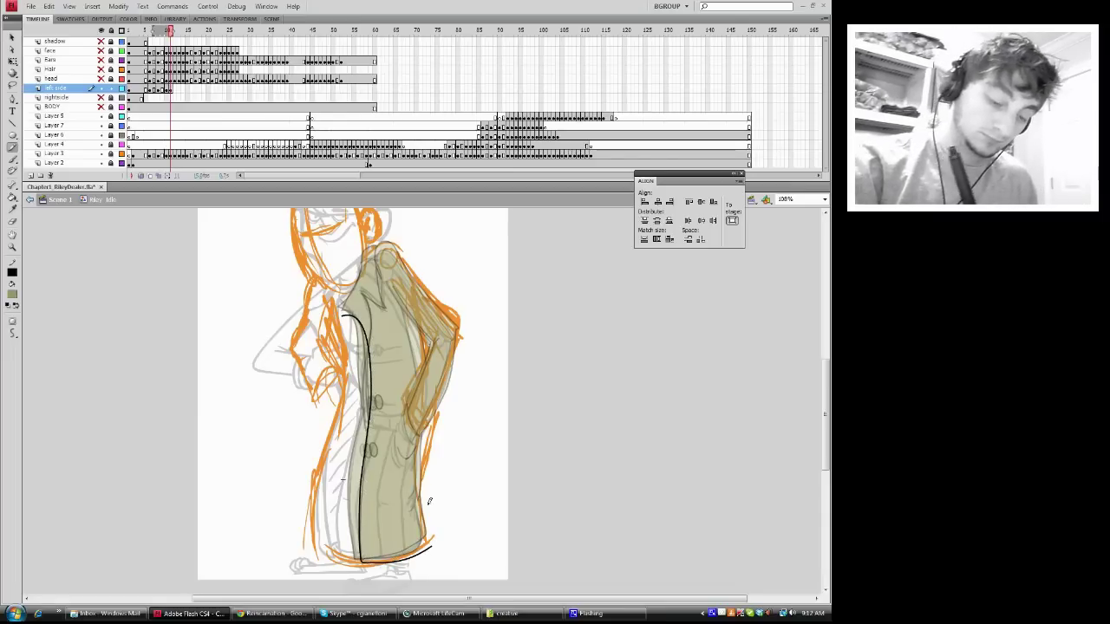
- Bend and smooth the new hem line to follow the orange sketch's lower curve
key(v)
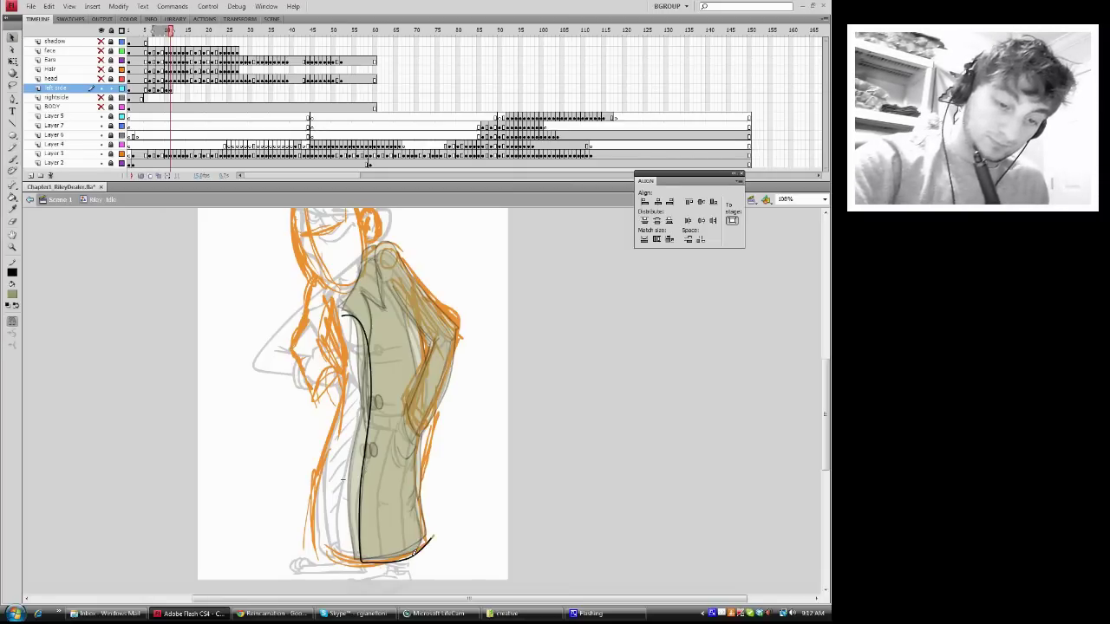
drag(411, 556, 320, 523)
click(14, 343)
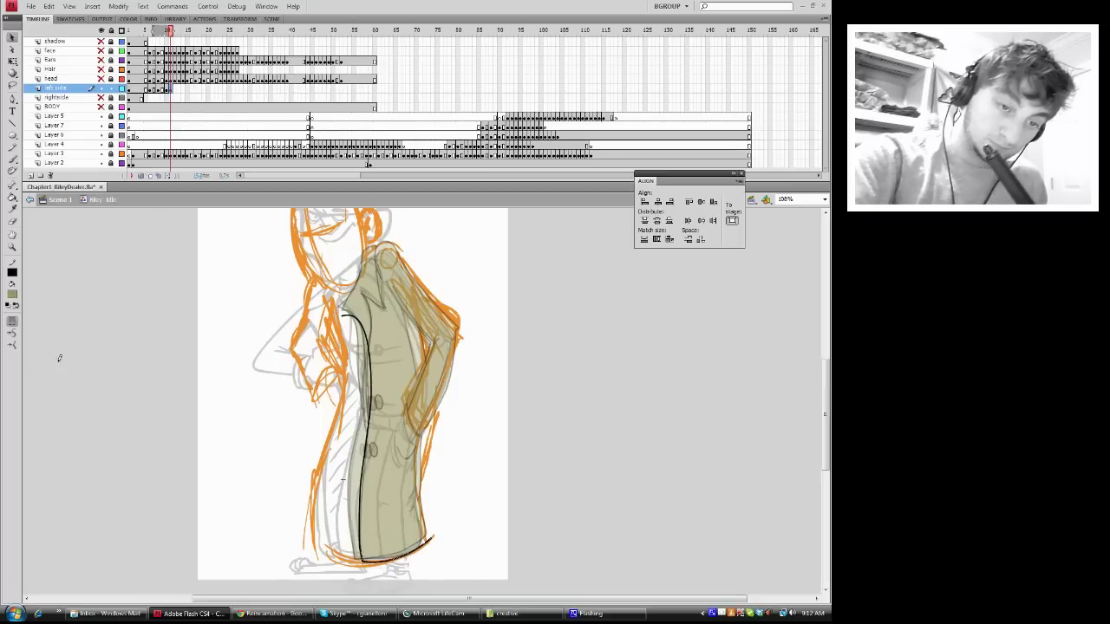
click(416, 483)
- Draw the frame 11 coat's back edge from the hem corner up to the shoulder beside the neck
click(12, 148)
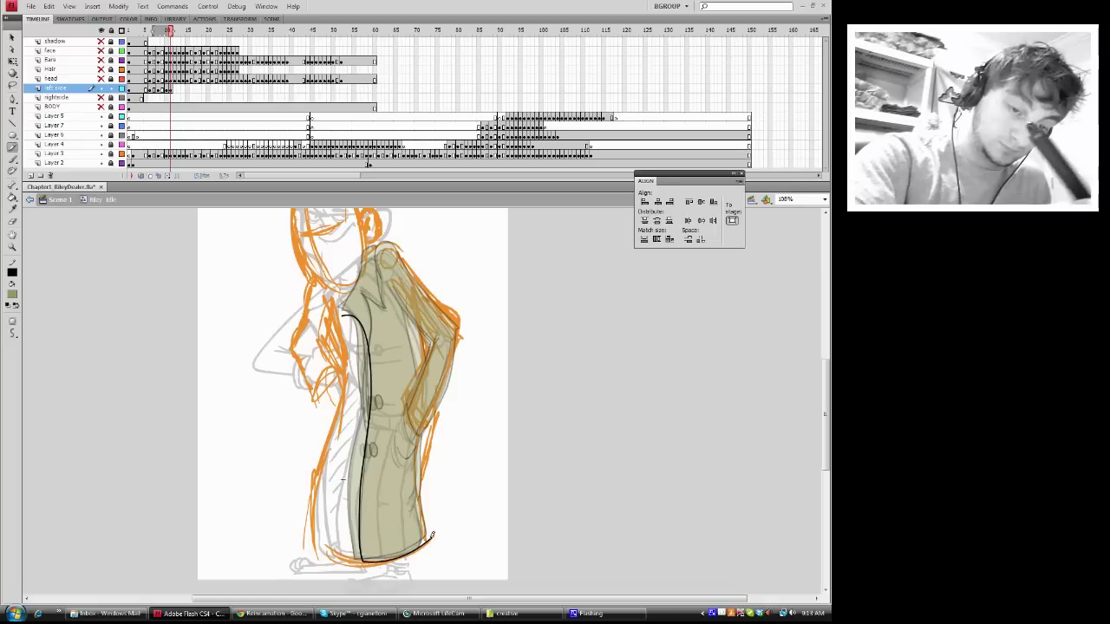
drag(425, 514, 421, 475)
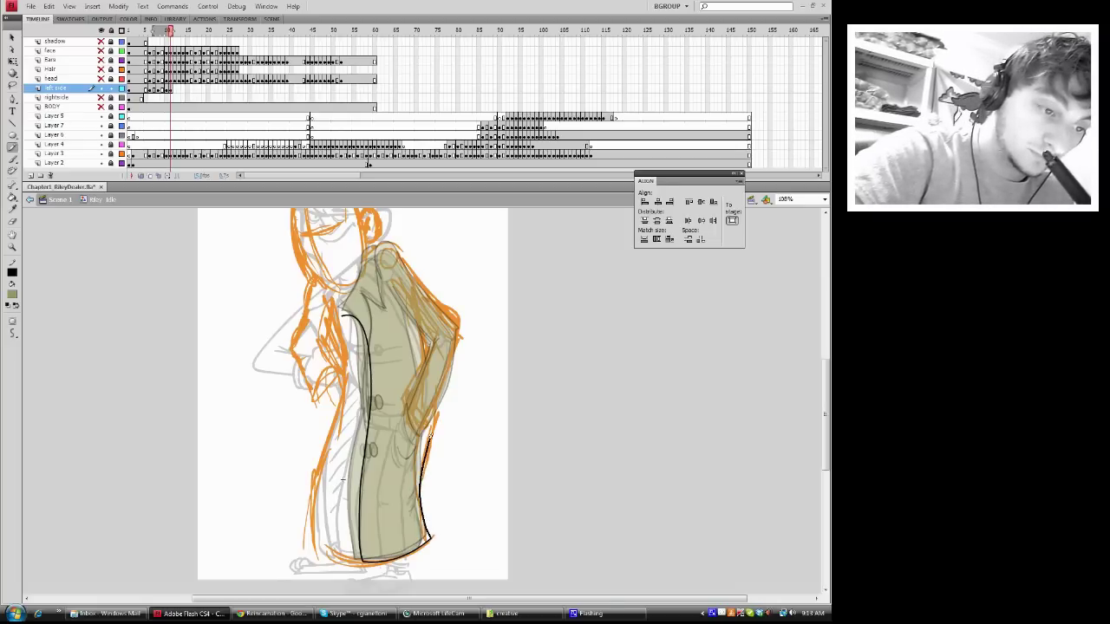
mouse_move(434, 395)
mouse_down()
mouse_move(418, 308)
mouse_move(387, 248)
mouse_move(374, 251)
mouse_up()
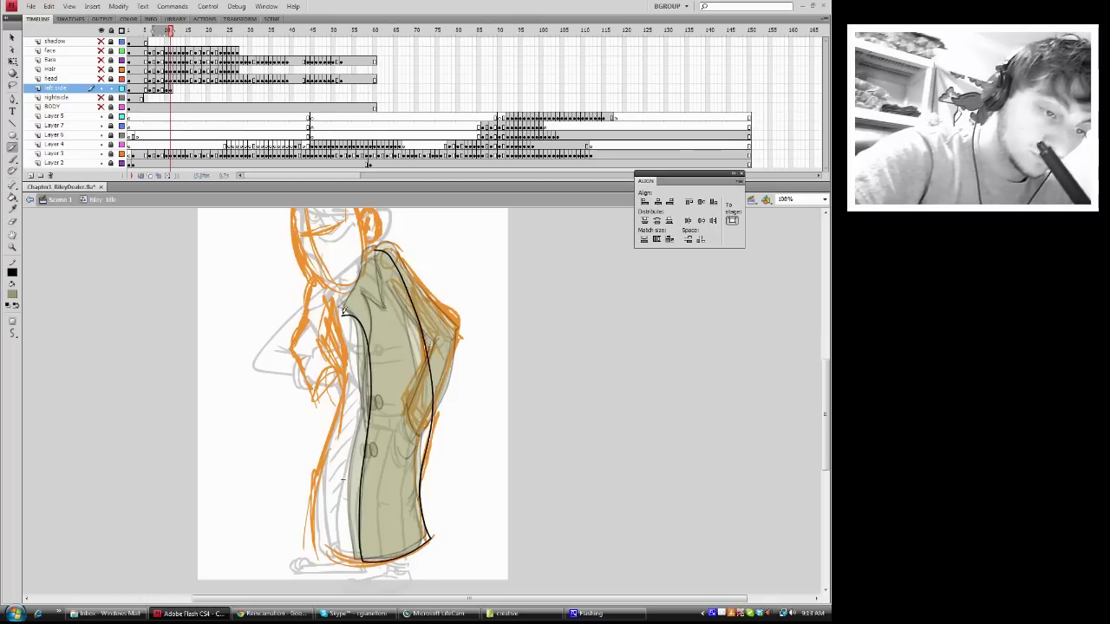
- Draw the frame 11 coat's collar and lapel, and the bent sleeve from shoulder to elbow and down to the pocket
drag(344, 312, 358, 280)
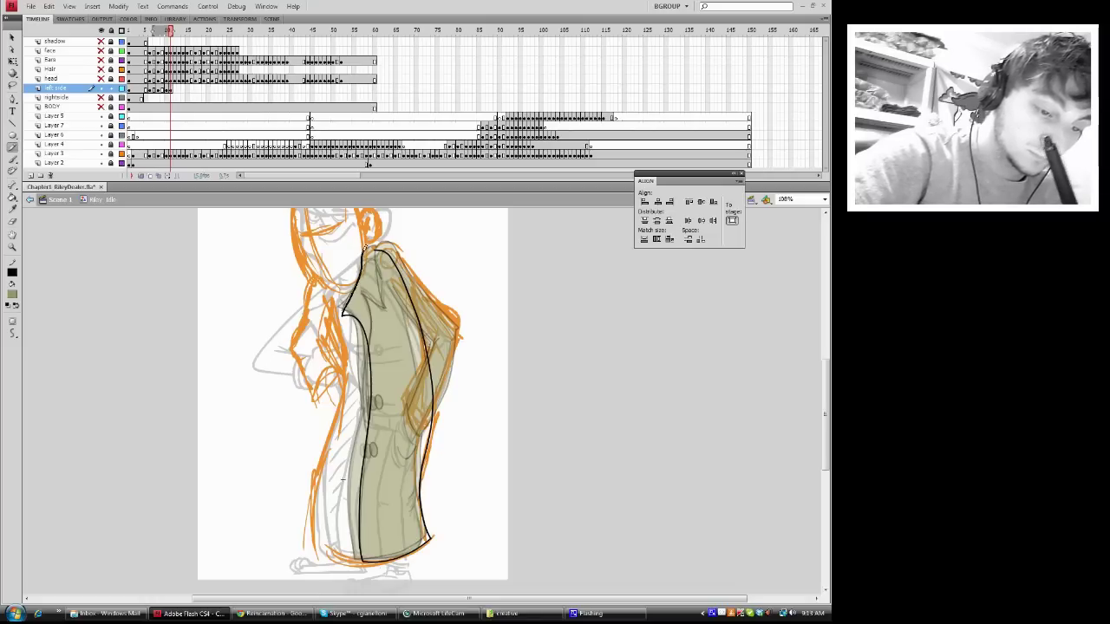
mouse_move(377, 243)
mouse_down()
mouse_move(384, 311)
mouse_move(364, 289)
mouse_move(374, 402)
mouse_up()
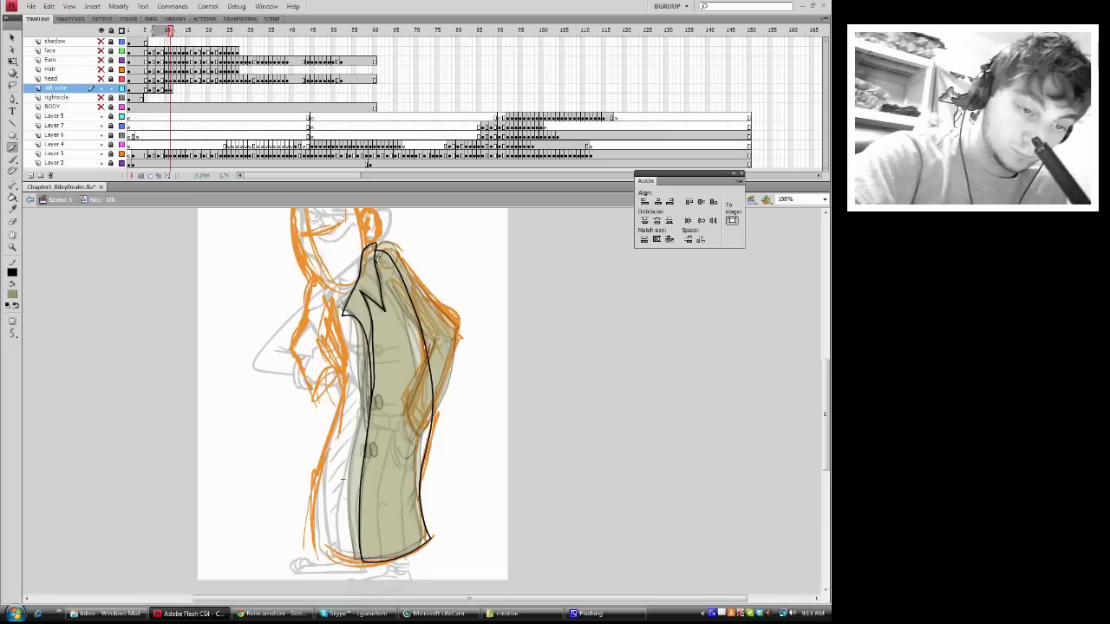
drag(385, 239, 461, 321)
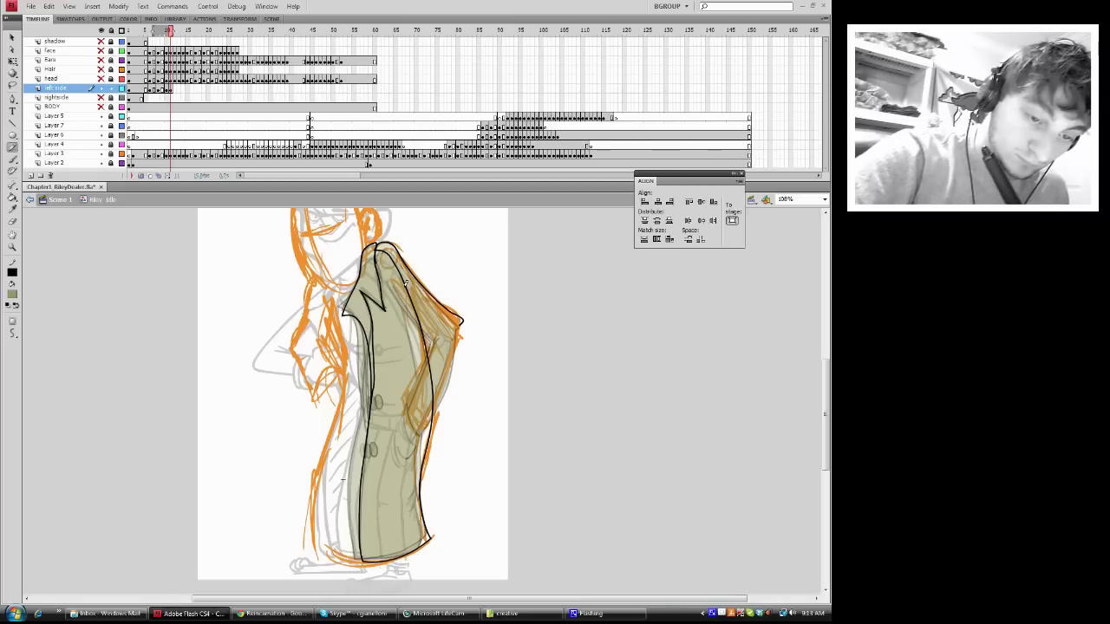
drag(391, 280, 434, 332)
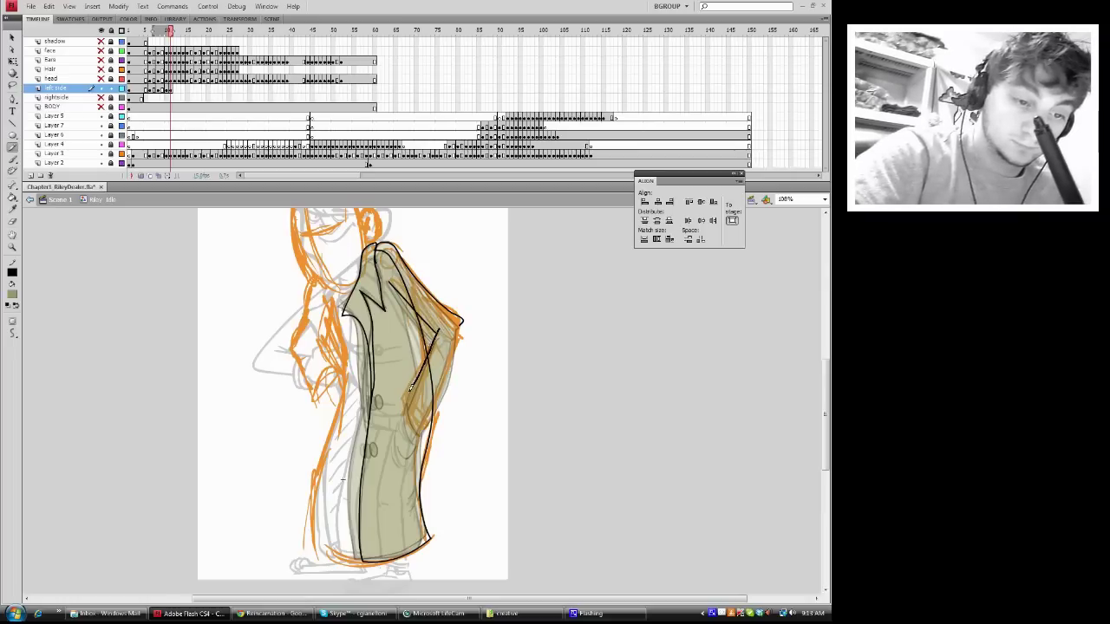
drag(407, 404, 413, 422)
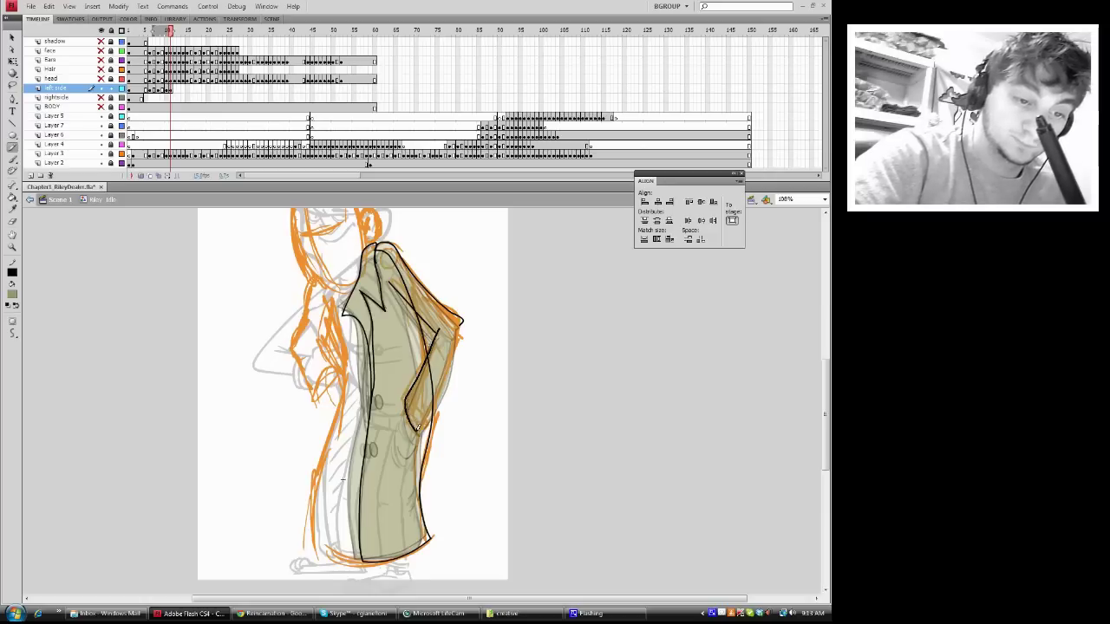
drag(425, 421, 443, 379)
drag(460, 339, 463, 320)
- Cut the coat's back edge segments that cross the inside of the sleeve and shoulder
key(v)
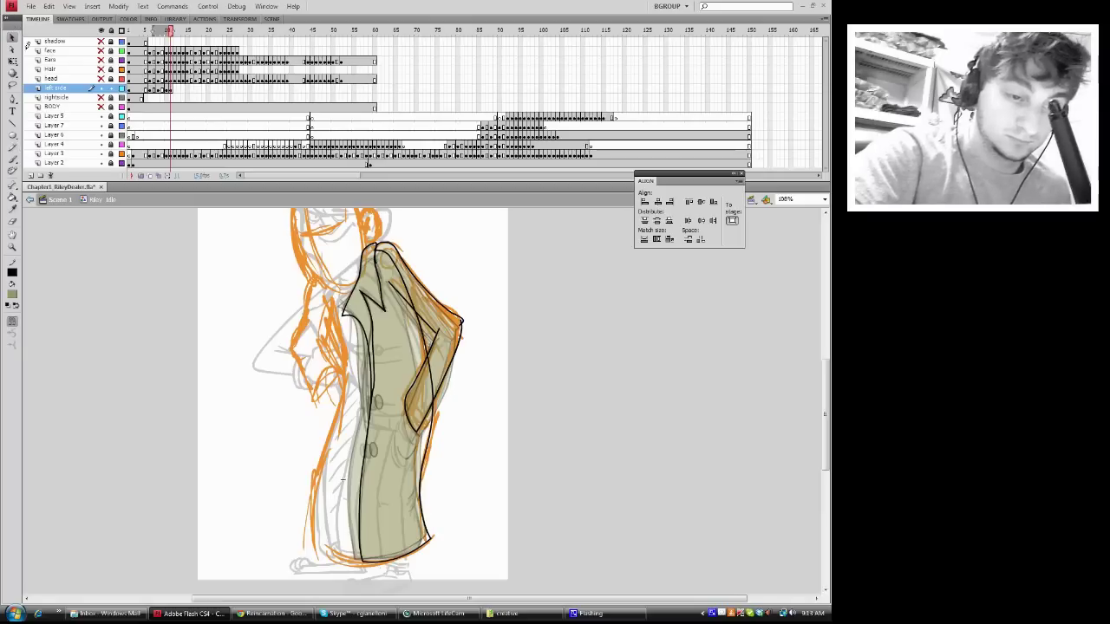
right_click(439, 336)
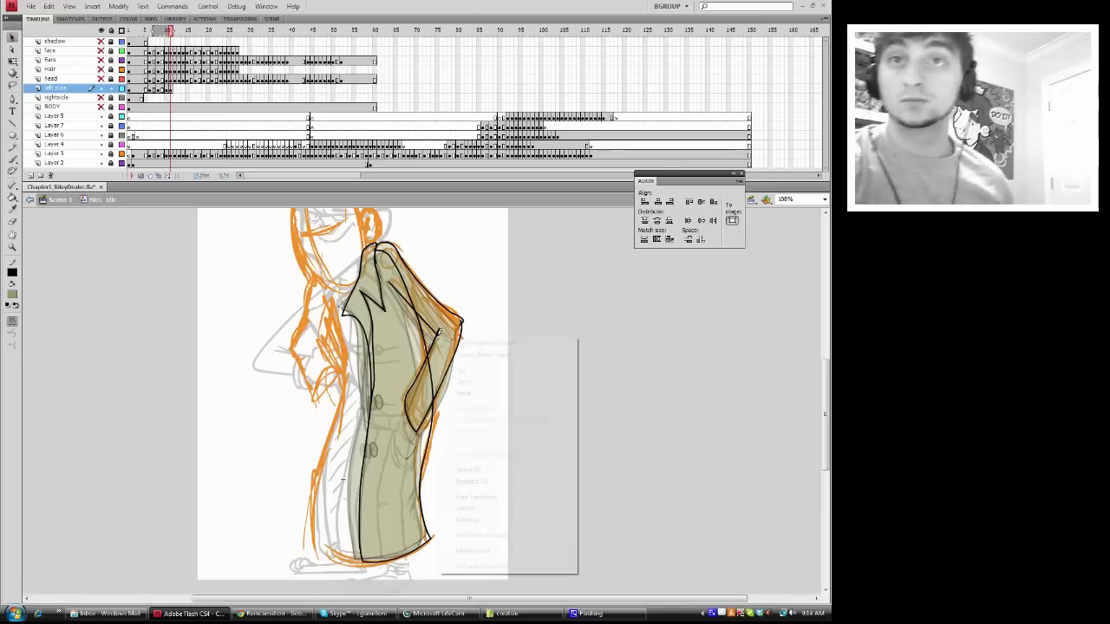
click(430, 371)
right_click(430, 372)
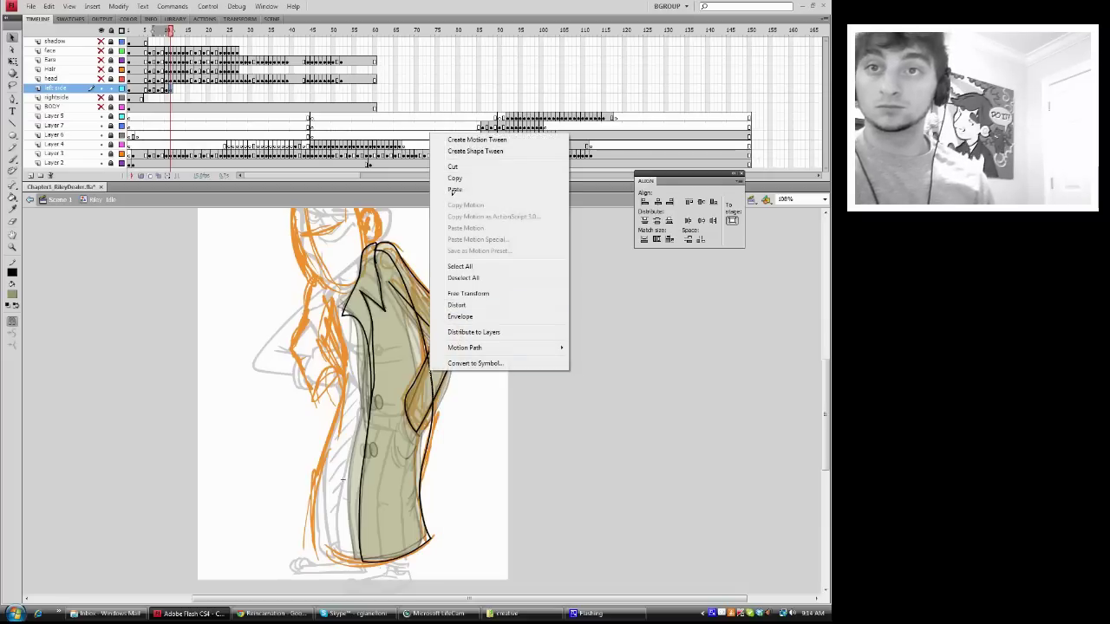
click(453, 167)
right_click(462, 322)
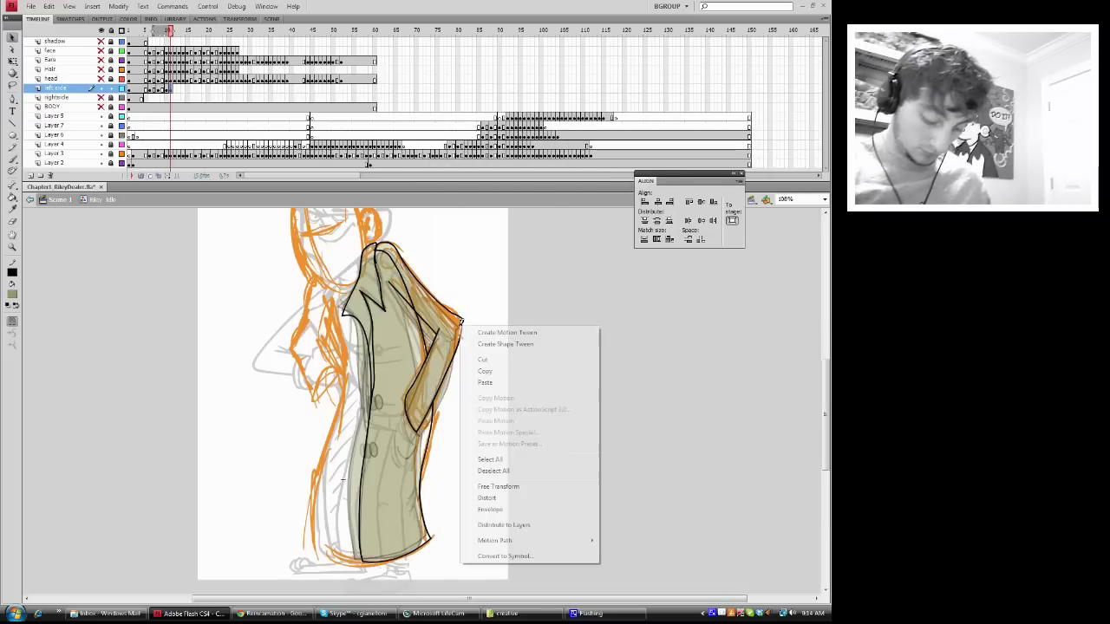
click(406, 291)
right_click(409, 288)
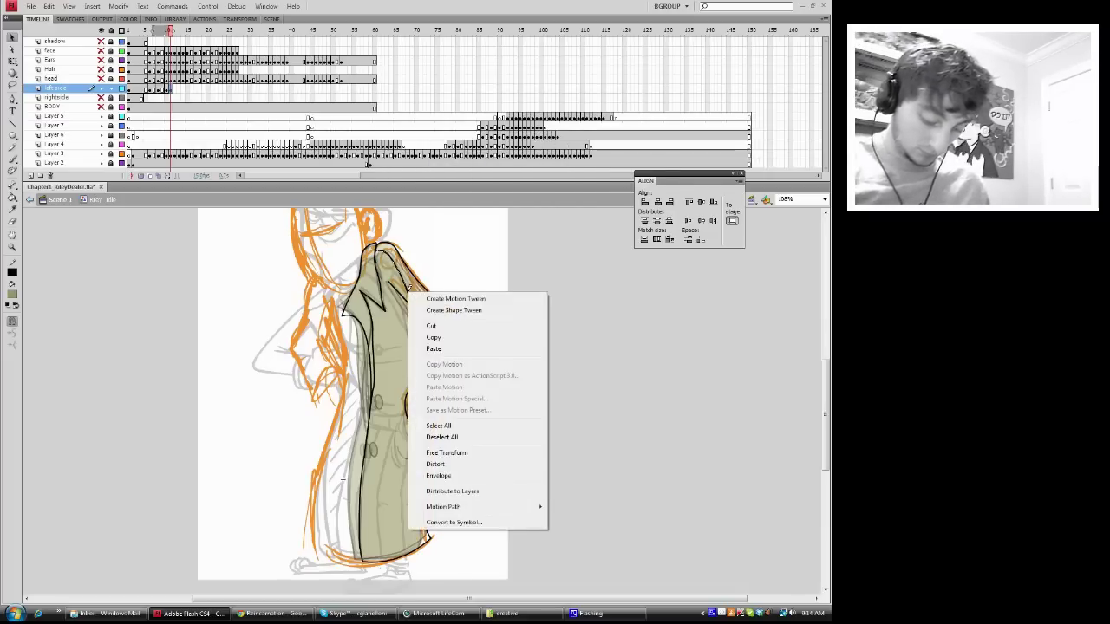
click(431, 329)
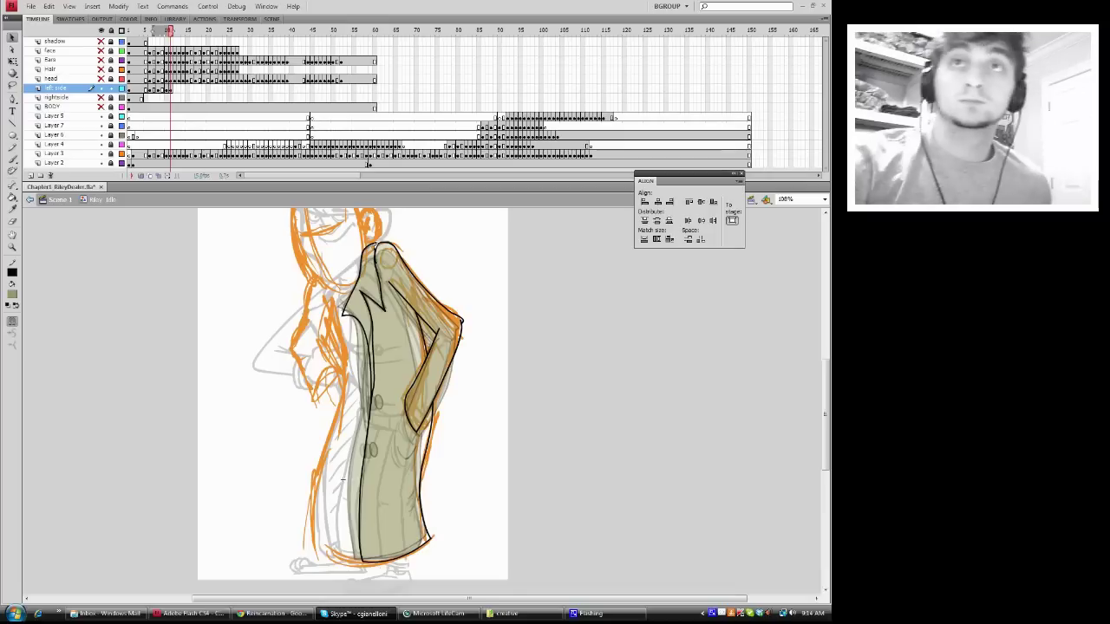
- Cut the leftover line piece at the top of the collar beside the neck
click(371, 249)
click(371, 249)
right_click(372, 249)
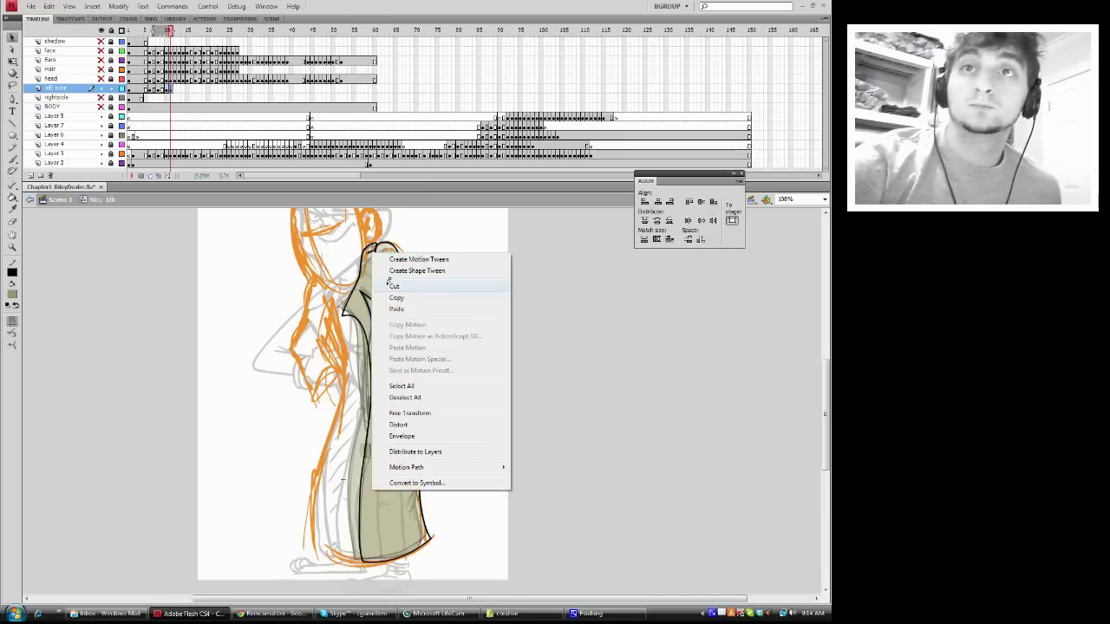
click(407, 278)
- Fill the frame 11 coat's body, sleeve and collar with the olive green color
click(12, 199)
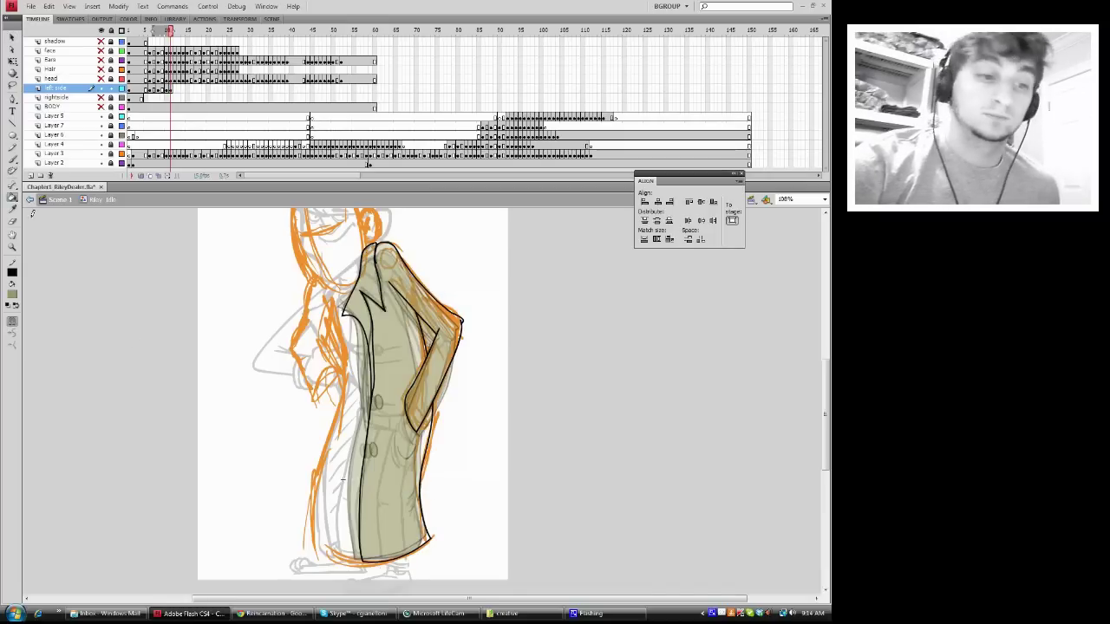
click(399, 416)
click(367, 316)
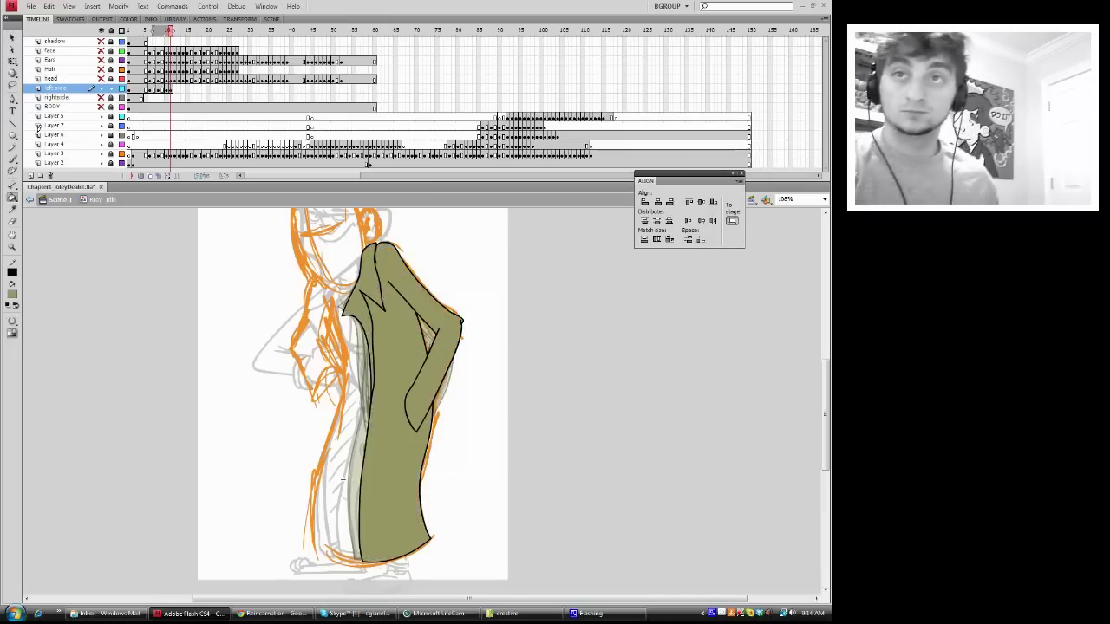
- Select the coat's front edge between chest and waist and smooth its lines
click(13, 37)
drag(346, 418, 392, 324)
click(12, 332)
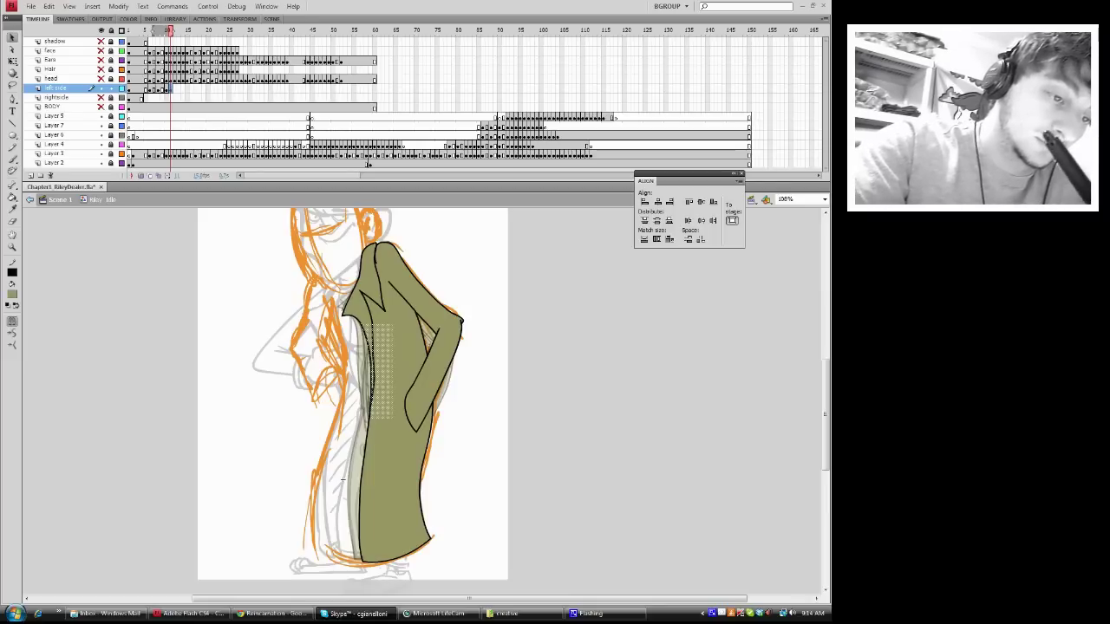
click(371, 347)
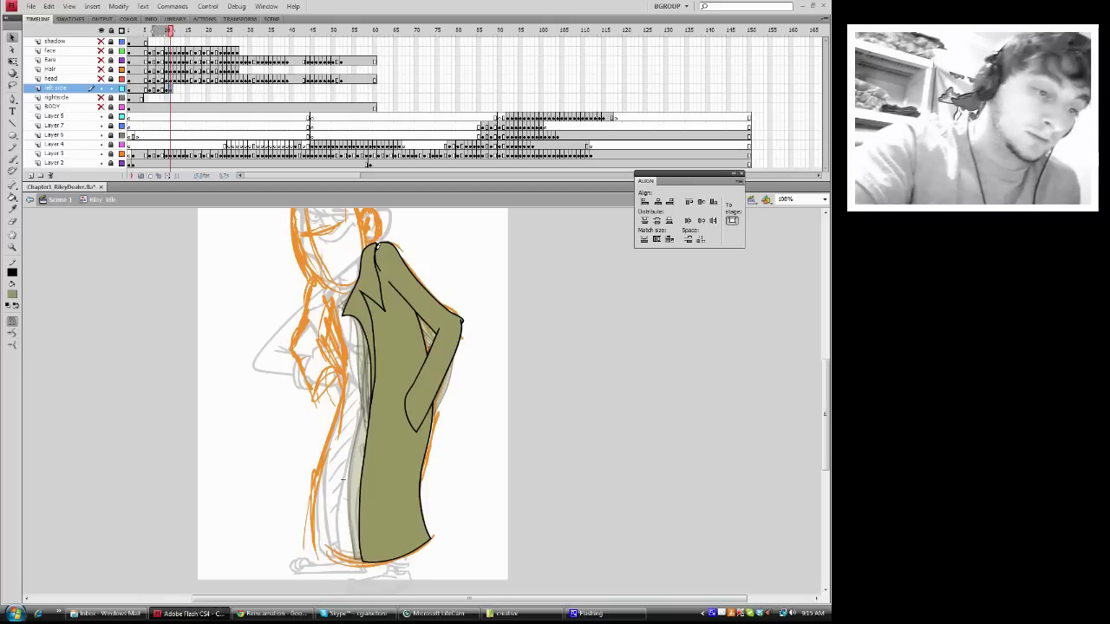
- Cut the stray line pieces at the shoulder where it meets the collar
right_click(377, 248)
key(Escape)
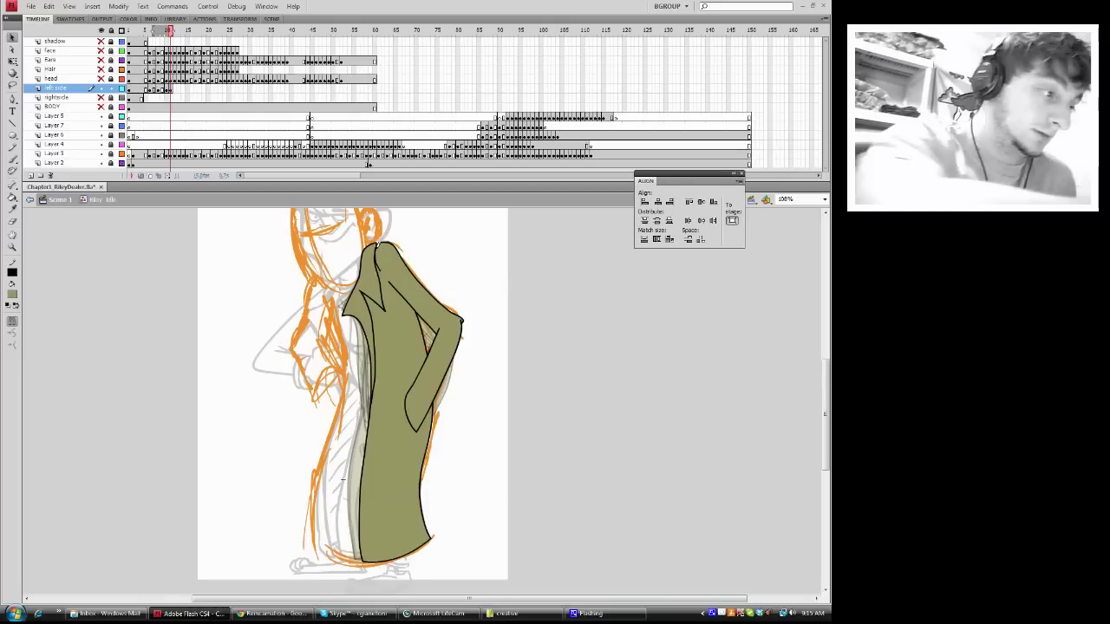
right_click(377, 248)
click(395, 277)
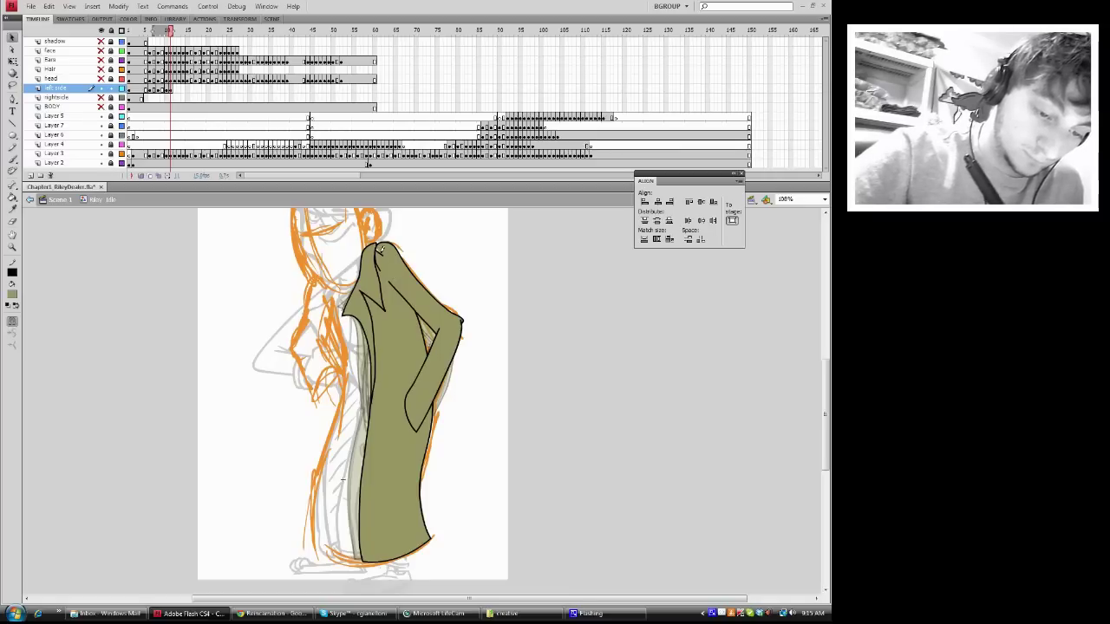
right_click(379, 249)
click(408, 291)
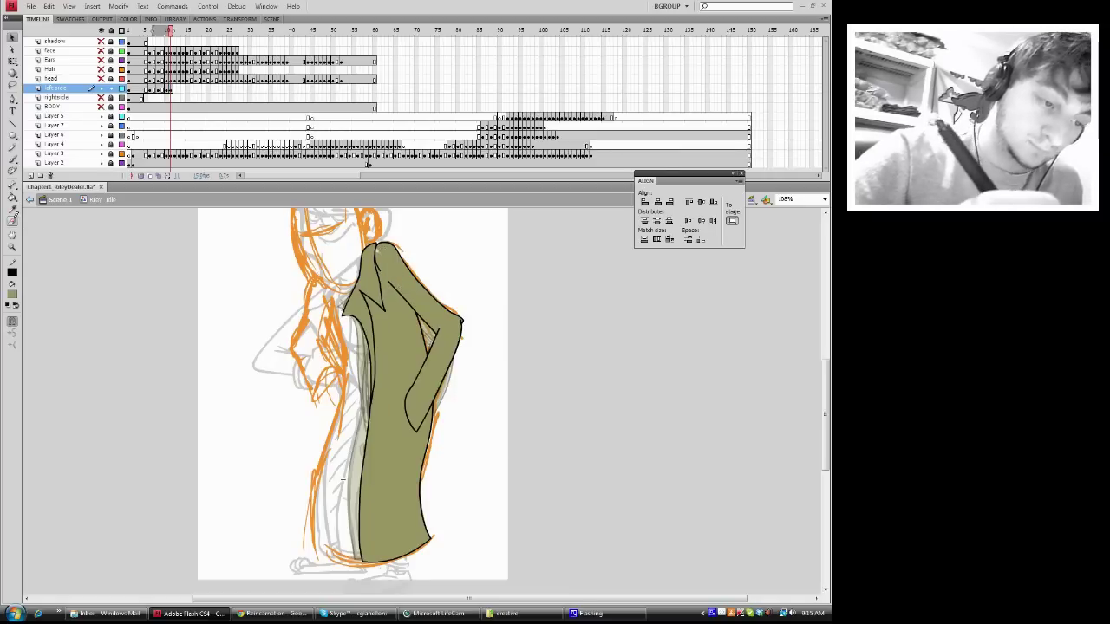
- Draw the curved pocket edge around the sleeve's end and short crease marks just below it
click(12, 198)
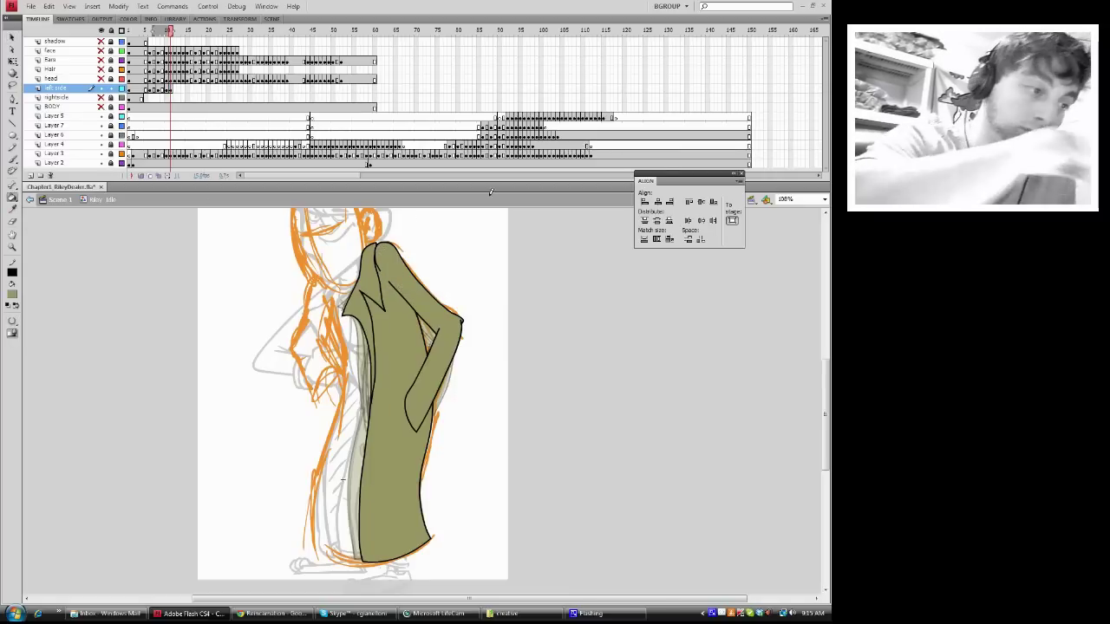
click(12, 147)
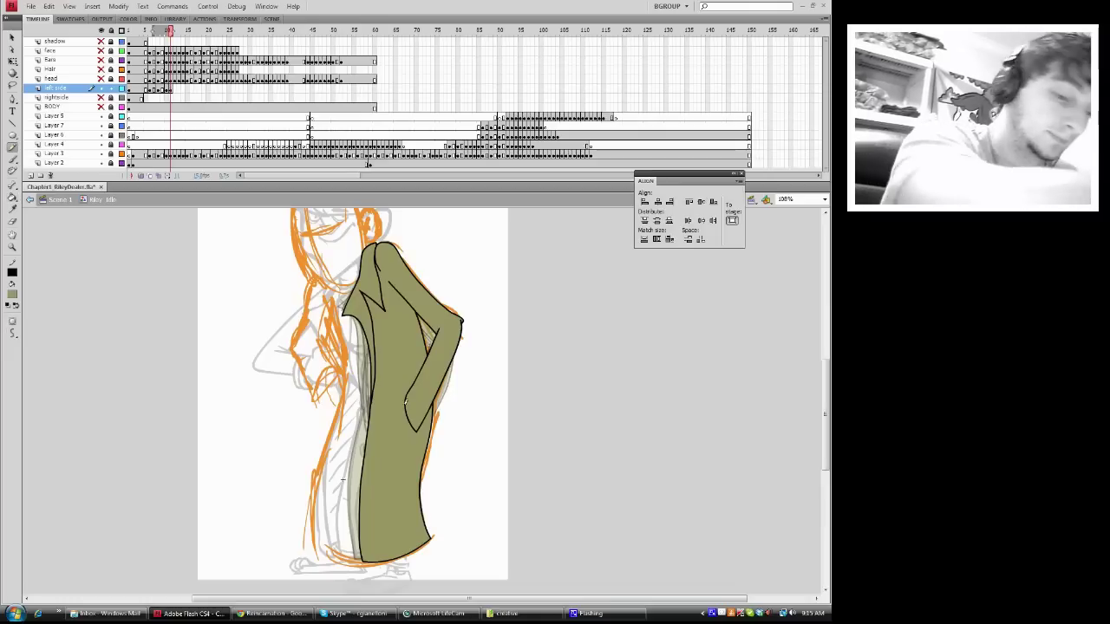
drag(407, 395, 400, 440)
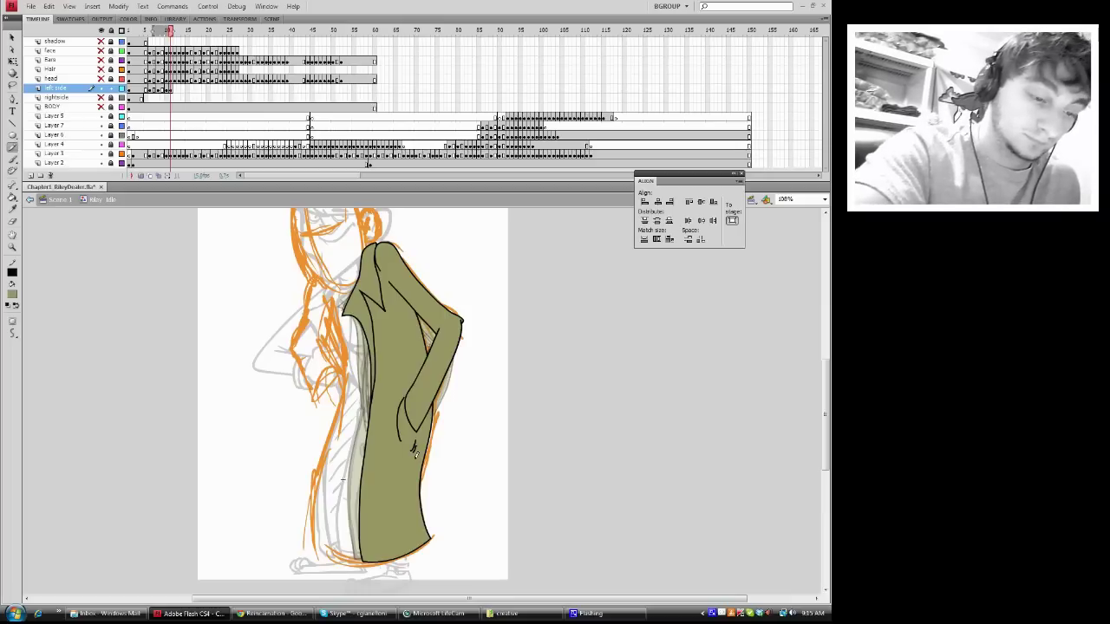
- Copy the two coat buttons from frame 10 and paste them in place onto the frame 11 coat
click(167, 89)
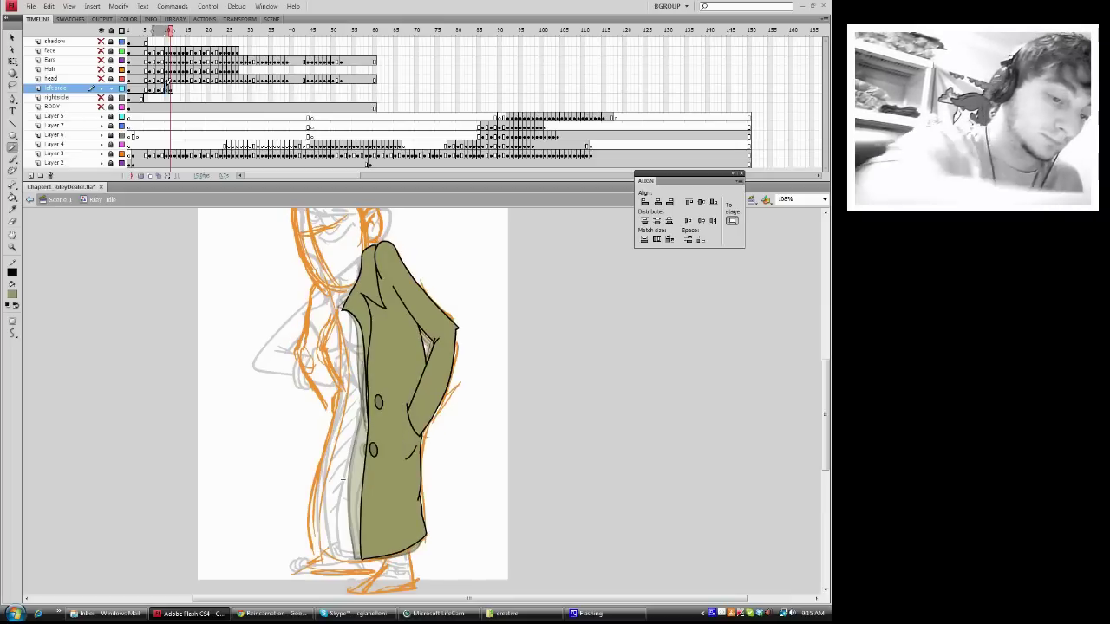
click(12, 38)
click(312, 347)
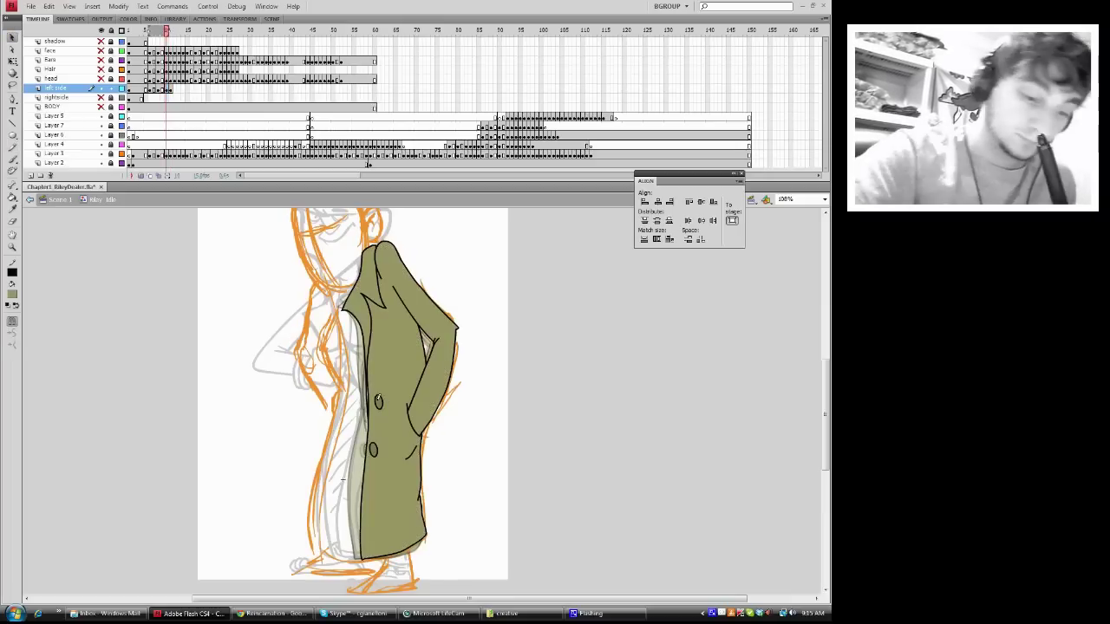
right_click(377, 401)
click(499, 205)
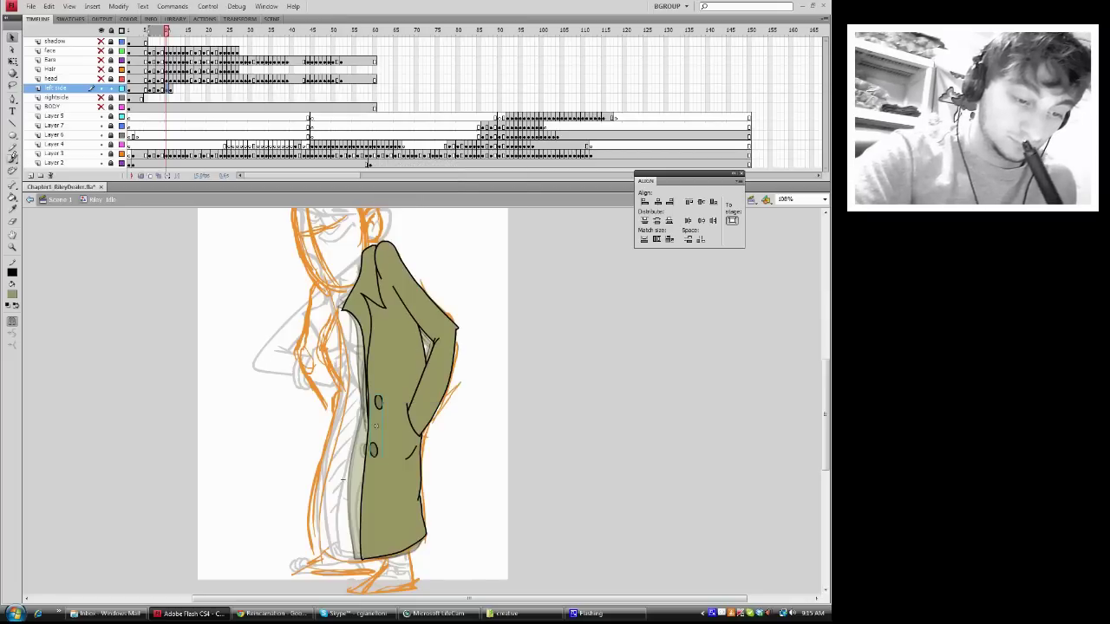
click(12, 197)
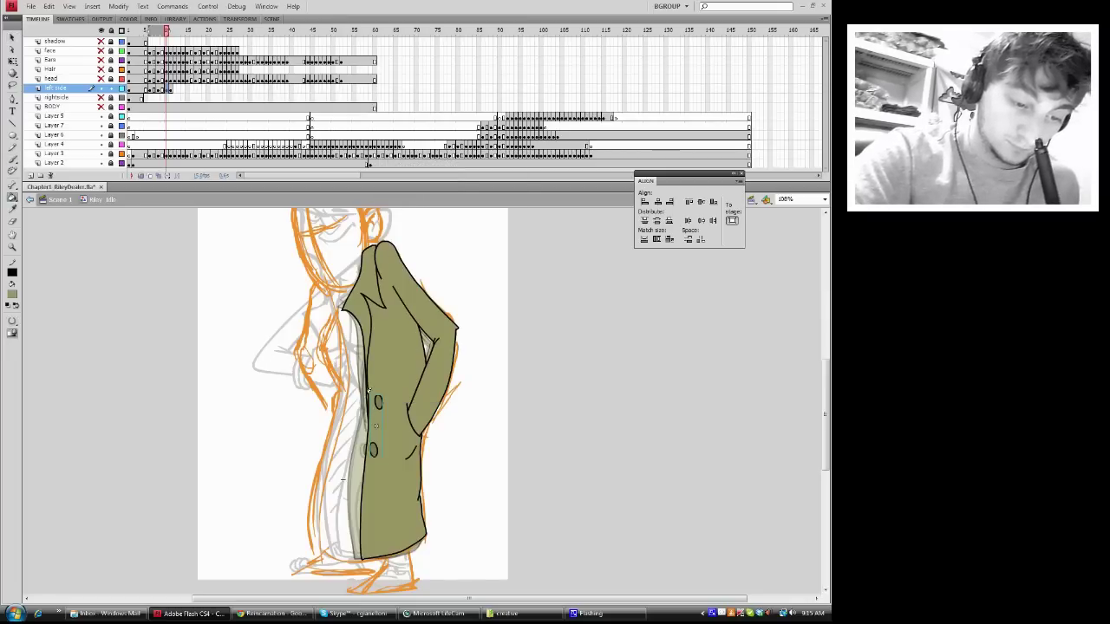
click(170, 88)
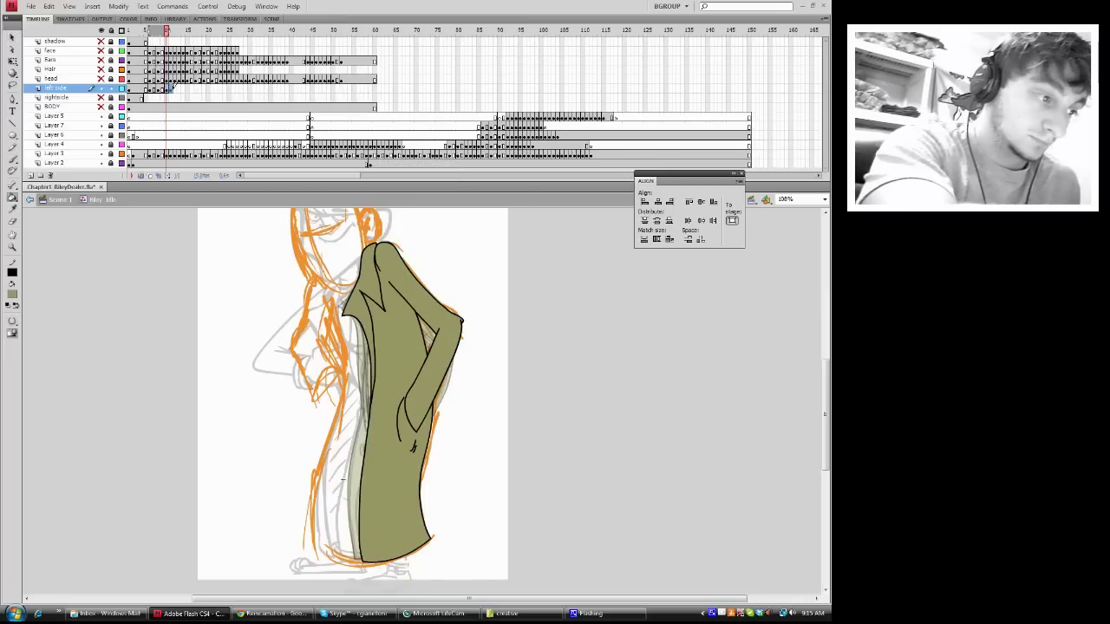
click(171, 89)
right_click(255, 323)
click(277, 370)
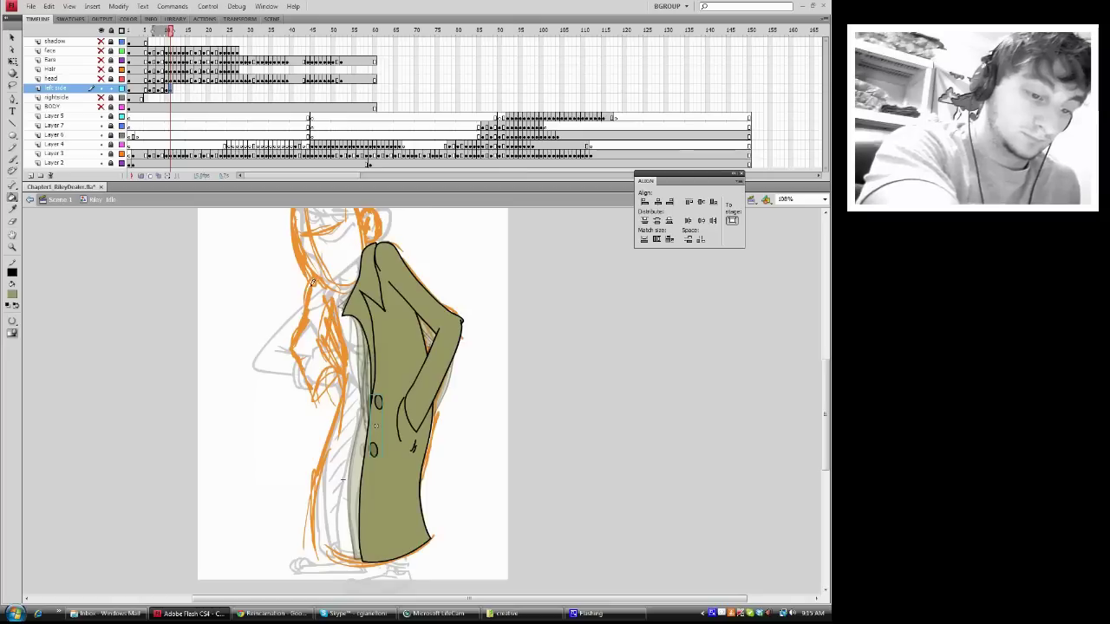
- Skew the pasted pair of buttons slightly with Free Transform to follow the coat's front edge
click(12, 36)
click(12, 61)
key(q)
drag(387, 425, 388, 424)
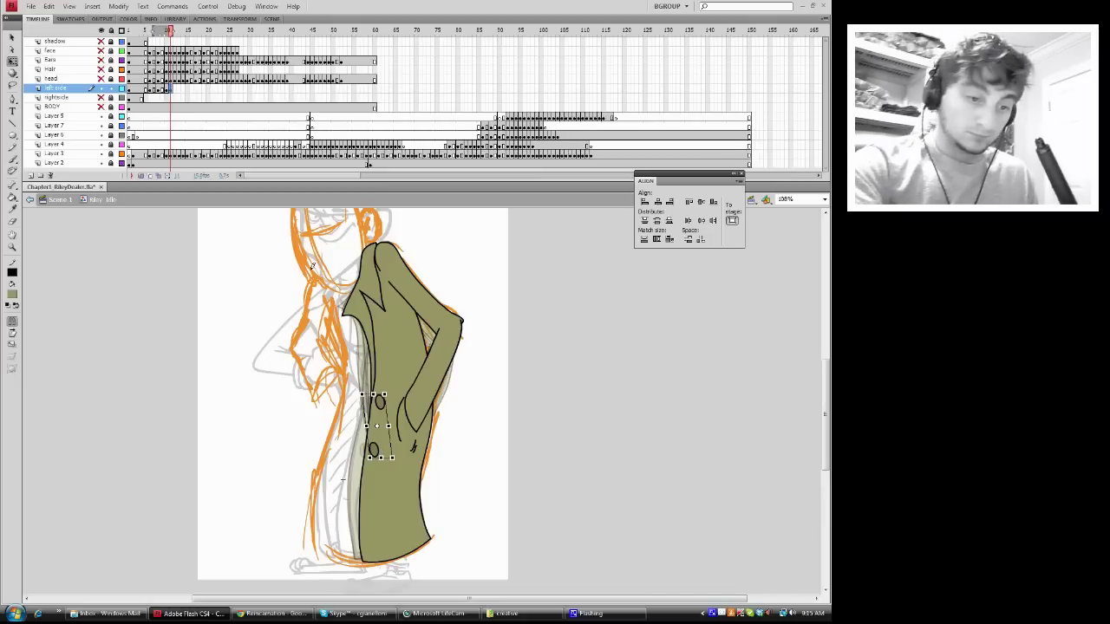
- Turn off onion skinning and nudge the two buttons slightly upward, comparing their position with the previous frame
click(141, 175)
drag(170, 31, 171, 30)
key(comma)
key(period)
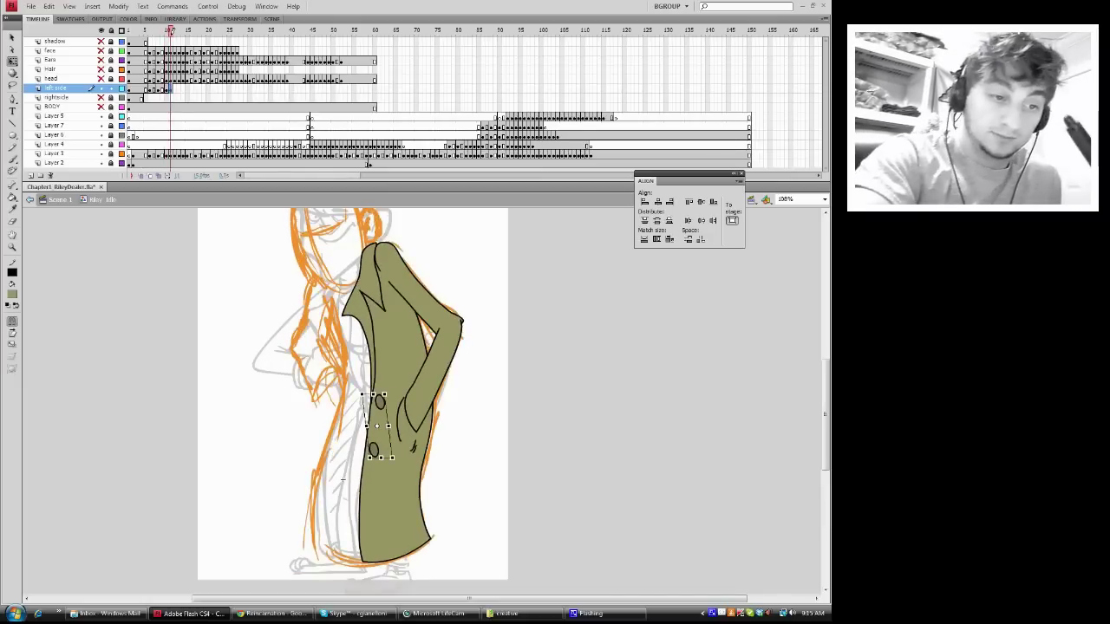
drag(384, 454, 386, 454)
key(comma)
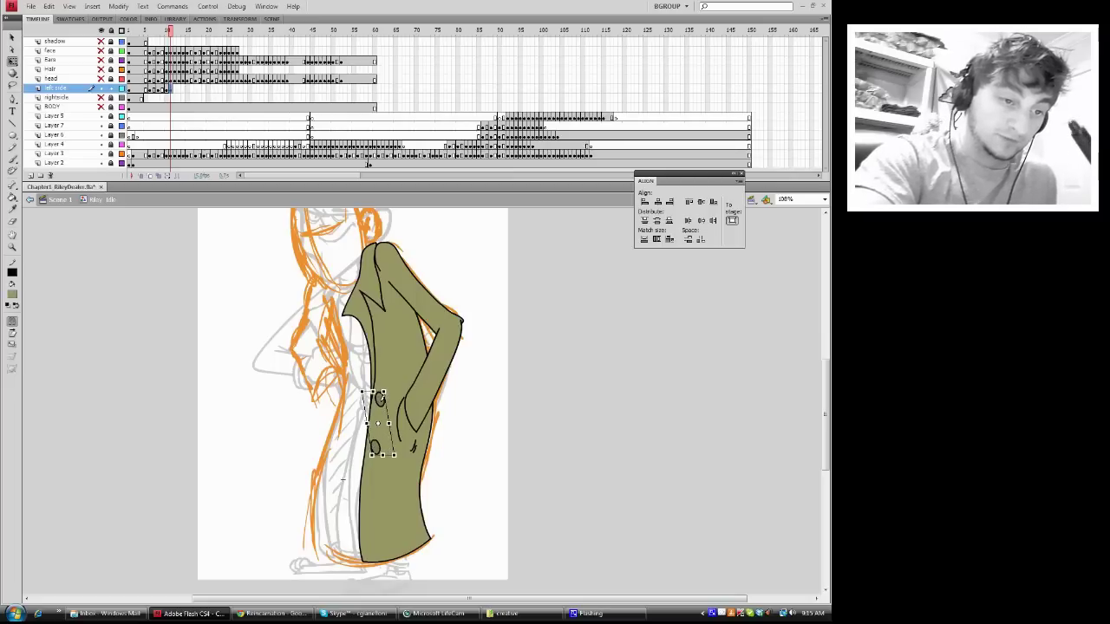
key(period)
key(comma)
key(period)
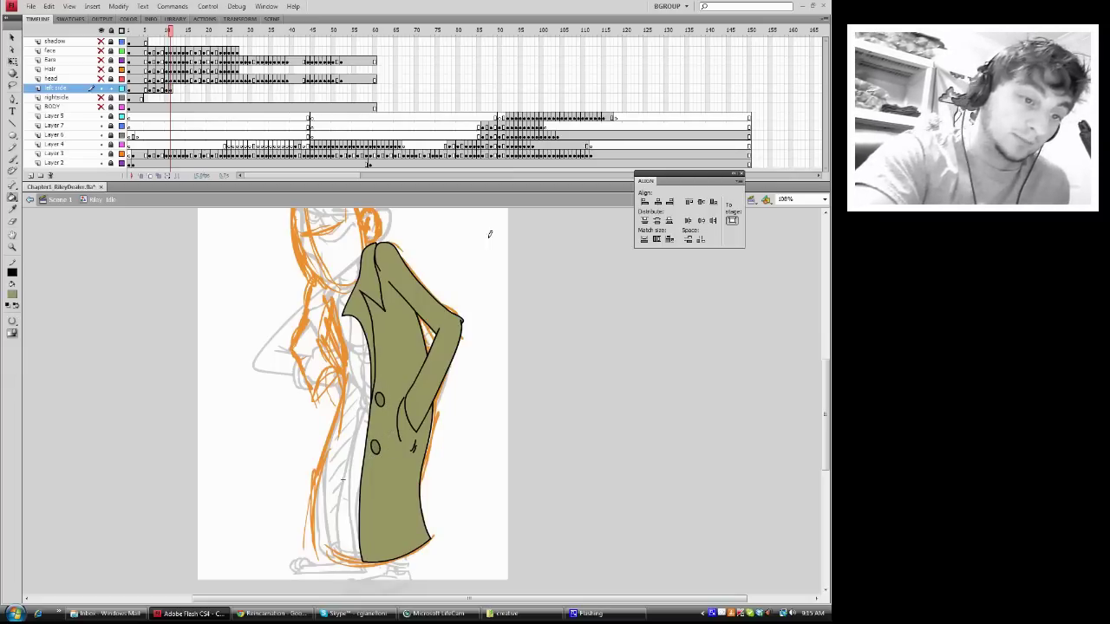
- Smooth the short line beside the coat's collar and the small crease marks below the pocket on frame 11
key(v)
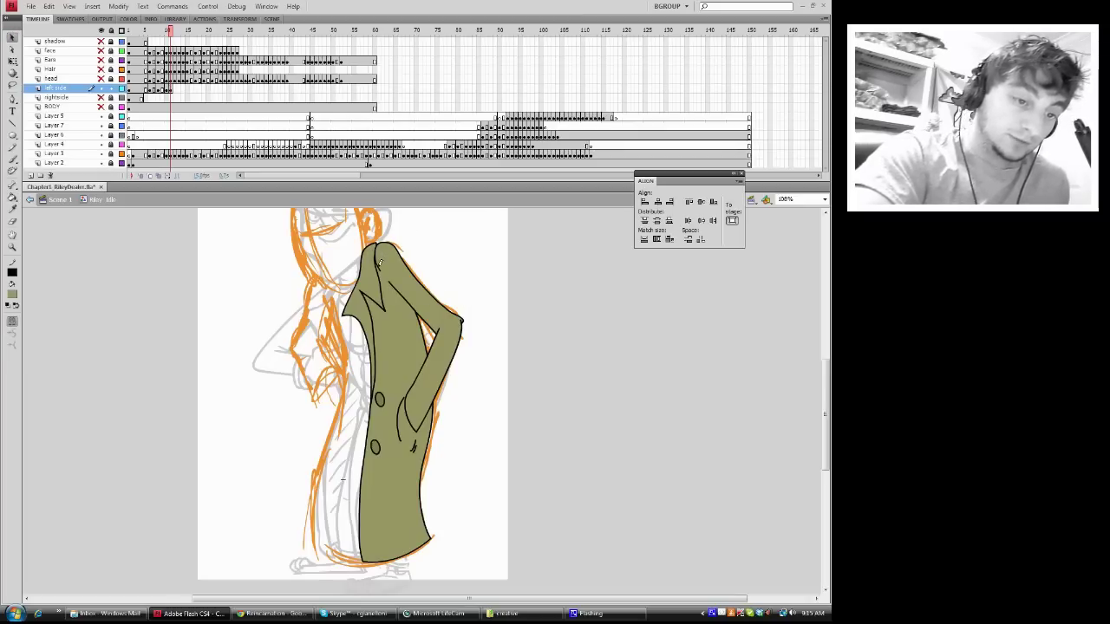
click(379, 263)
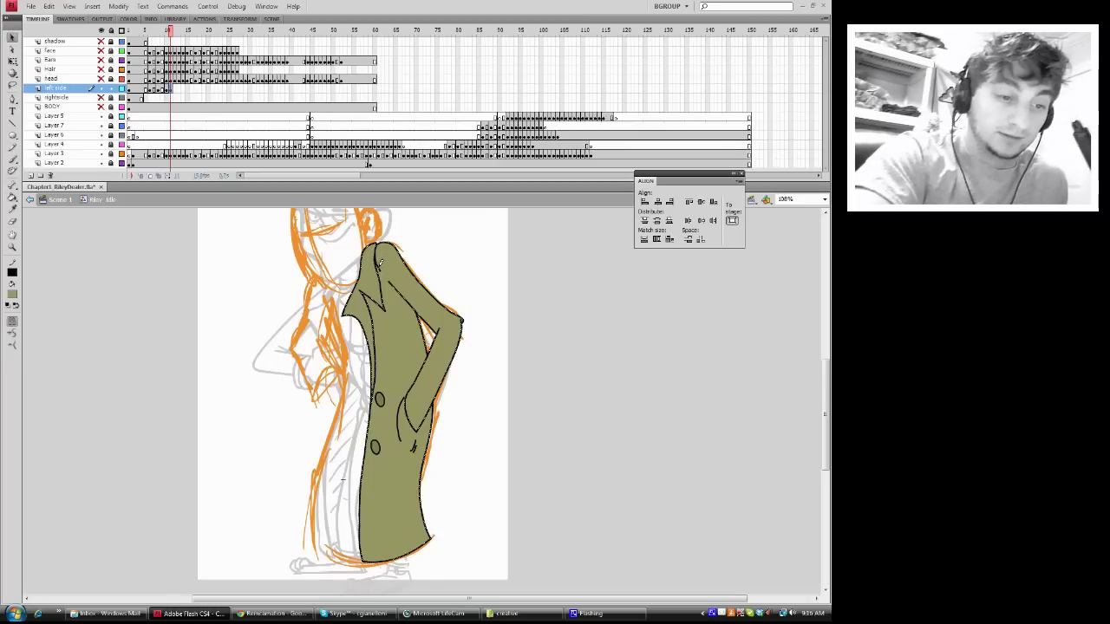
drag(344, 274, 386, 250)
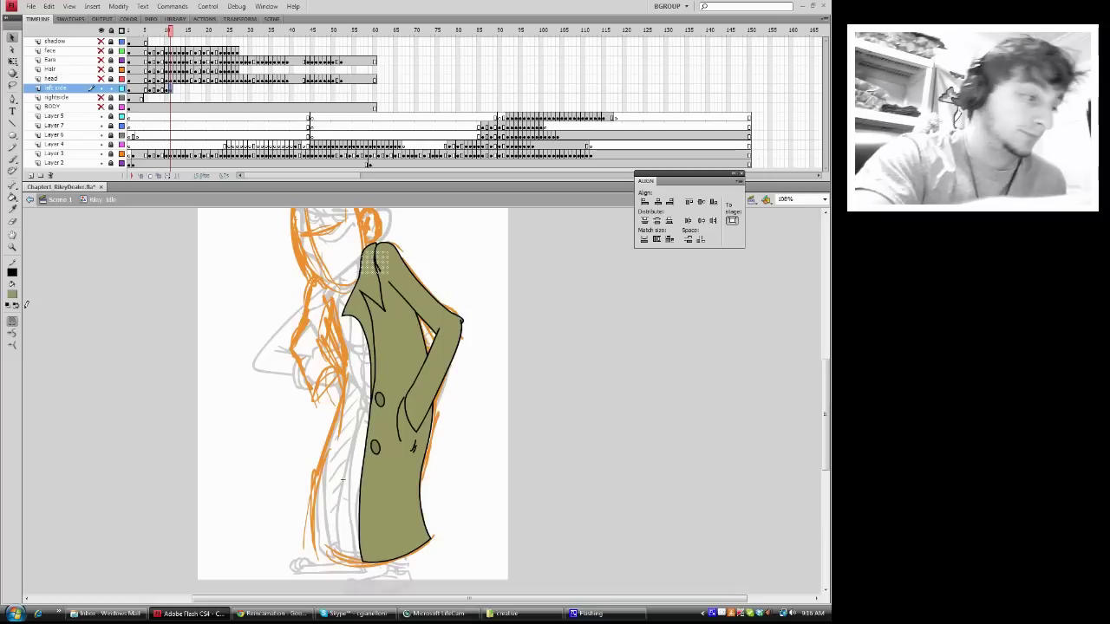
click(13, 332)
click(361, 274)
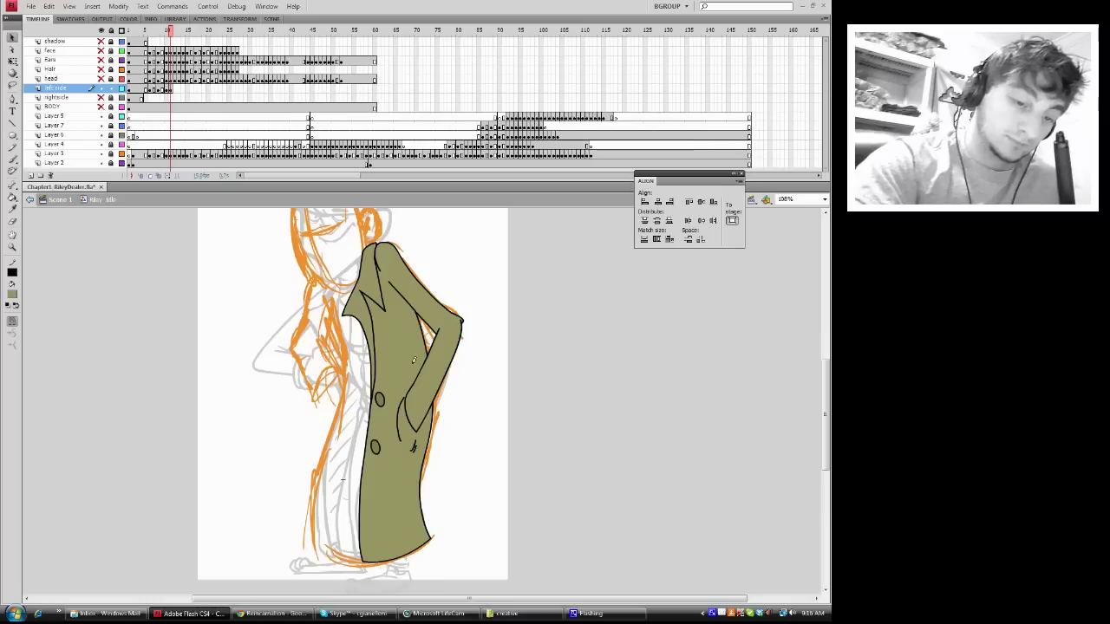
drag(442, 466, 404, 433)
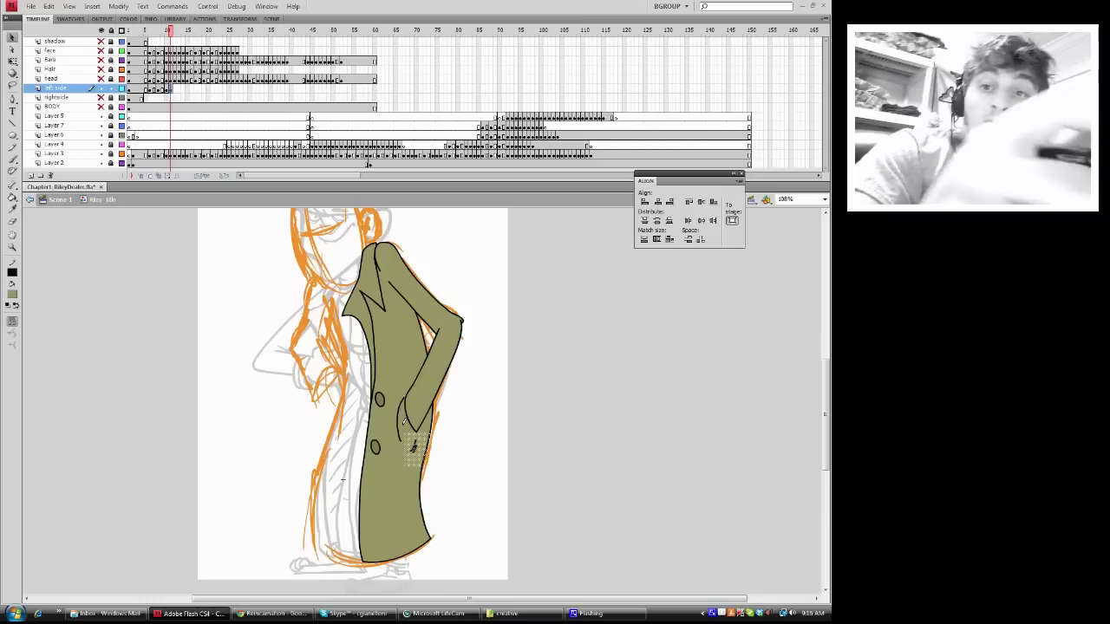
click(424, 439)
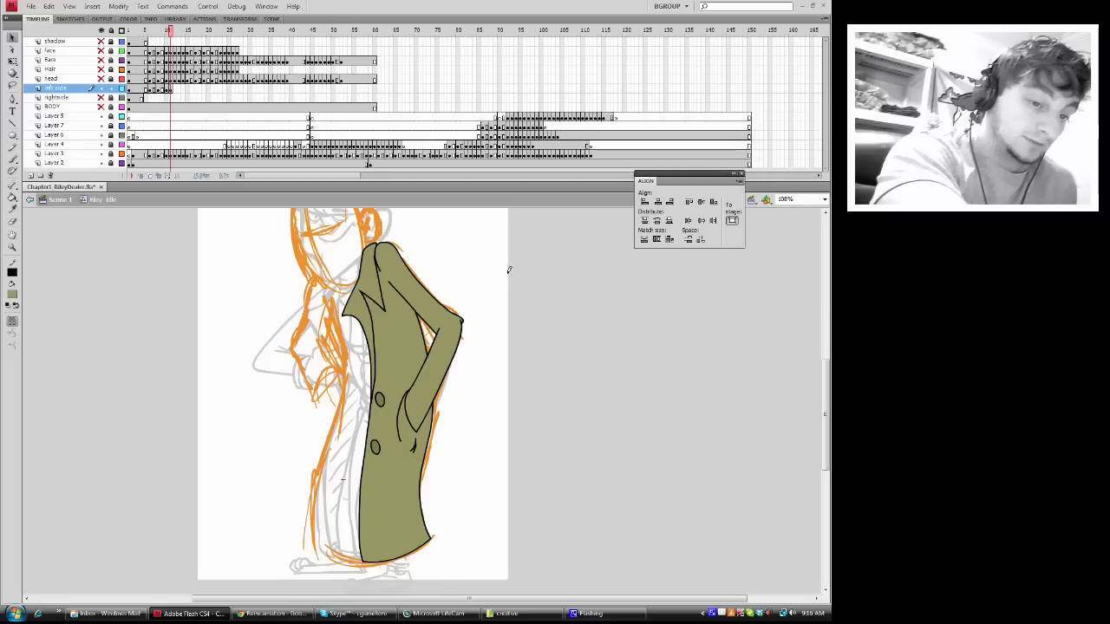
- Draw an inner fold line from the lapel down the coat's front edge on frames 8, 10 and 11, and save the file
mouse_move(171, 28)
mouse_down()
mouse_move(145, 30)
mouse_move(166, 35)
mouse_move(145, 40)
mouse_move(170, 38)
mouse_move(158, 39)
mouse_up()
click(12, 146)
mouse_move(343, 304)
mouse_down()
mouse_move(364, 334)
mouse_move(368, 402)
mouse_up()
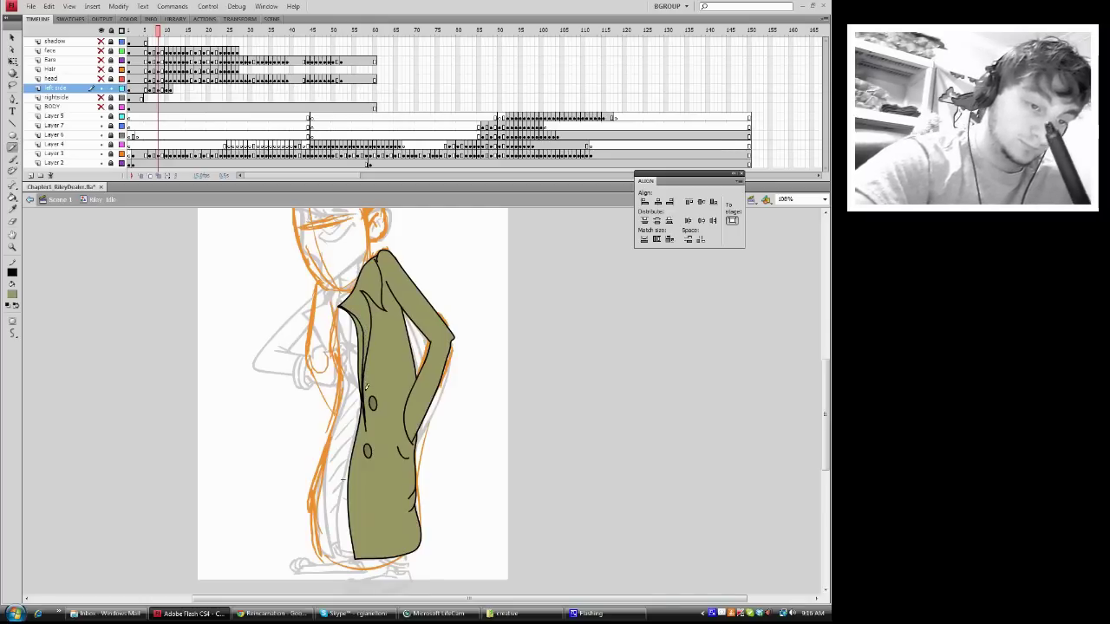
click(167, 89)
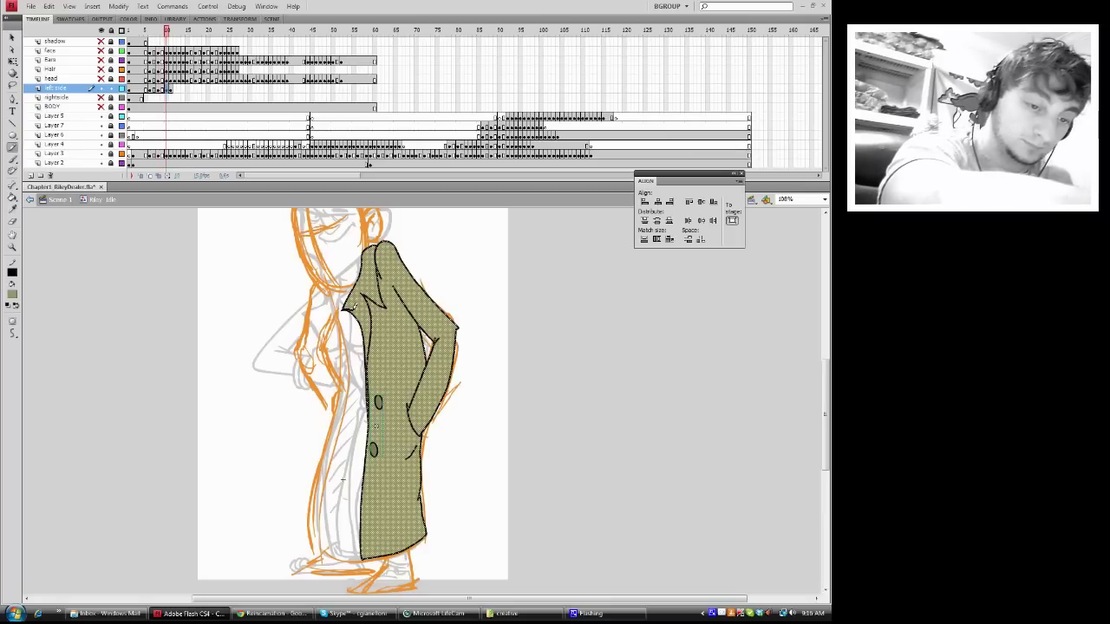
drag(370, 343, 370, 352)
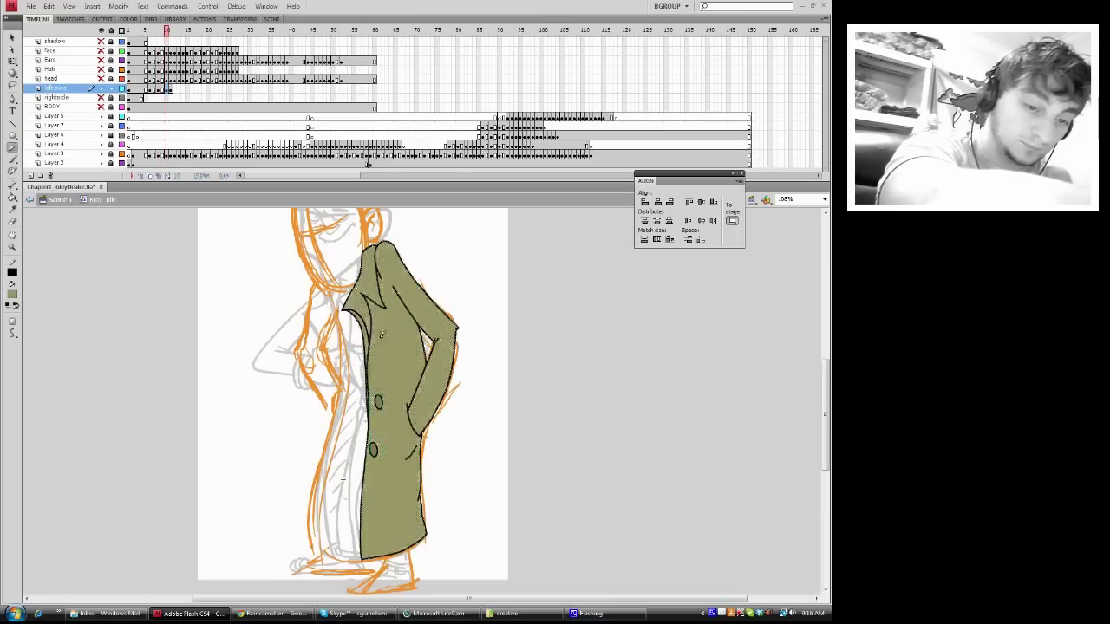
click(170, 89)
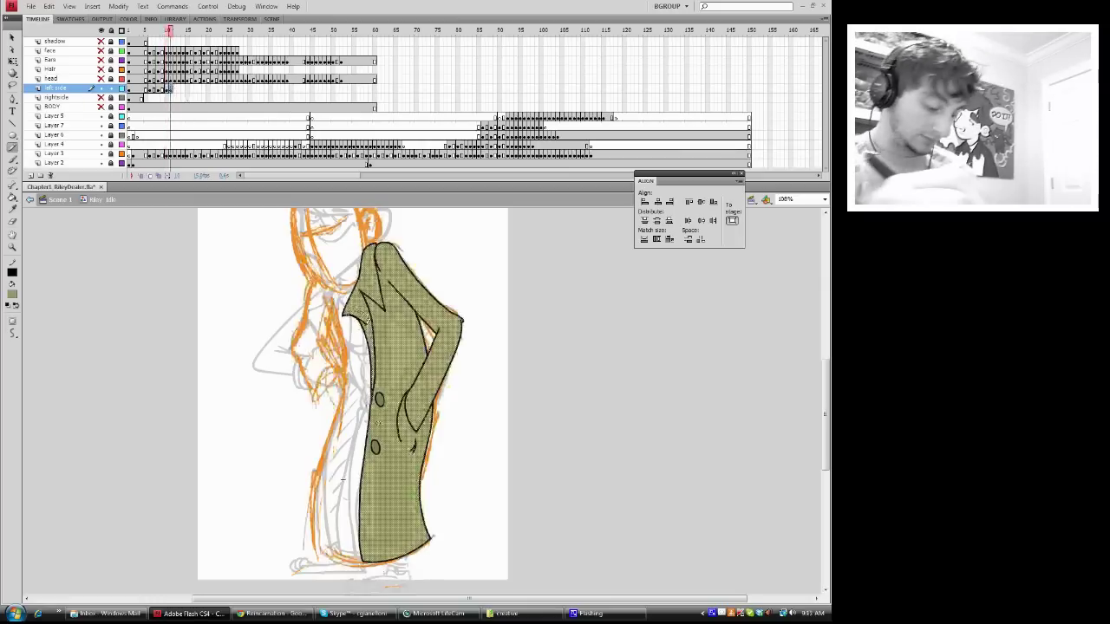
key(ctrl+shift+a)
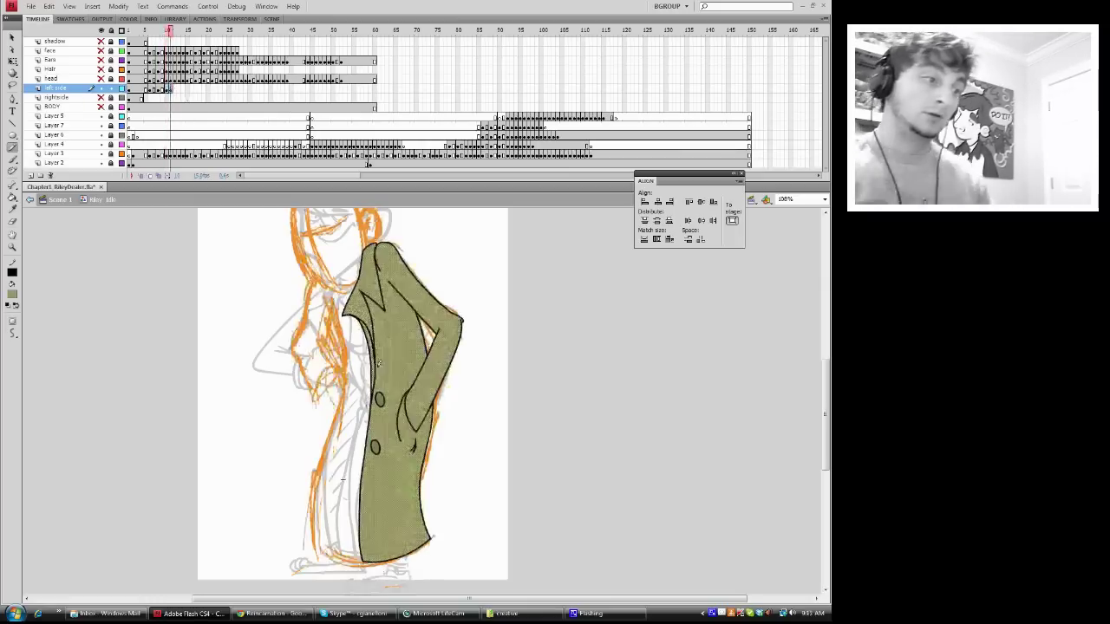
mouse_move(170, 30)
mouse_down()
mouse_move(142, 31)
mouse_move(172, 39)
mouse_up()
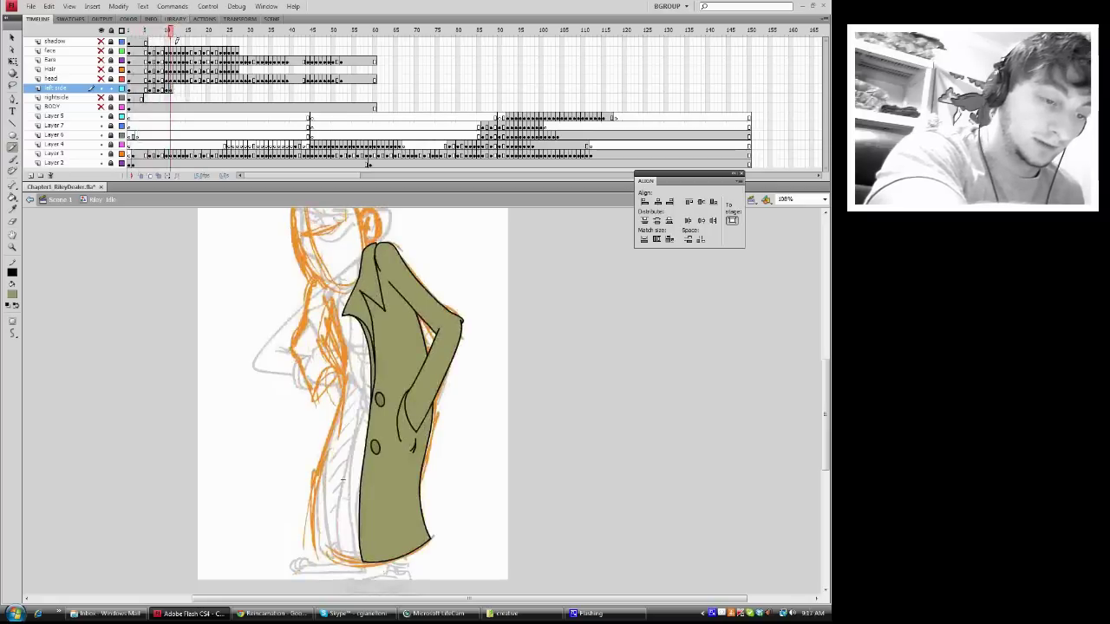
key(ctrl+s)
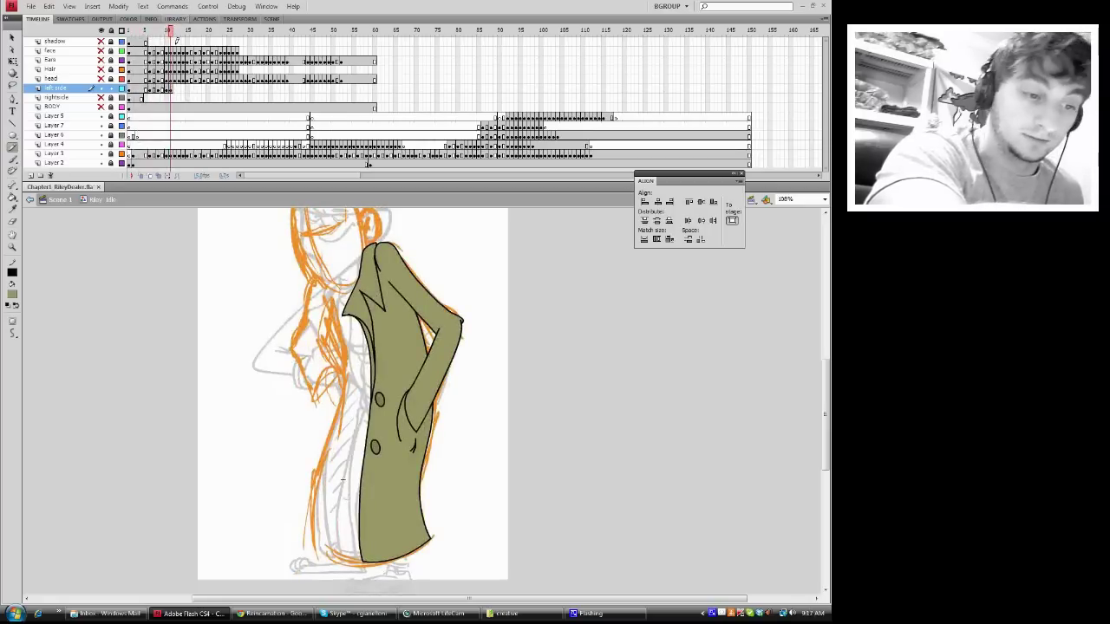
- Show all hidden character layers and scrub through the first 11 frames to review the coat on the full character
drag(172, 31, 129, 36)
drag(102, 79, 102, 41)
drag(101, 97, 101, 107)
drag(133, 29, 150, 31)
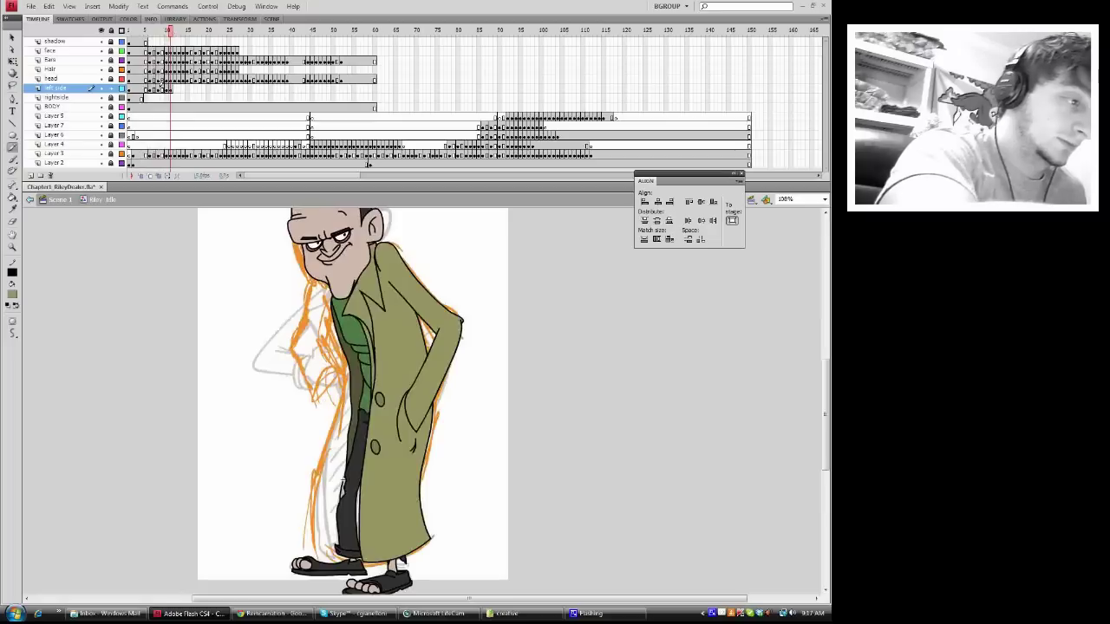
click(166, 88)
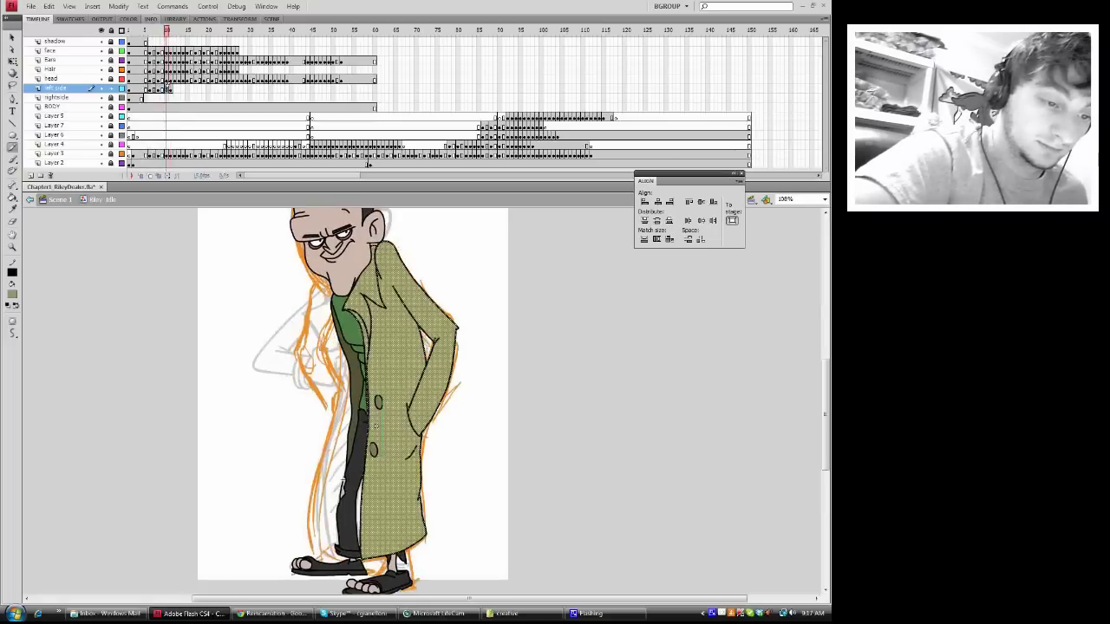
click(149, 90)
- Unlock the BODY layer, remove the neck from its artwork, and hide all the character layers above it
click(109, 106)
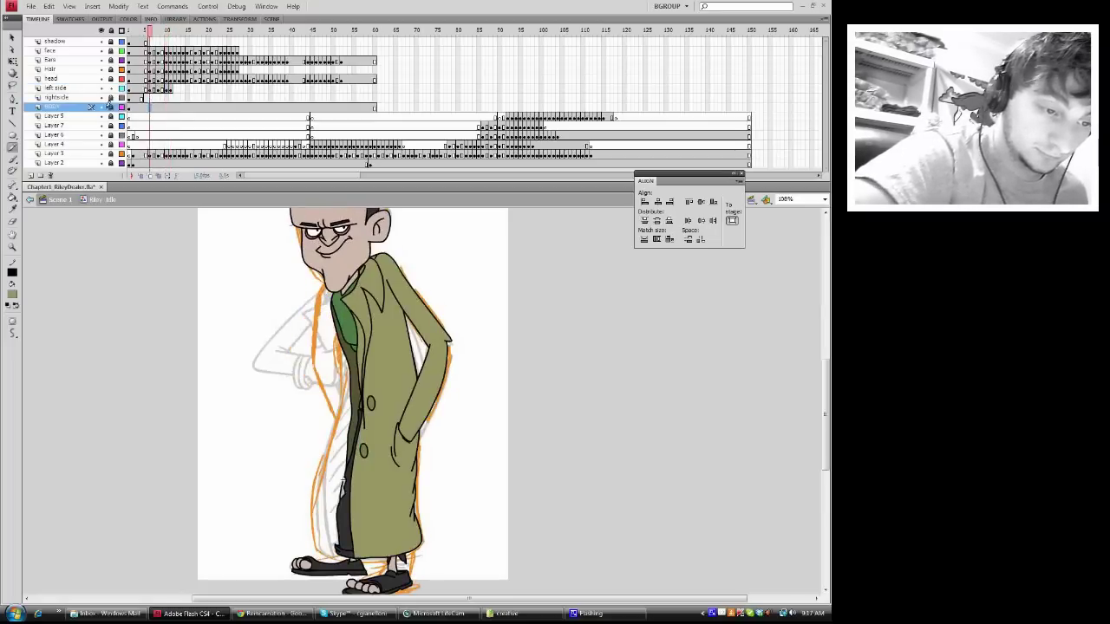
click(138, 100)
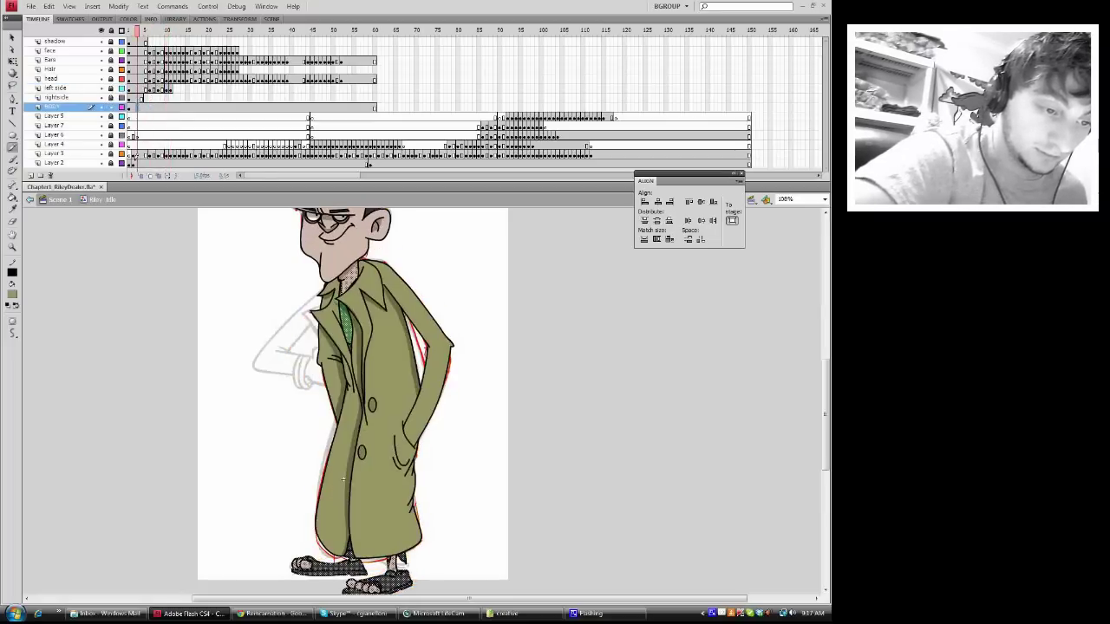
key(ctrl+a)
click(12, 37)
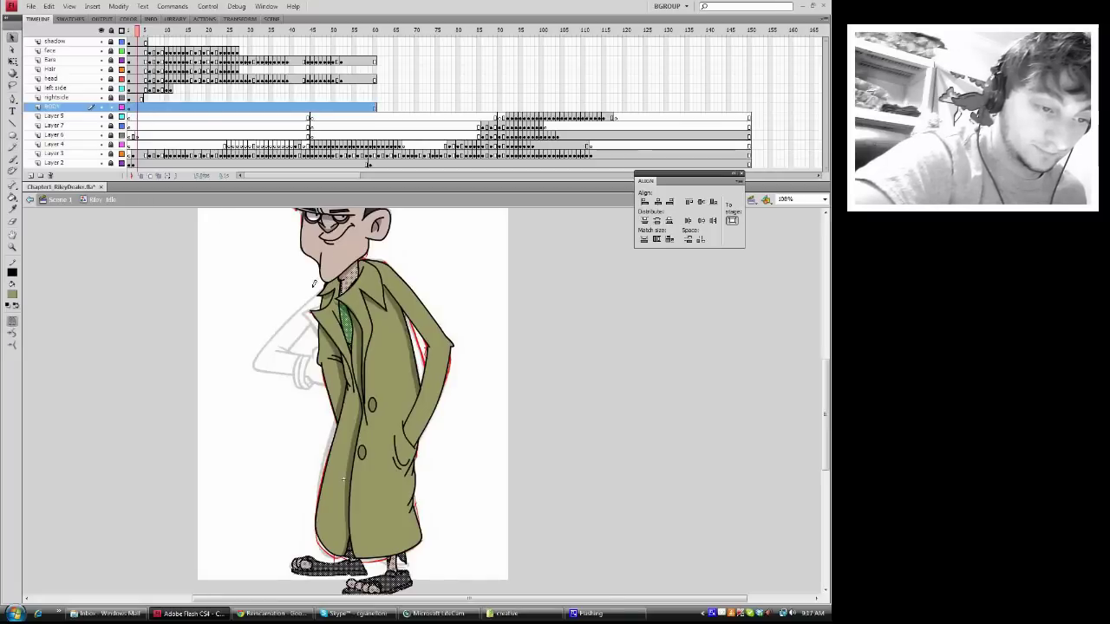
click(351, 275)
right_click(352, 277)
click(374, 308)
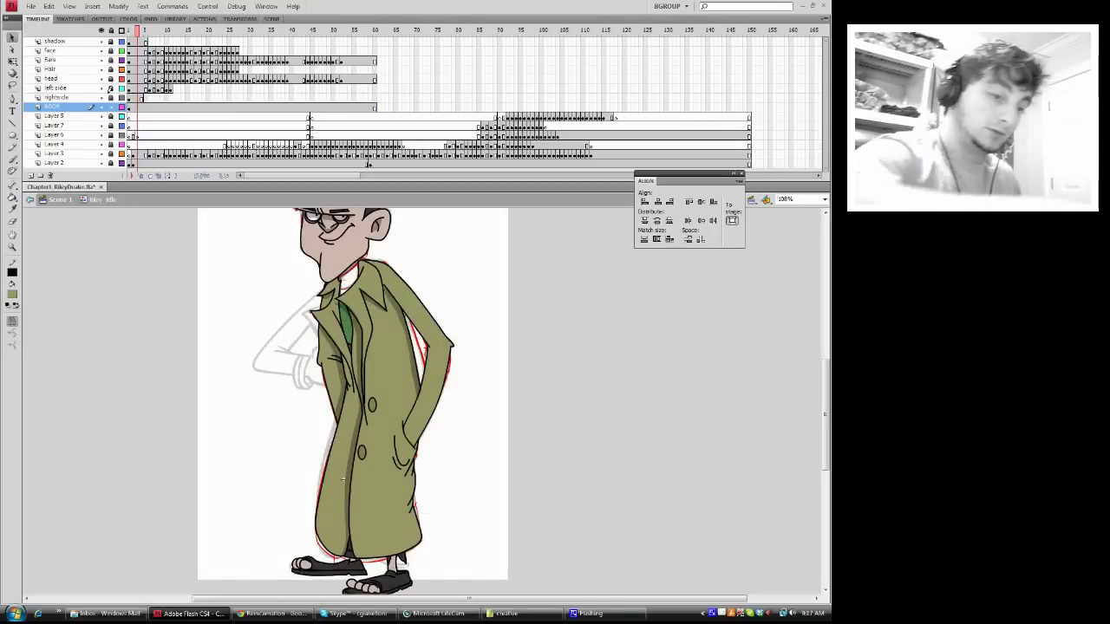
drag(102, 97, 101, 41)
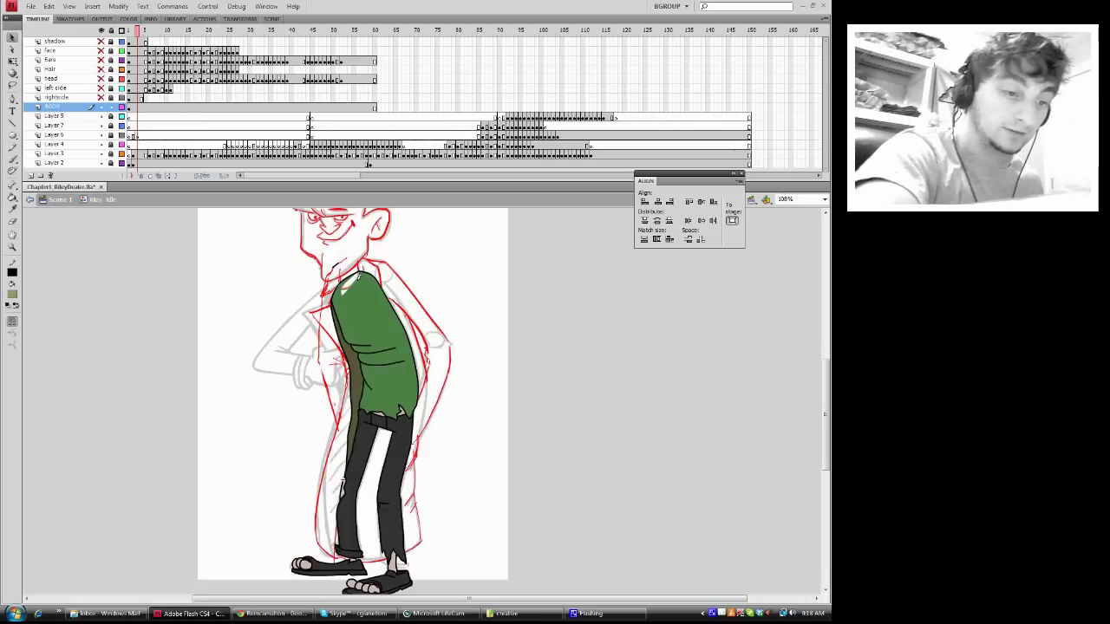
- Fill the white gap at the top of the shirt with the green sampled from the shirt
key(i)
click(356, 294)
click(348, 286)
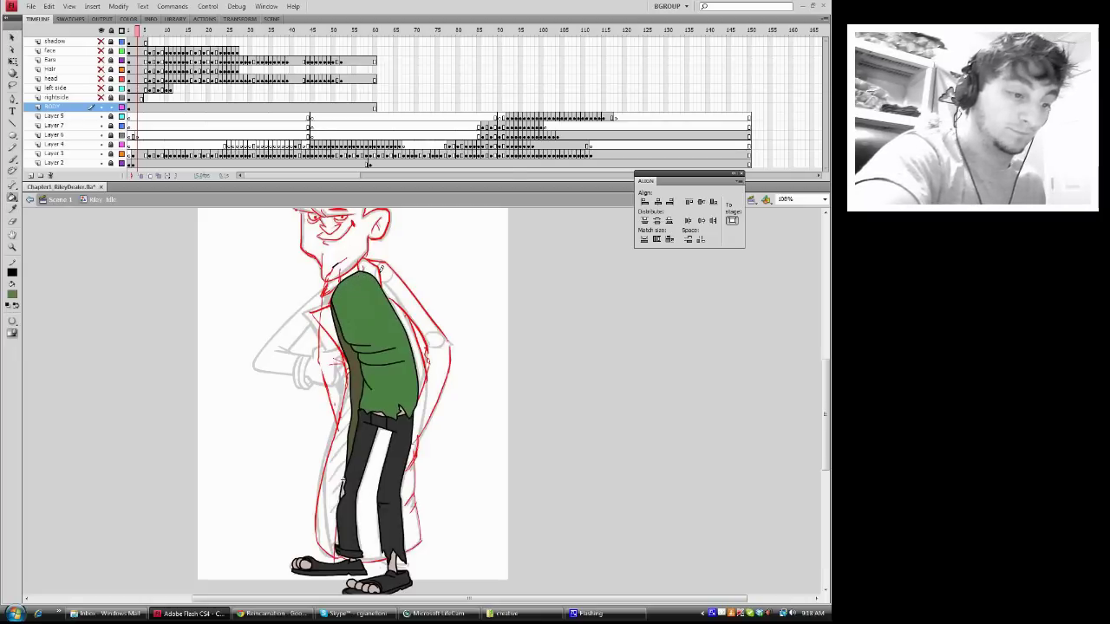
click(16, 38)
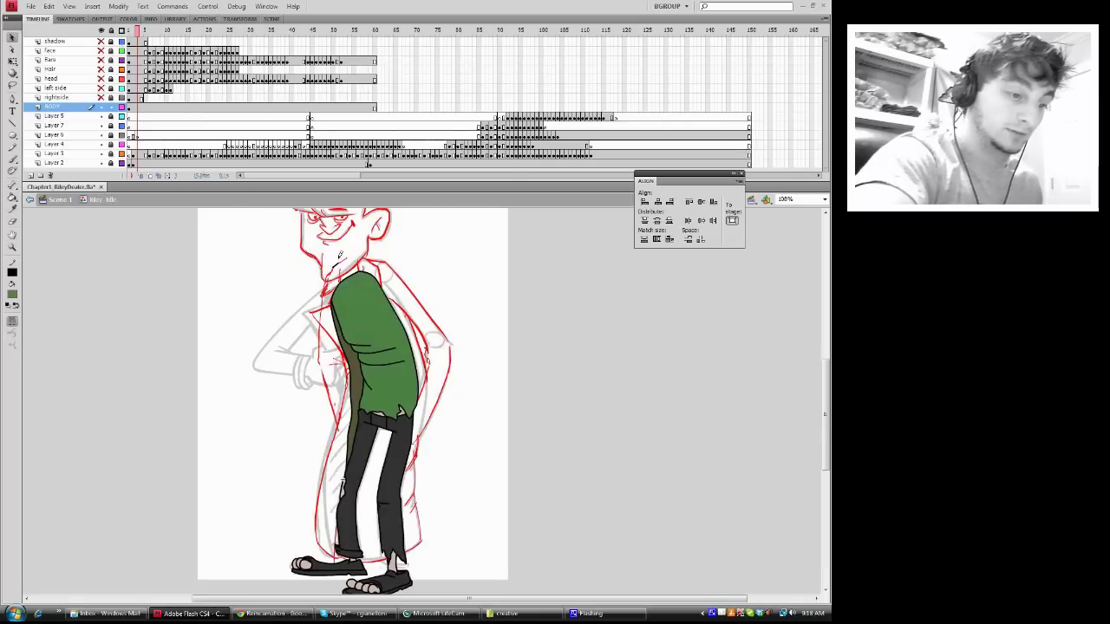
key(ctrl+a)
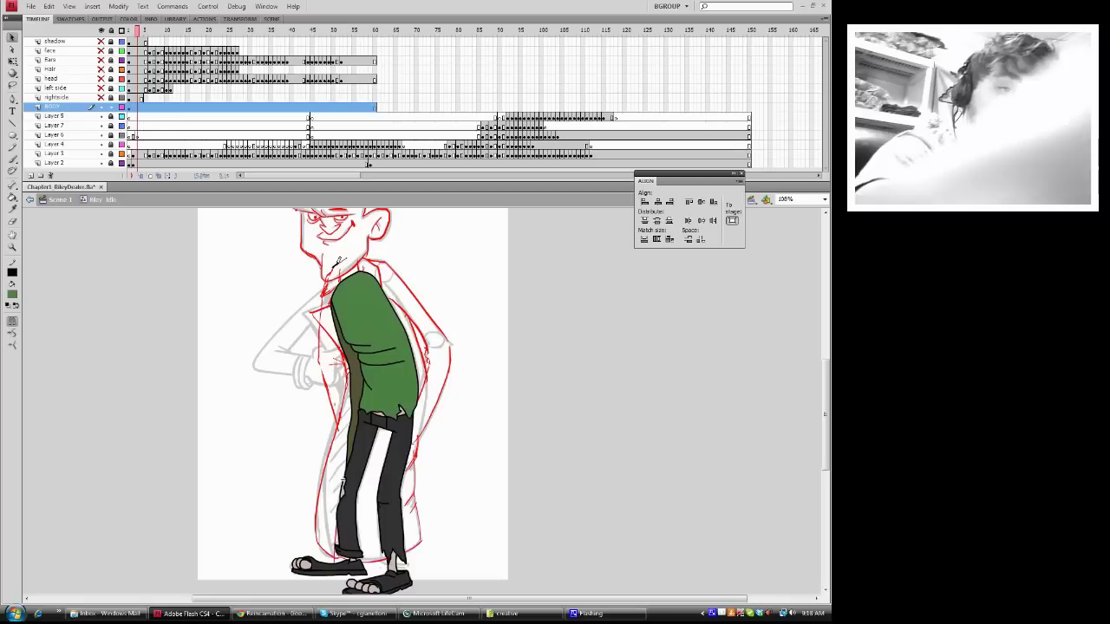
click(263, 247)
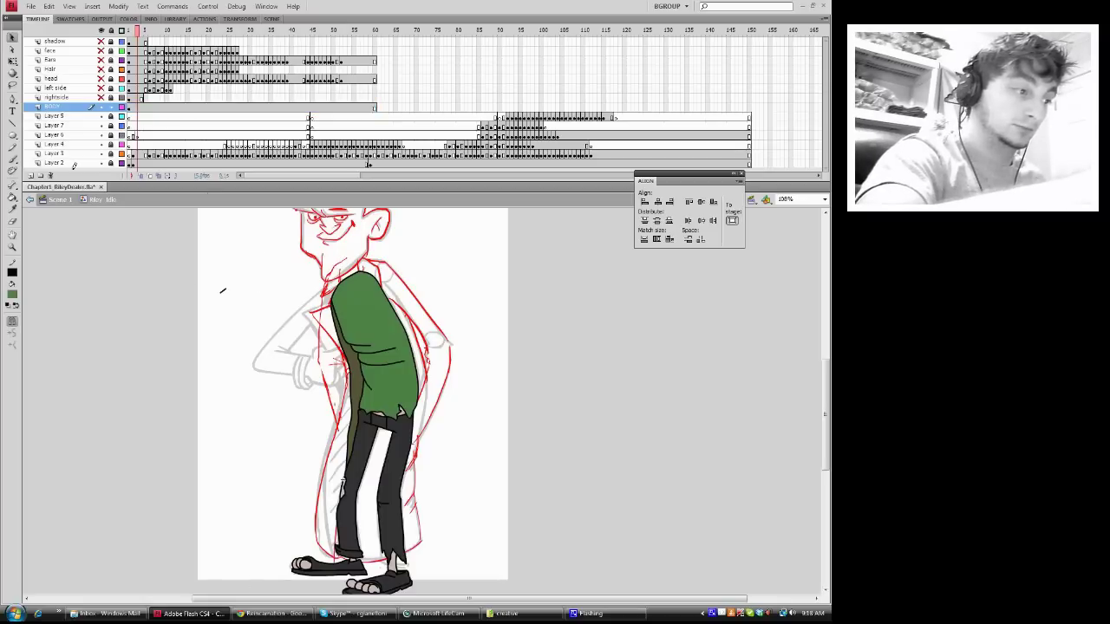
- Create a new layer above BODY and paste the neck in place on it
click(30, 174)
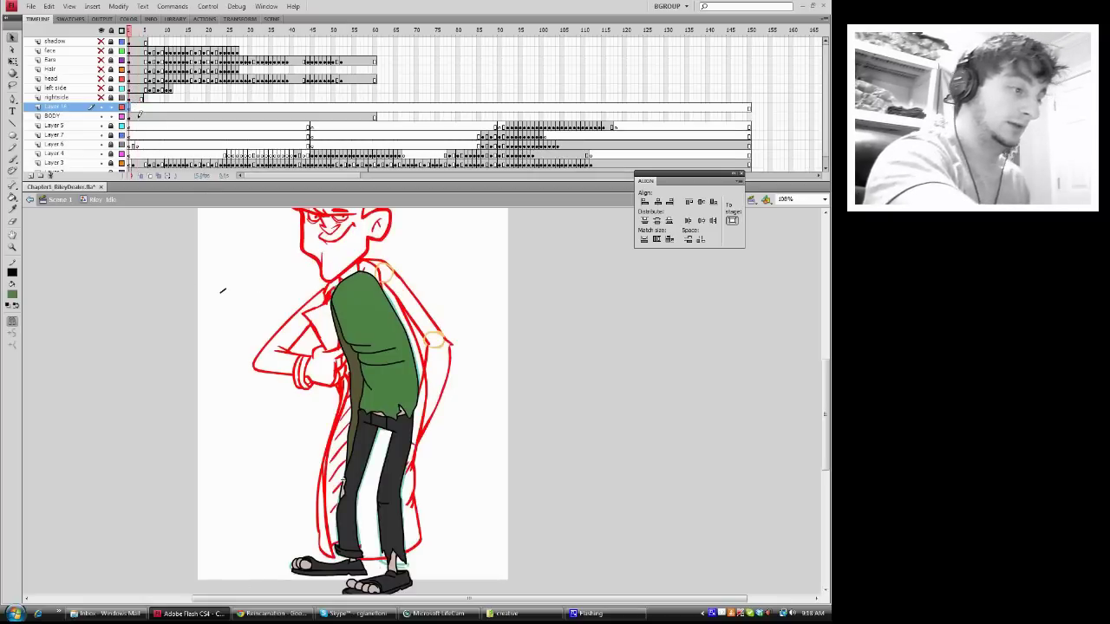
right_click(220, 241)
click(256, 285)
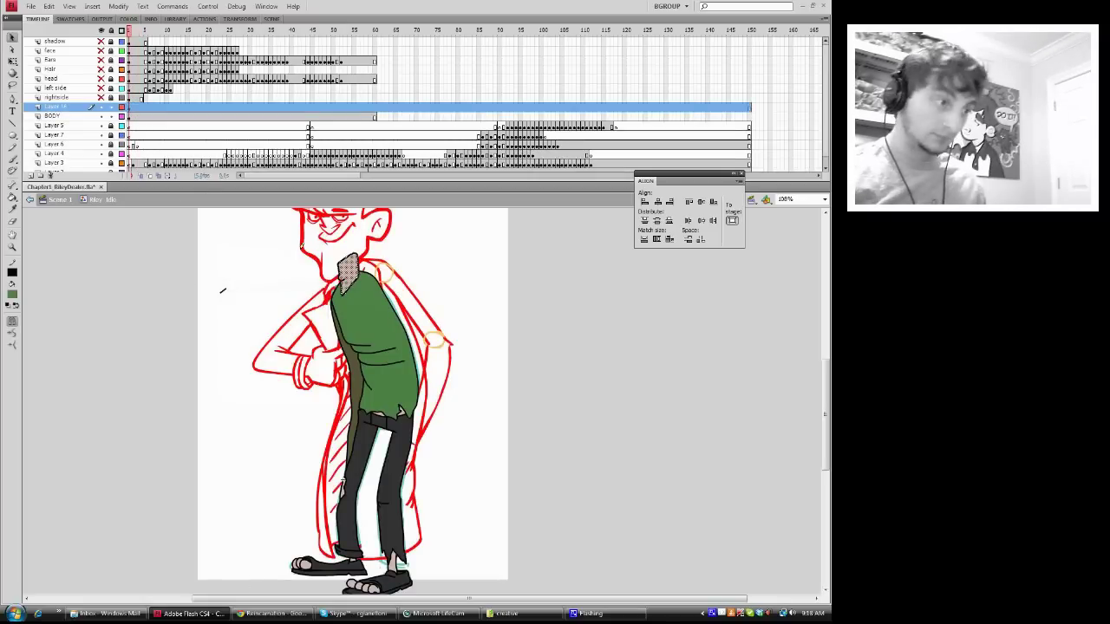
click(222, 289)
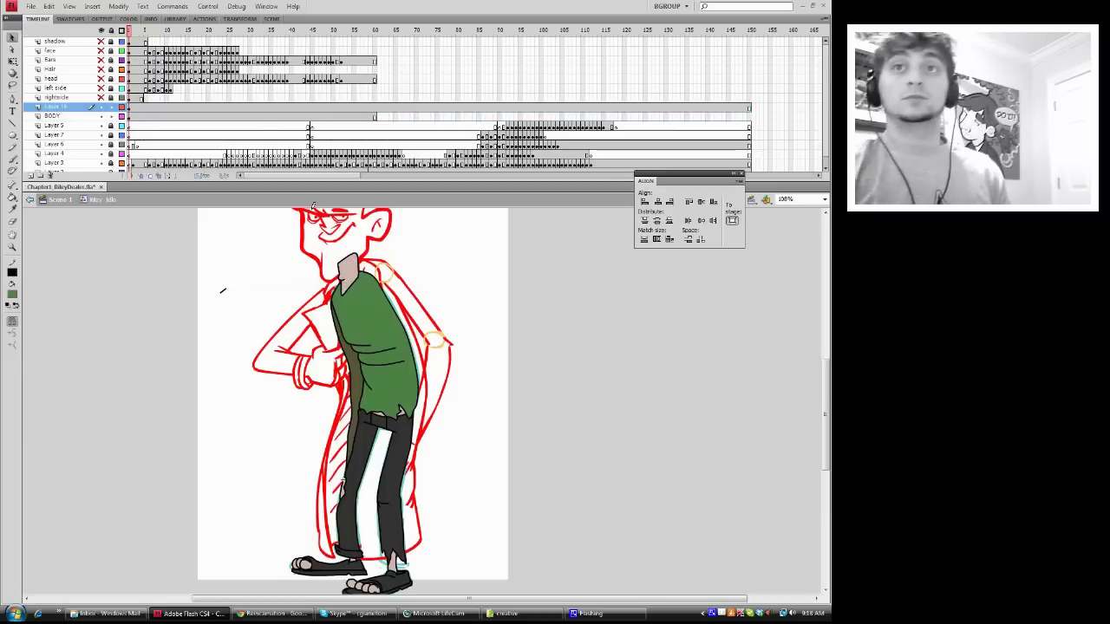
- Rename the new layer above BODY as neck
drag(198, 322, 239, 274)
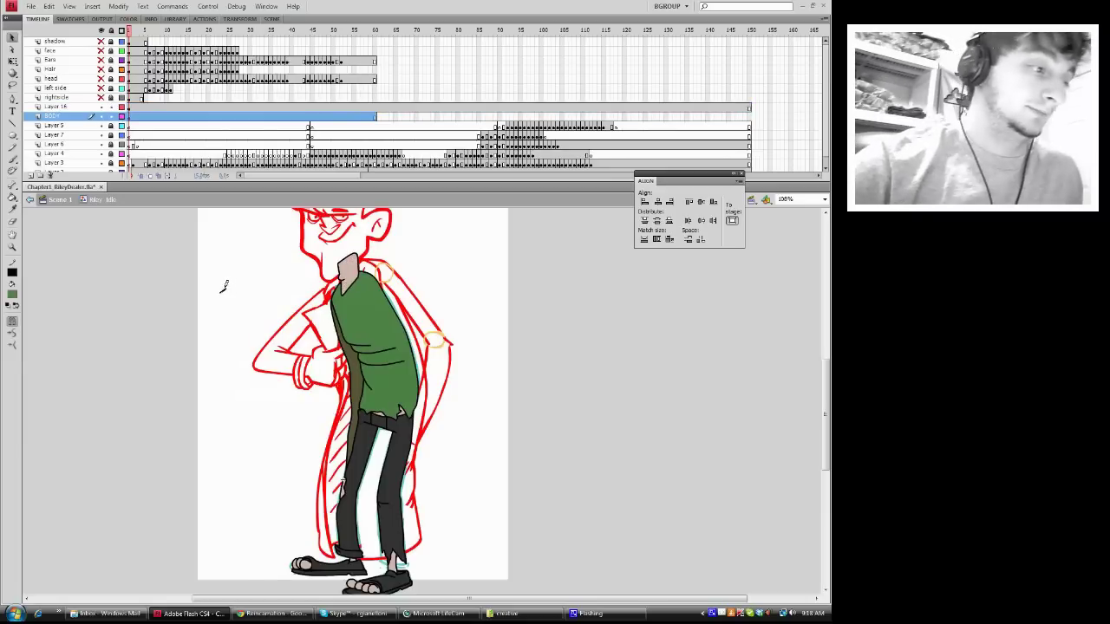
right_click(223, 287)
click(250, 321)
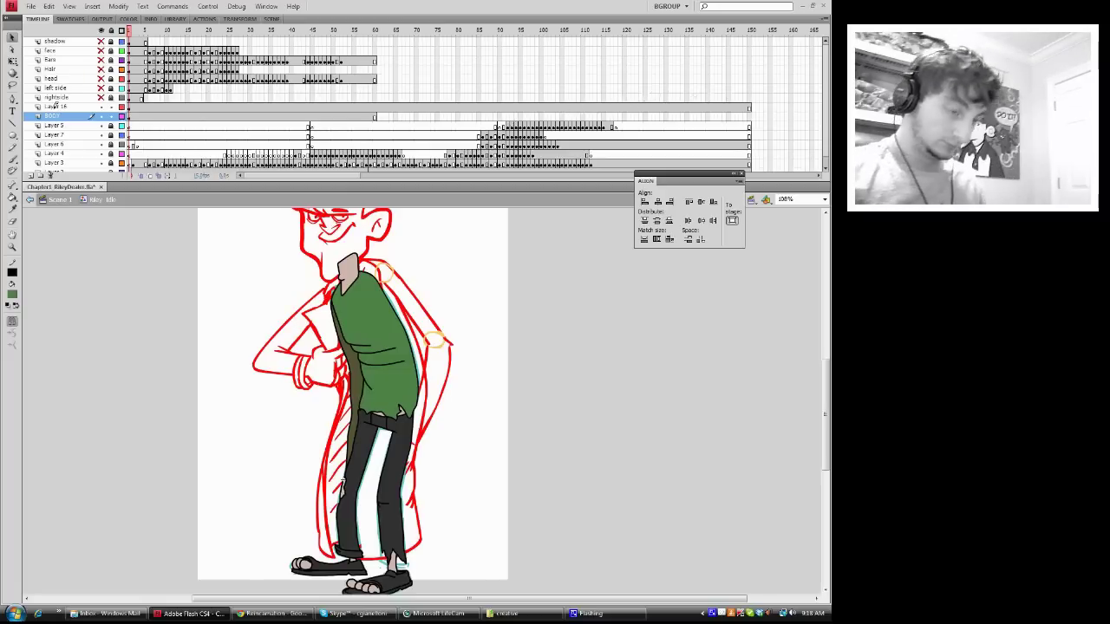
click(55, 105)
double_click(56, 105)
text(neck)
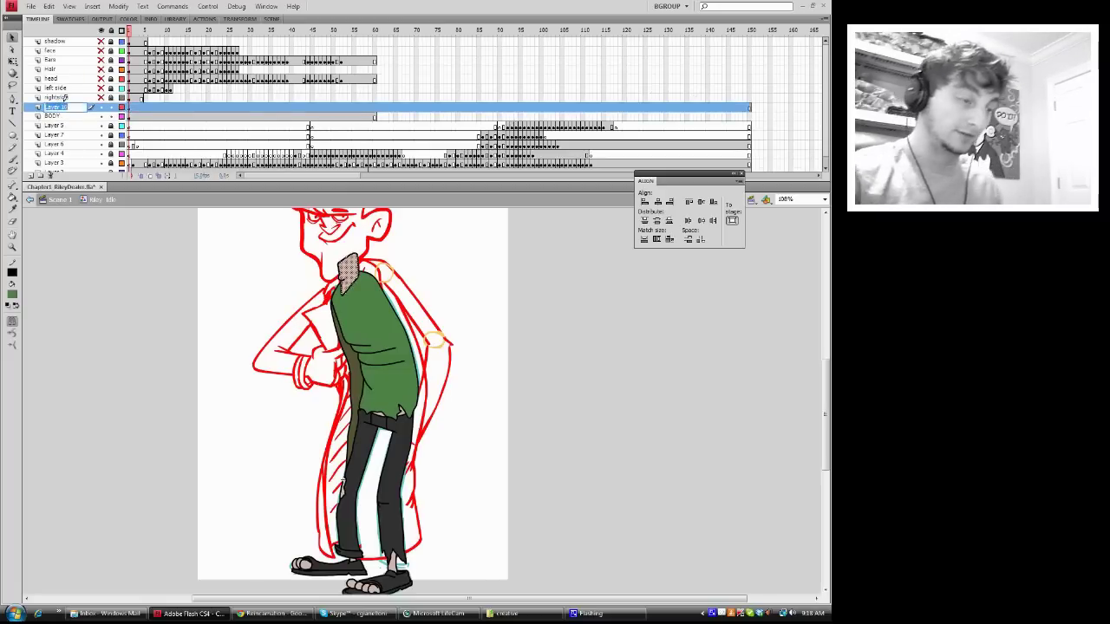
click(460, 333)
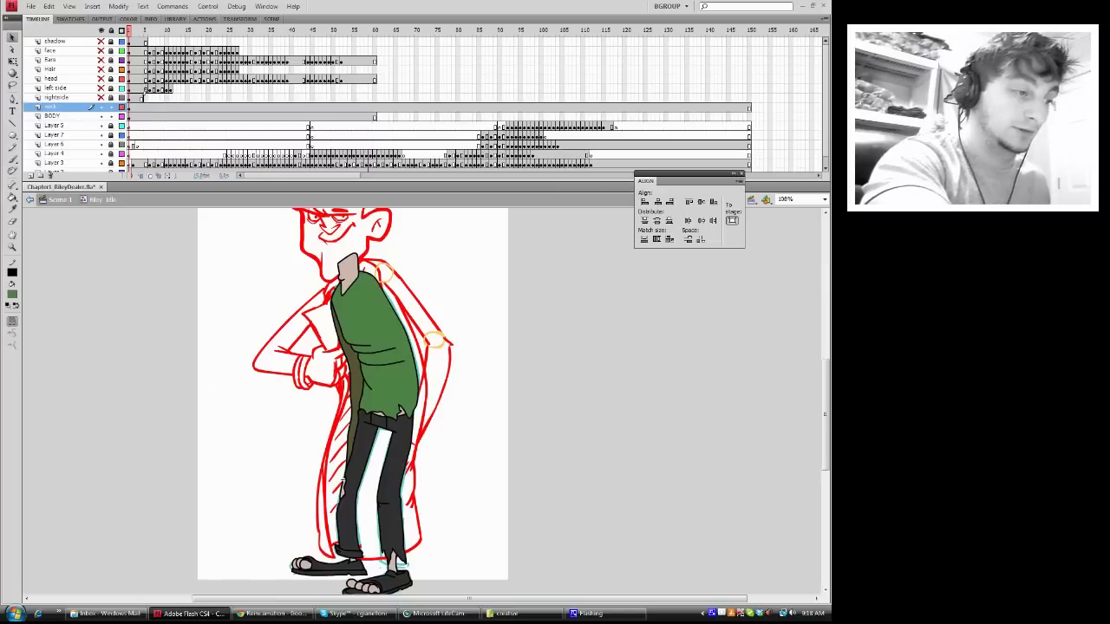
- Remove the neck layer's frames from frame 6 onward
click(146, 105)
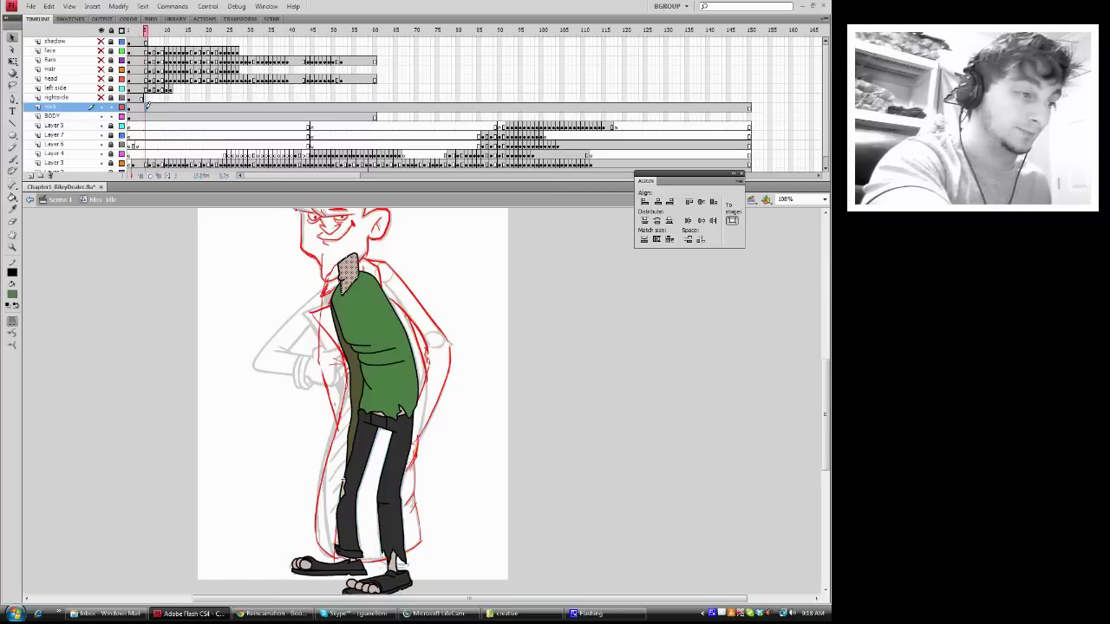
click(148, 102)
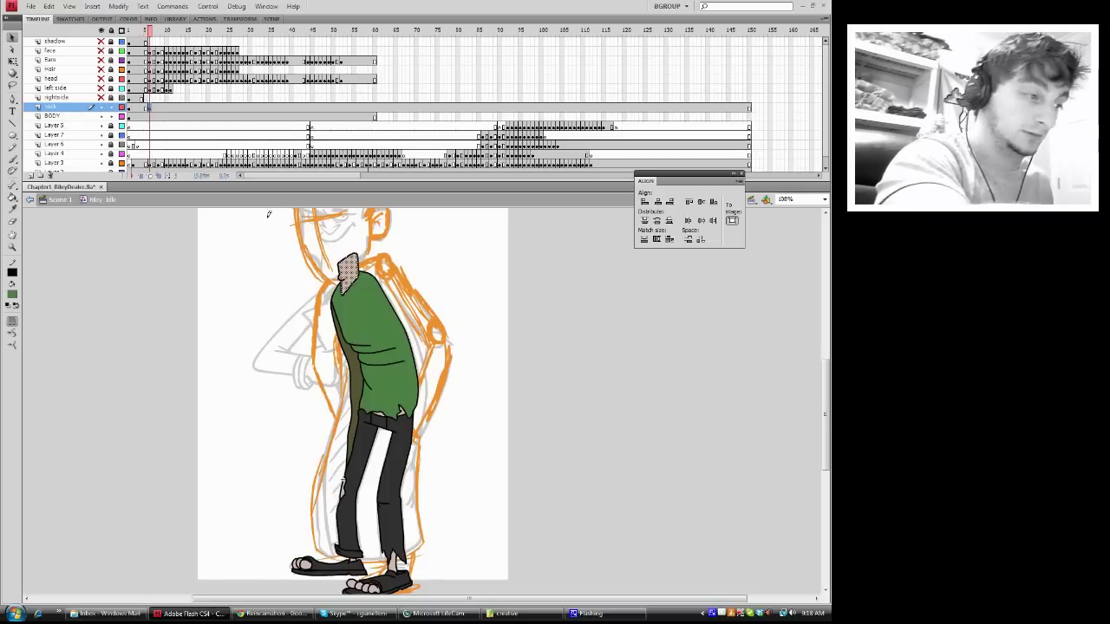
click(162, 105)
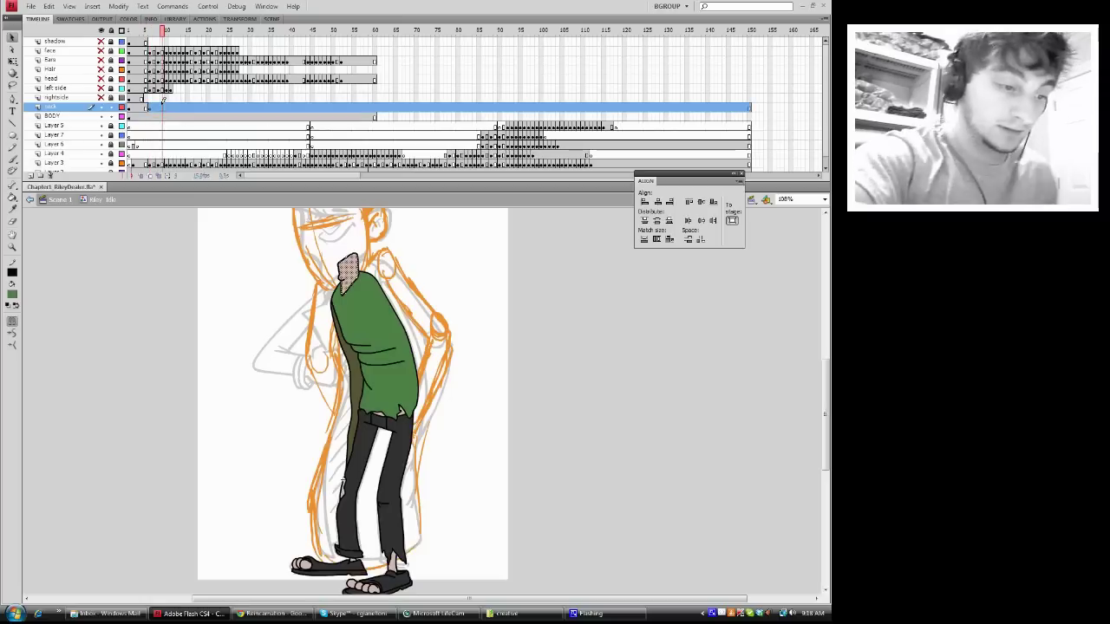
right_click(162, 106)
click(196, 163)
- Insert a keyframe at frame 6 of the neck layer and check the neck's fit under the chin with all layers shown
click(149, 104)
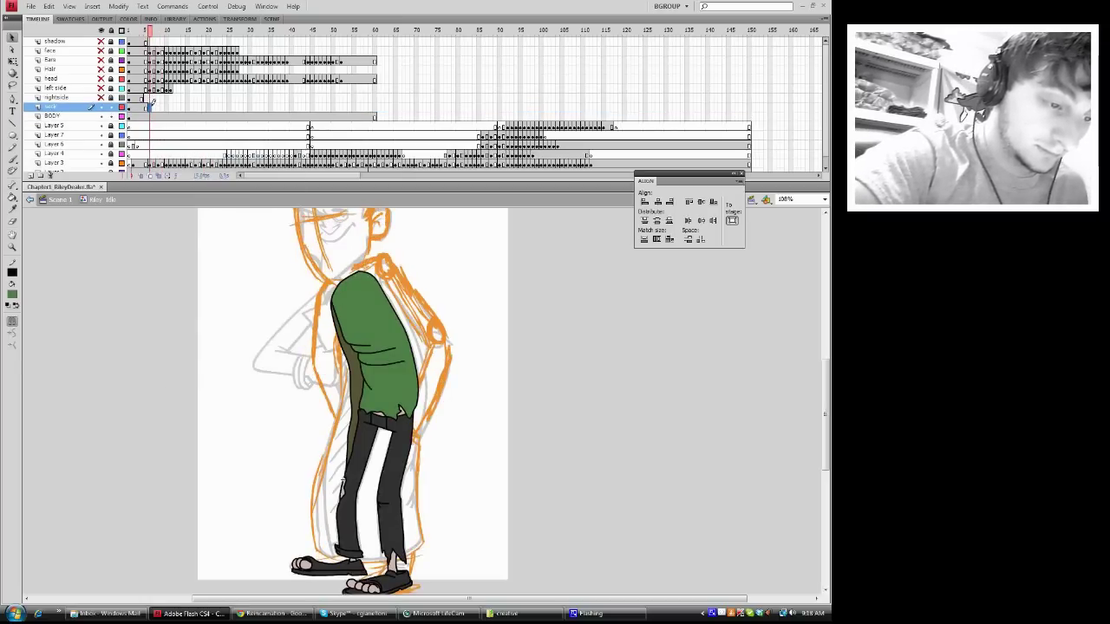
right_click(150, 106)
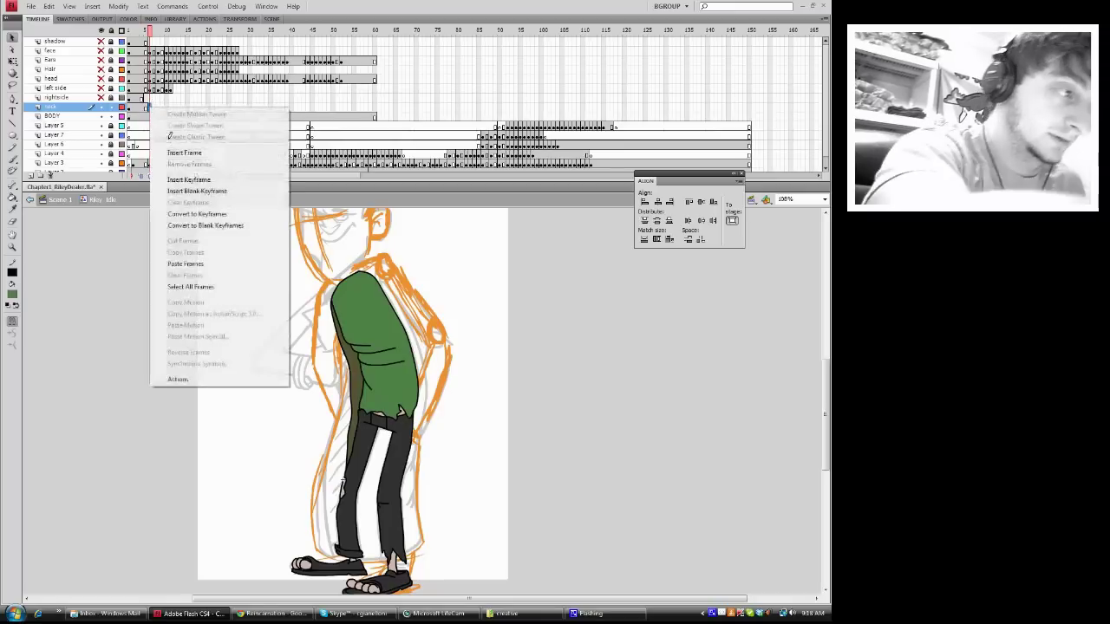
click(182, 179)
click(103, 29)
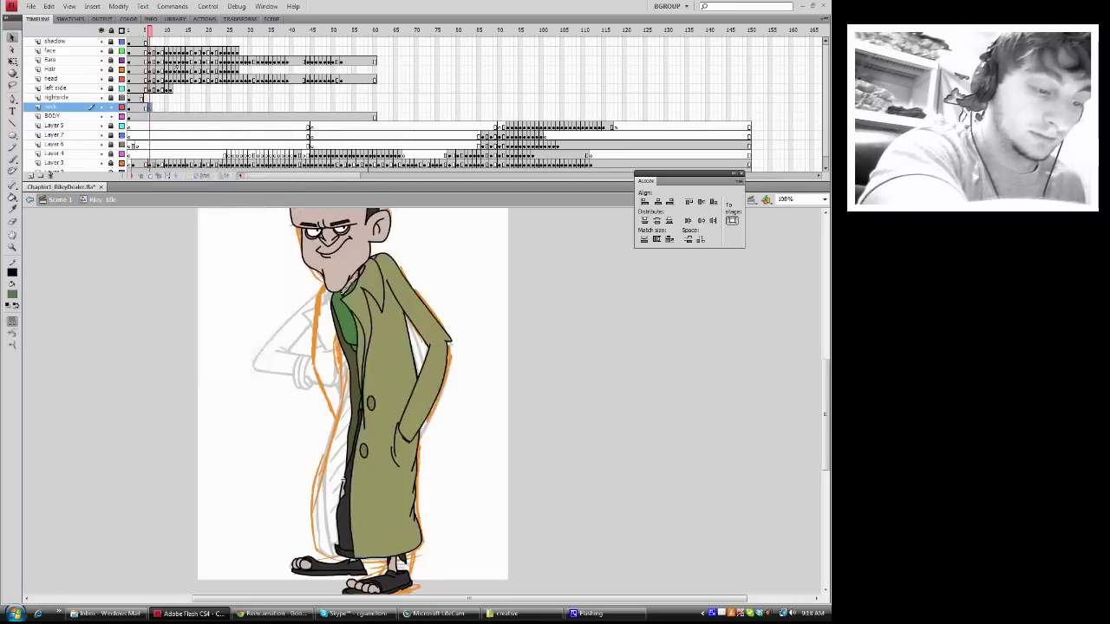
drag(149, 26, 150, 25)
key(q)
click(347, 276)
click(351, 287)
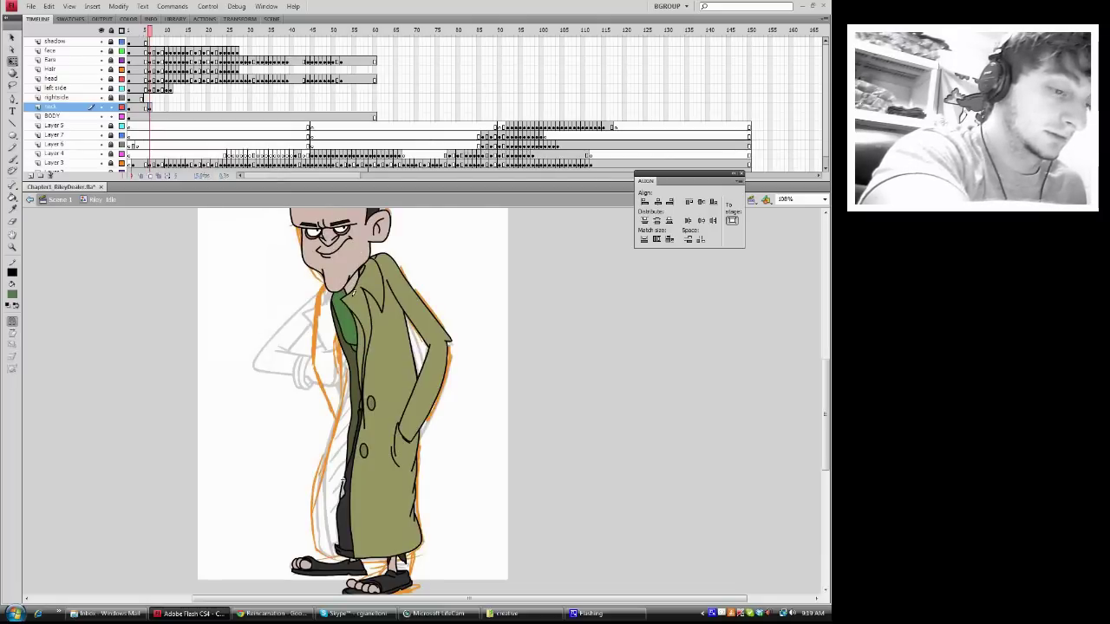
- Extend the neck layer with regular frames through frame 11, holding the same neck pose
click(159, 105)
right_click(162, 106)
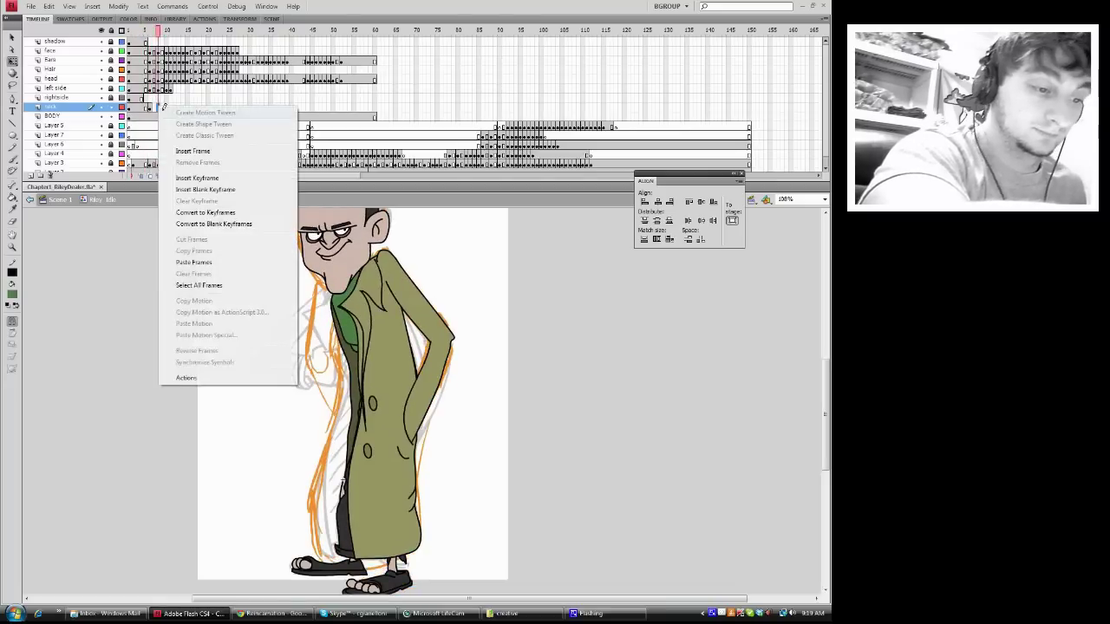
click(191, 151)
mouse_move(158, 24)
mouse_down()
mouse_move(149, 27)
mouse_move(159, 28)
mouse_up()
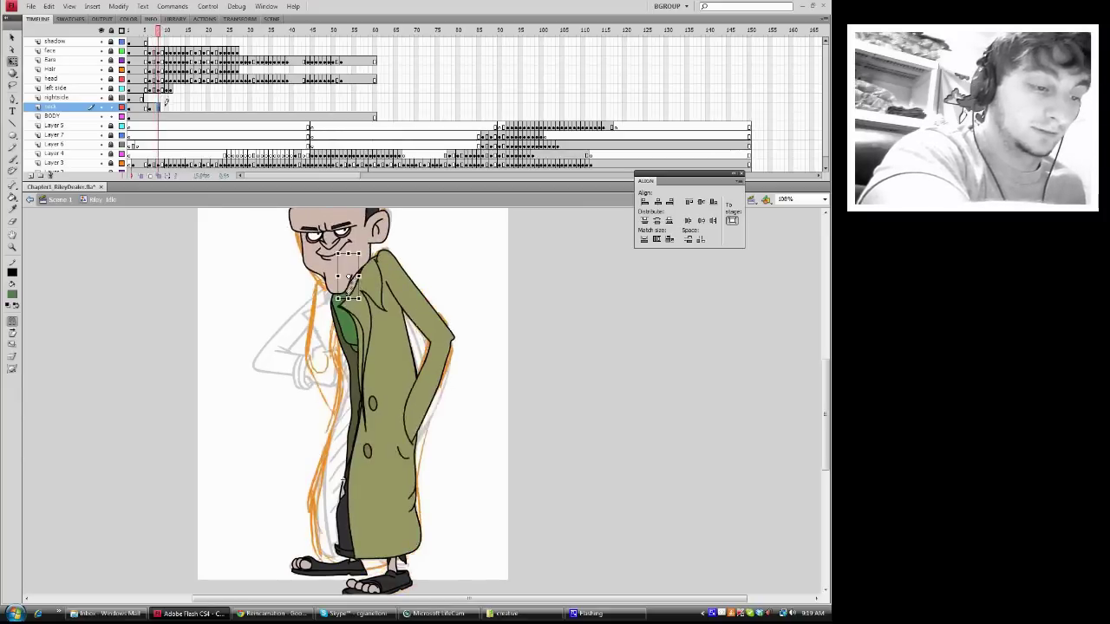
right_click(162, 106)
click(185, 150)
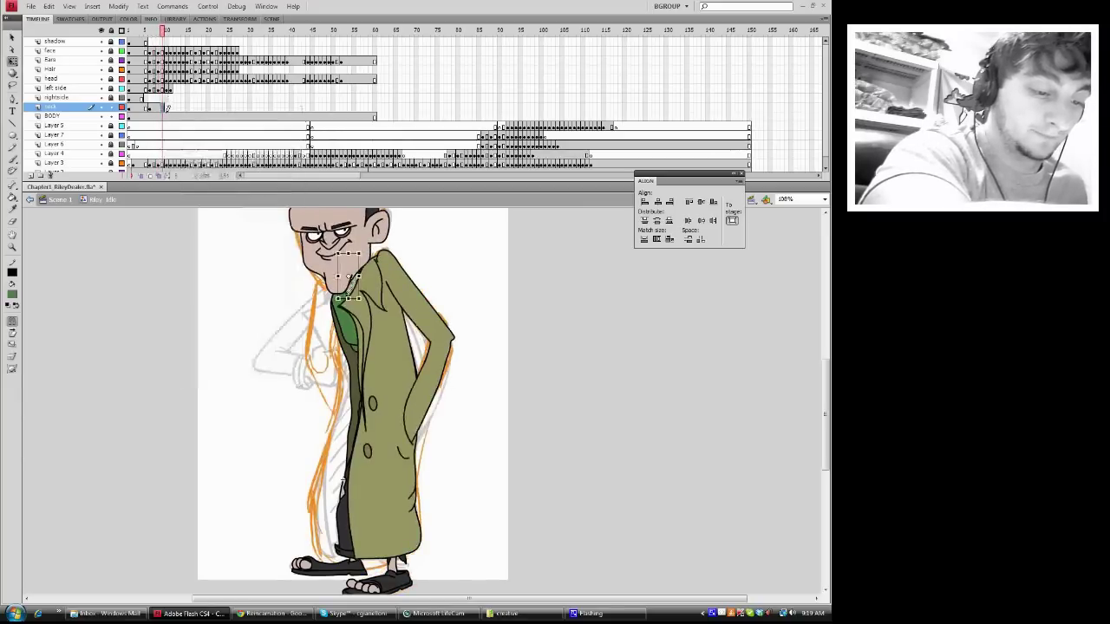
click(167, 106)
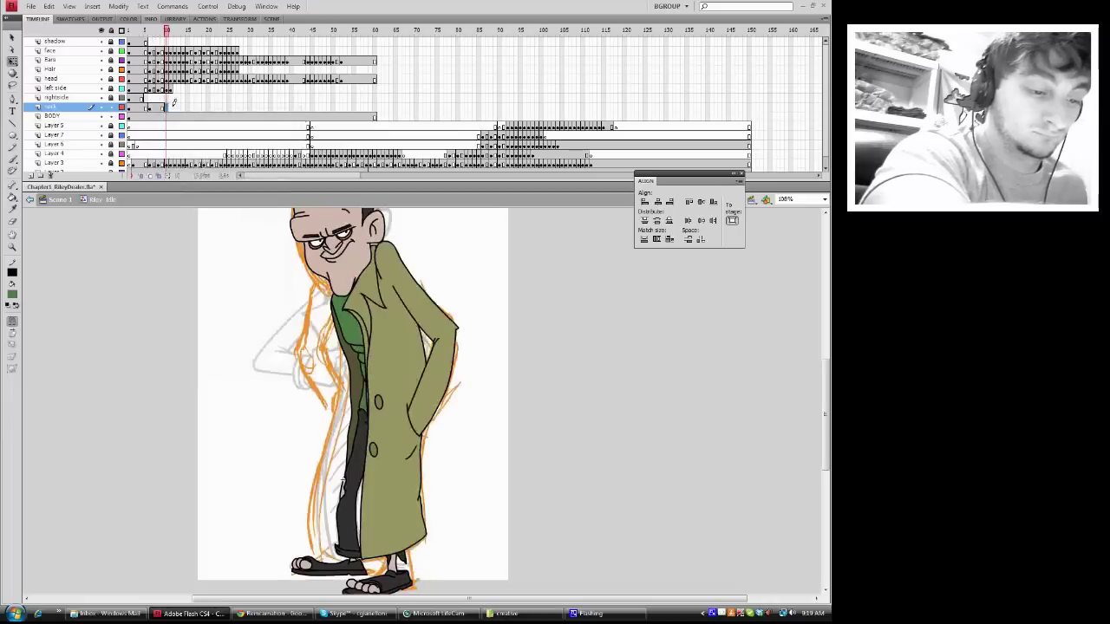
click(172, 103)
right_click(171, 102)
click(195, 144)
- Insert a neck keyframe at frame 12 and skew the neck toward the lowered, forward-leaning head with Free Transform
mouse_move(170, 28)
mouse_down()
mouse_move(133, 29)
mouse_move(185, 22)
mouse_move(149, 26)
mouse_move(174, 19)
mouse_up()
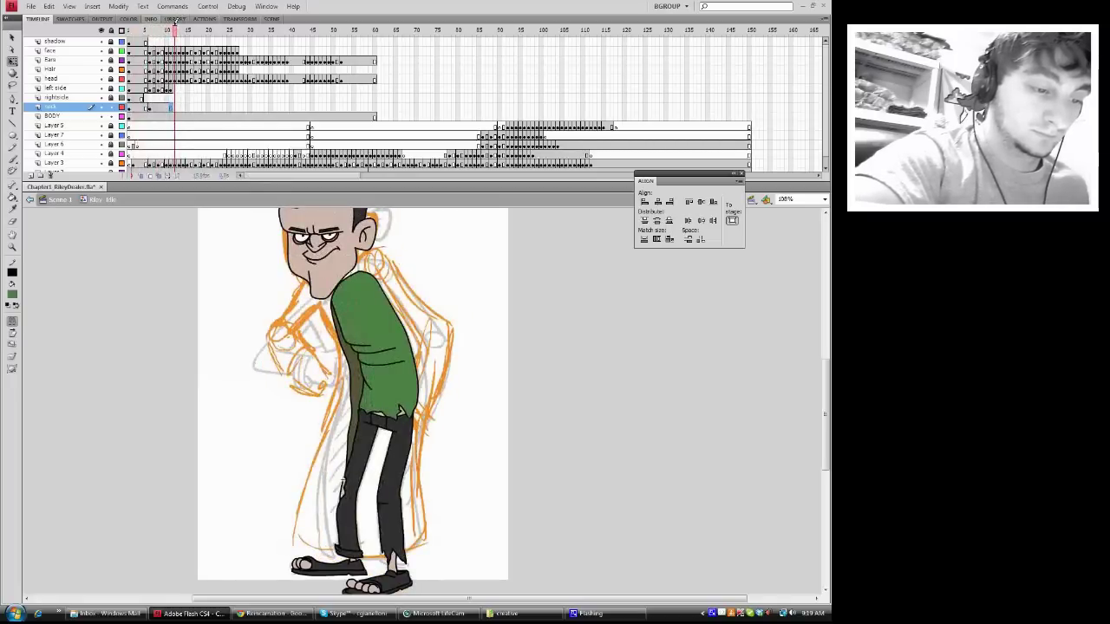
right_click(177, 107)
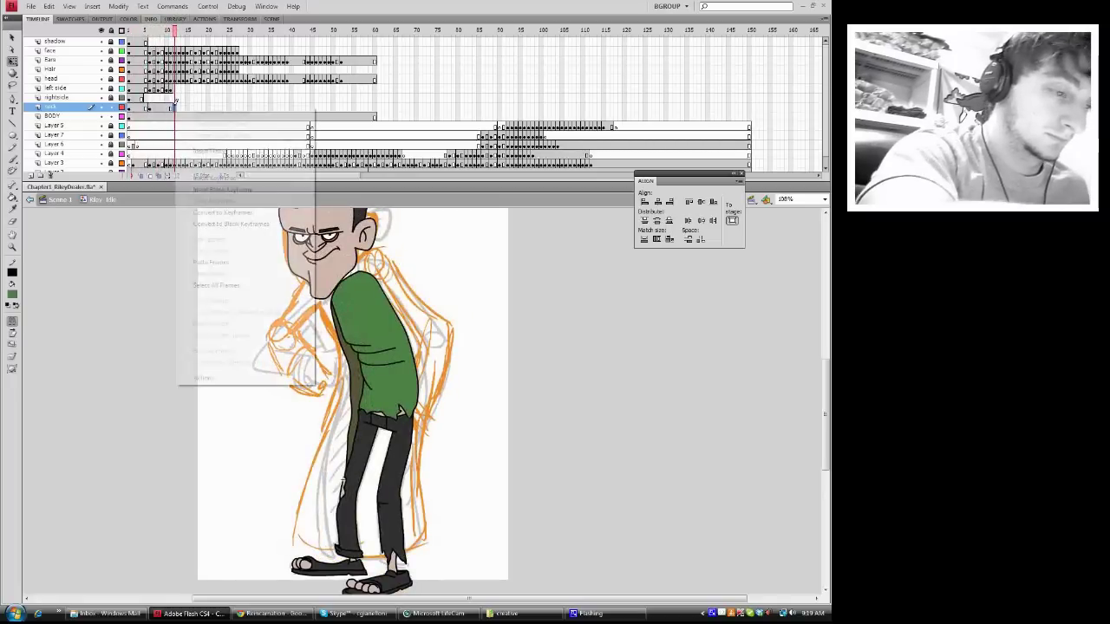
click(208, 177)
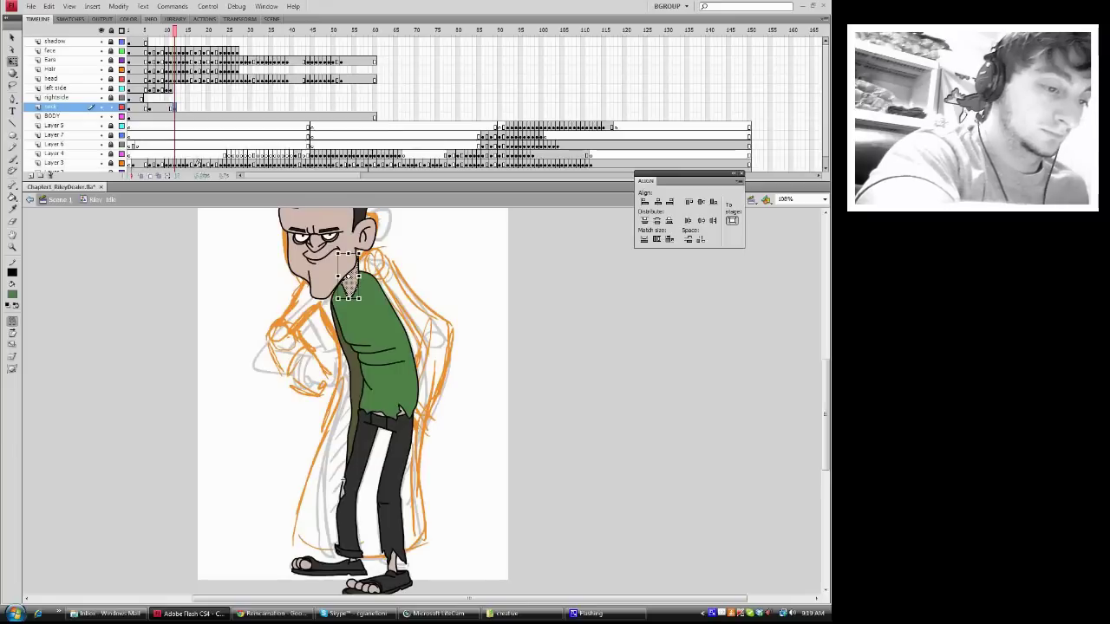
drag(345, 251, 331, 262)
click(357, 270)
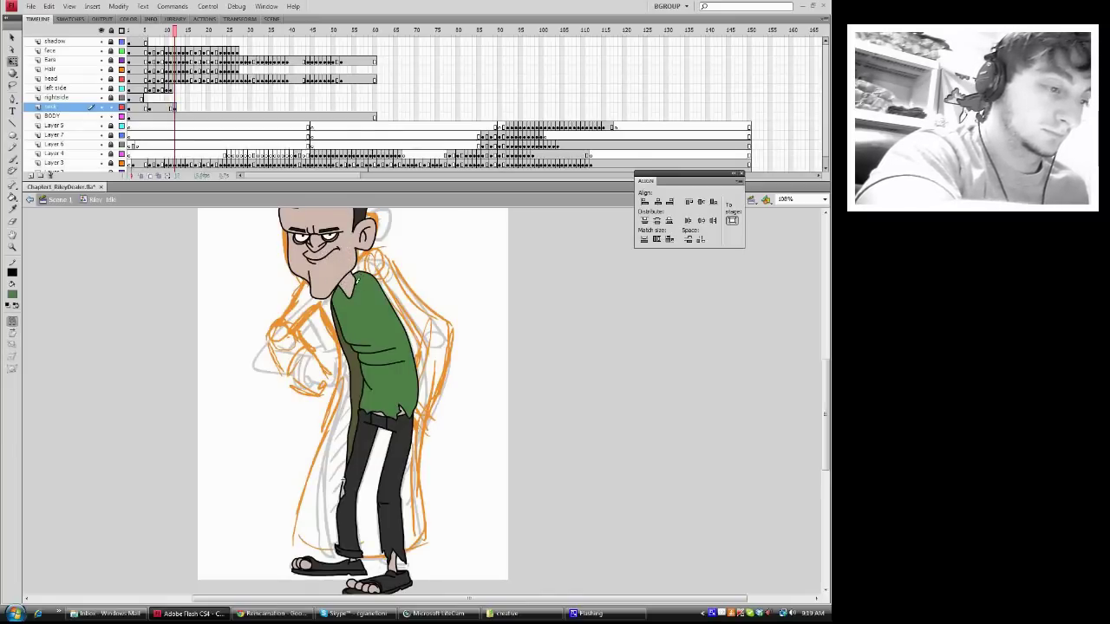
click(351, 279)
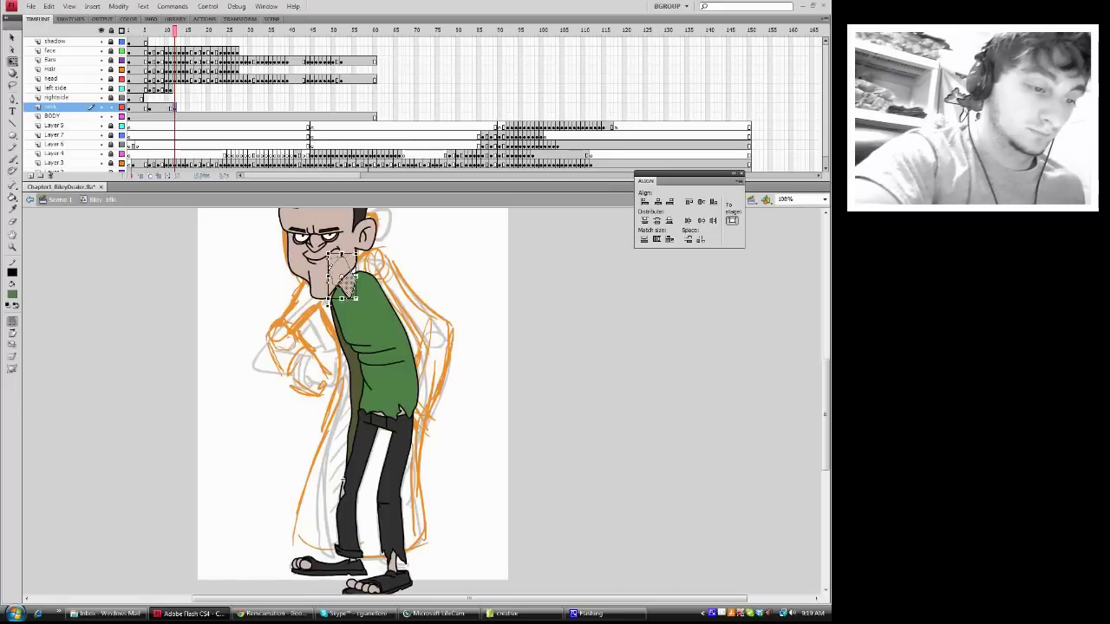
drag(330, 285, 330, 294)
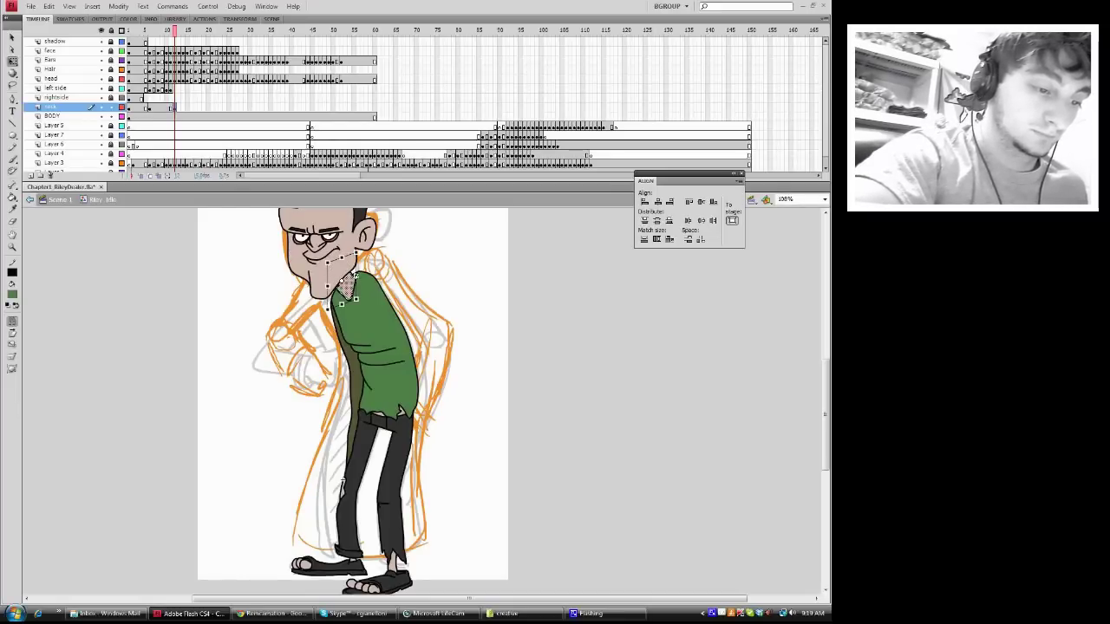
- Insert a keyframe at frame 13 of the neck layer
click(178, 107)
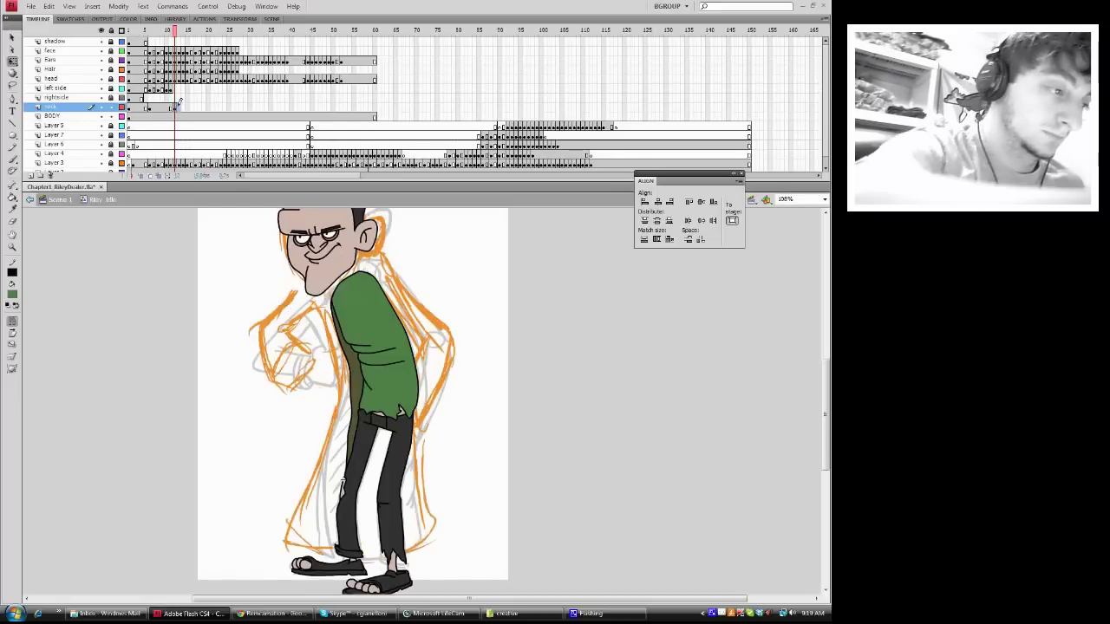
right_click(179, 106)
click(215, 179)
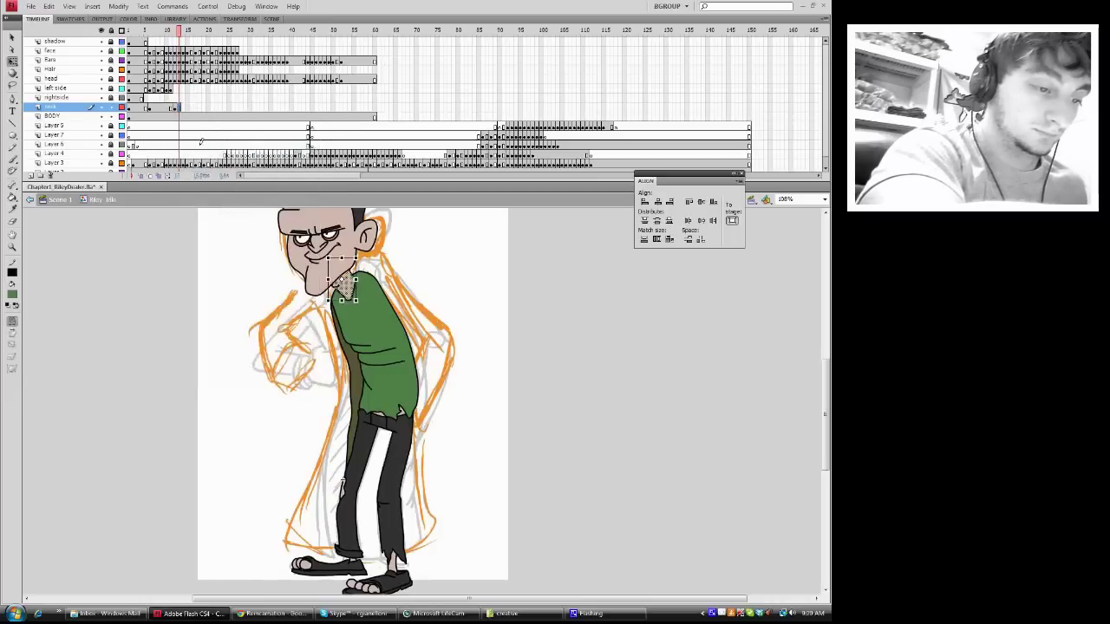
drag(178, 31, 181, 31)
- Insert a neck keyframe at frame 14 and skew the top of the neck back to follow the raised head
click(183, 106)
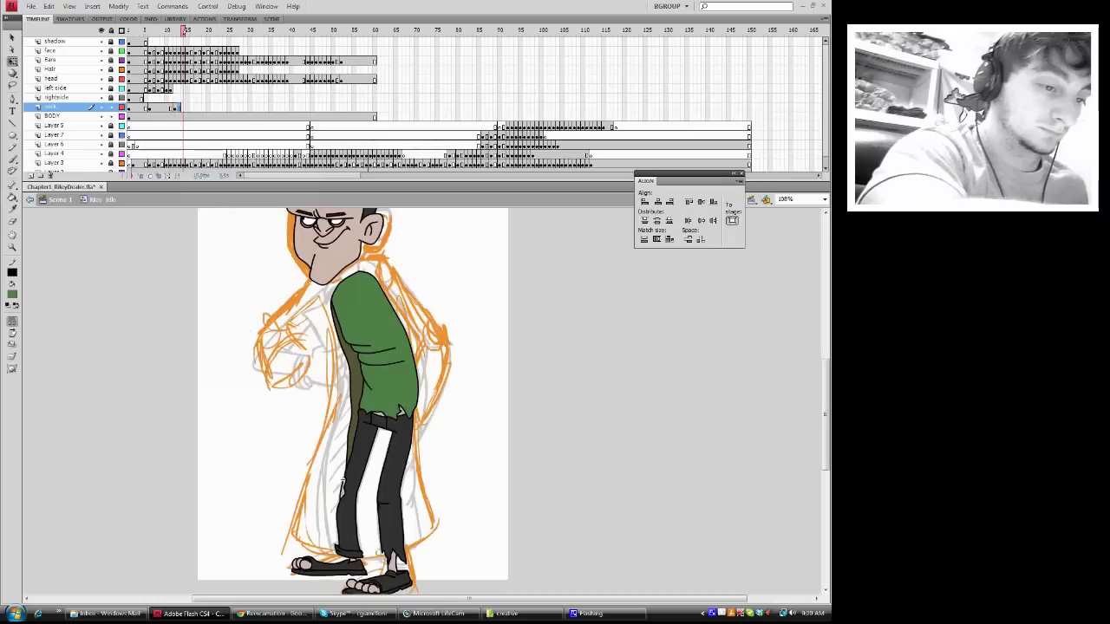
right_click(183, 106)
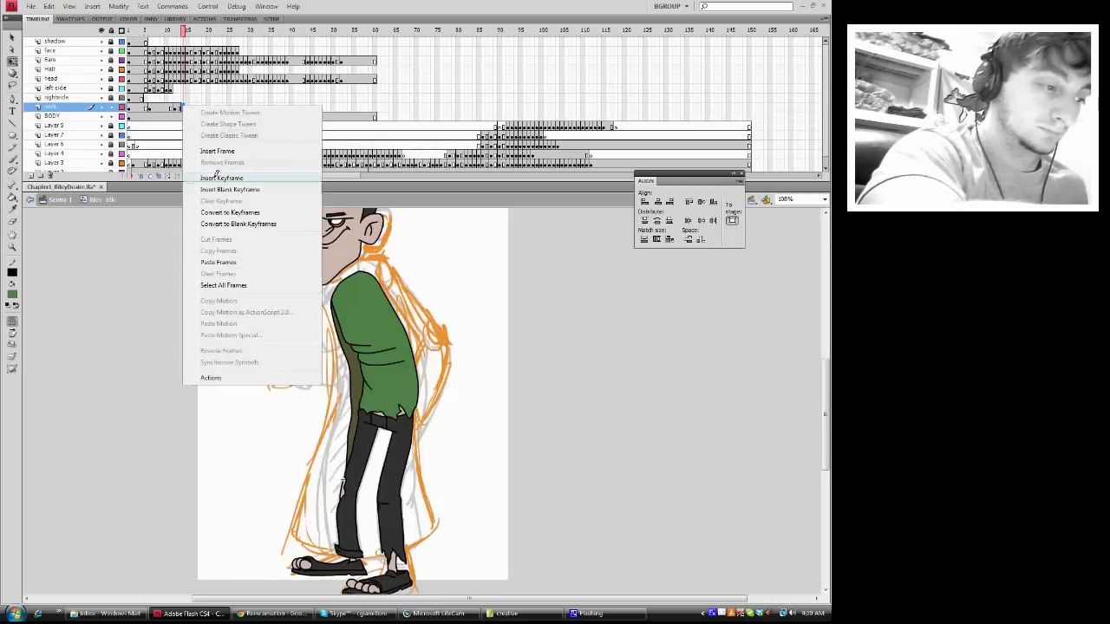
click(217, 179)
mouse_move(348, 258)
mouse_down()
mouse_move(335, 264)
mouse_move(354, 255)
mouse_up()
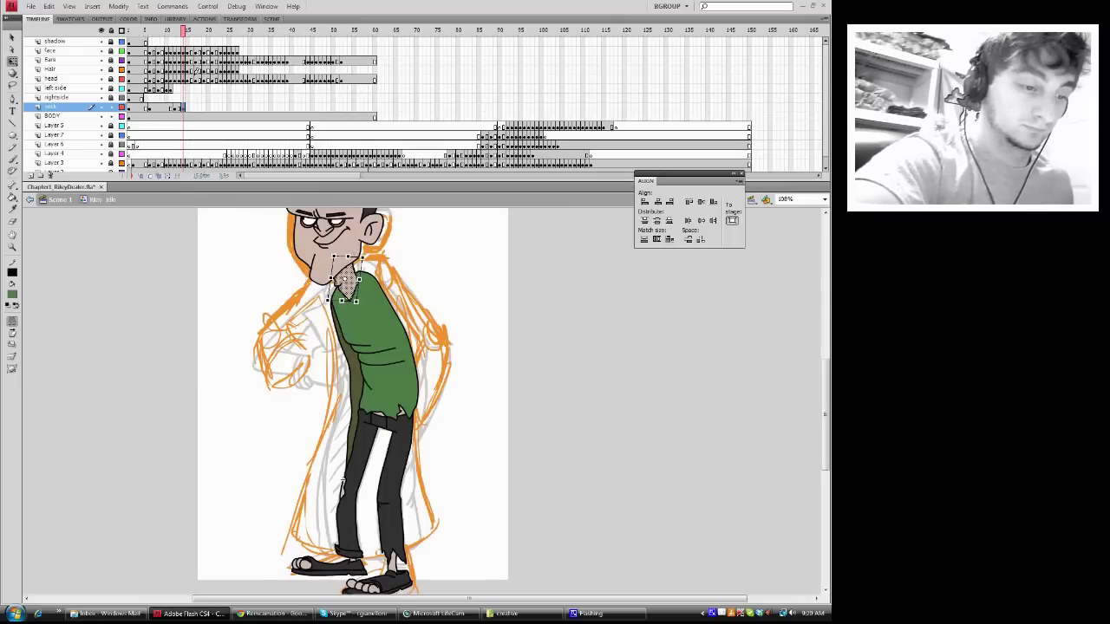
- Extend the neck layer through frame 15 and compare the neck's position against the preceding frame
key(comma)
drag(179, 30, 189, 29)
key(comma)
key(period)
right_click(187, 107)
click(222, 153)
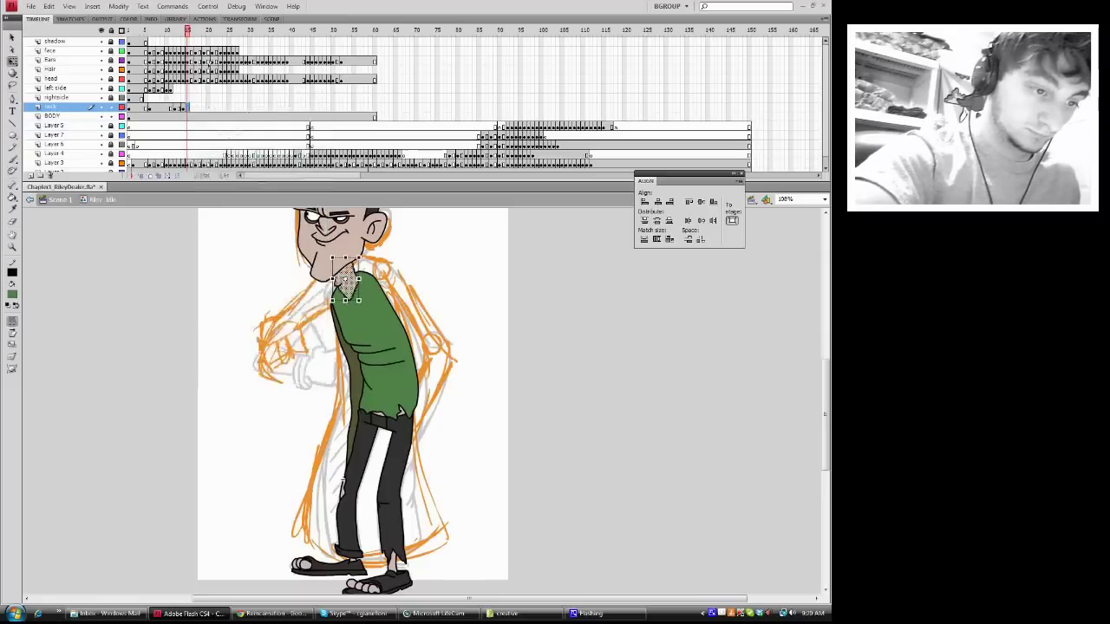
drag(188, 29, 184, 29)
key(period)
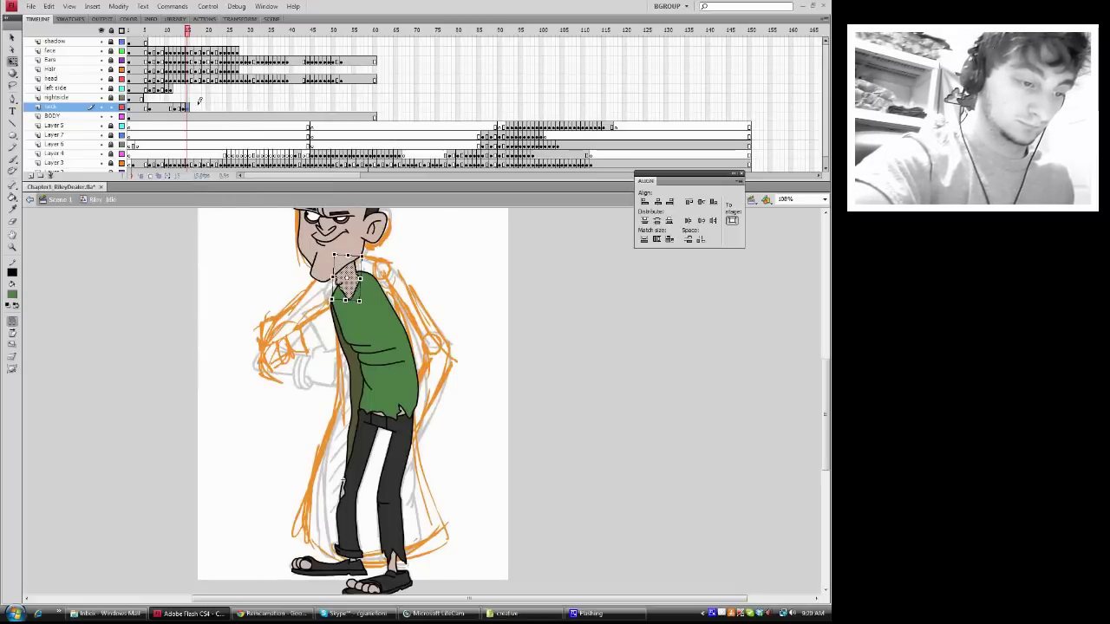
- Insert a neck keyframe at frame 17 and skew the top of the neck slightly toward the head
click(195, 106)
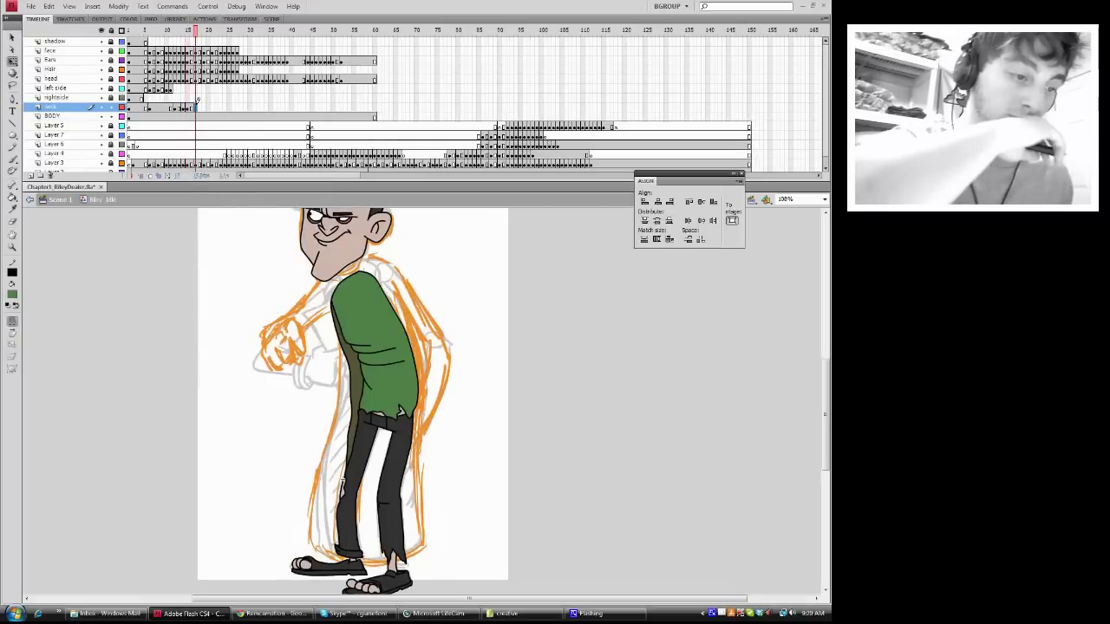
key(F6)
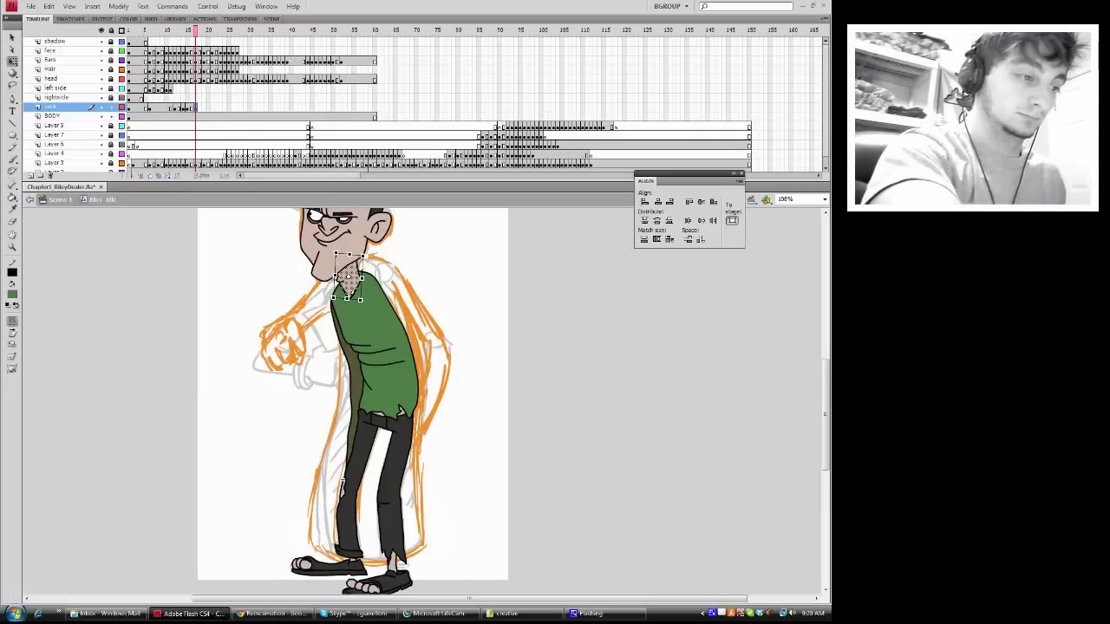
drag(356, 252, 358, 251)
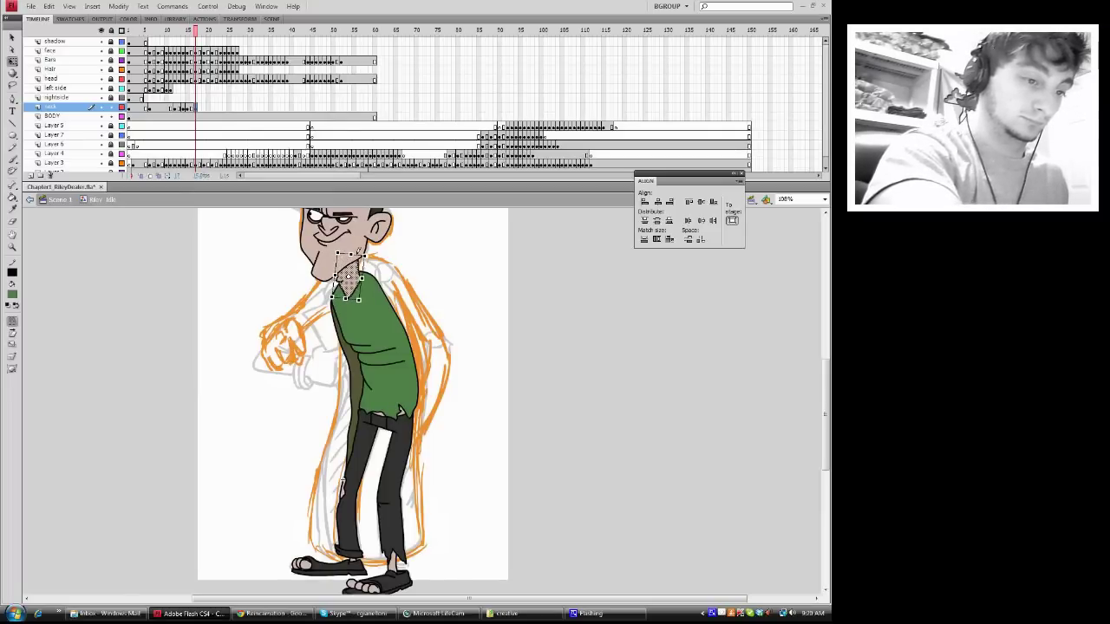
- Insert a neck keyframe at frame 19 and skew the top of the neck to line up under the raised head
click(205, 107)
key(F6)
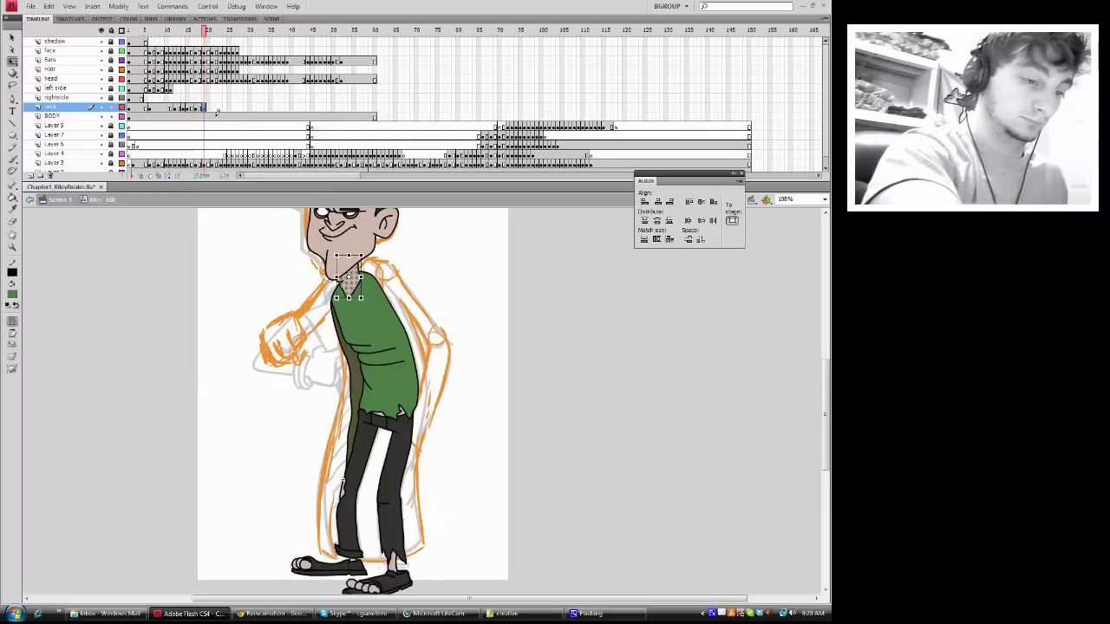
drag(357, 250, 359, 248)
drag(360, 252, 362, 253)
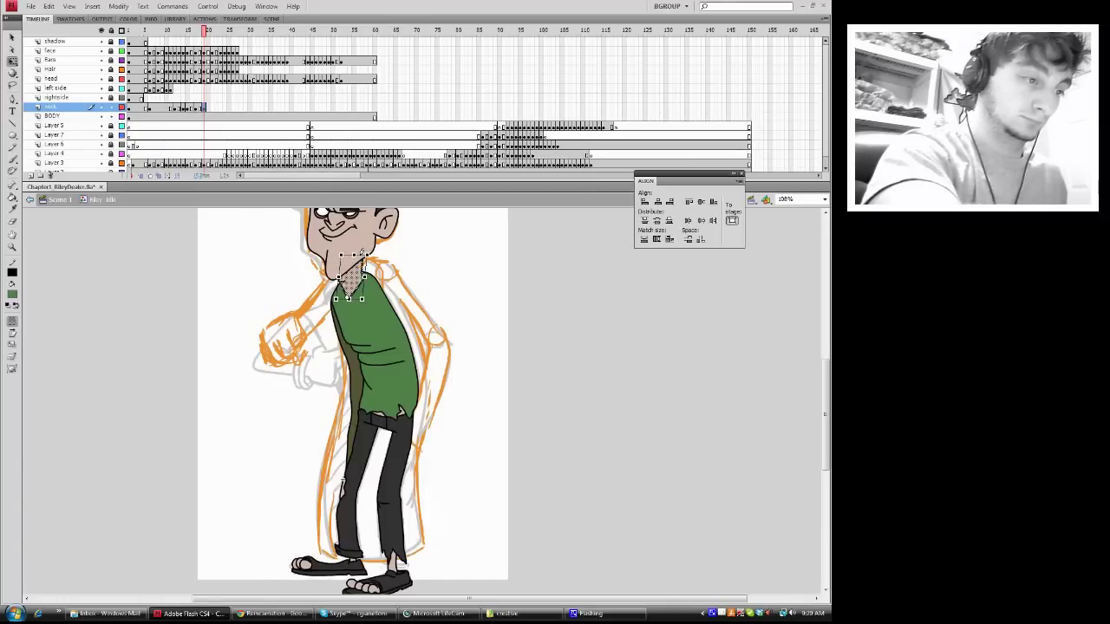
click(382, 266)
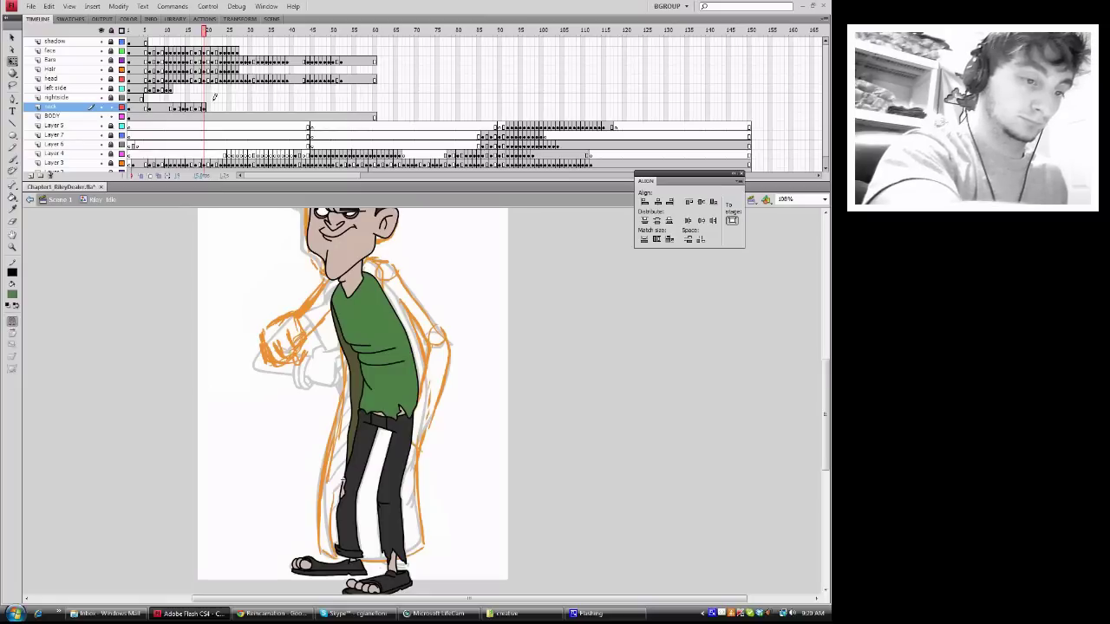
- Insert a neck keyframe at frame 21 and compare the neck's fit there with the preceding frame
click(210, 30)
click(215, 106)
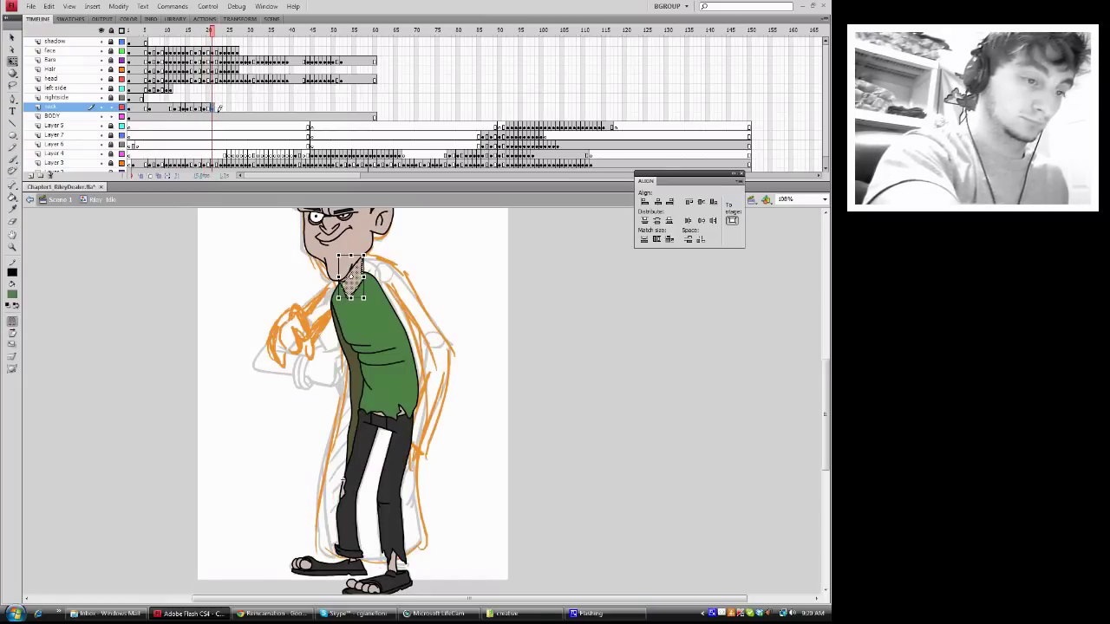
click(210, 107)
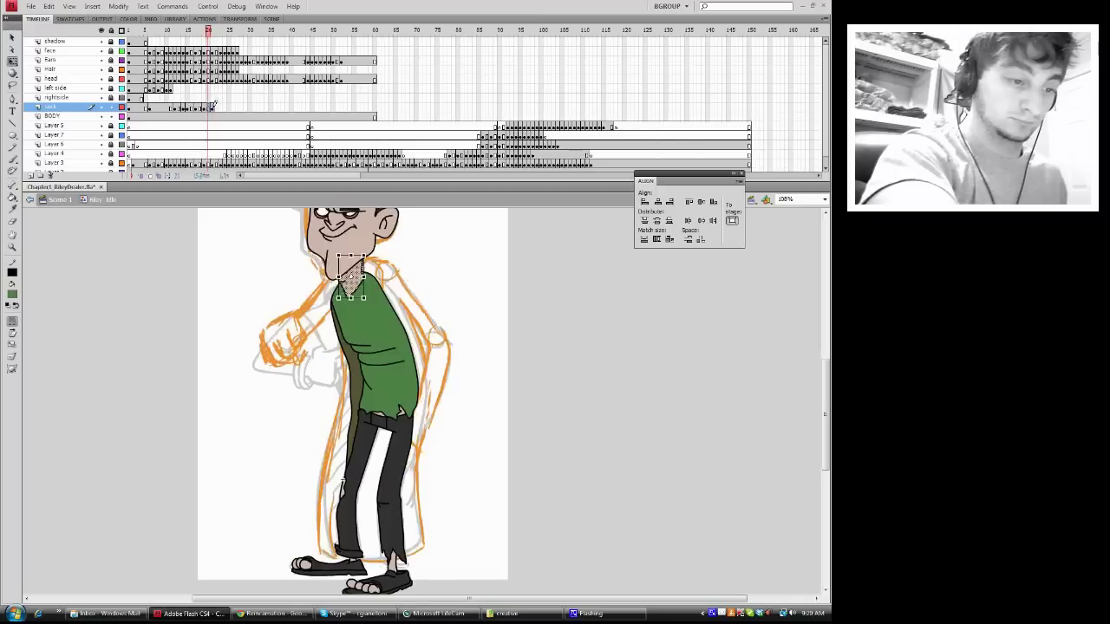
click(214, 106)
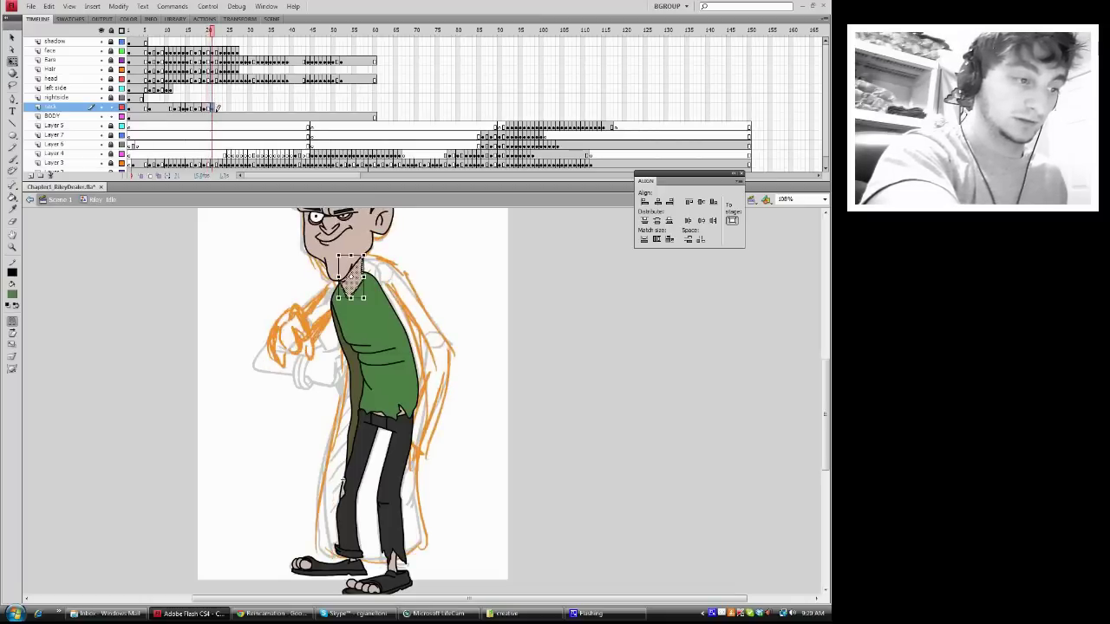
- Move the last neck keyframe along to frame 24, checking the neck against the head at frames 22 and 23
click(219, 107)
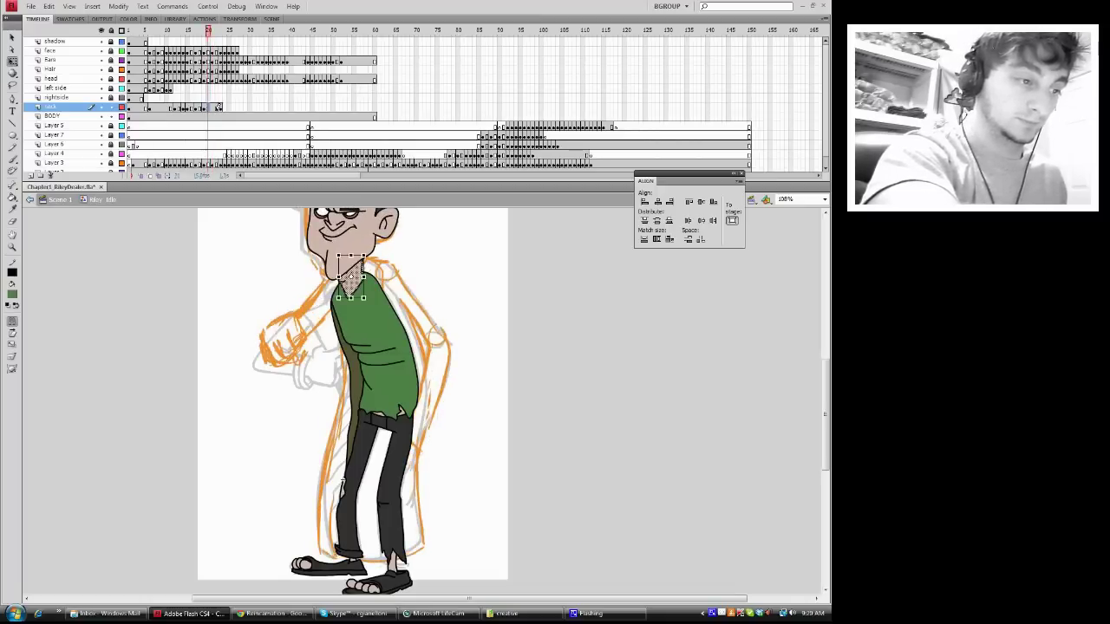
click(223, 106)
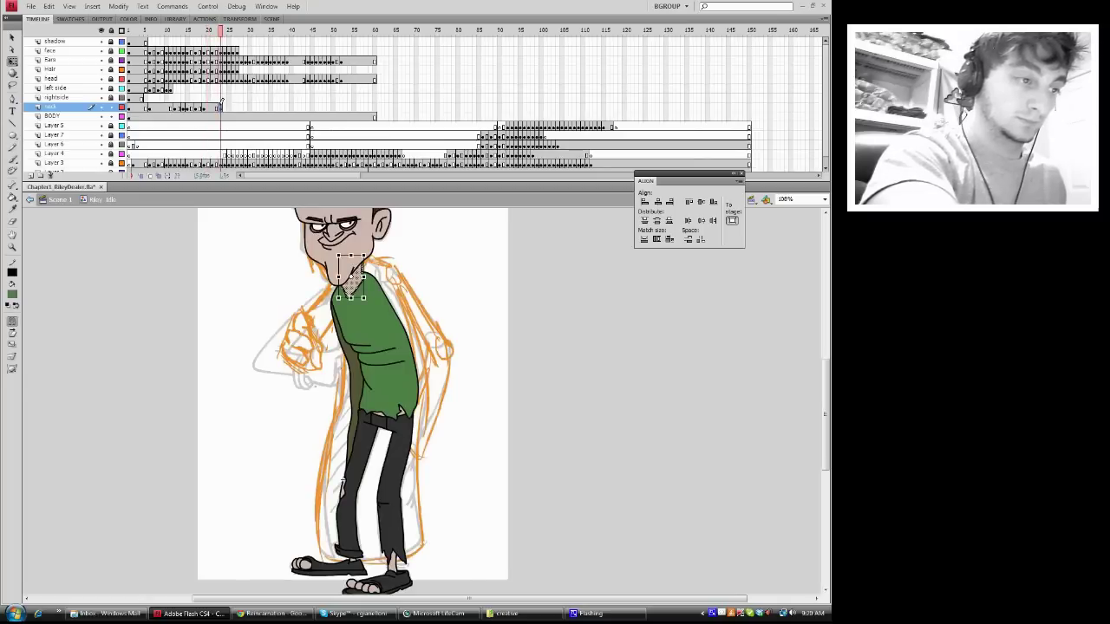
click(217, 106)
click(222, 106)
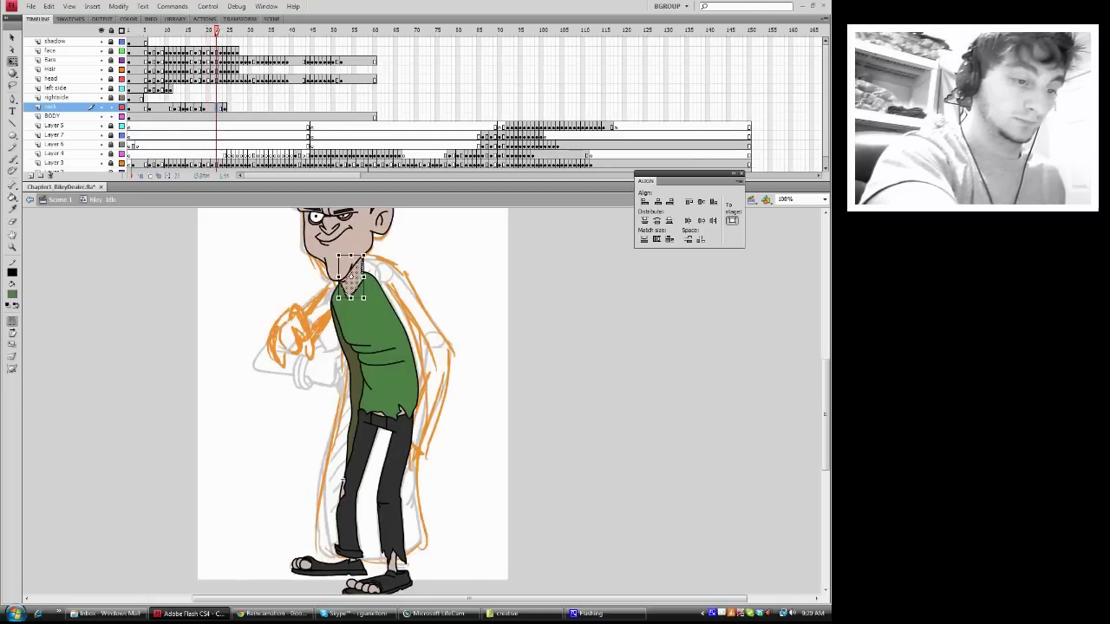
click(216, 107)
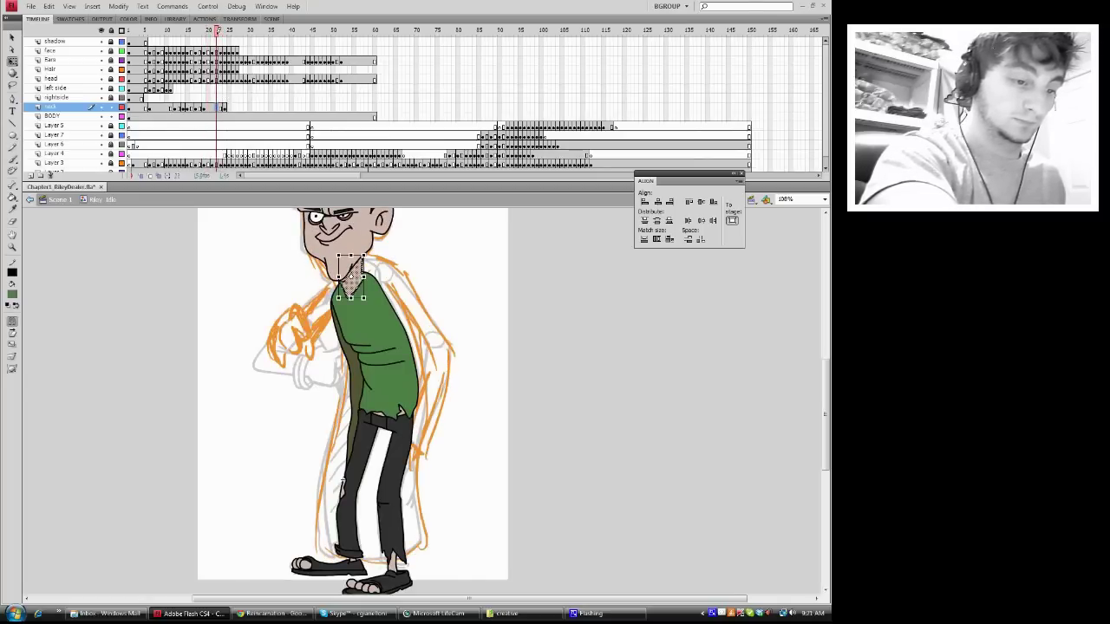
- Scrub through the head's downward turn and move the last neck keyframe to frame 28
click(221, 247)
click(227, 30)
mouse_move(227, 30)
mouse_down()
mouse_move(217, 30)
mouse_move(232, 30)
mouse_up()
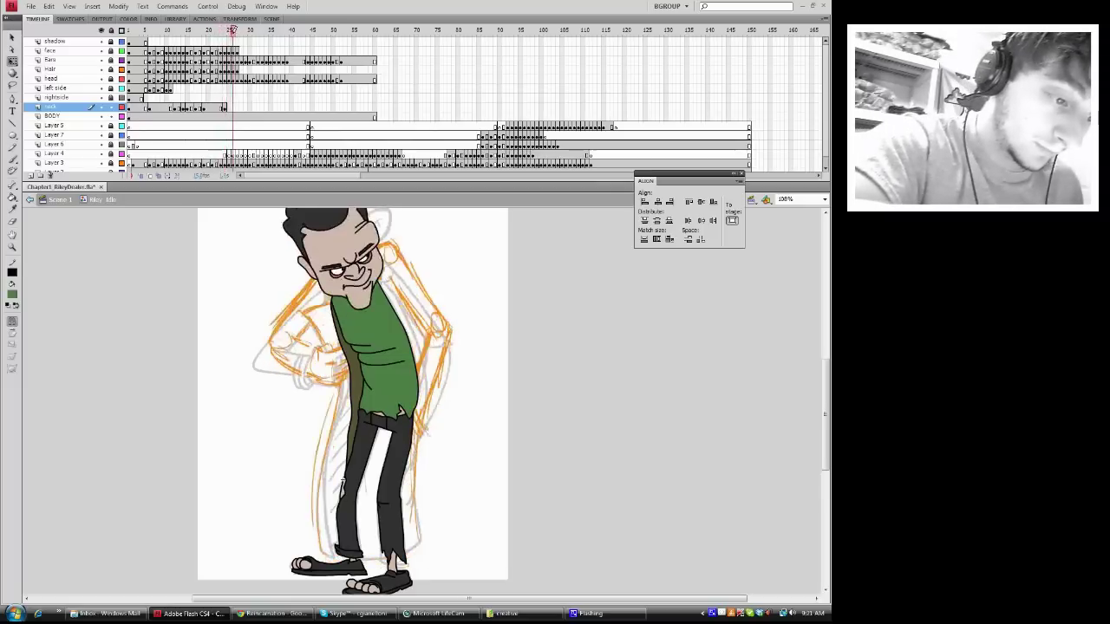
click(223, 105)
click(221, 107)
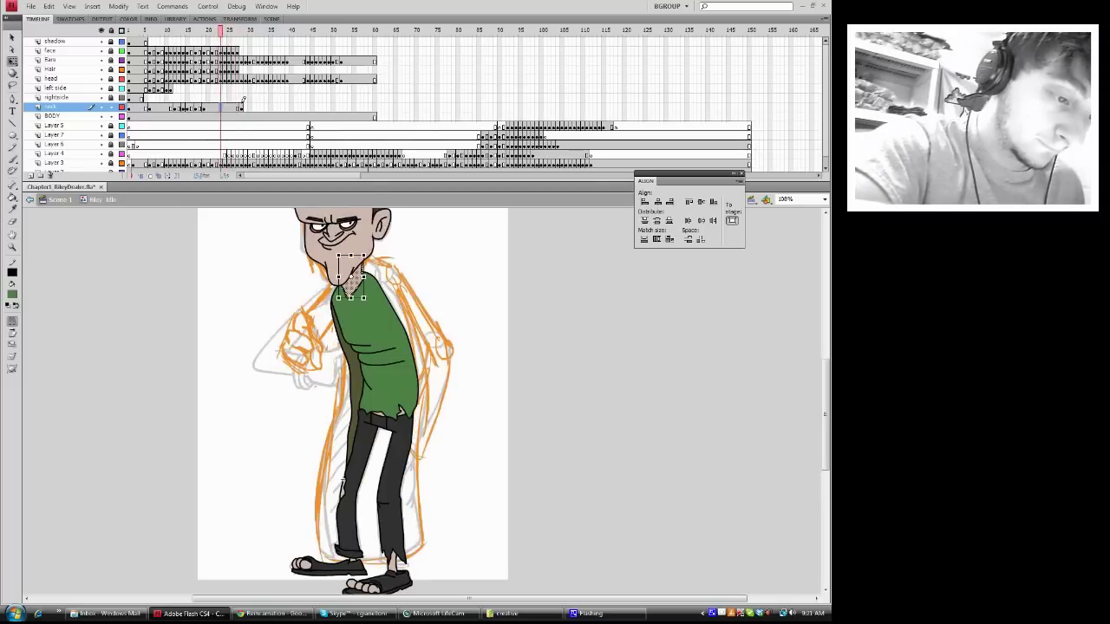
click(242, 105)
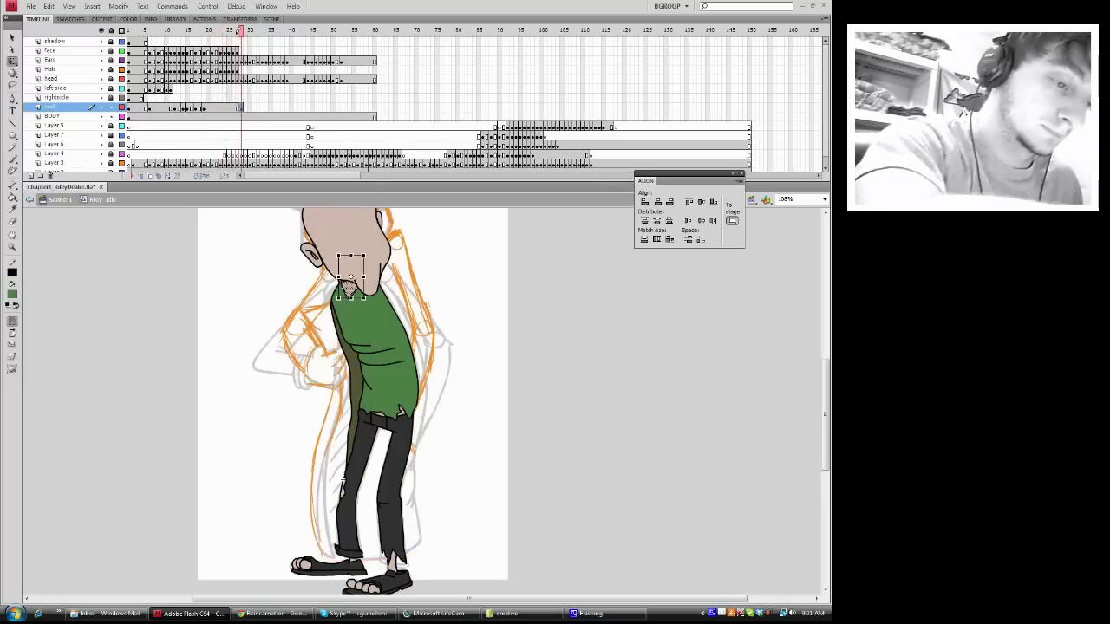
- Insert a neck keyframe at frame 27, where the lowered head covers the neck
drag(241, 30, 237, 30)
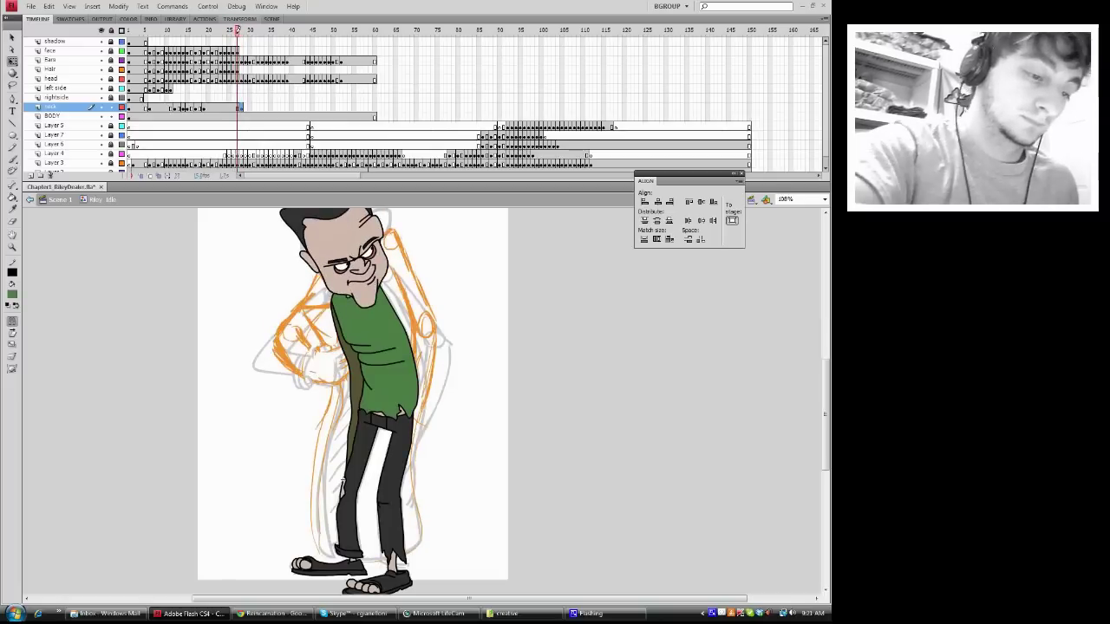
click(240, 107)
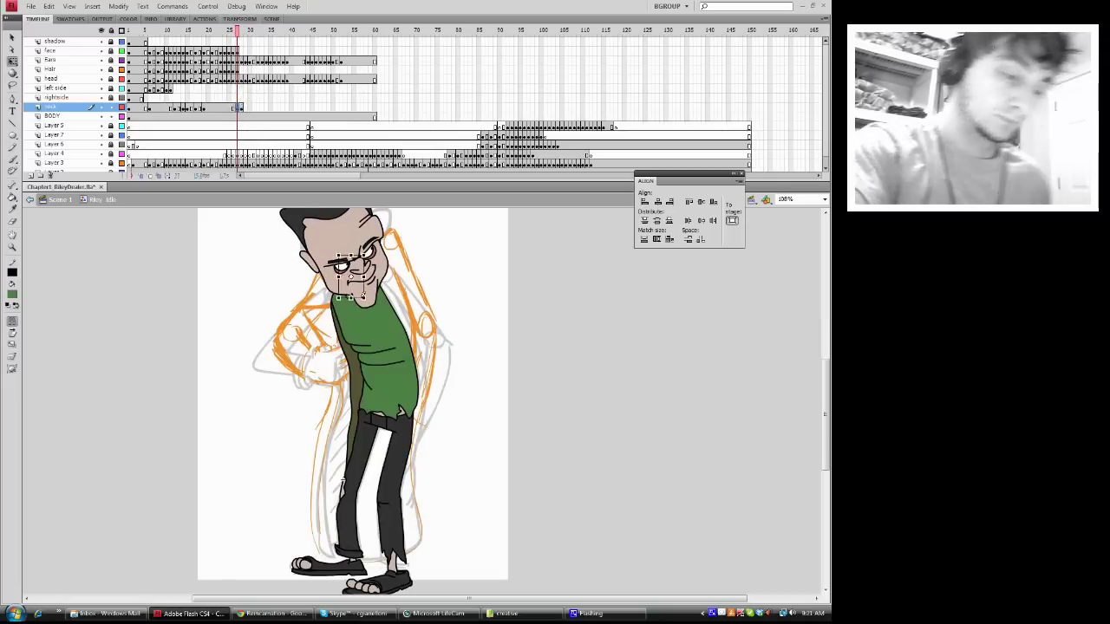
click(352, 294)
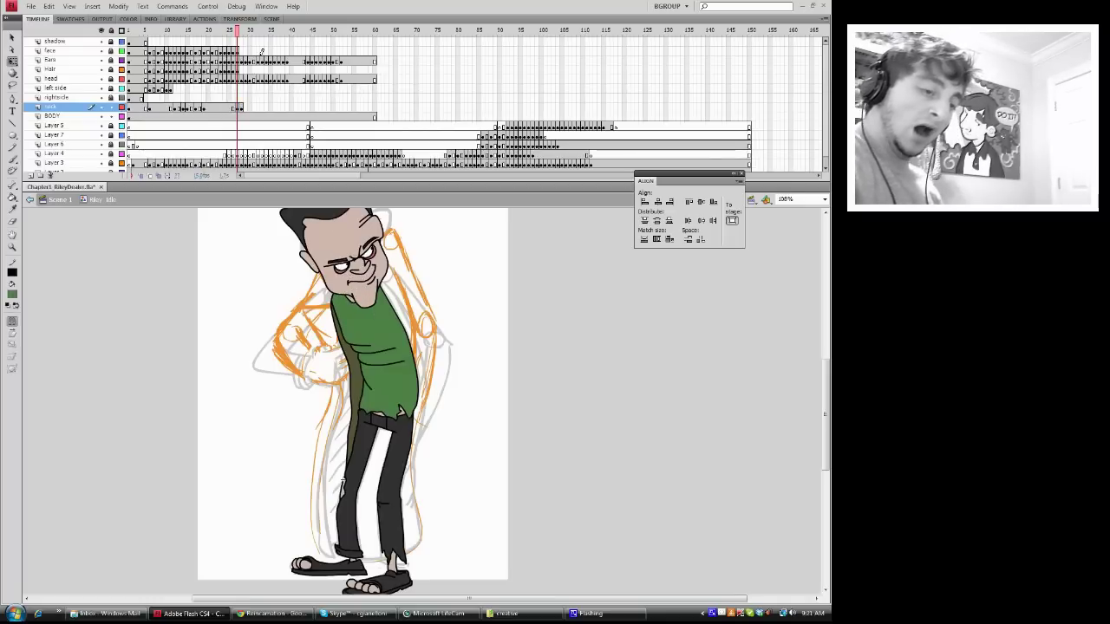
- At frame 28, shift the neck toward the chin and skew it to fit between the turned head and the collar
drag(238, 30, 242, 31)
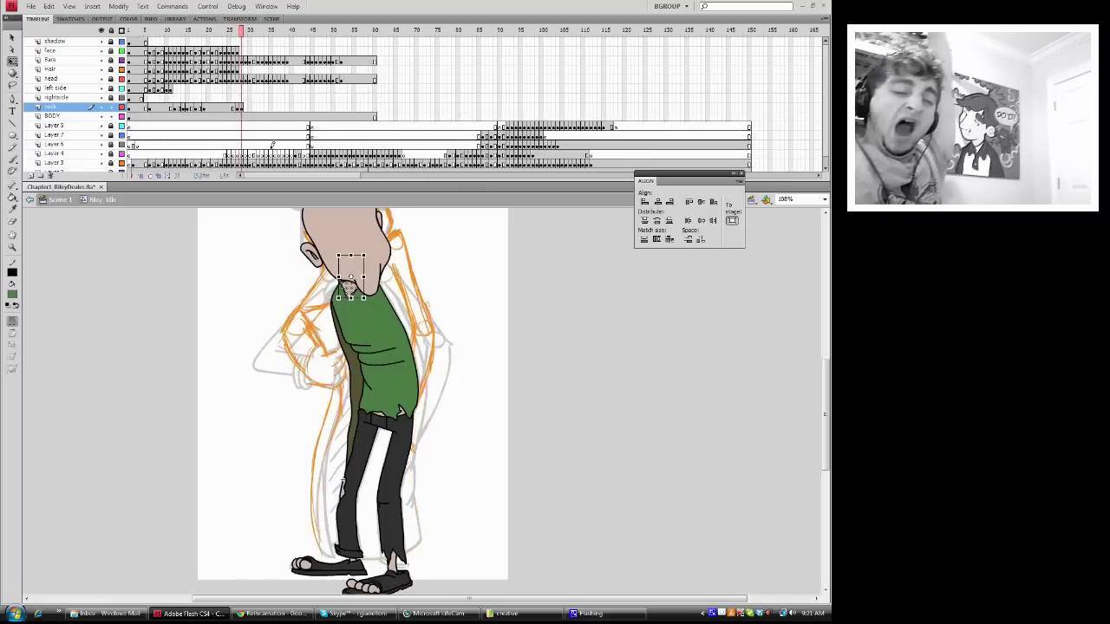
click(394, 301)
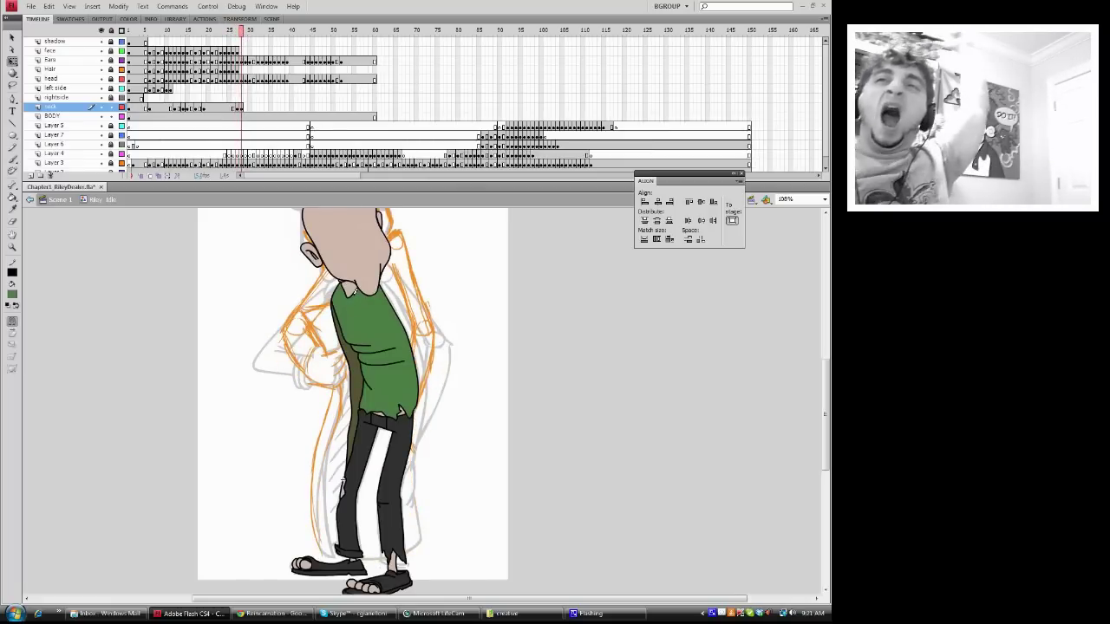
click(354, 287)
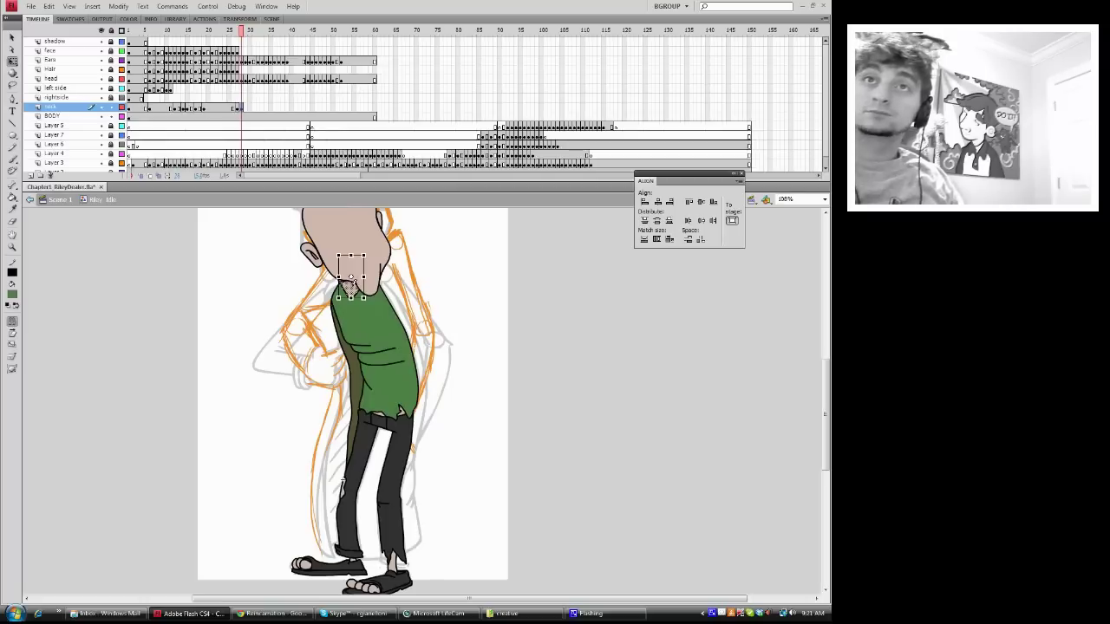
drag(356, 285, 346, 268)
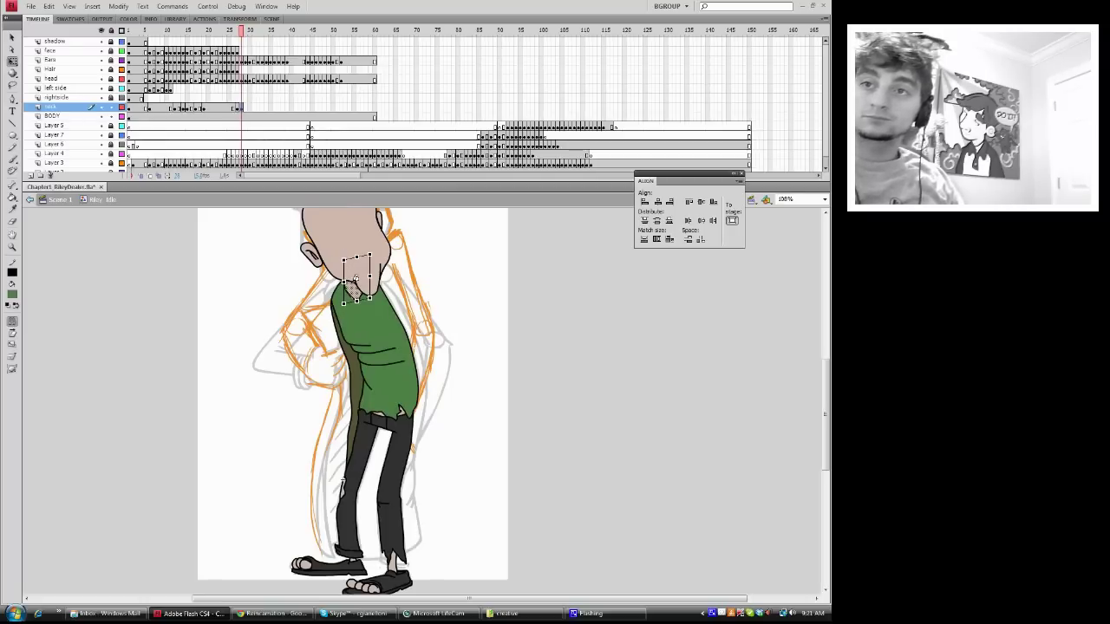
click(418, 278)
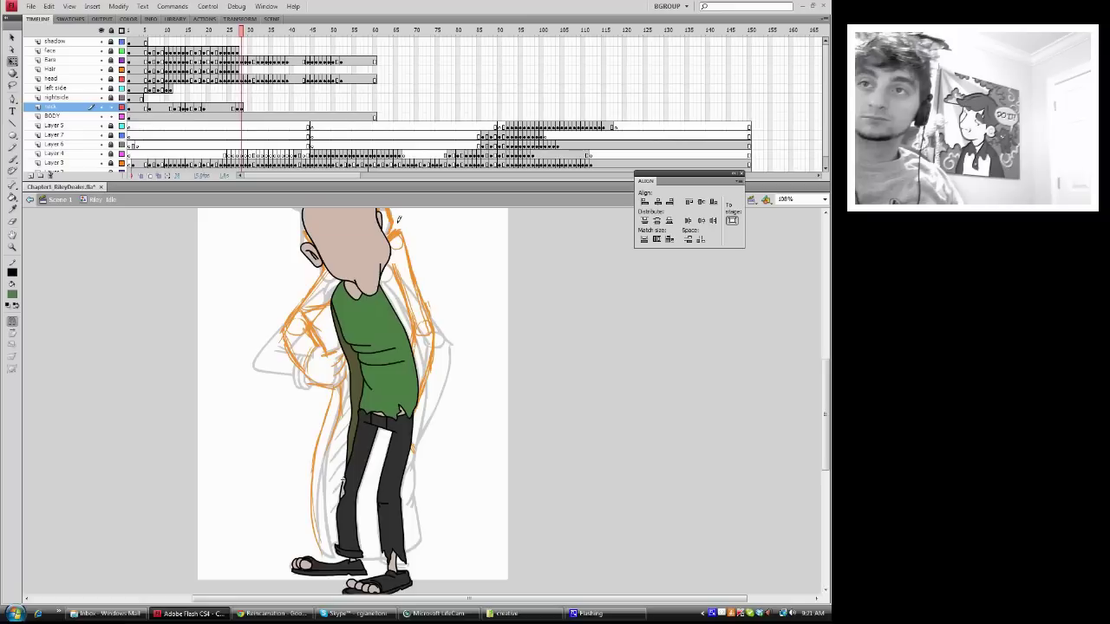
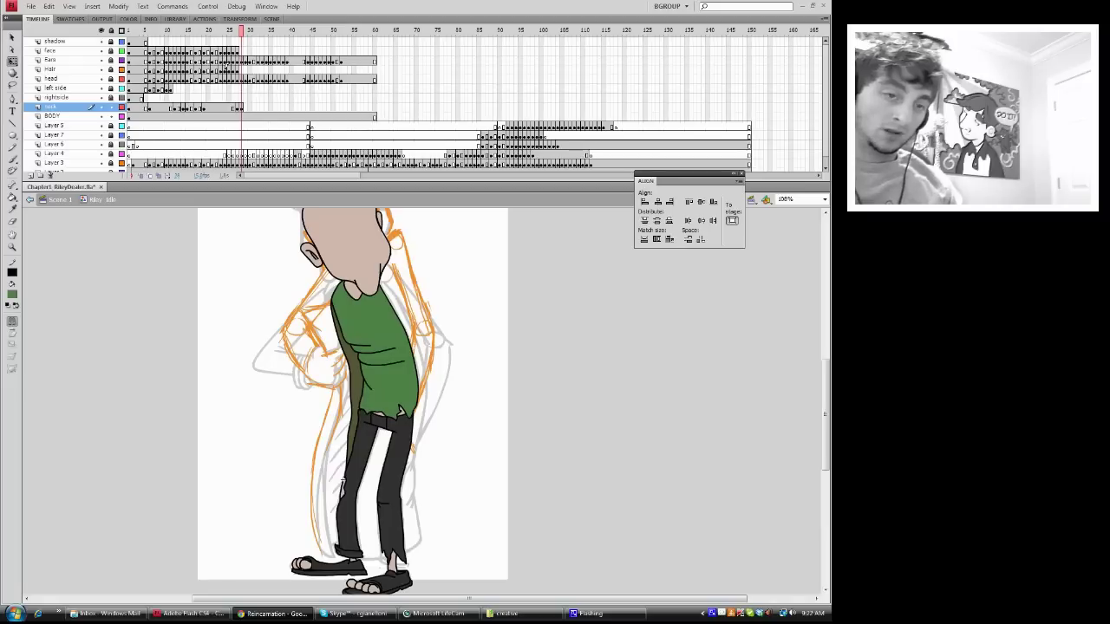
- Play the animation from frame 1 and scrub frames 29 to 33 to check where the neck is still missing
drag(242, 27, 109, 31)
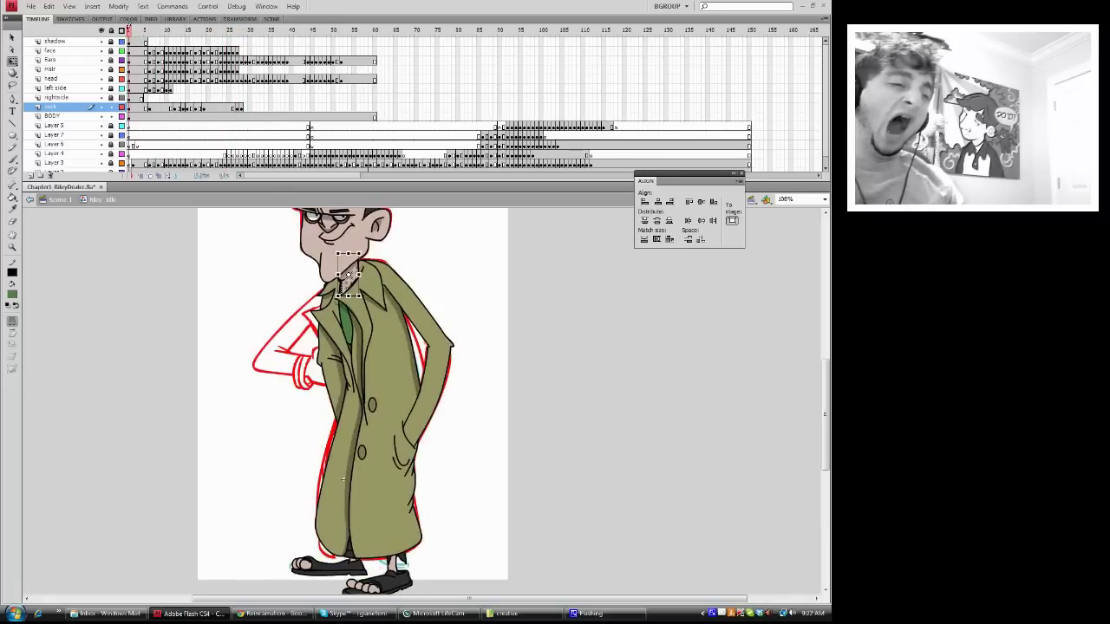
key(Return)
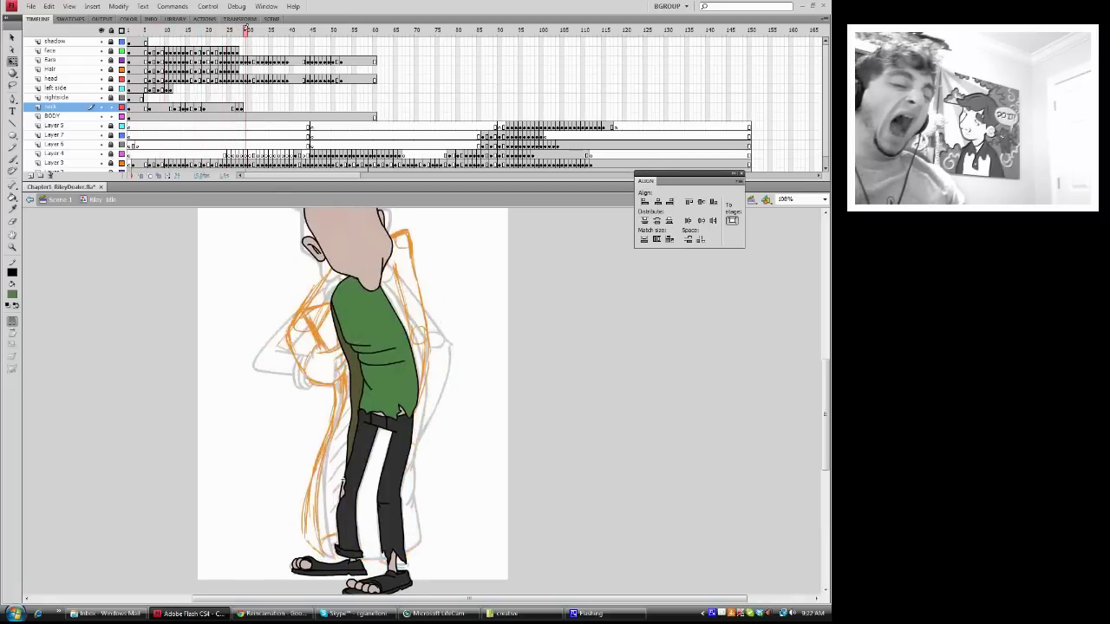
mouse_move(247, 29)
mouse_down()
mouse_move(358, 45)
mouse_move(675, 49)
mouse_move(262, 49)
mouse_up()
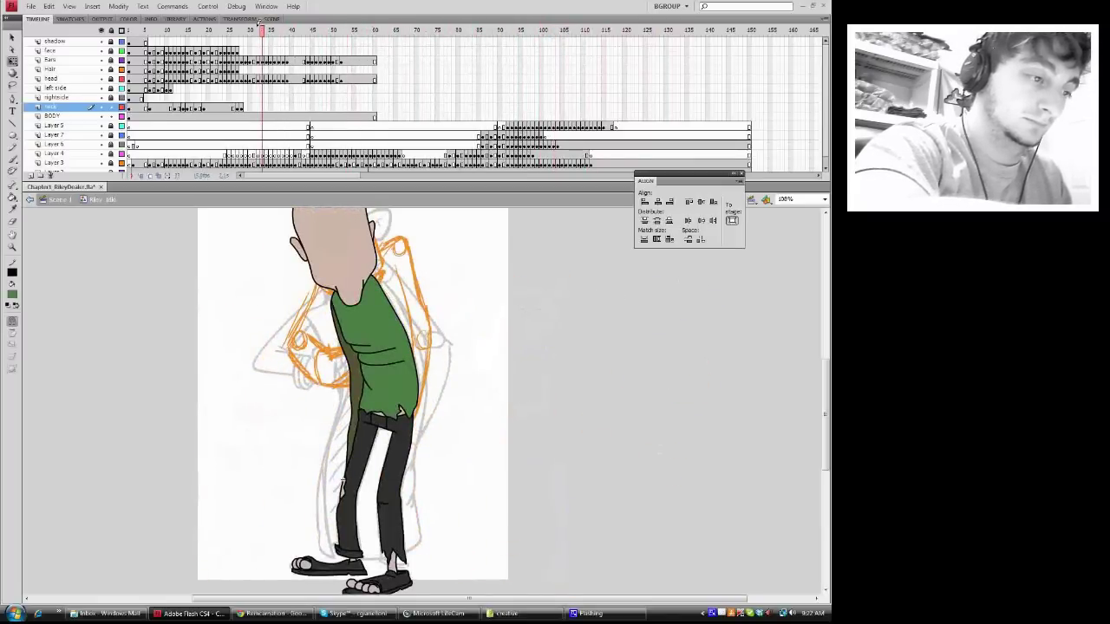
click(248, 29)
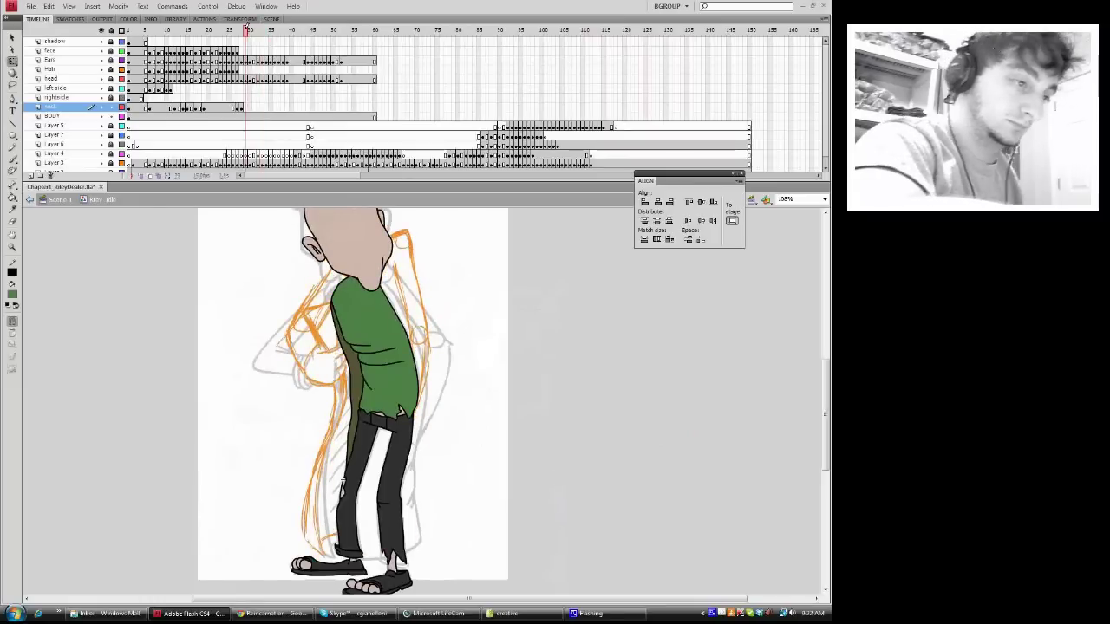
- Extend the neck layer one frame at a time from frame 29 through frame 31
right_click(246, 106)
click(242, 106)
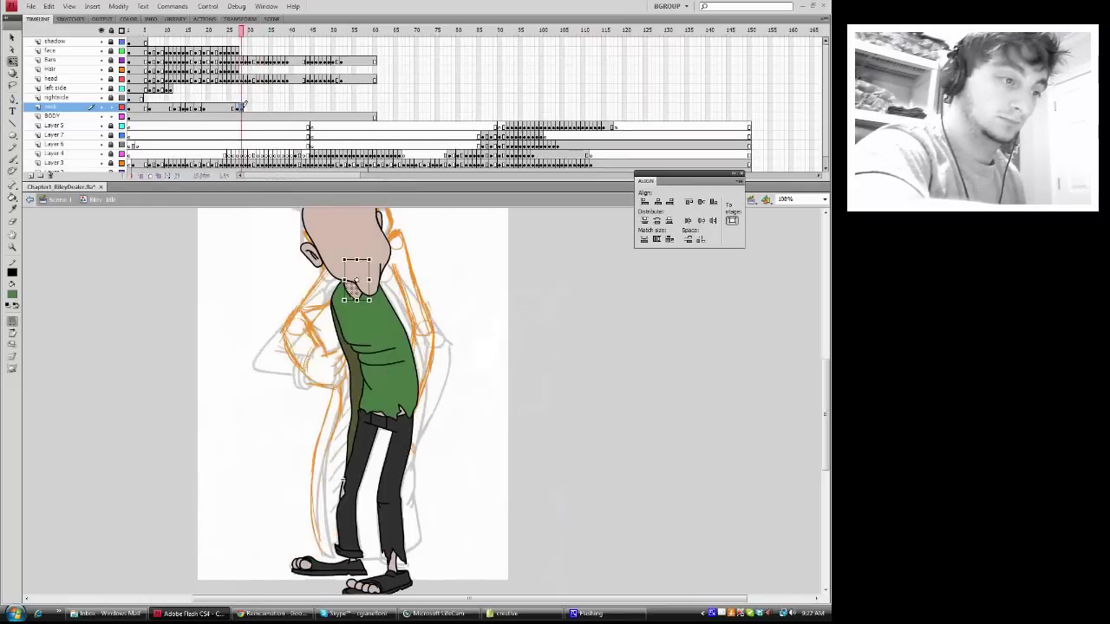
click(246, 106)
right_click(246, 106)
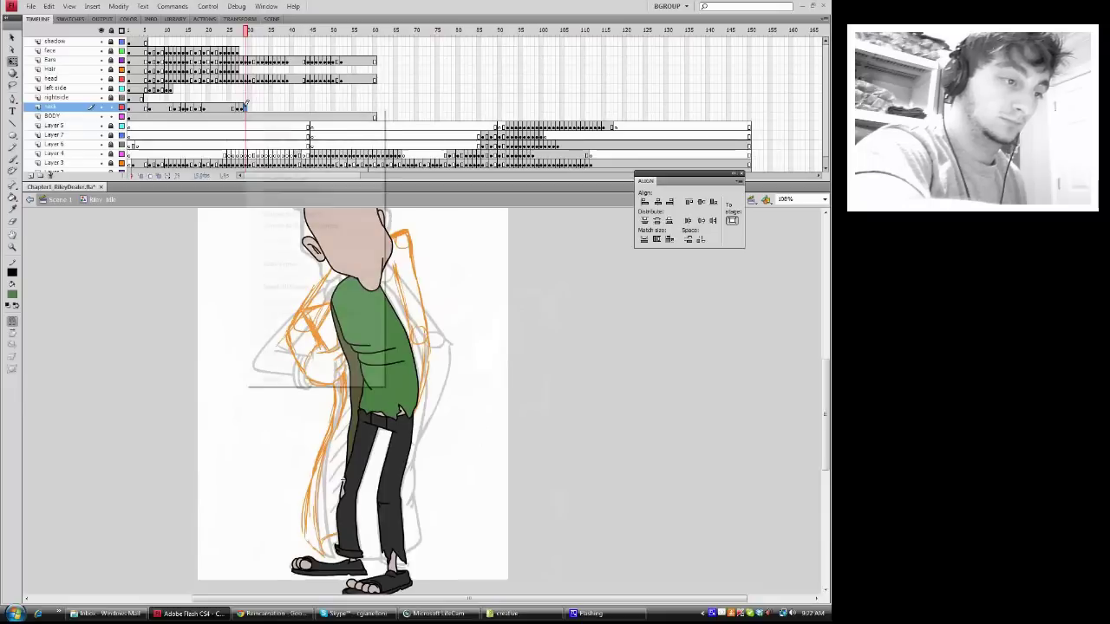
click(280, 152)
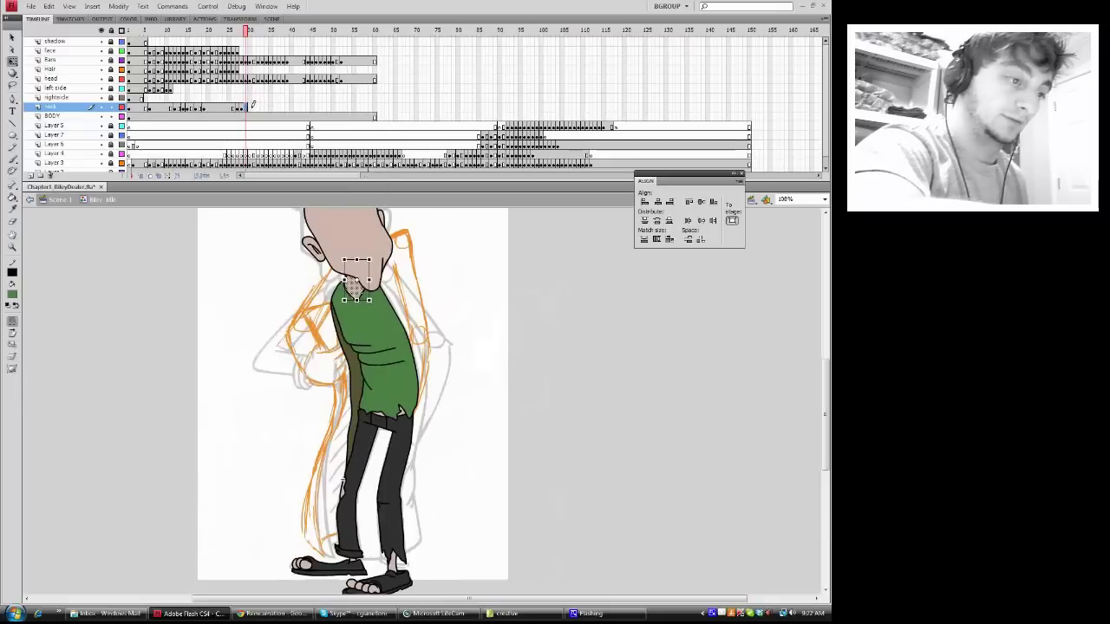
click(251, 105)
right_click(251, 106)
click(286, 155)
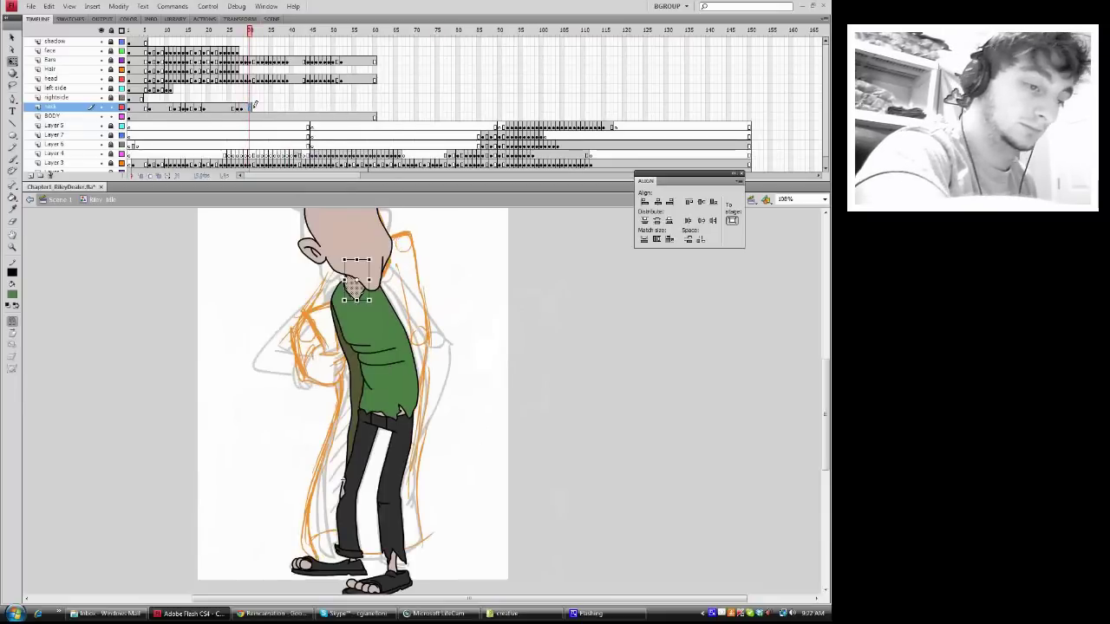
click(253, 106)
right_click(253, 106)
click(286, 157)
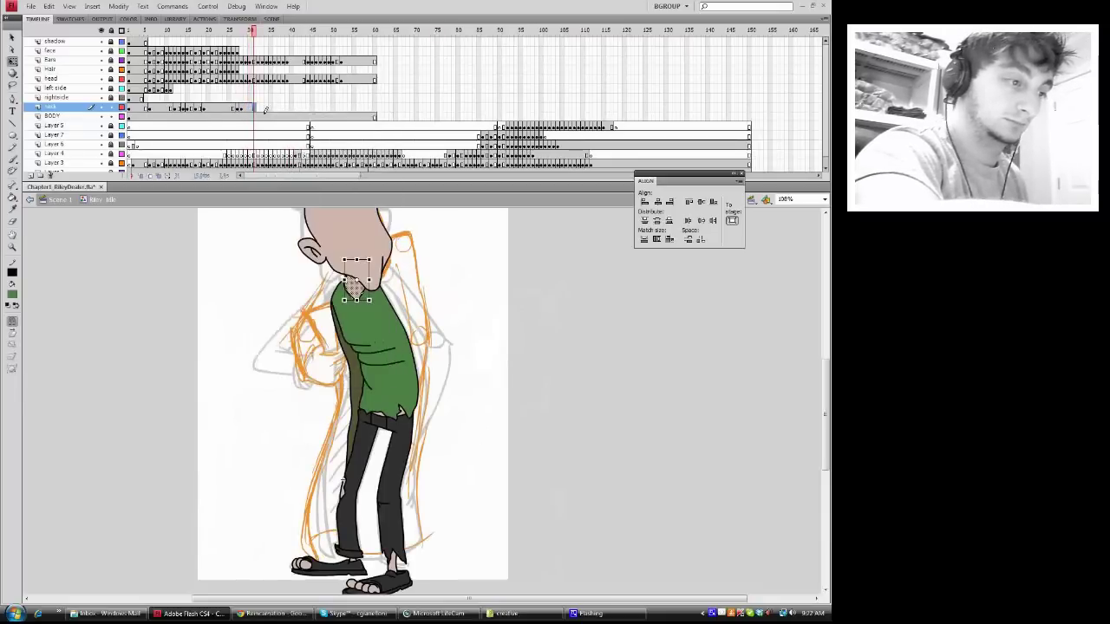
- Extend the neck layer one frame at a time from frame 32 through frame 34
click(257, 106)
right_click(257, 106)
click(278, 141)
click(262, 105)
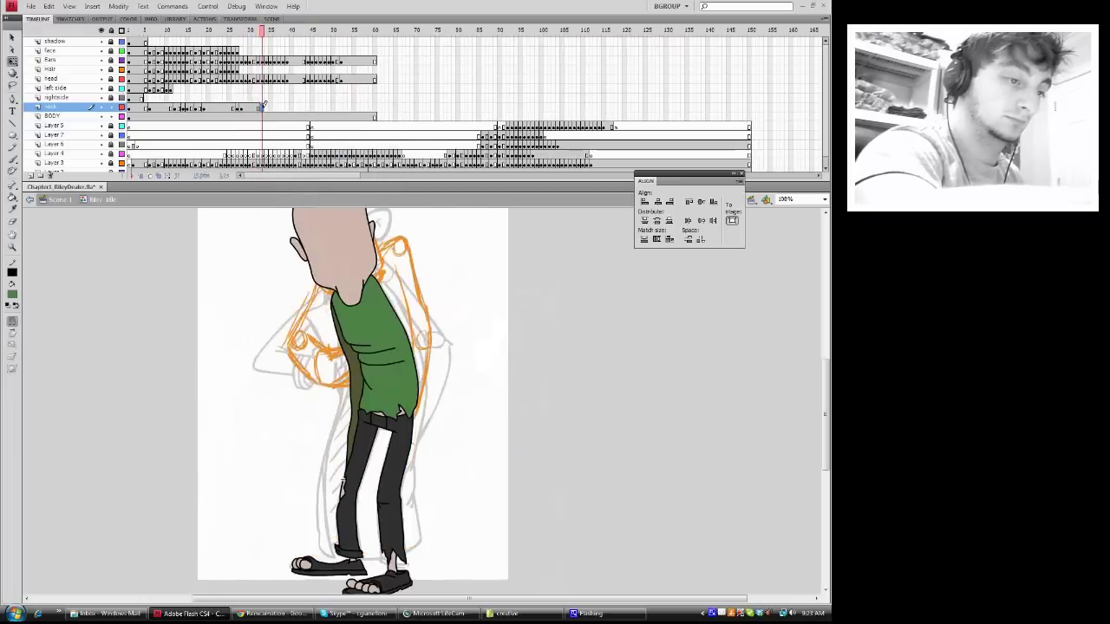
click(263, 106)
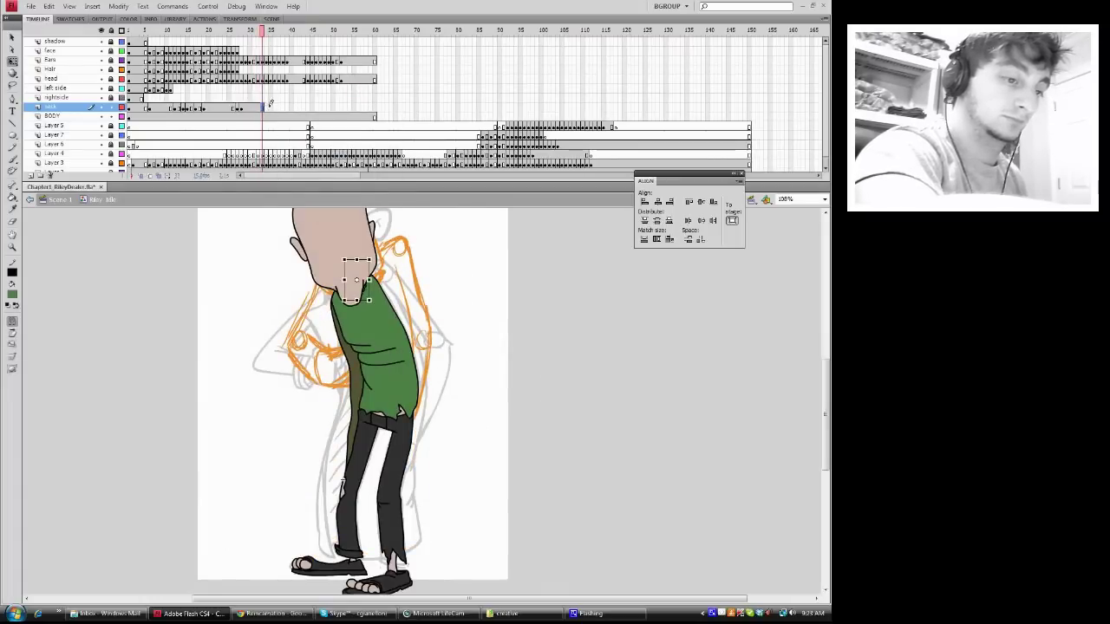
click(267, 106)
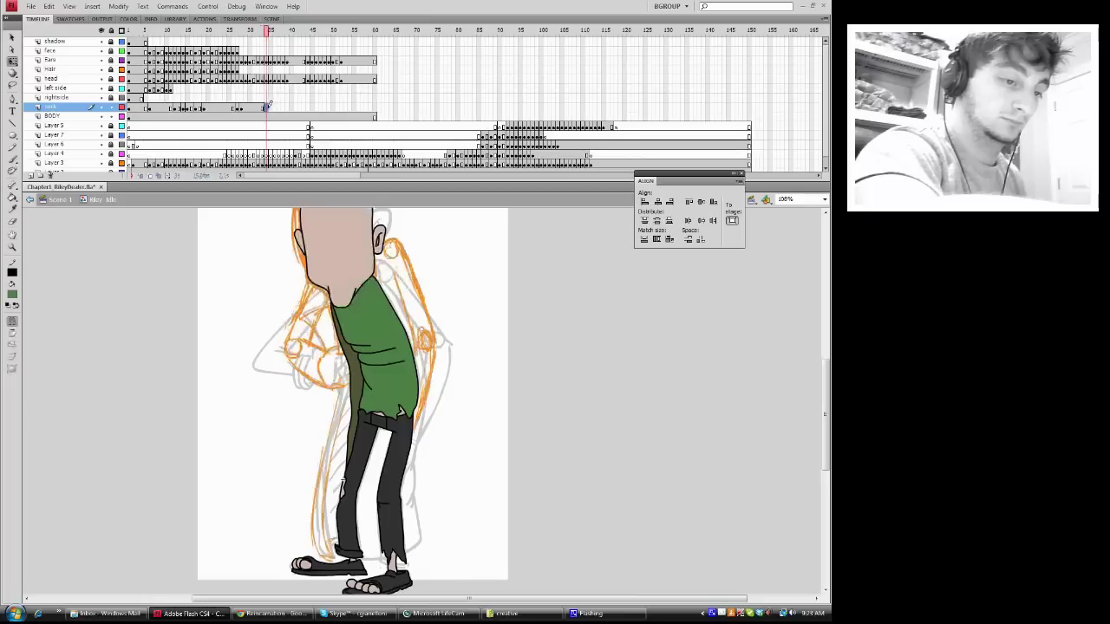
click(270, 106)
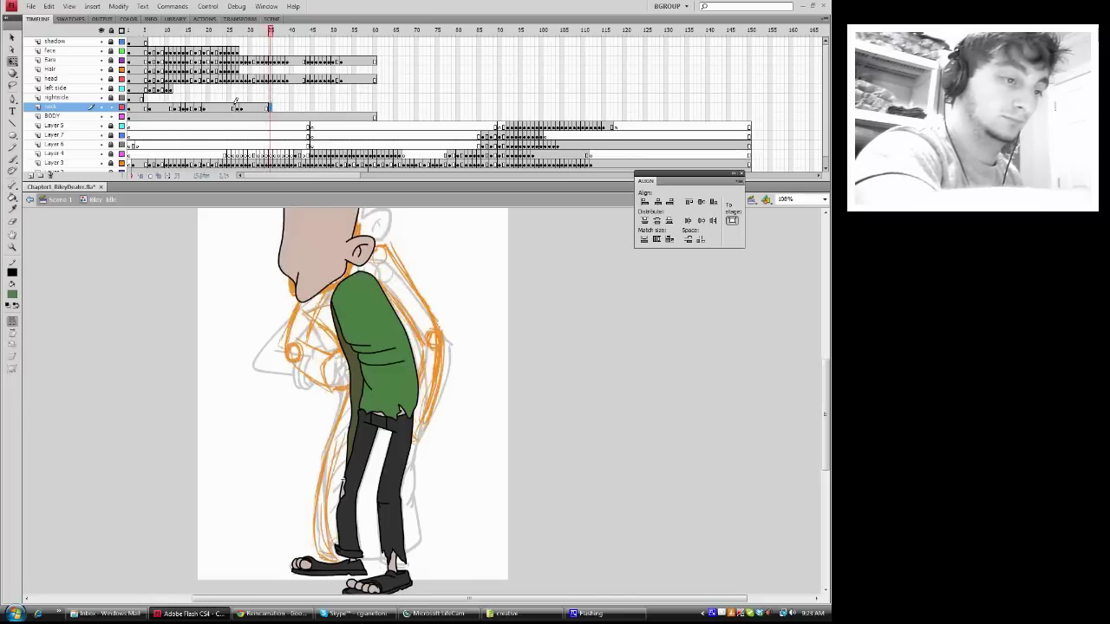
- Find a matching earlier neck pose, copy it from frame 13, and paste it at frame 35 of the neck layer
click(233, 106)
click(163, 105)
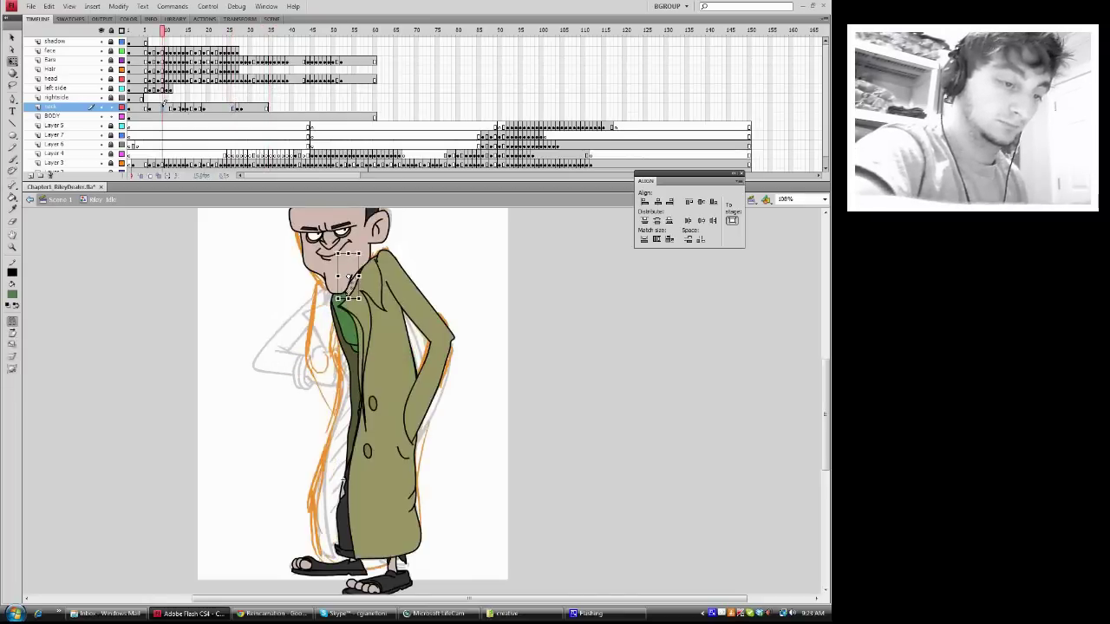
click(192, 106)
click(184, 106)
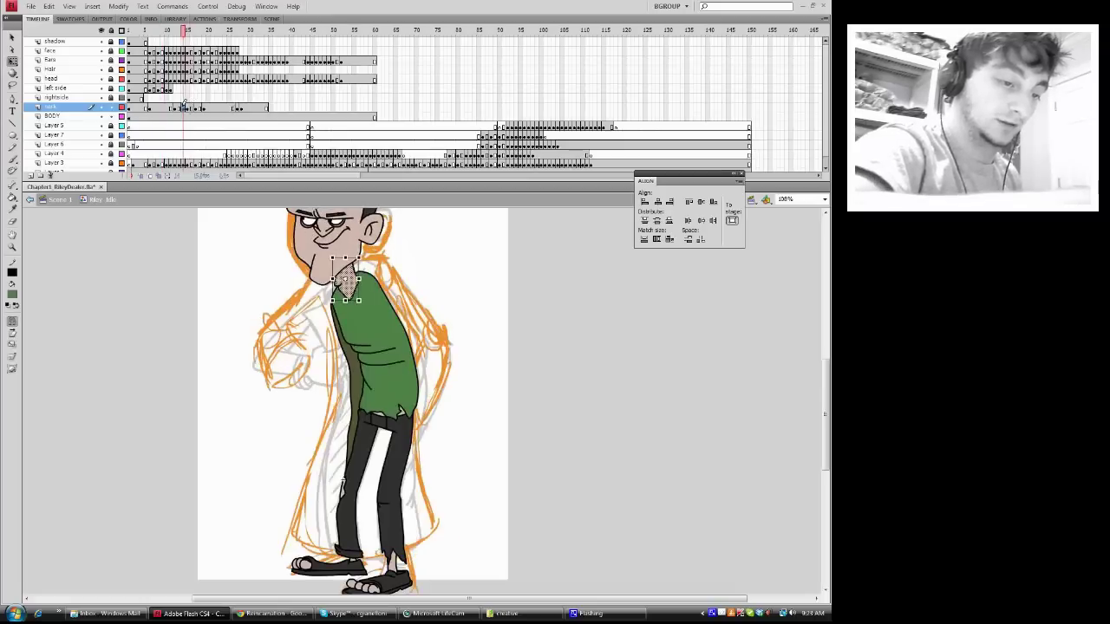
click(179, 105)
right_click(181, 105)
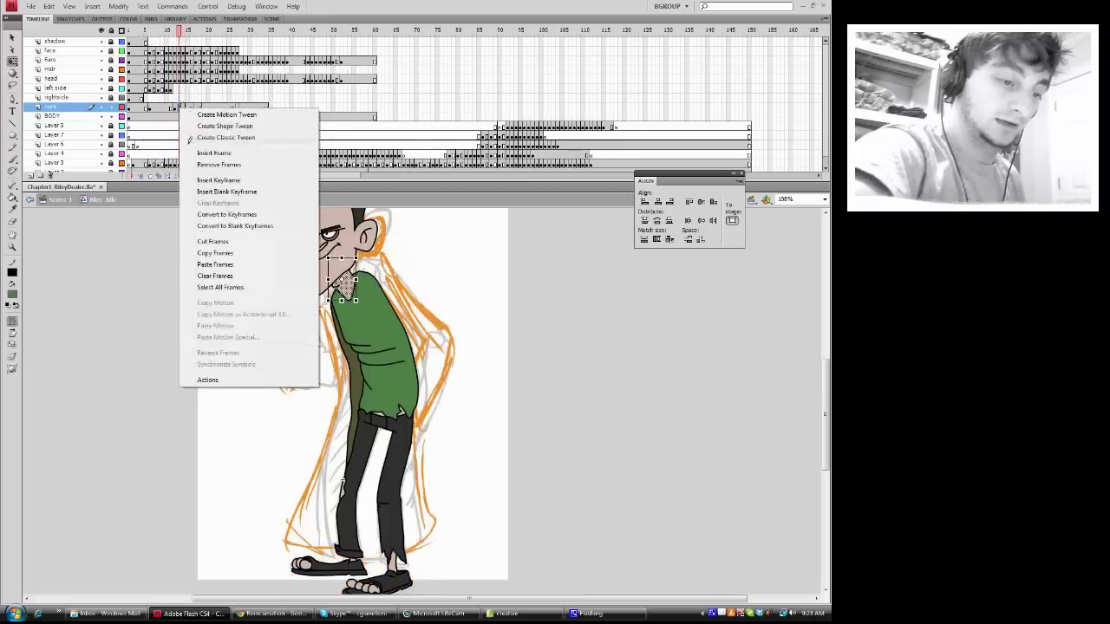
click(212, 254)
click(271, 105)
right_click(271, 105)
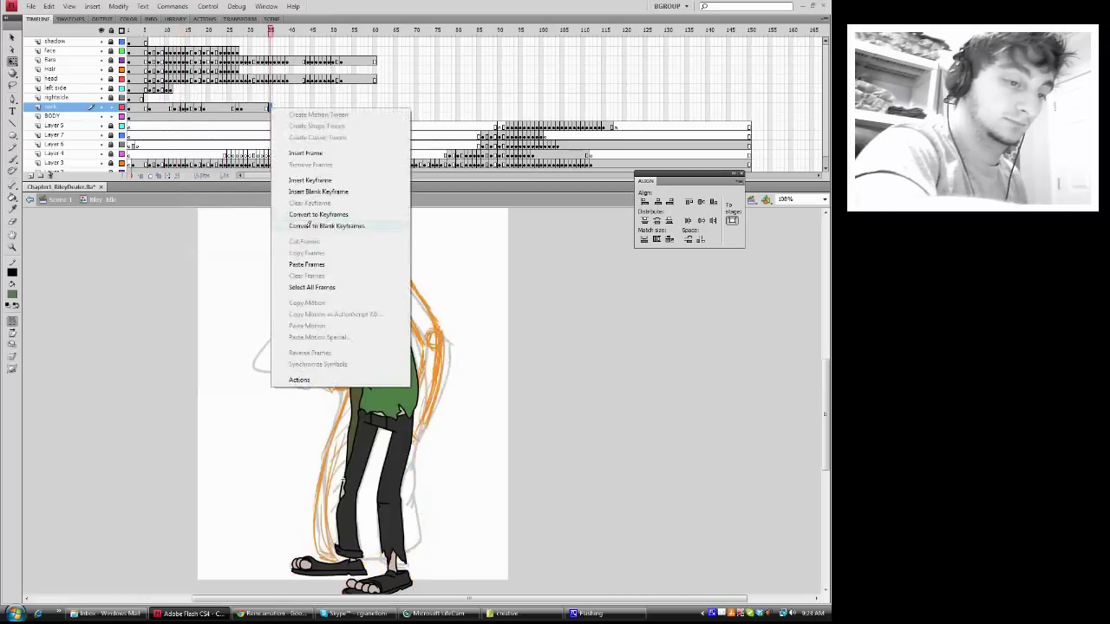
click(304, 261)
drag(271, 30, 270, 31)
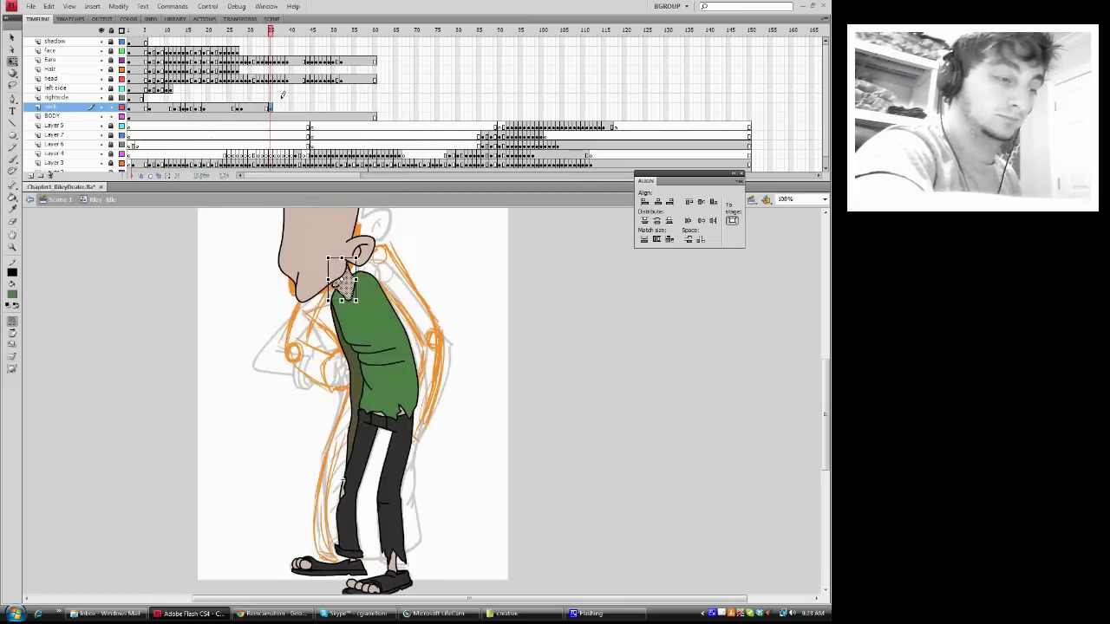
- Insert a neck keyframe at frame 36 and stretch the neck's upper part toward the jaw
right_click(274, 107)
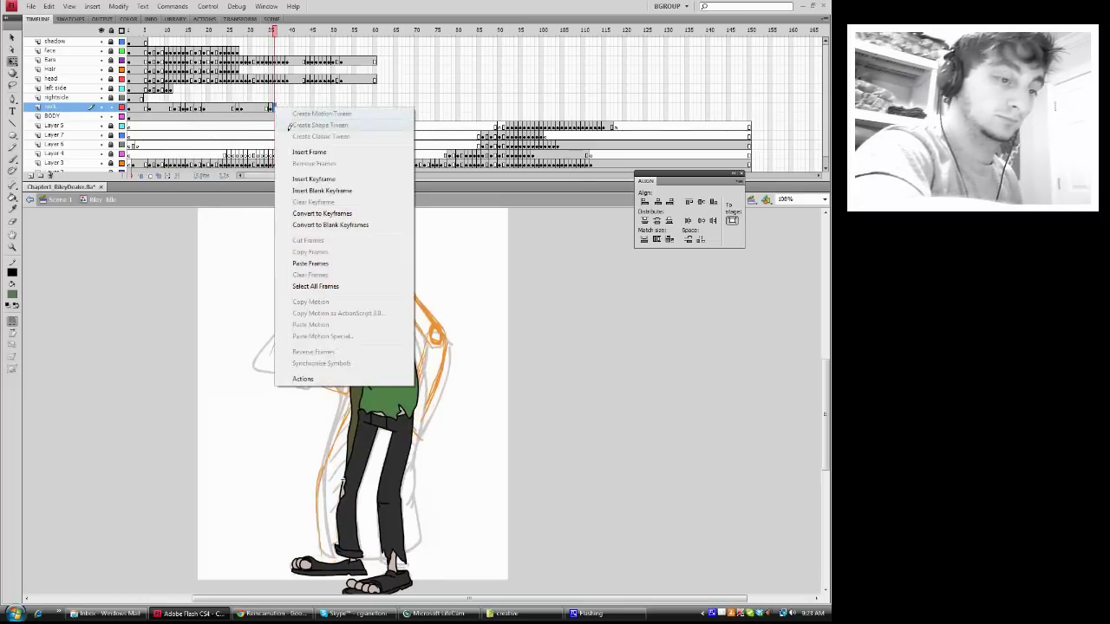
click(308, 176)
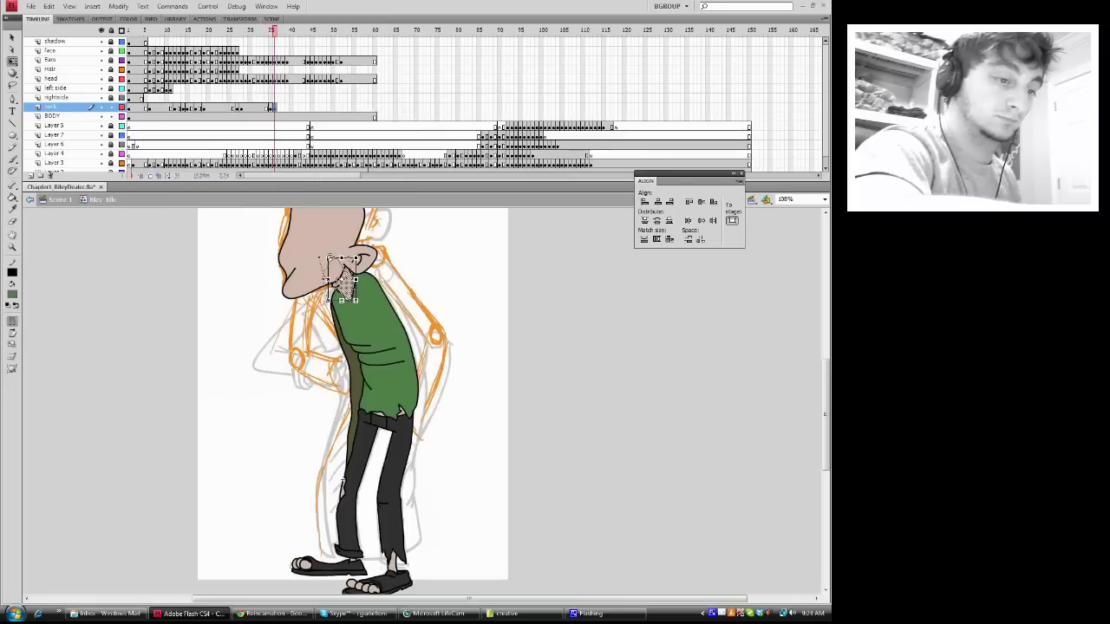
drag(331, 258, 334, 264)
click(354, 286)
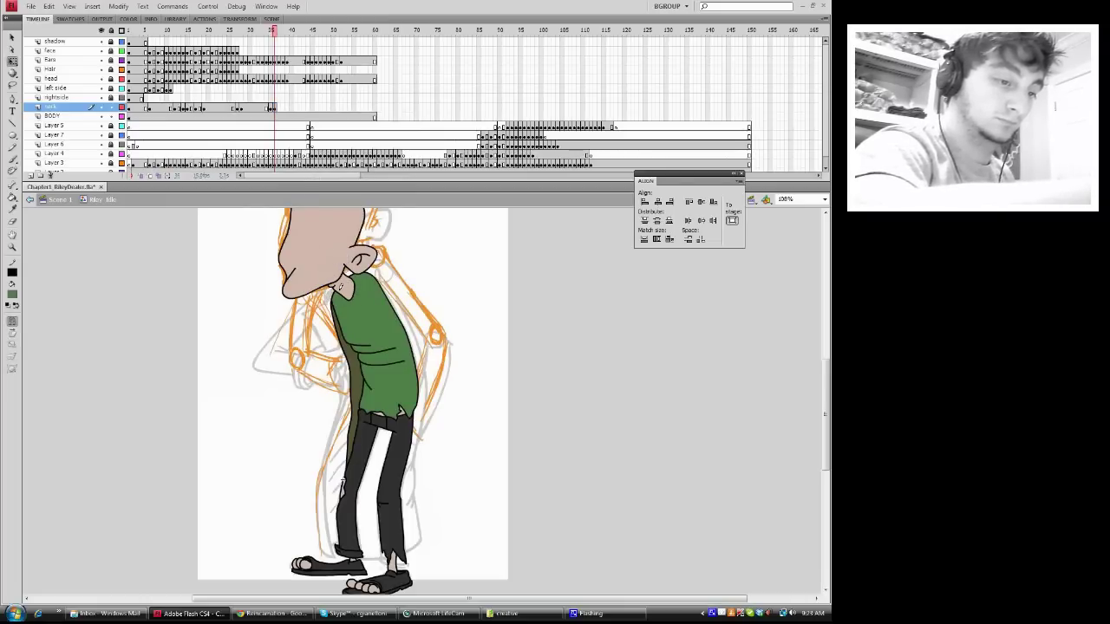
drag(275, 26, 274, 30)
- Insert a neck keyframe at frame 37 and compare the neck's fit with frame 36
click(278, 107)
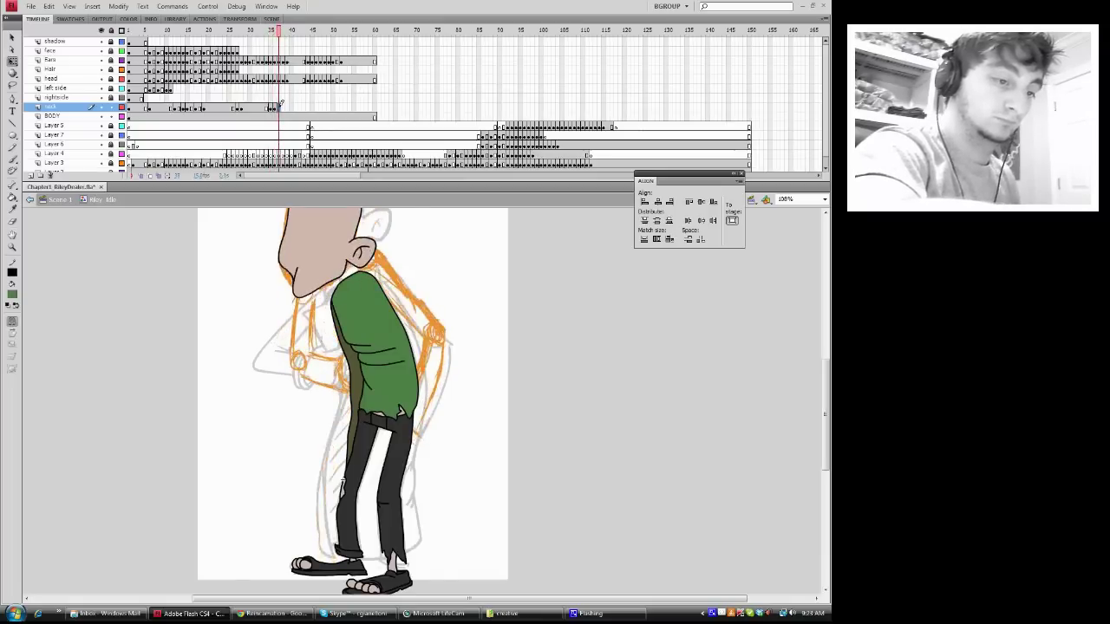
right_click(278, 107)
click(311, 173)
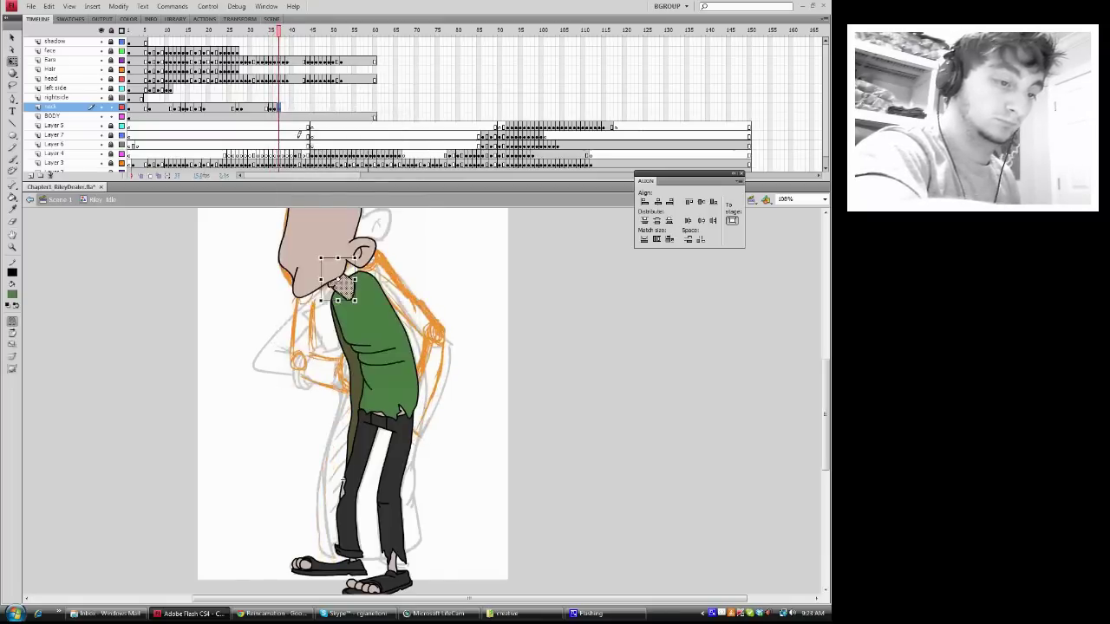
drag(278, 32, 275, 32)
click(275, 107)
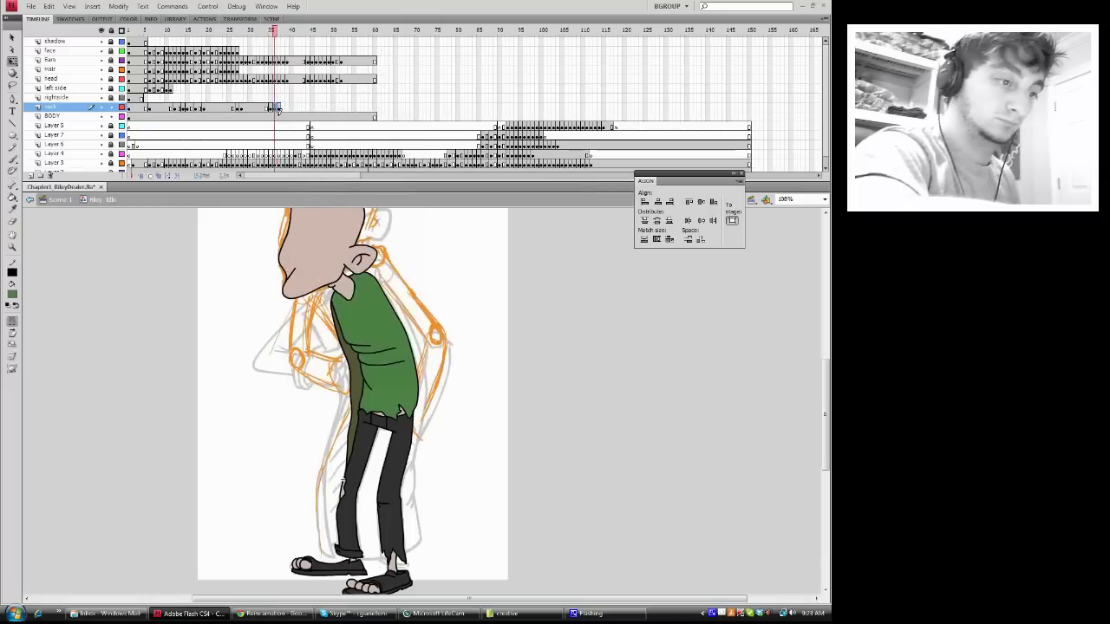
drag(351, 286, 326, 254)
click(278, 107)
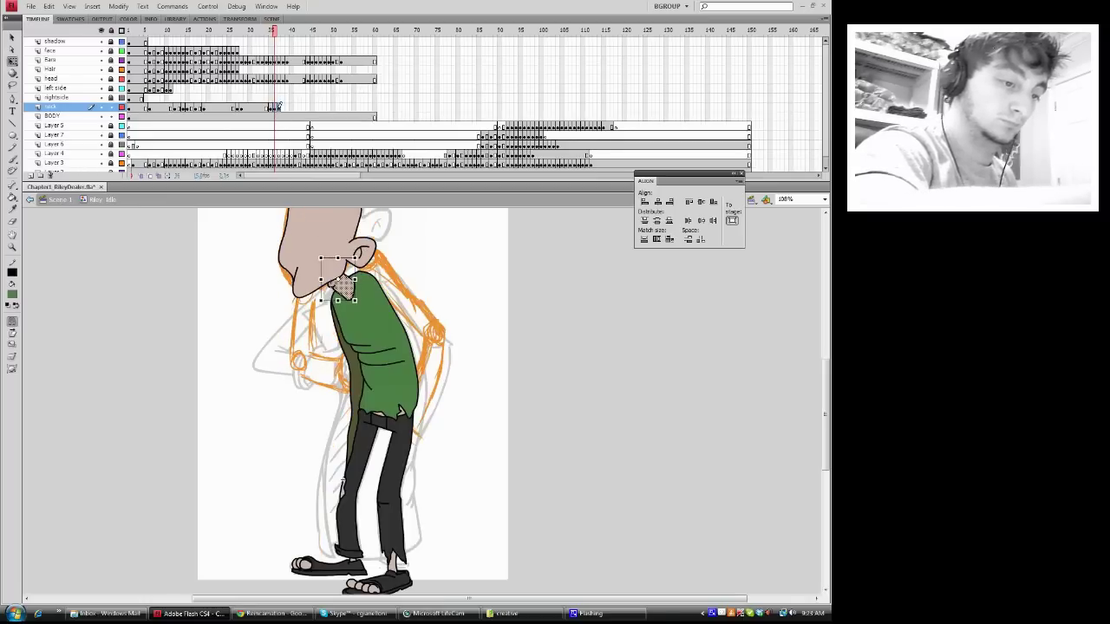
- Extend the neck layer from frame 38 through frame 44, lowering the neck's upper edge slightly at frame 44
click(283, 106)
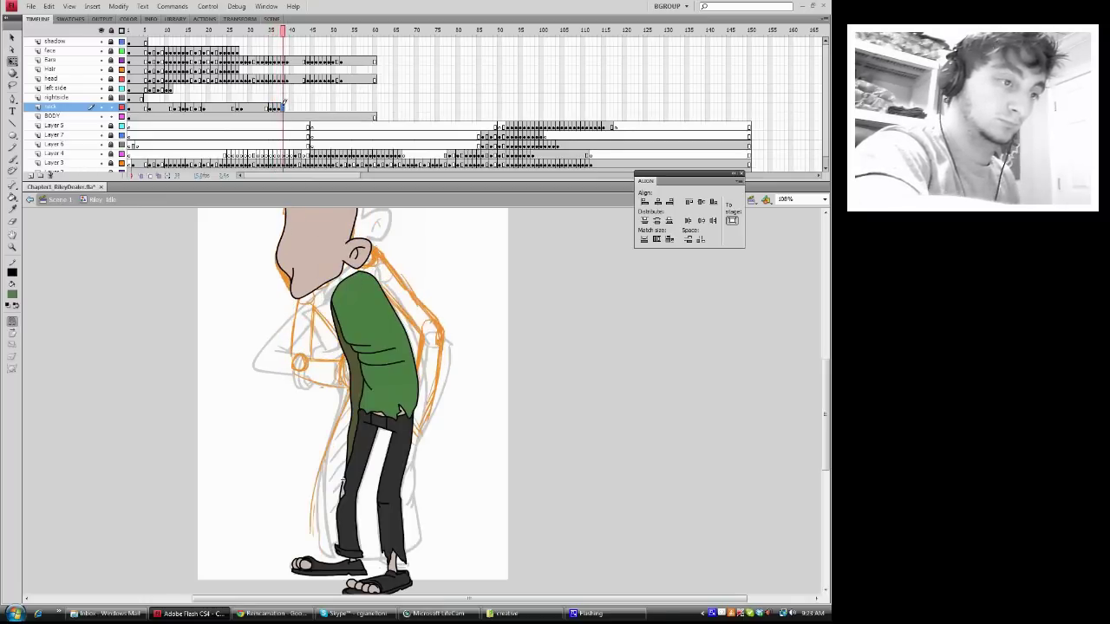
mouse_move(285, 30)
mouse_down()
mouse_move(249, 33)
mouse_move(283, 36)
mouse_up()
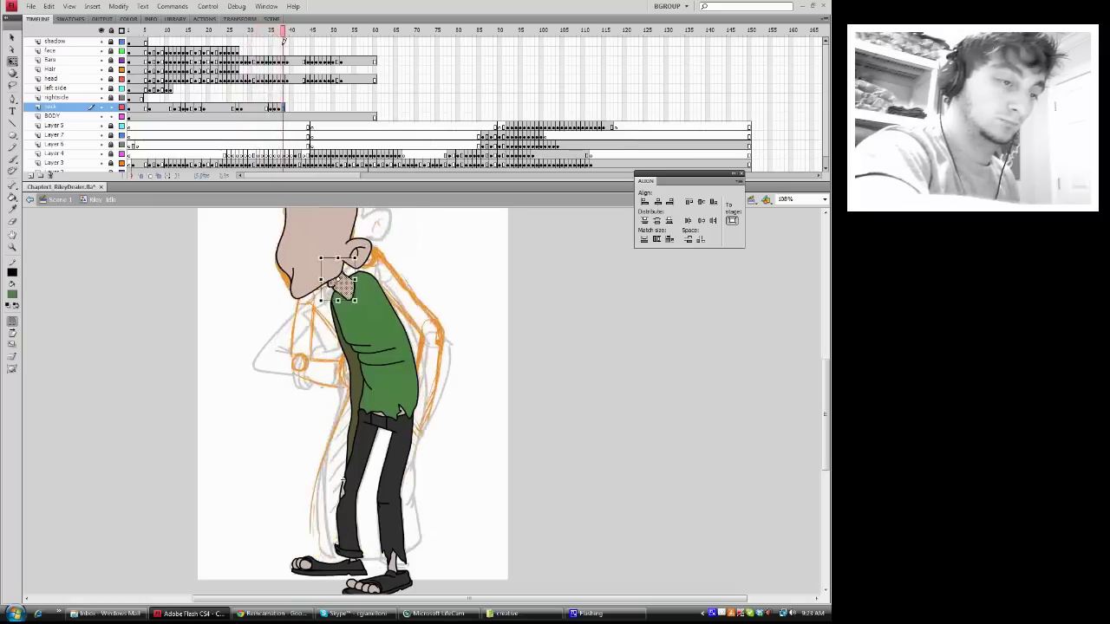
click(287, 106)
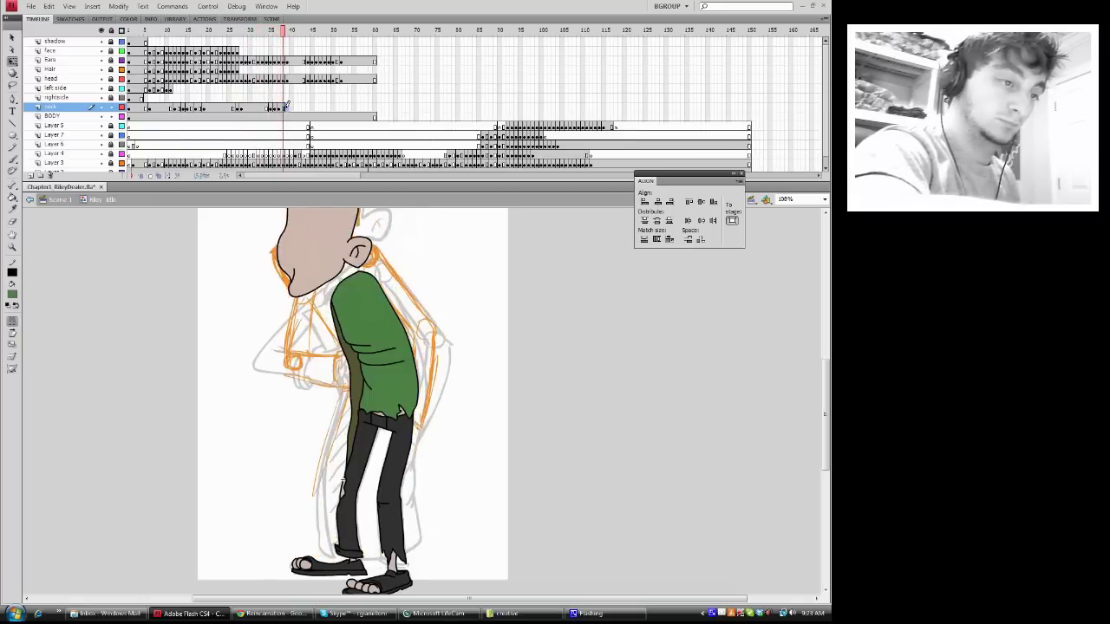
click(287, 107)
click(292, 107)
key(F6)
click(296, 106)
drag(302, 104, 310, 105)
click(310, 106)
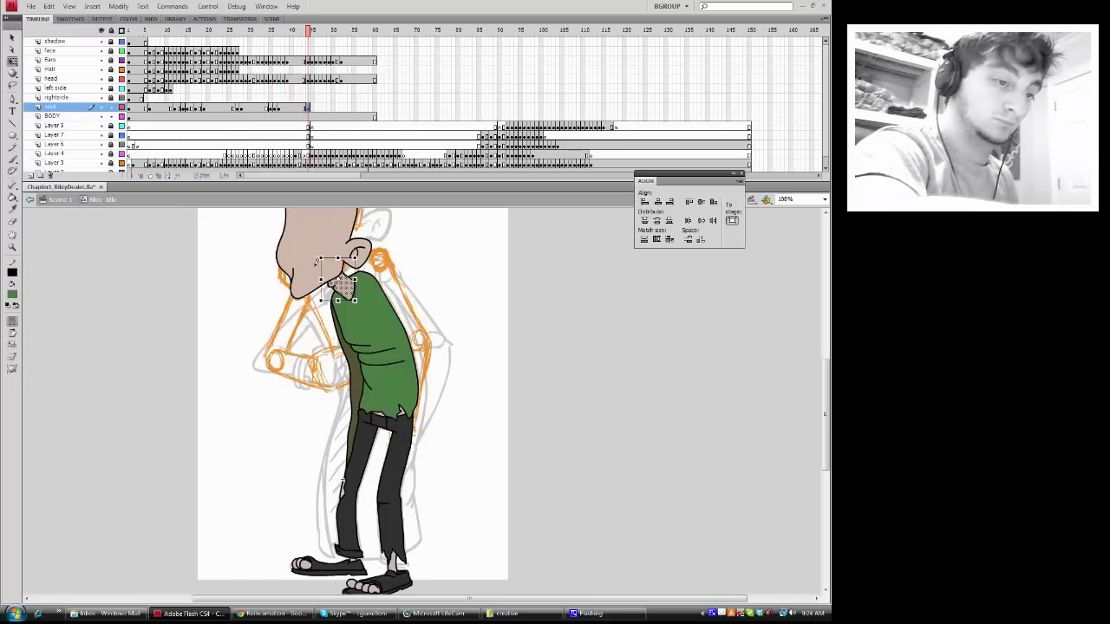
drag(322, 265, 322, 269)
drag(307, 32, 309, 31)
- Add a neck keyframe at frame 45 and narrow the neck from its chin side to fit under the jaw
click(312, 105)
click(313, 106)
click(313, 105)
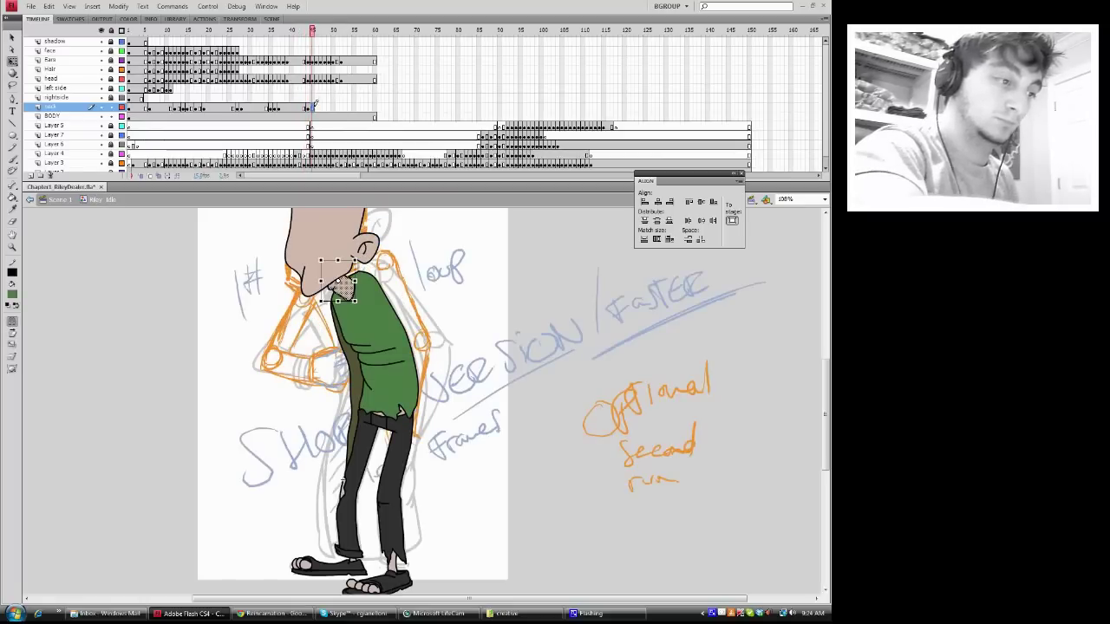
drag(313, 32, 312, 32)
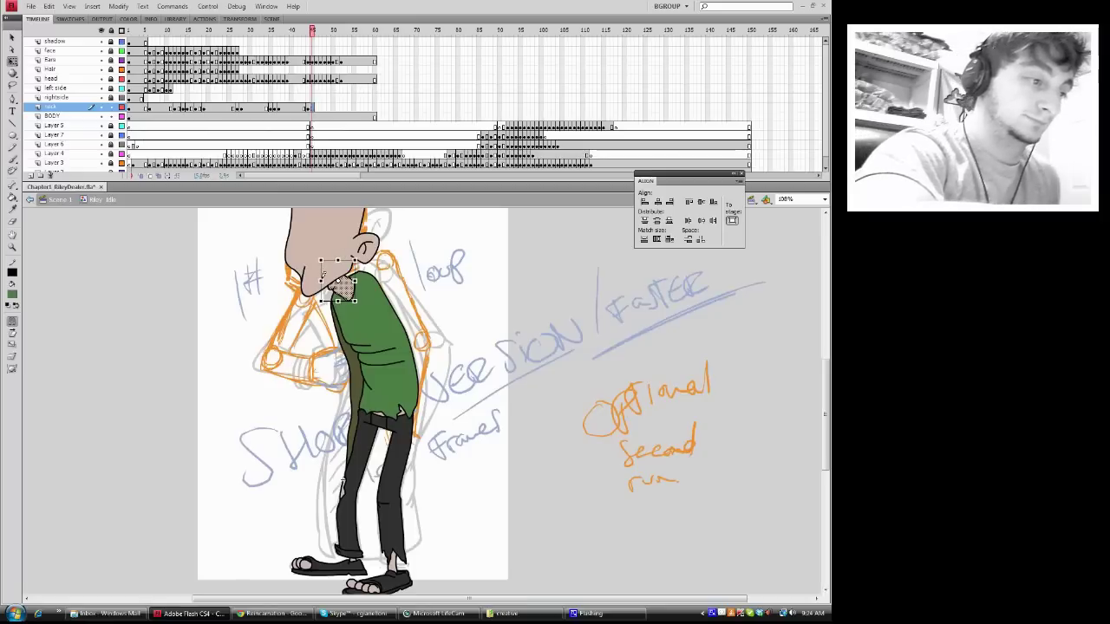
drag(323, 278, 353, 257)
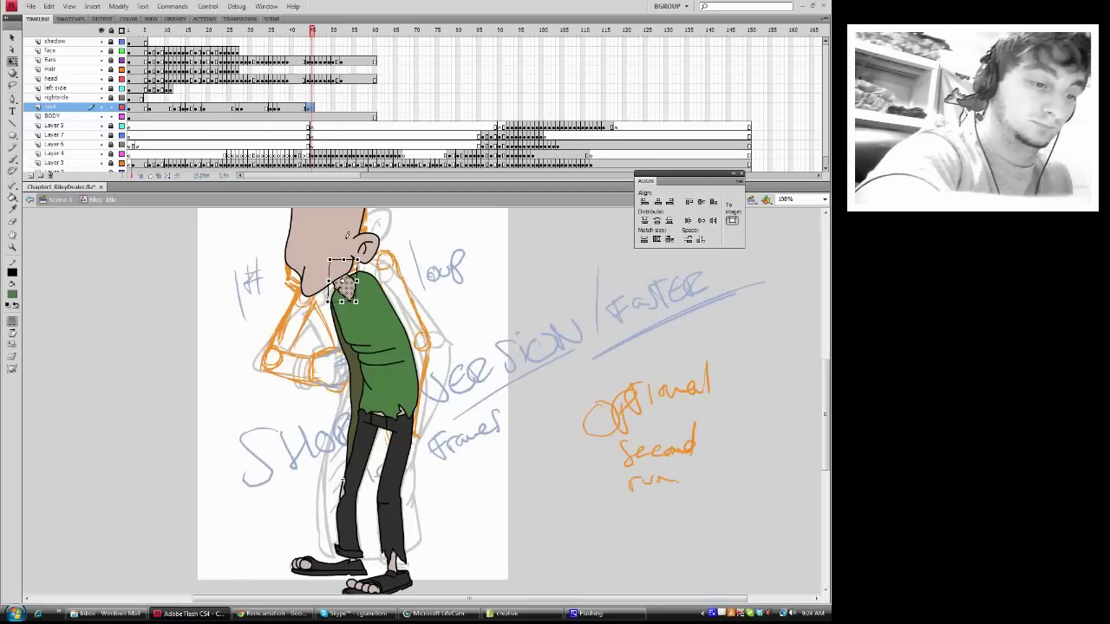
- Compare the neck across frames 43 to 45 and try to extend the neck layer to frame 46
drag(313, 30, 309, 30)
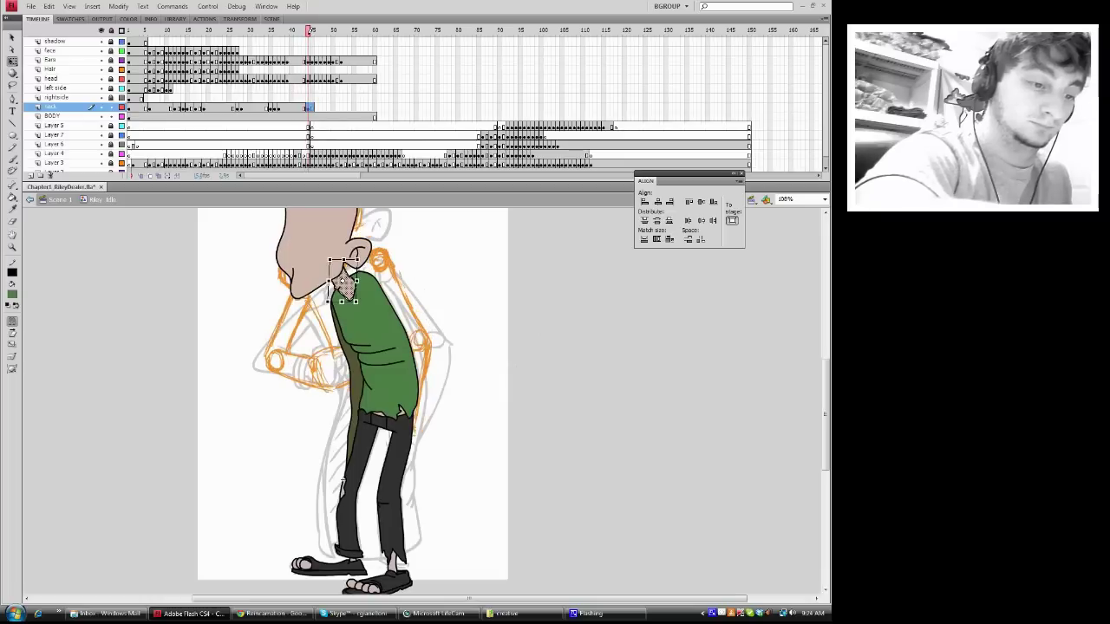
key(comma)
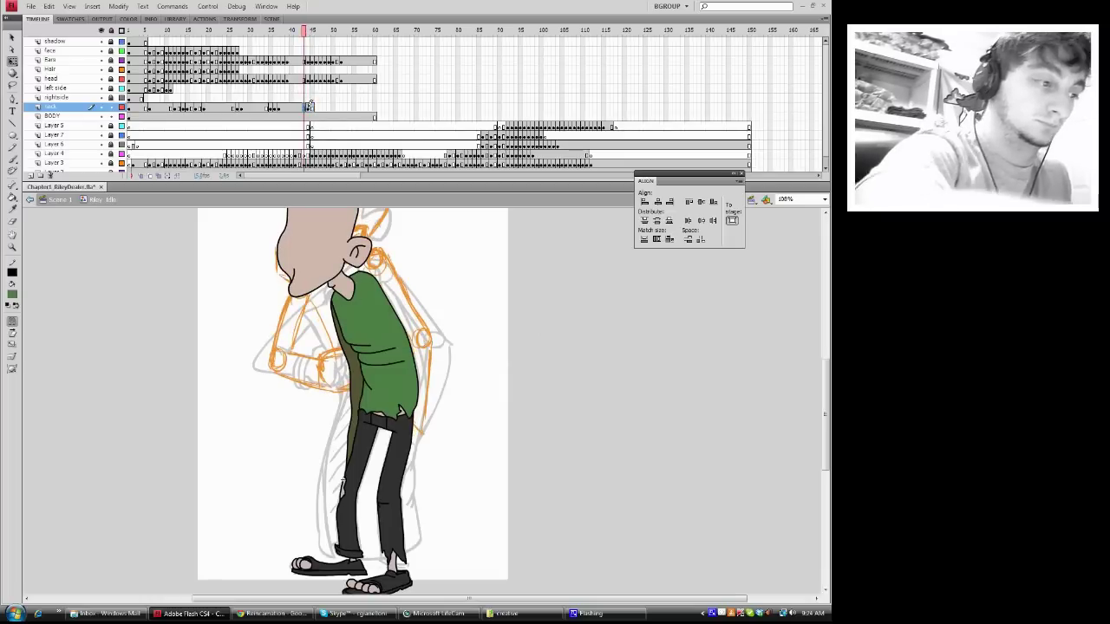
right_click(314, 107)
click(349, 153)
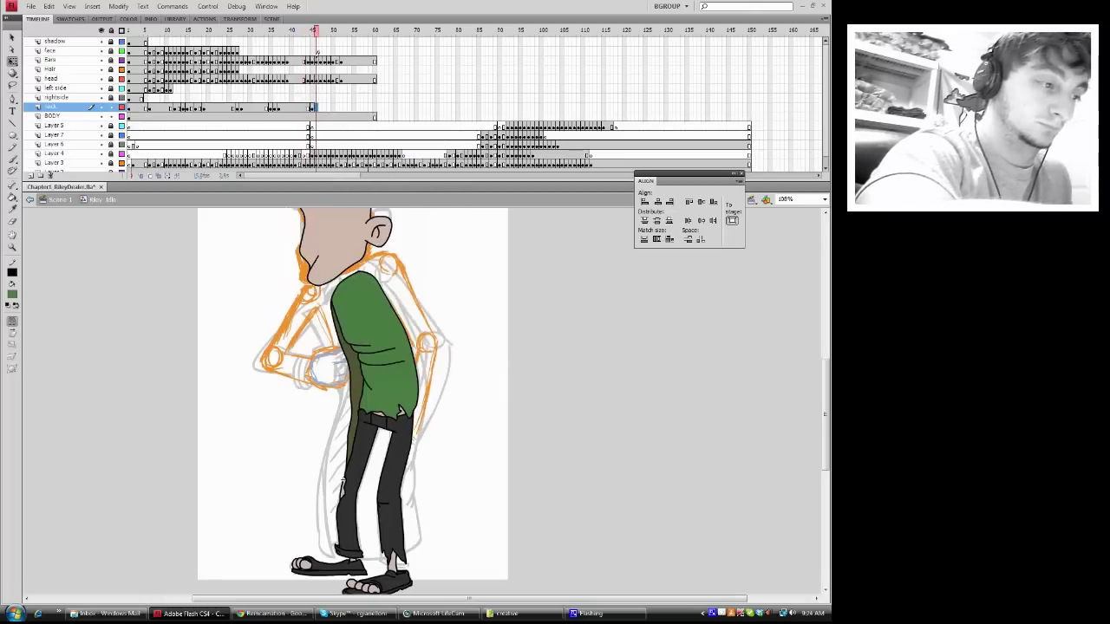
drag(316, 30, 312, 31)
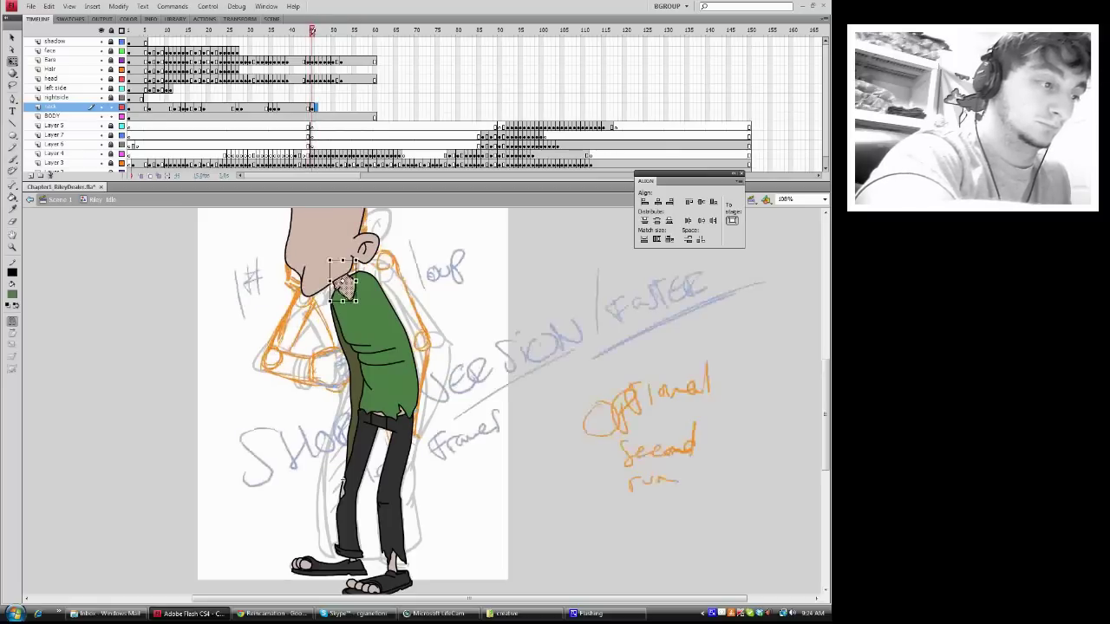
- Copy the neck pose from frame 13 and paste it over frame 45 of the neck layer
click(168, 102)
click(182, 103)
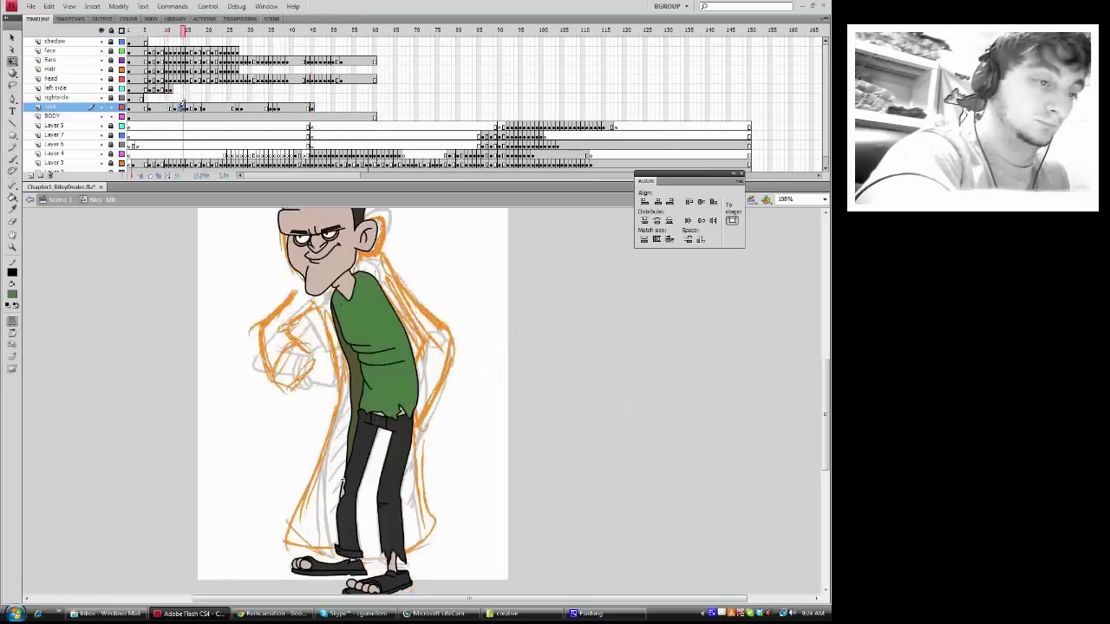
click(176, 107)
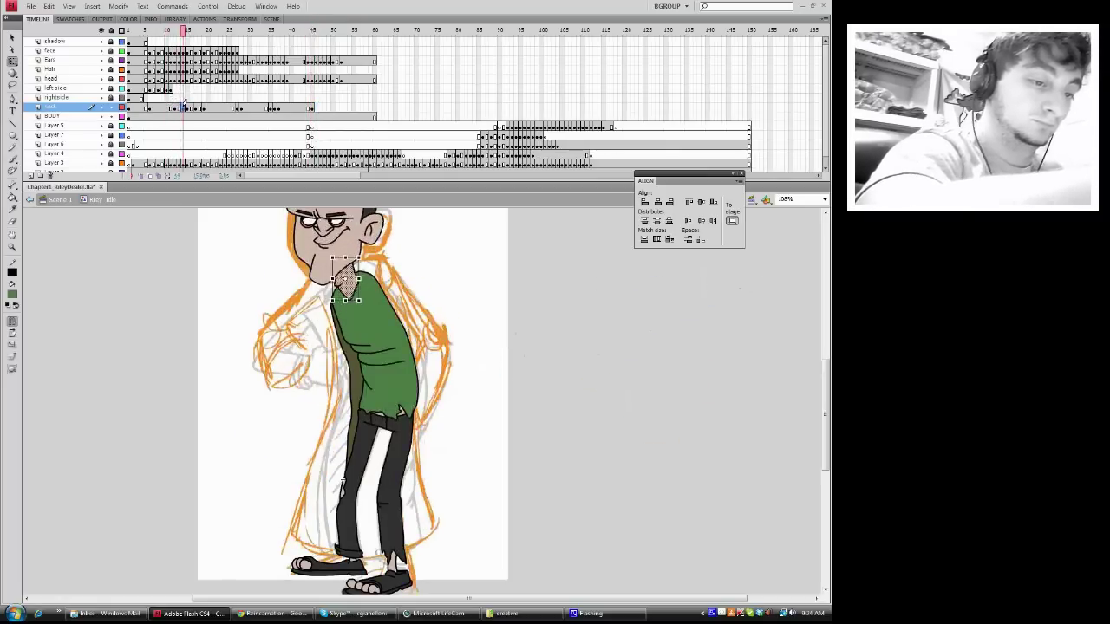
right_click(179, 106)
click(312, 107)
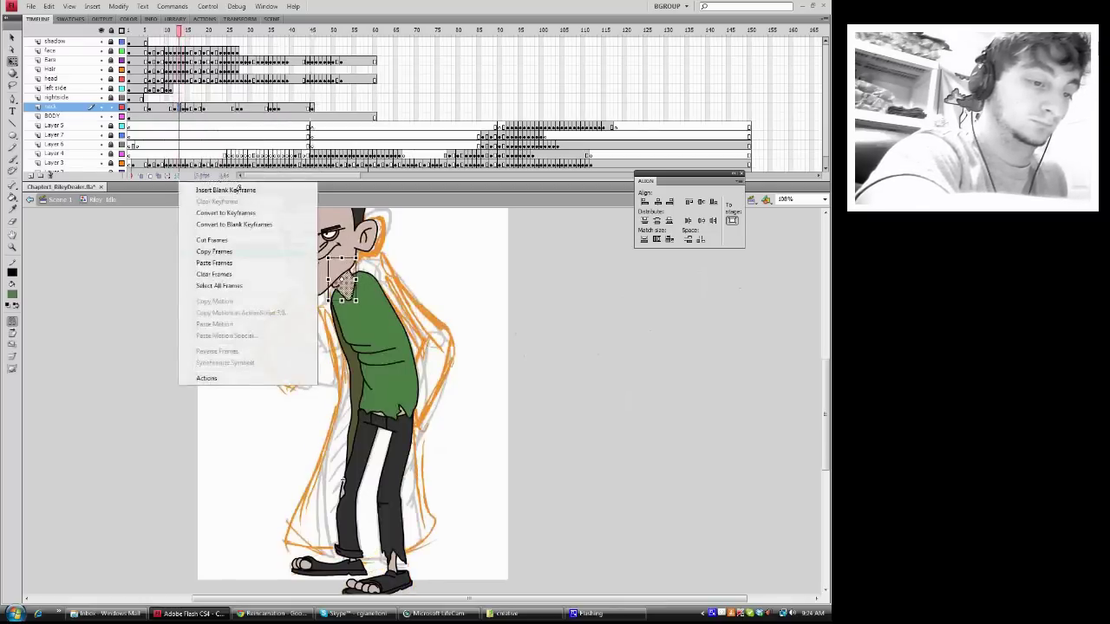
right_click(312, 107)
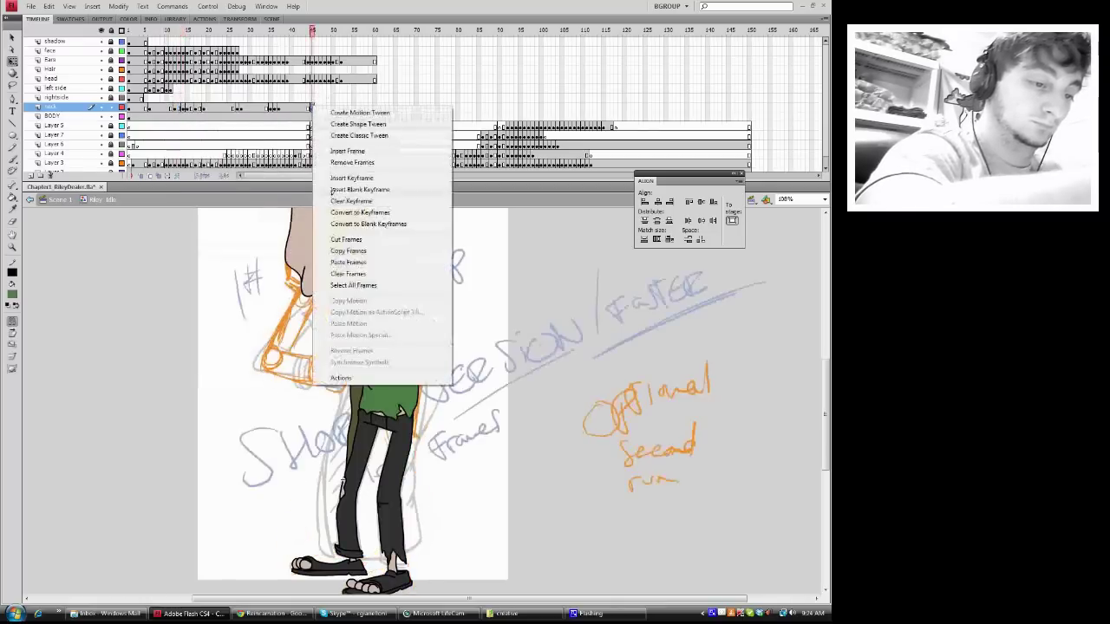
click(339, 250)
- Copy the neck pose from frame 7 to frame 46 and skew its upper edge slightly toward the chin
drag(314, 29, 316, 29)
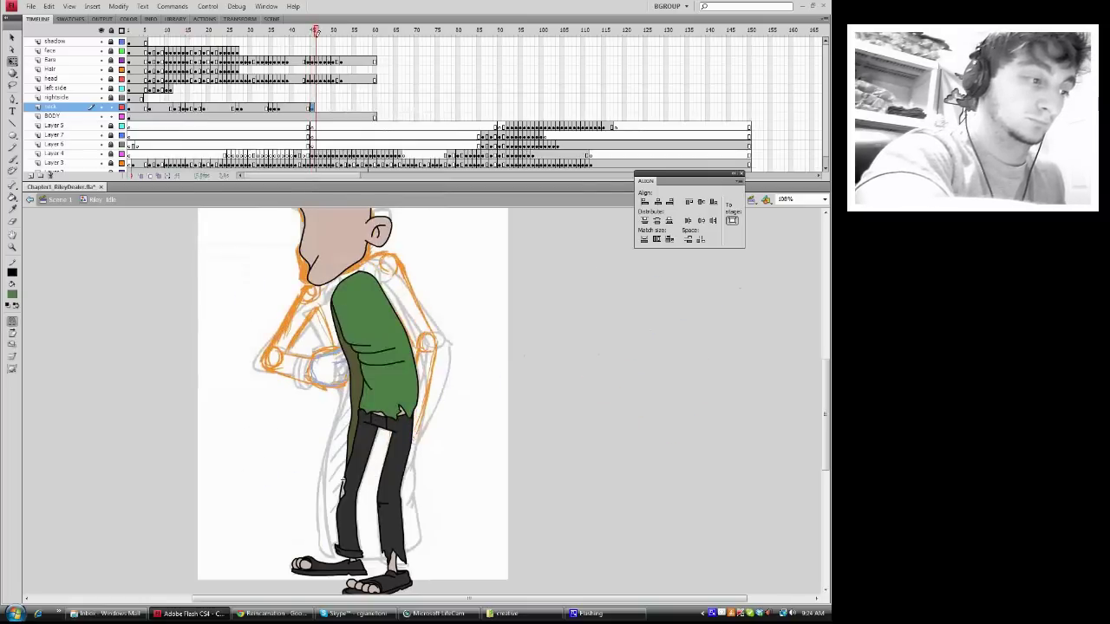
click(146, 99)
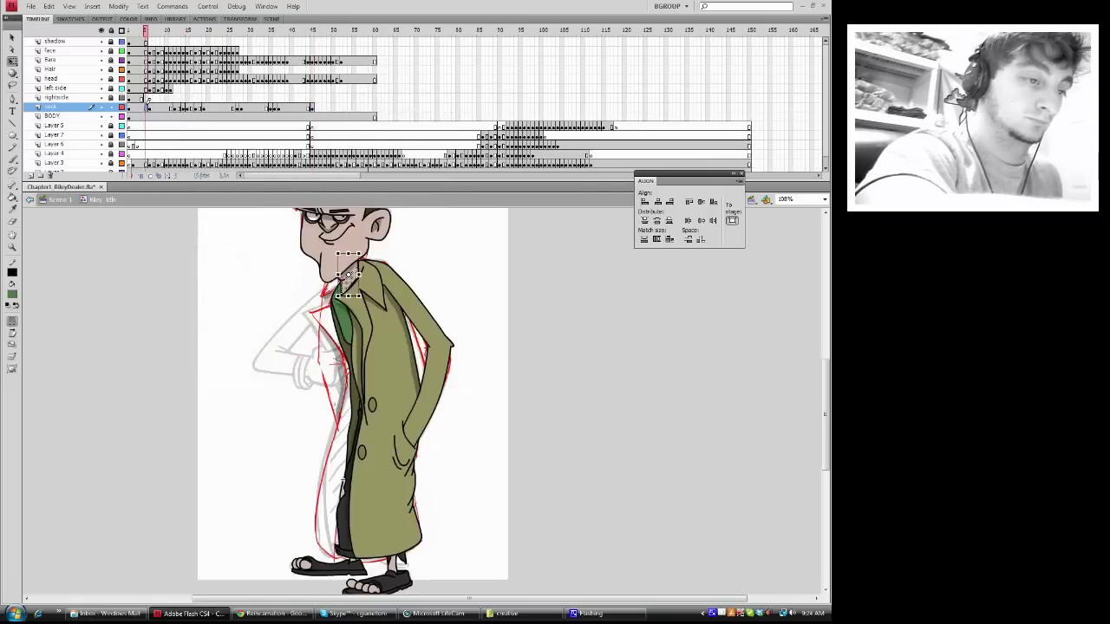
click(155, 102)
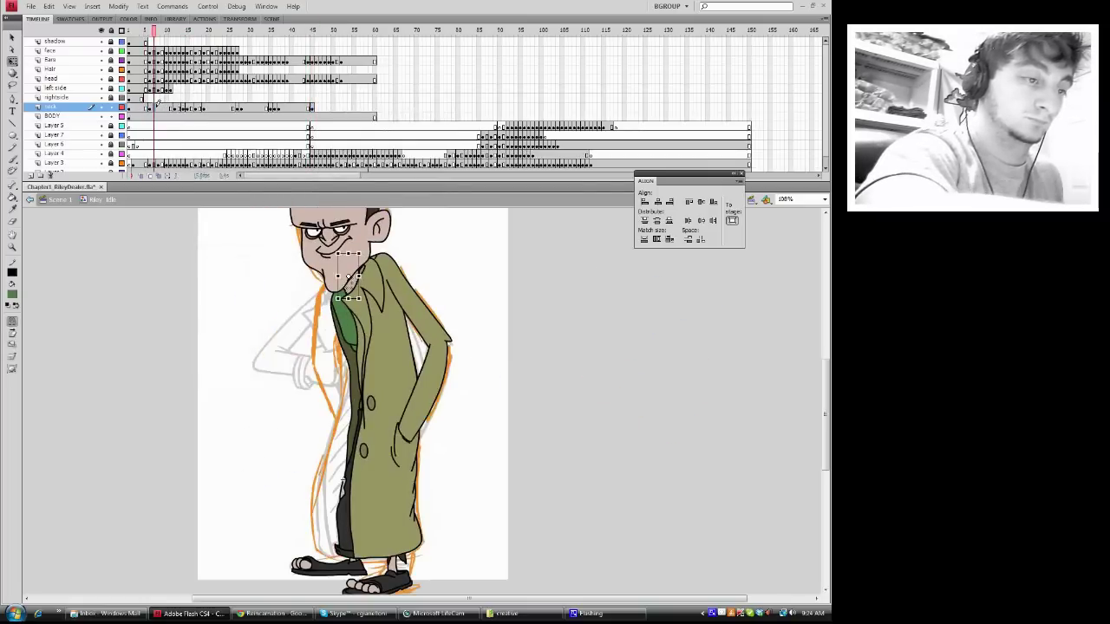
right_click(154, 105)
click(178, 251)
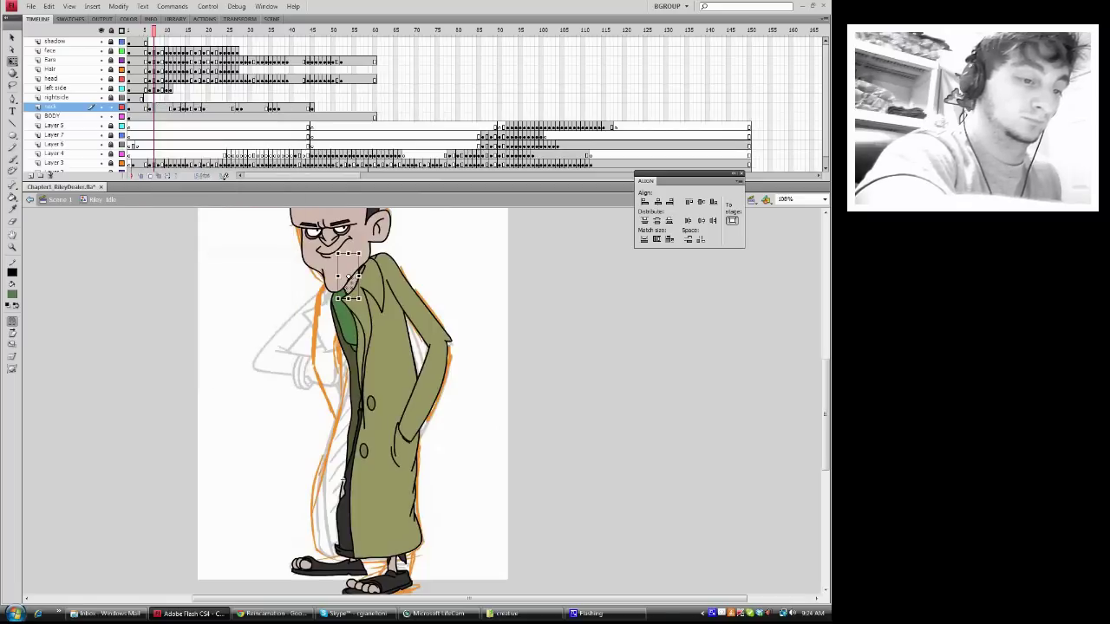
click(314, 104)
right_click(316, 104)
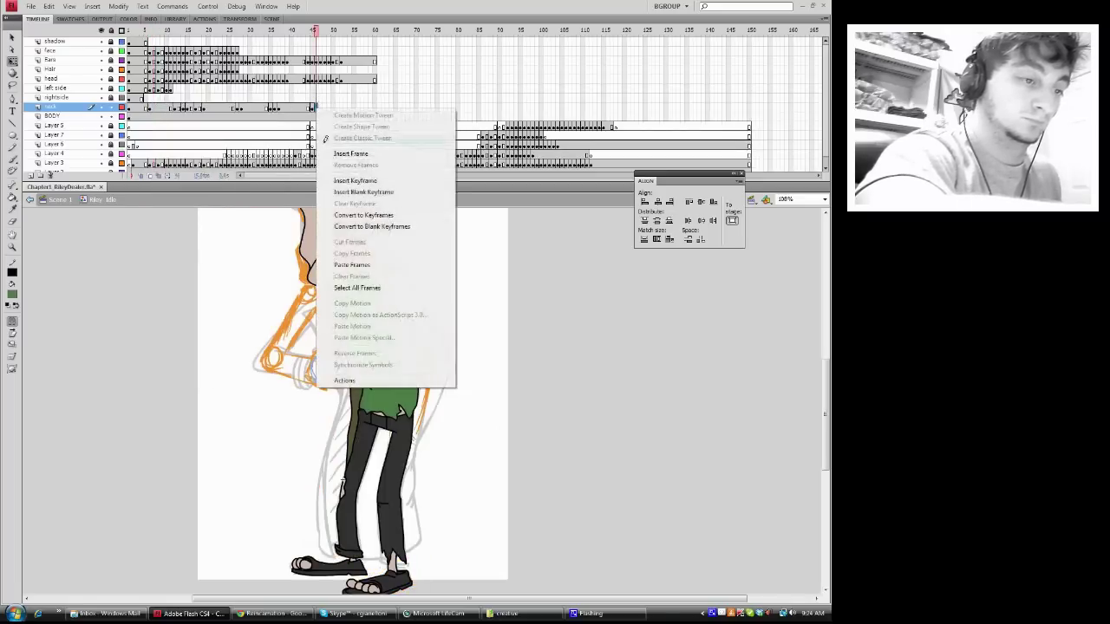
click(348, 264)
drag(315, 28, 316, 29)
drag(348, 252, 344, 250)
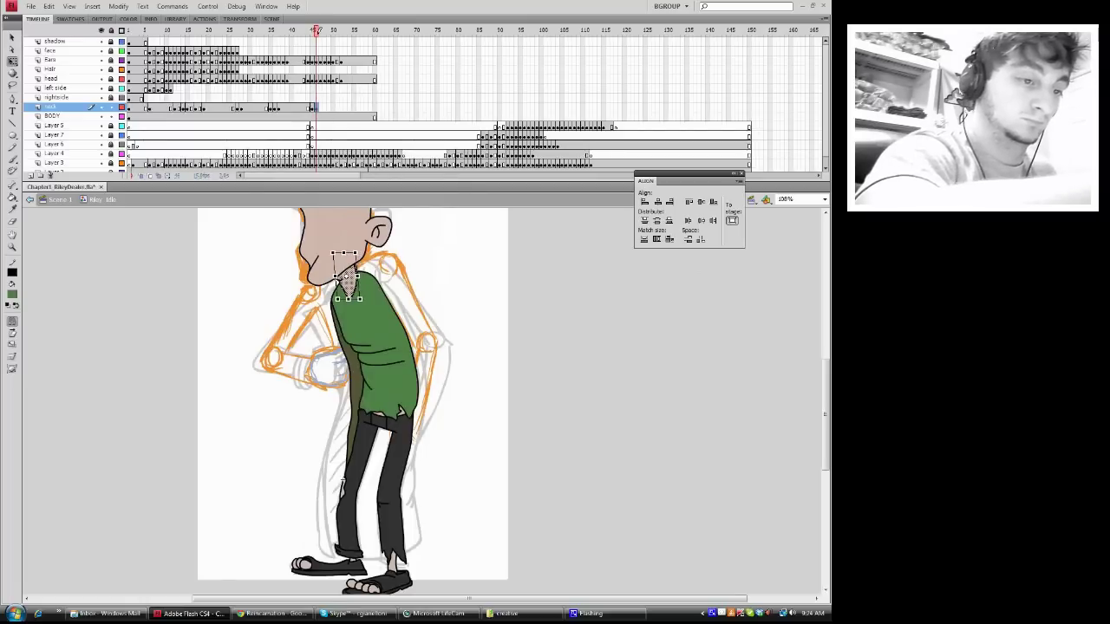
- Copy the neck pose from frame 5 and paste it at frame 47 of the neck layer
click(321, 26)
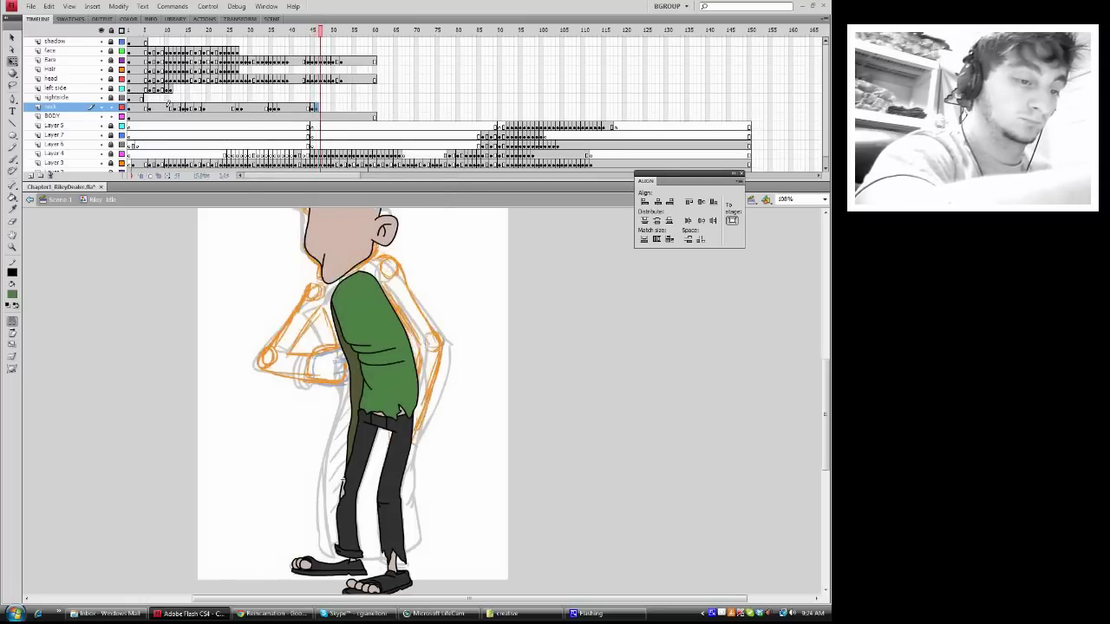
right_click(148, 107)
click(169, 252)
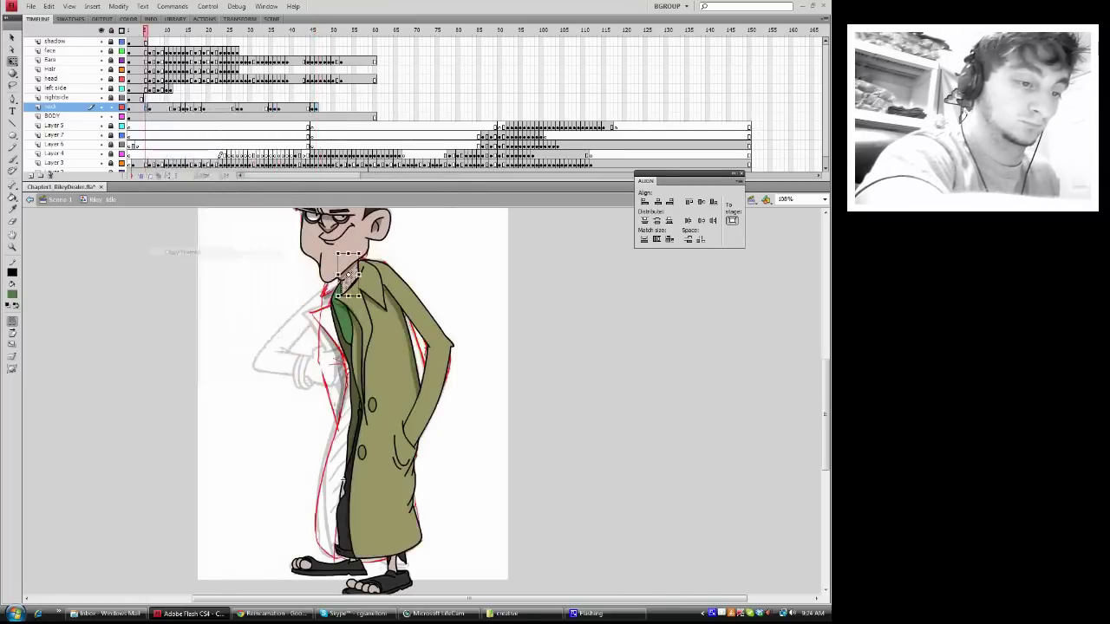
right_click(320, 107)
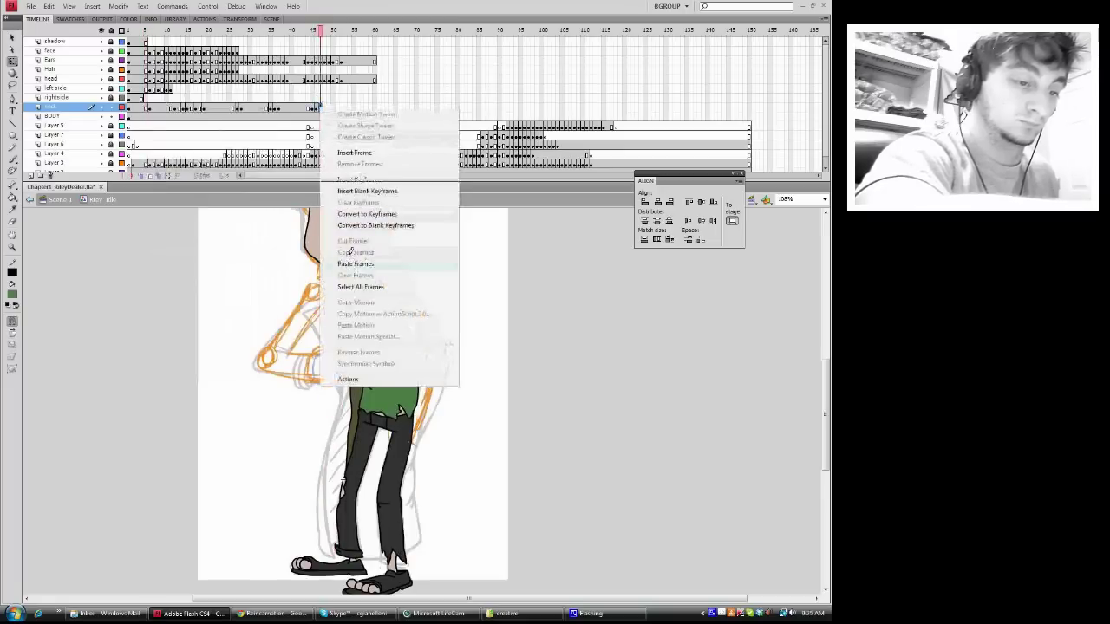
click(356, 264)
drag(323, 25, 329, 23)
- Add neck keyframes at frames 48 and 49, and skew the neck's upper edge slightly at frame 49 to follow the head
click(324, 107)
right_click(324, 107)
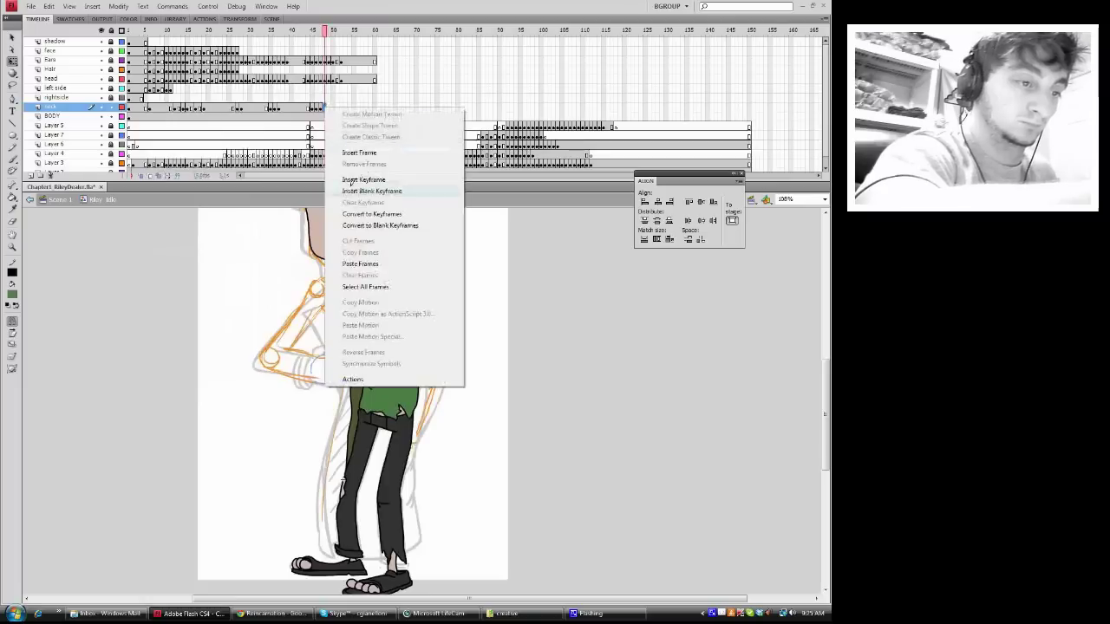
click(353, 178)
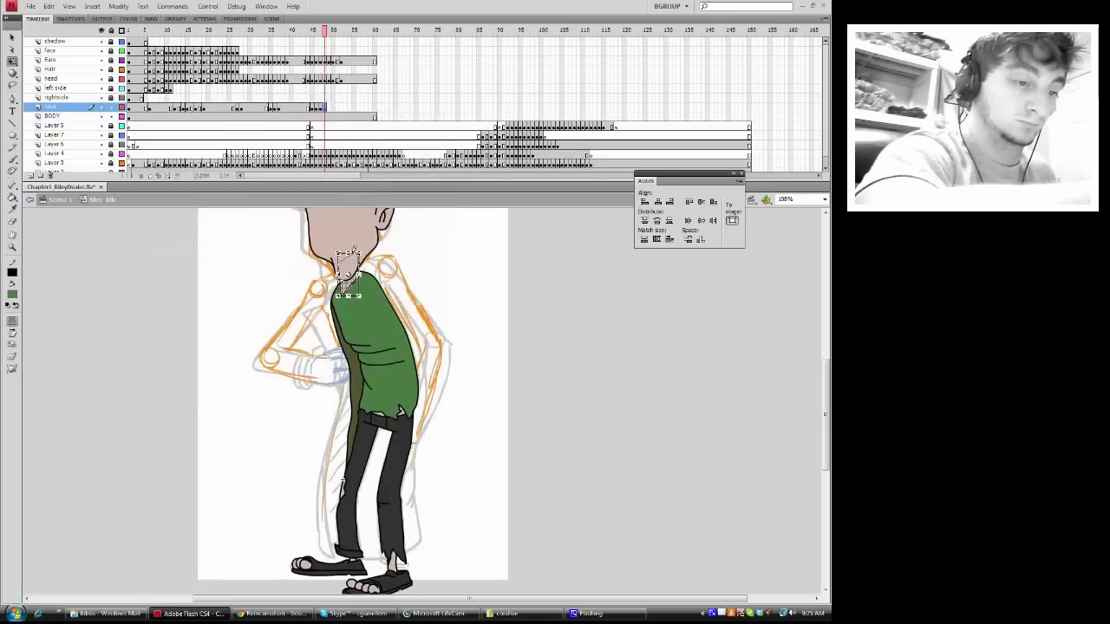
click(329, 106)
right_click(328, 105)
click(357, 180)
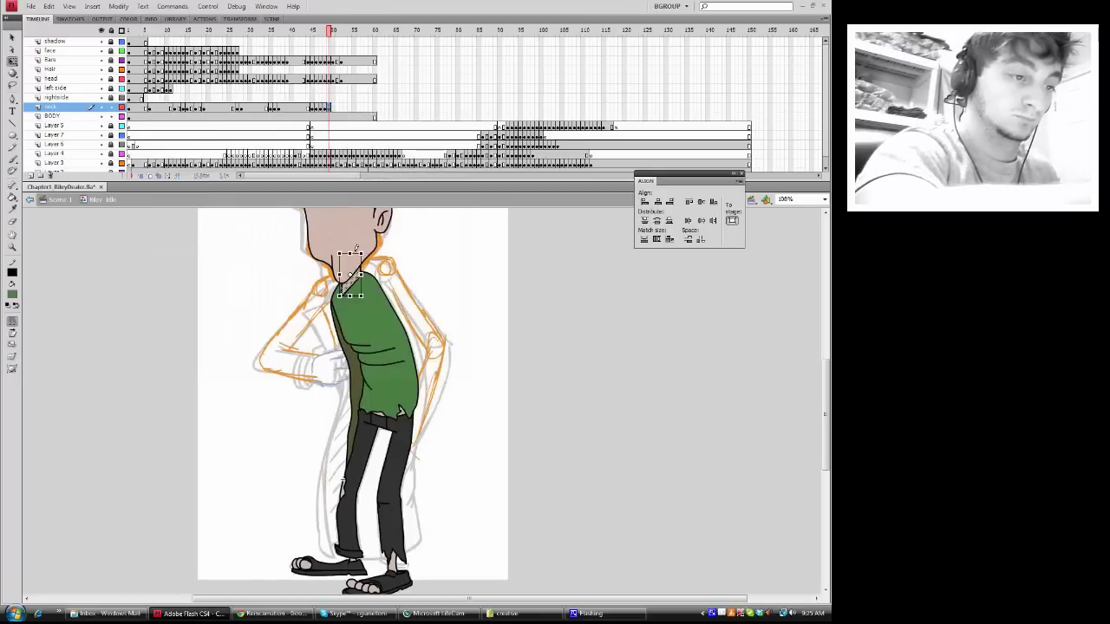
drag(353, 253, 356, 253)
mouse_move(328, 25)
mouse_down()
mouse_move(319, 25)
mouse_move(330, 26)
mouse_up()
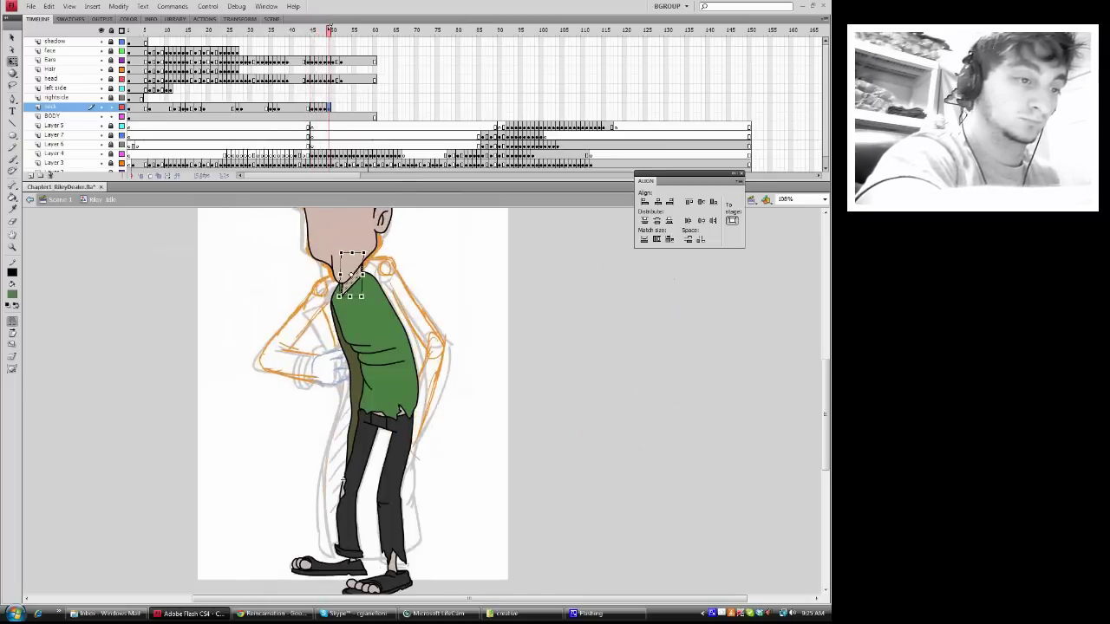
drag(357, 253, 353, 252)
- Add neck keyframes from frame 50 through frame 52 of the neck layer
click(325, 107)
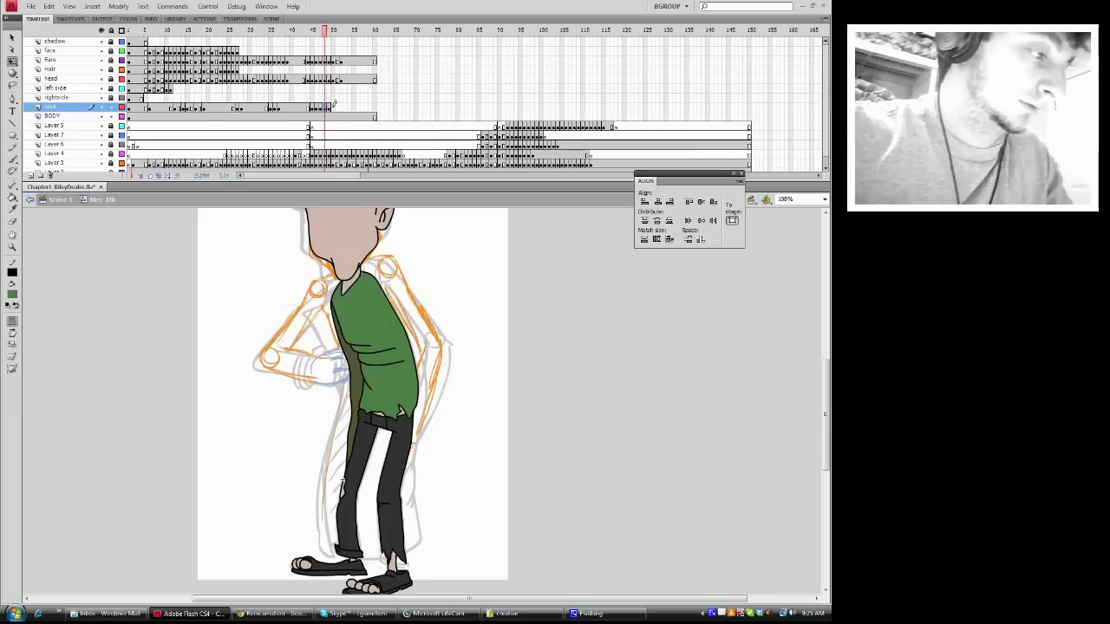
click(333, 106)
key(F6)
click(338, 107)
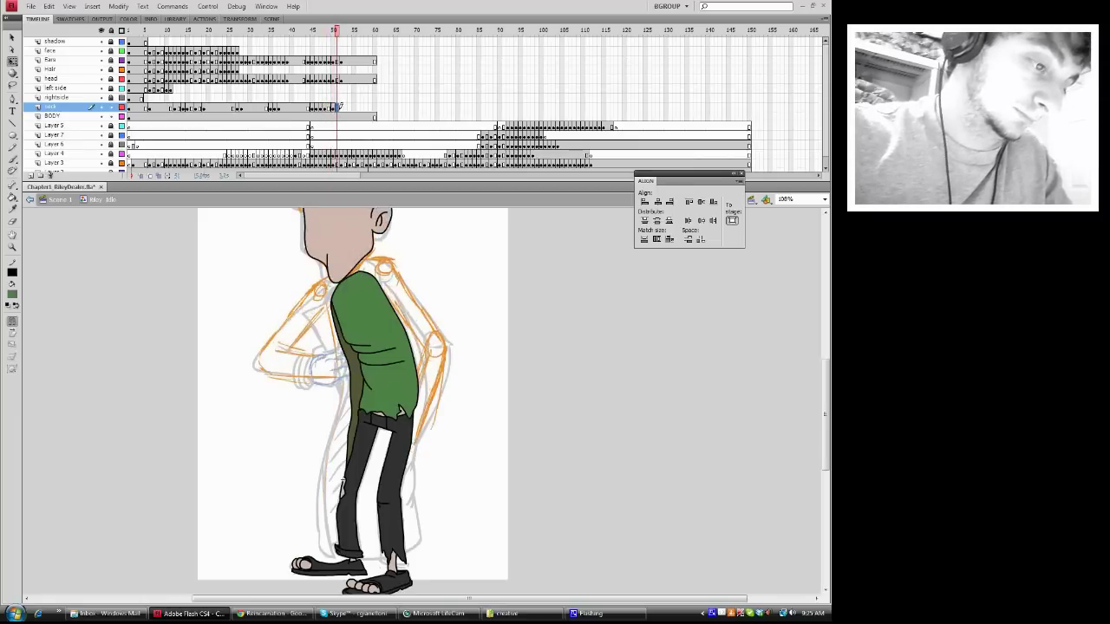
click(341, 107)
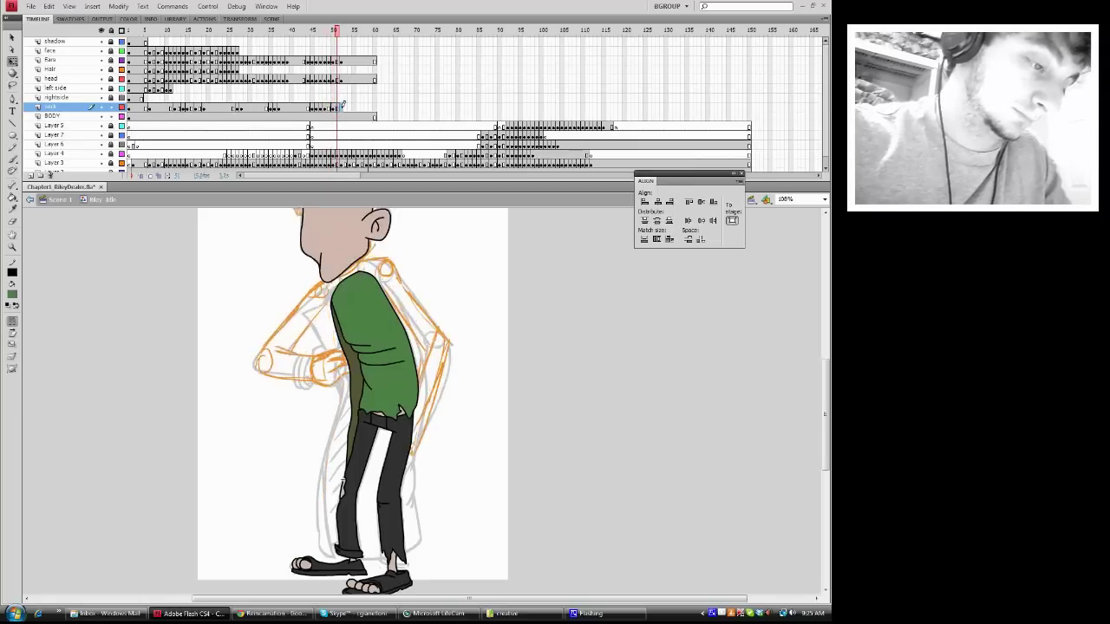
right_click(343, 106)
click(377, 179)
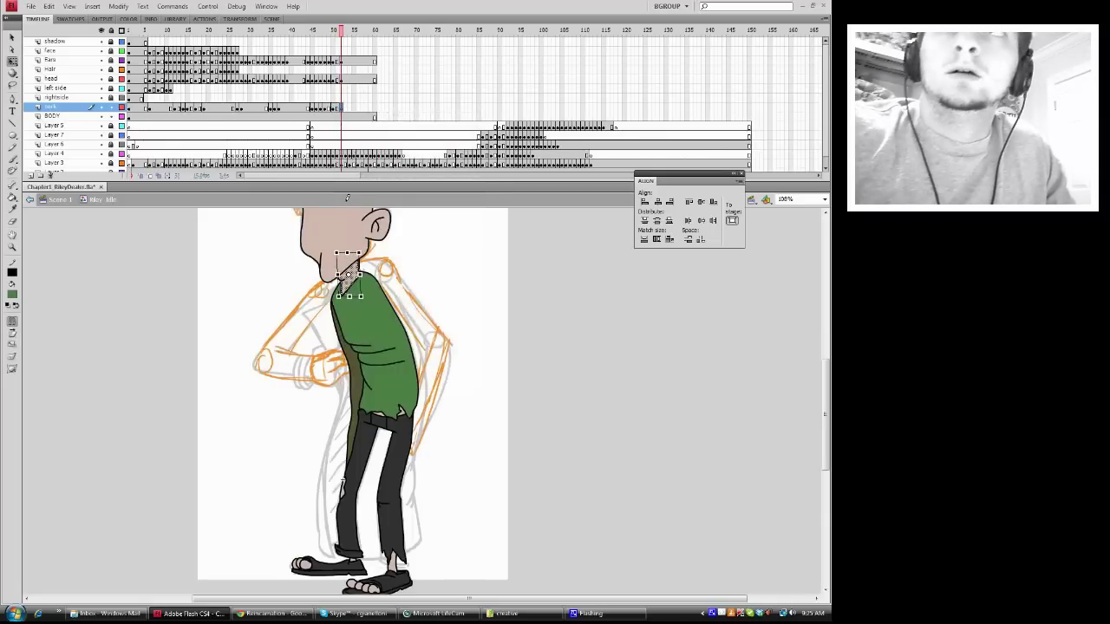
- Extend the neck layer to frame 60 and save the document
click(344, 107)
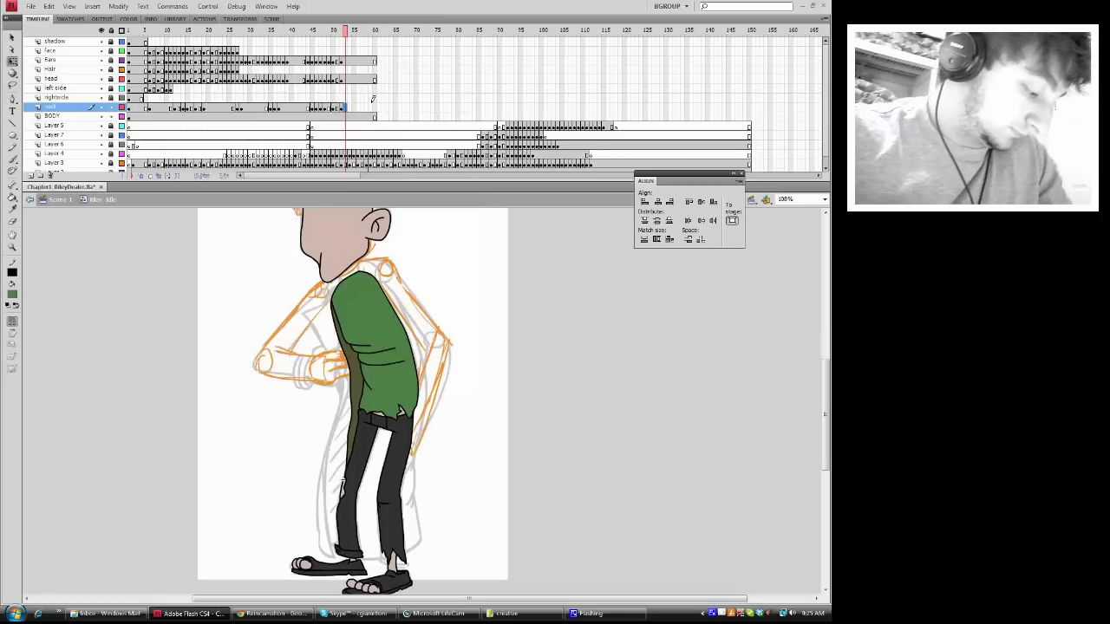
click(375, 107)
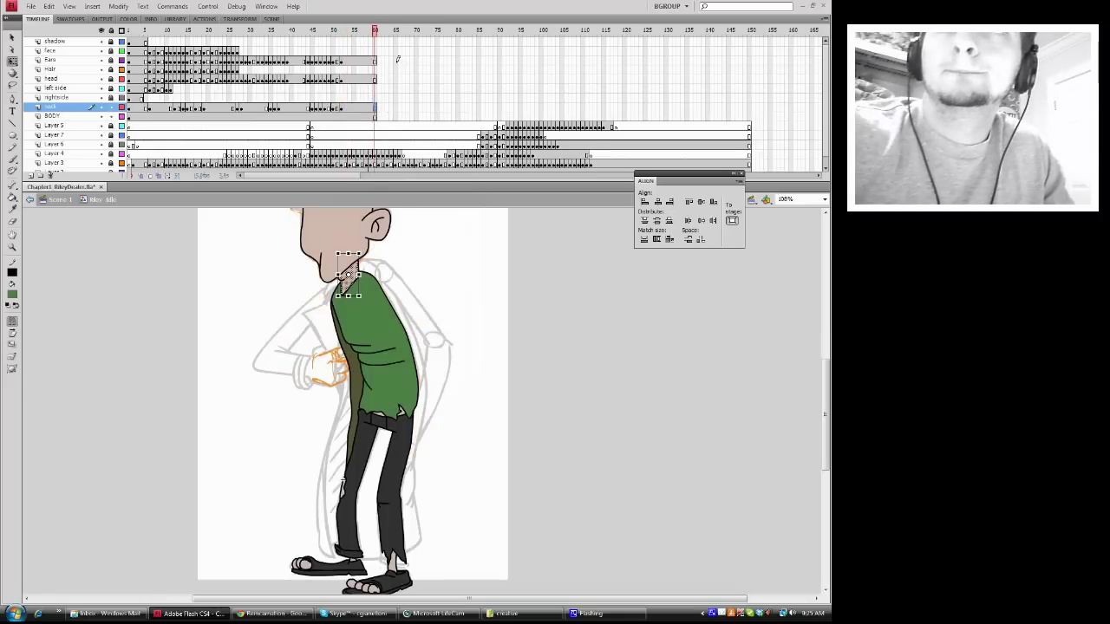
drag(377, 25, 304, 28)
mouse_move(291, 73)
mouse_down()
mouse_move(138, 97)
mouse_move(184, 99)
mouse_move(300, 136)
mouse_up()
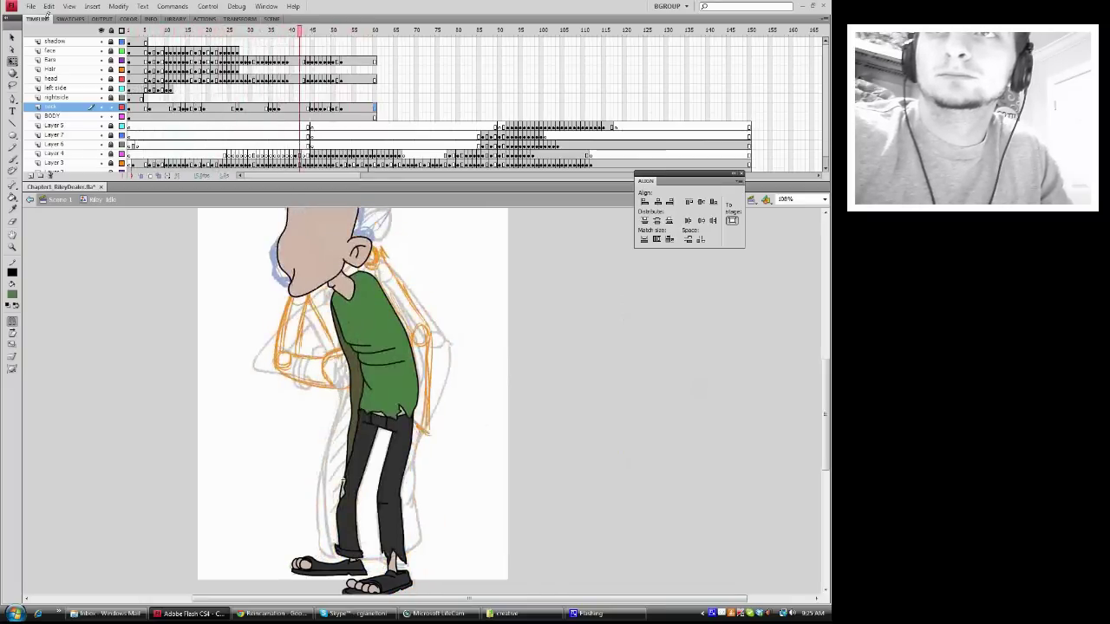
click(30, 6)
click(69, 91)
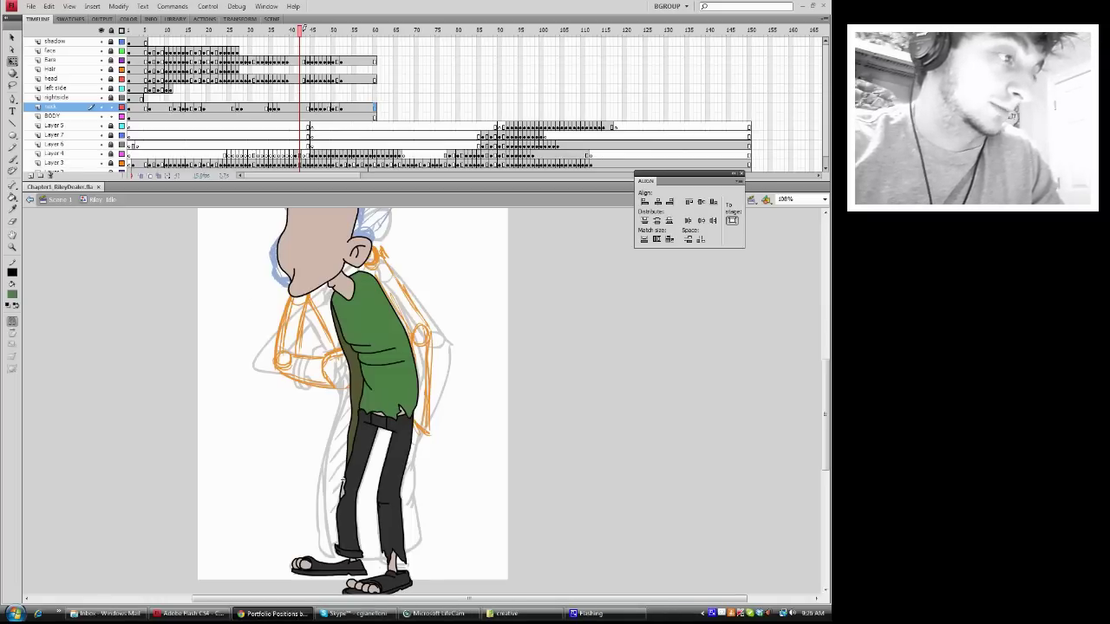
- Review the neck animation on the timeline and as a test movie from Scene 1, scaled to show the whole stage
click(282, 33)
drag(282, 33, 155, 32)
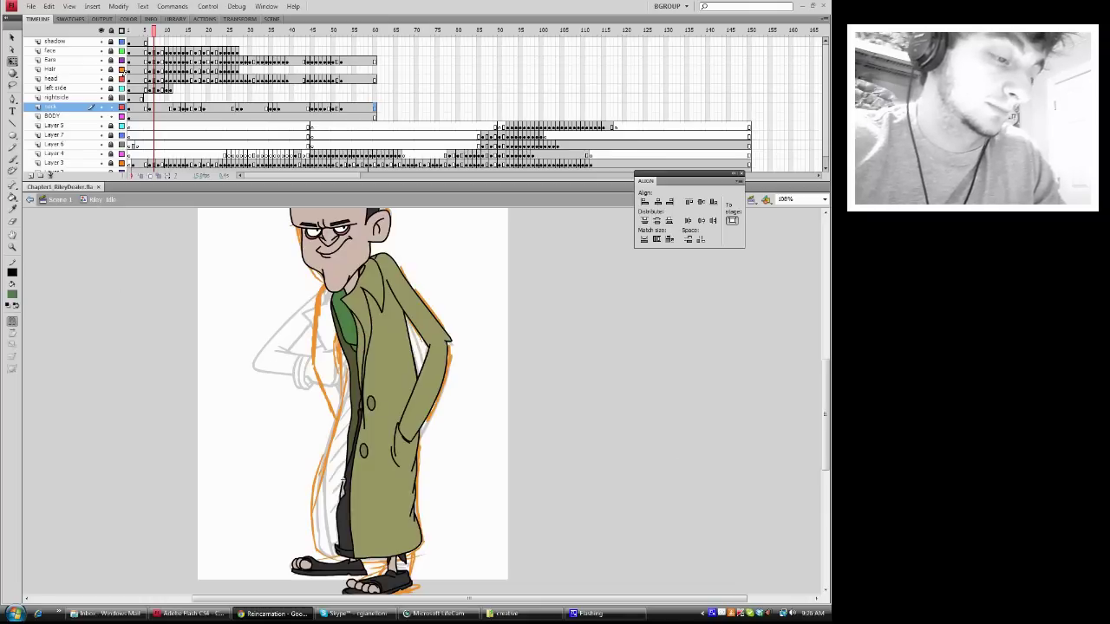
mouse_move(153, 29)
mouse_down()
mouse_move(138, 39)
mouse_move(323, 40)
mouse_up()
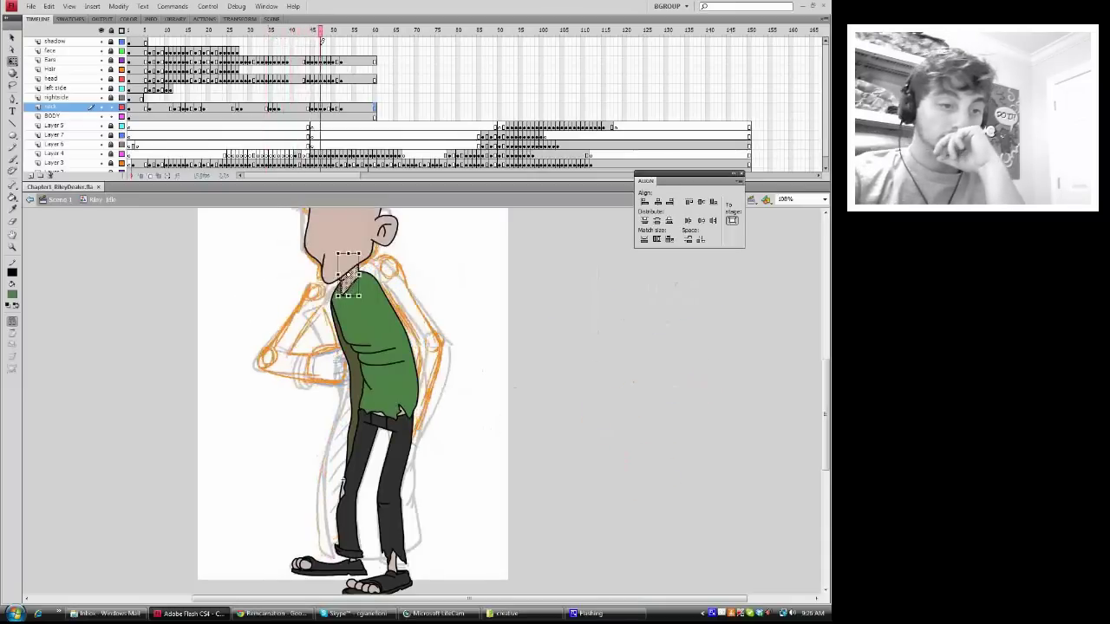
click(59, 198)
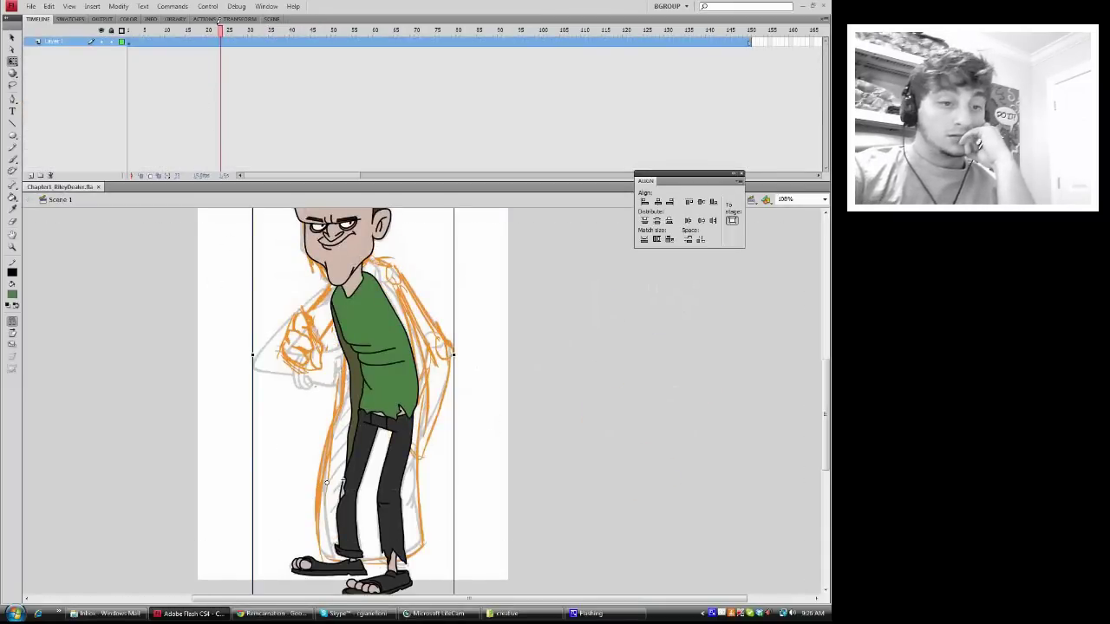
drag(222, 21, 58, 85)
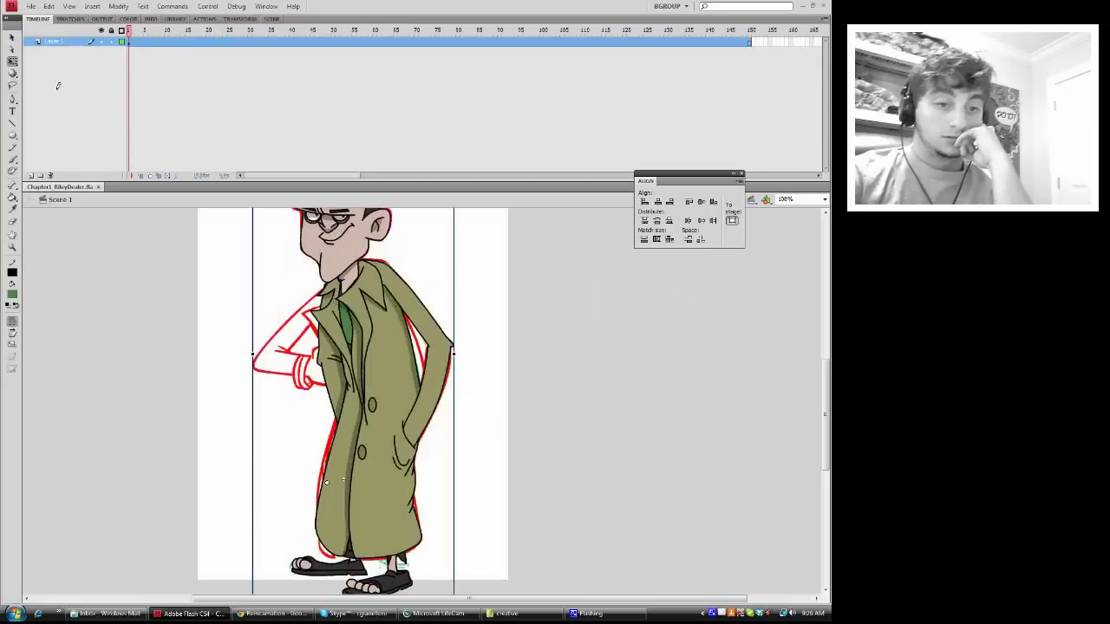
click(210, 6)
click(119, 85)
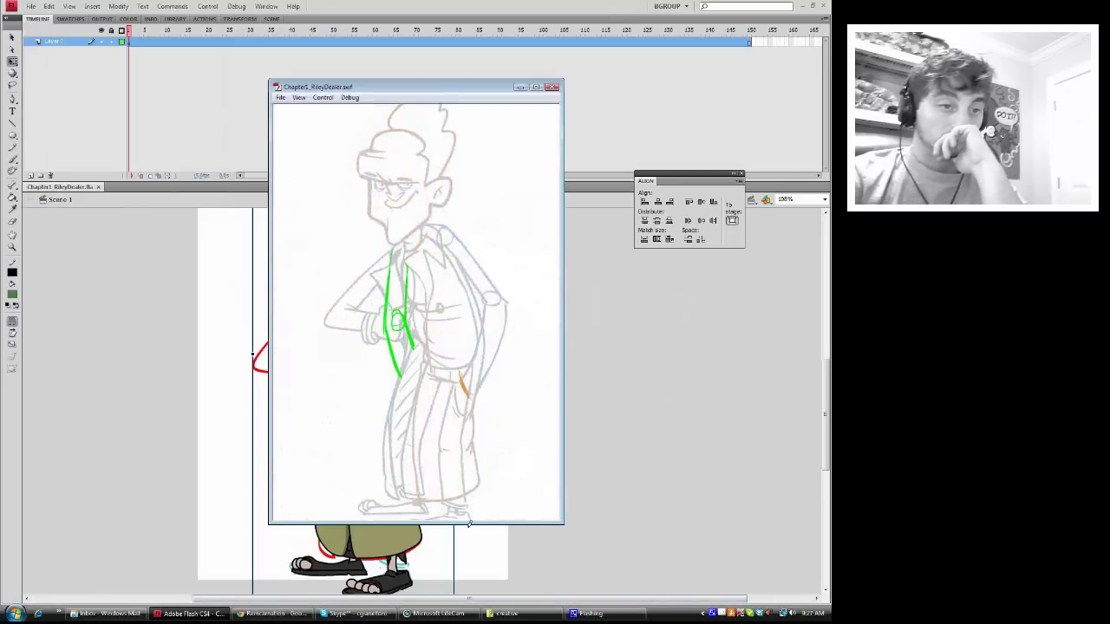
right_click(496, 304)
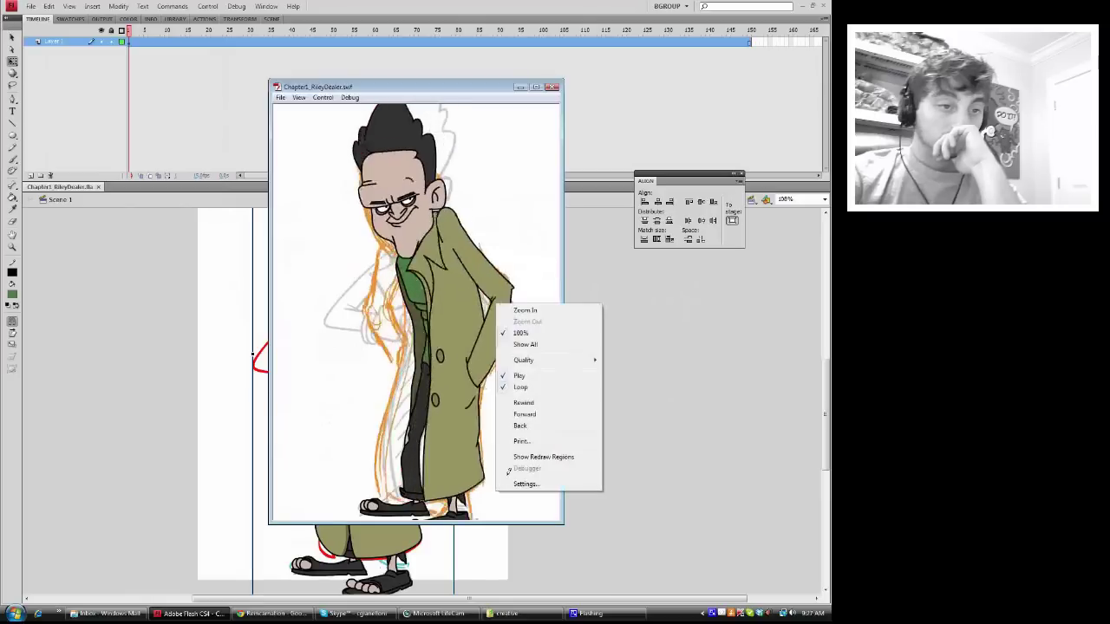
click(542, 343)
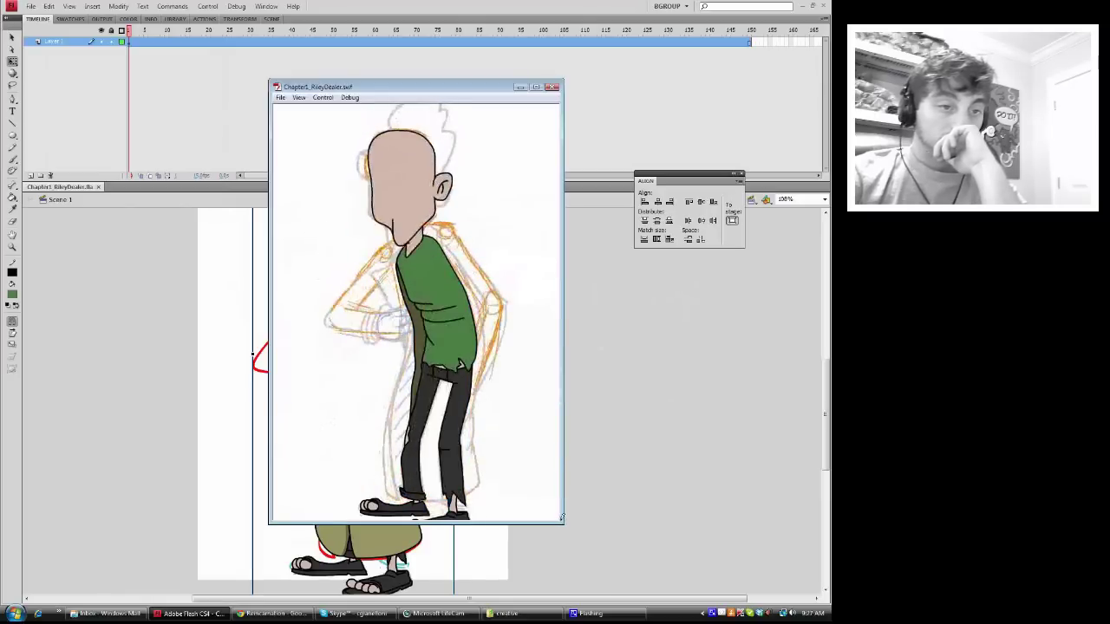
drag(562, 518, 697, 355)
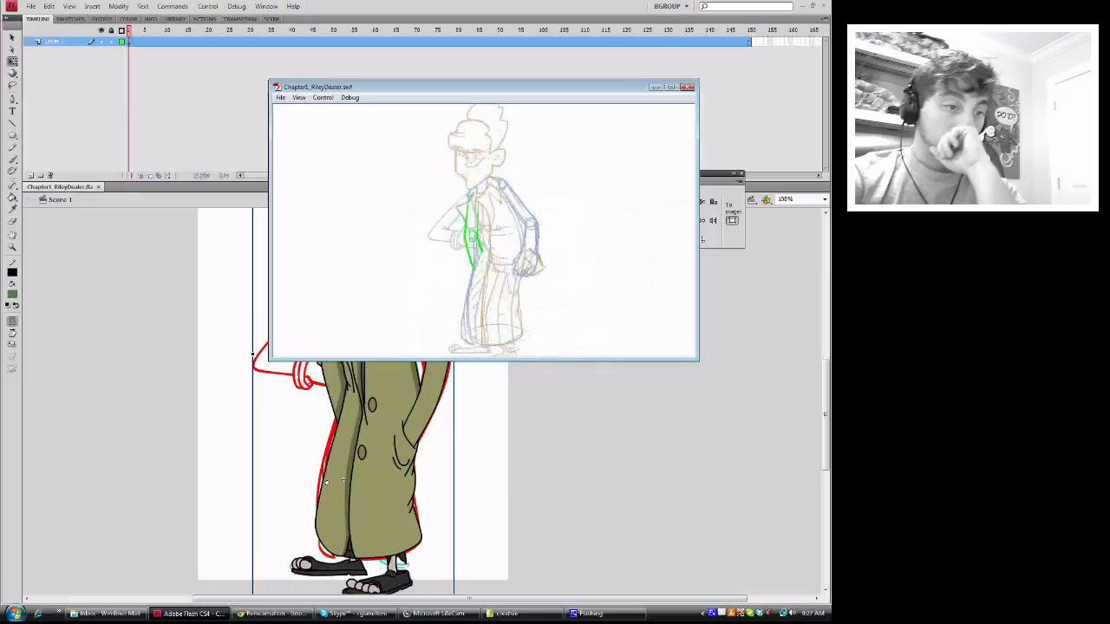
click(685, 88)
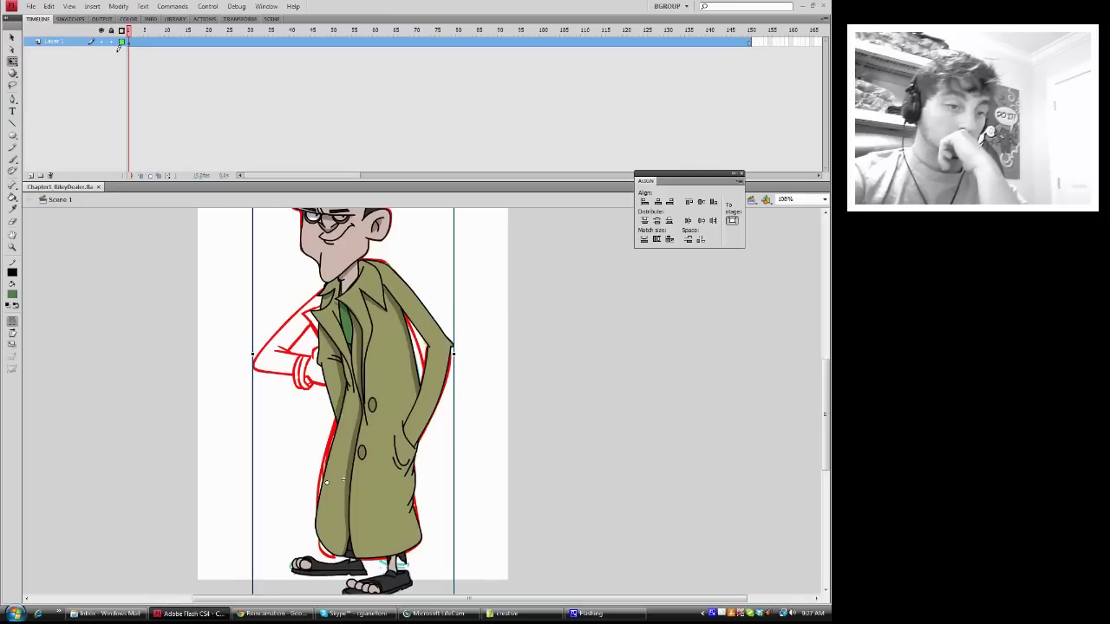
- Reopen the character symbol and switch editing from the neck layer to the left side layer, selecting the coat drawing at frame 11
drag(564, 422, 368, 284)
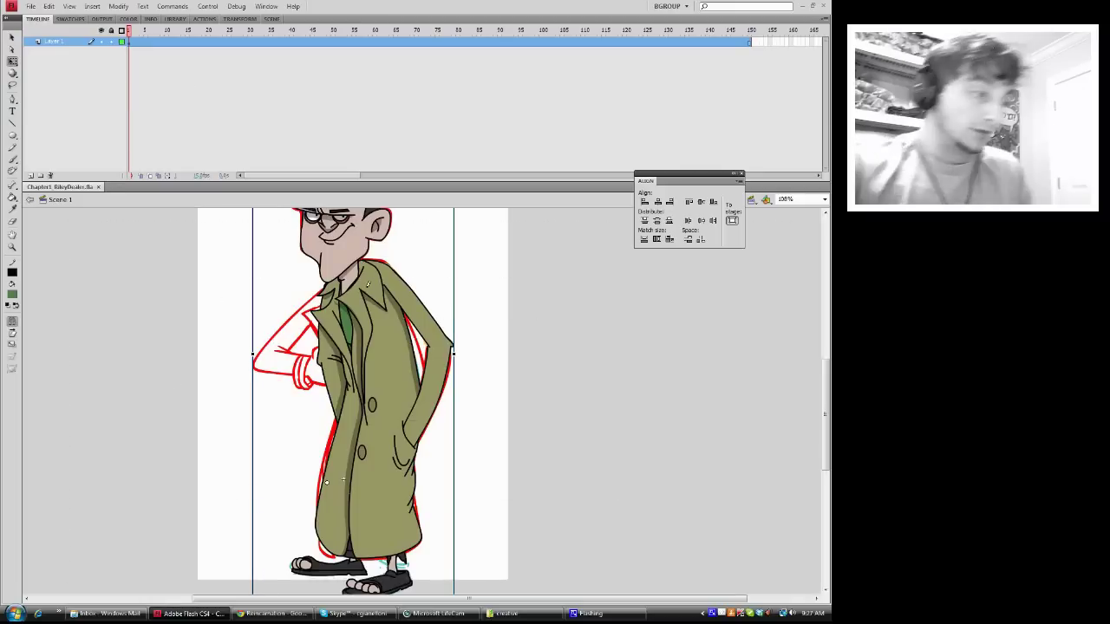
double_click(325, 482)
drag(149, 27, 191, 76)
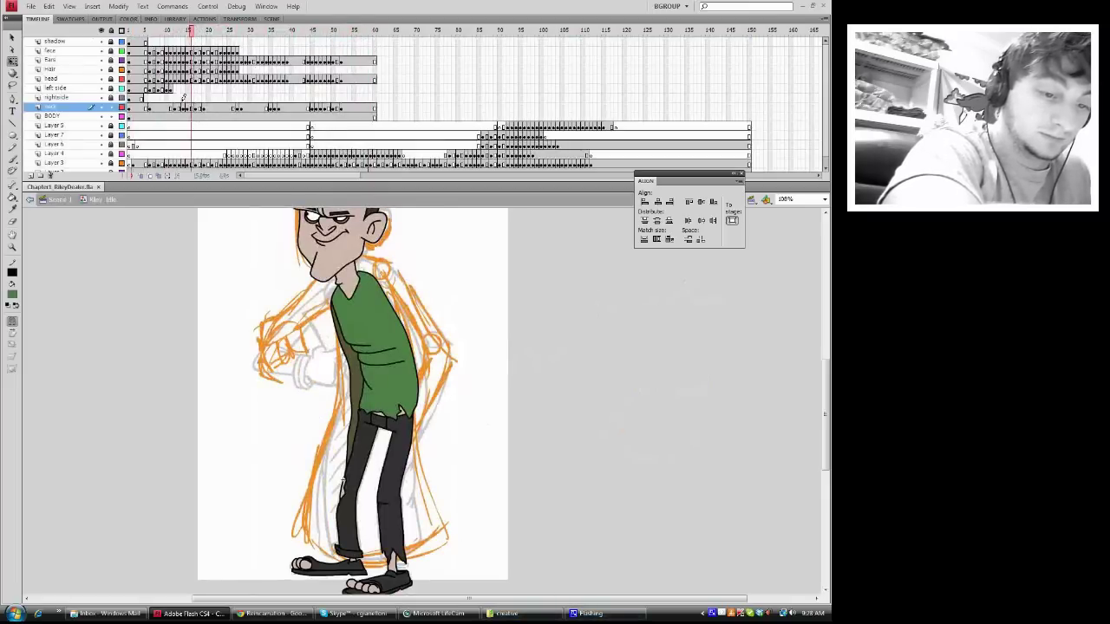
click(171, 87)
click(90, 88)
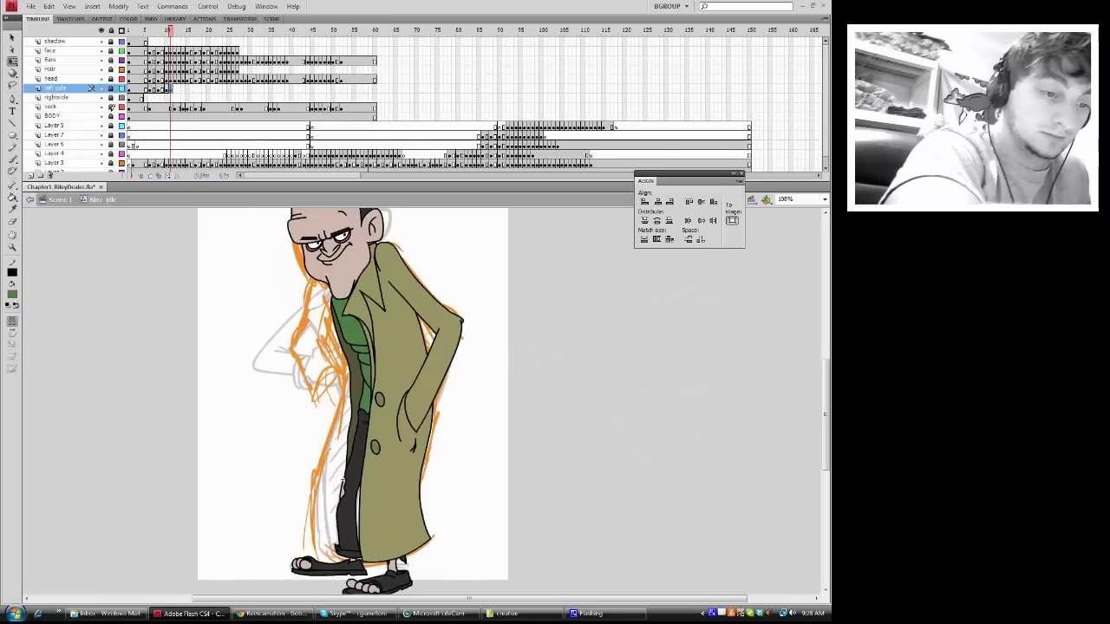
click(174, 88)
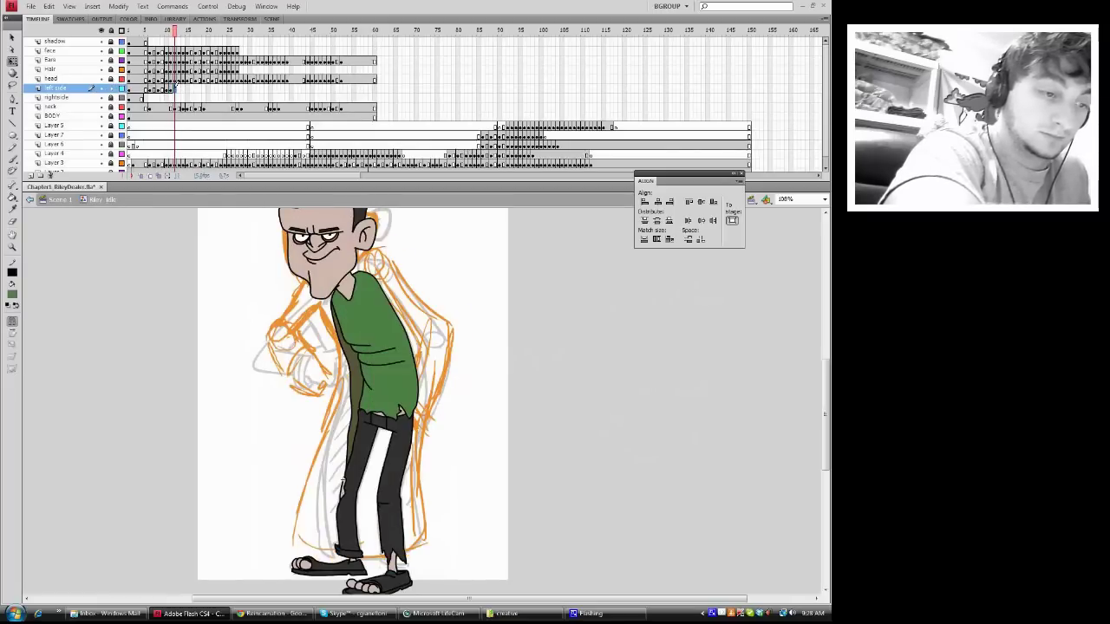
click(171, 87)
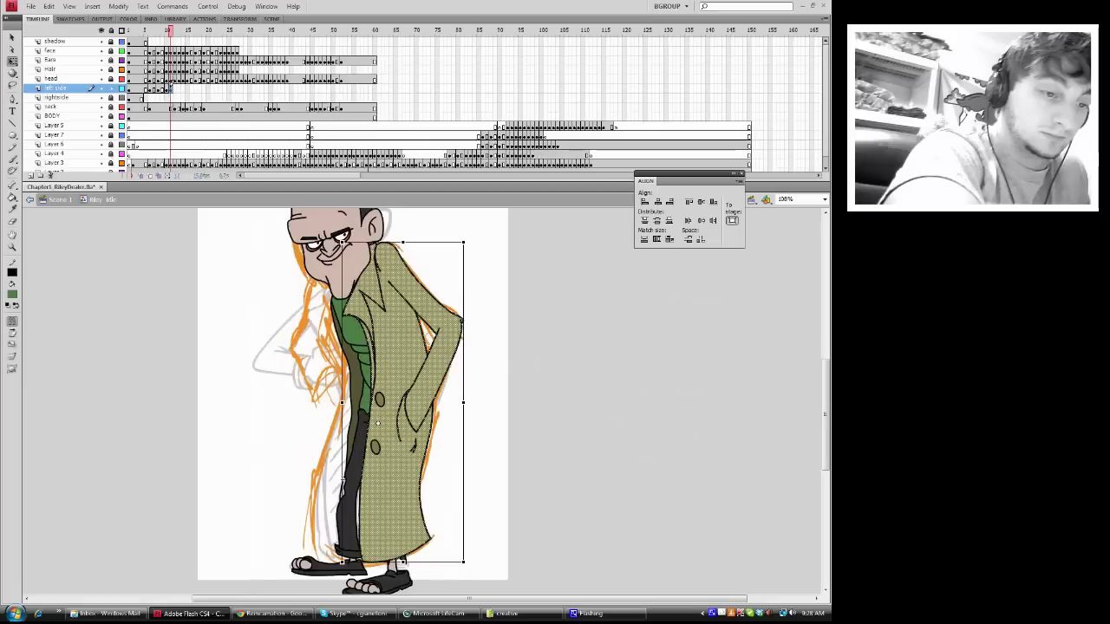
- Extend the coat drawing on the left side layer to frame 14
mouse_move(173, 28)
mouse_down()
mouse_move(189, 28)
mouse_move(142, 31)
mouse_move(229, 31)
mouse_move(169, 40)
mouse_move(184, 36)
mouse_up()
right_click(184, 88)
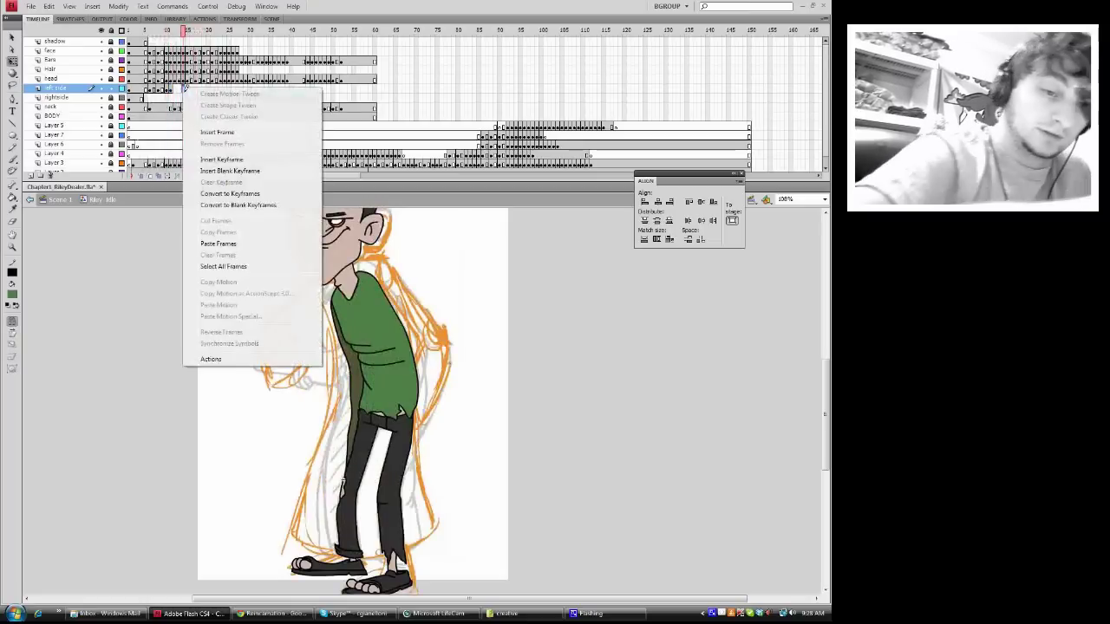
click(205, 135)
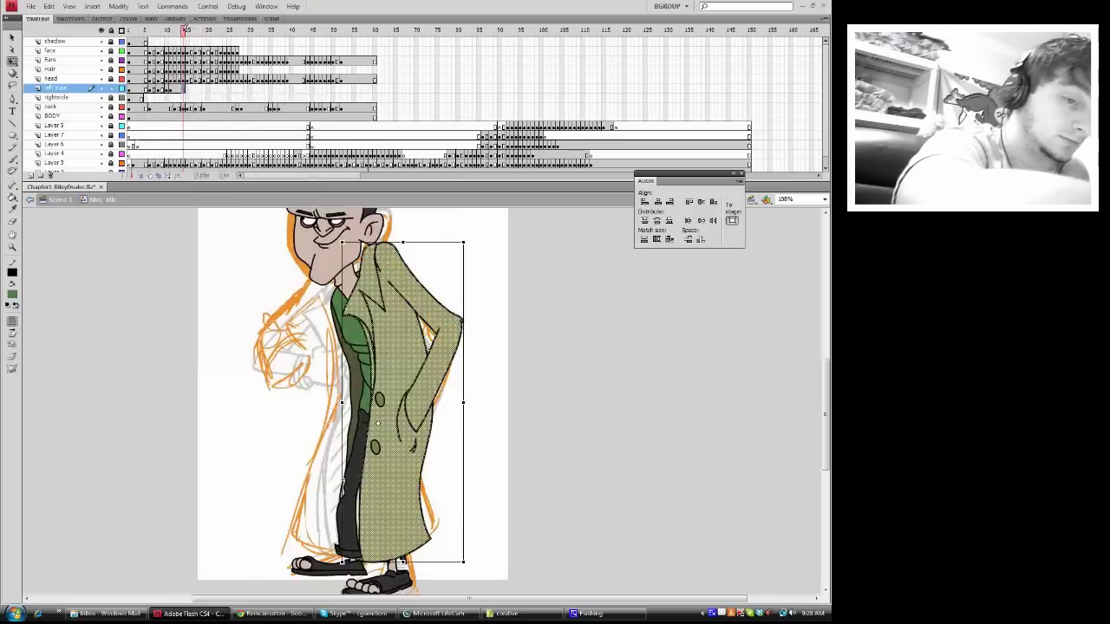
- Move the filled coat beside the figure at frame 12 and hide the layers from shadow to head, plus neck and BODY
drag(185, 29, 176, 31)
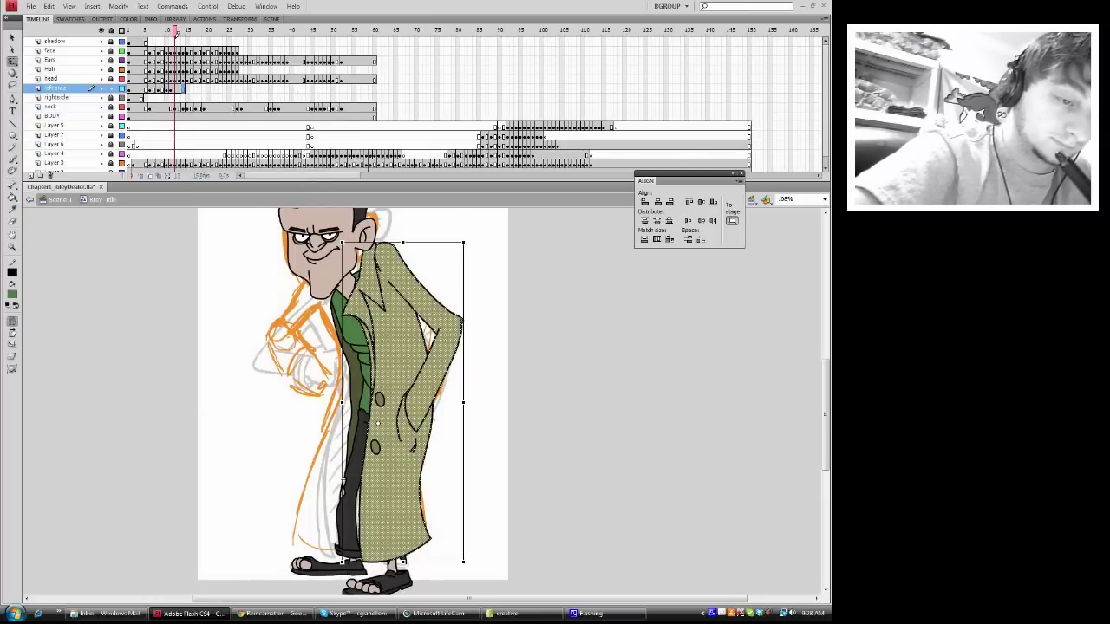
drag(396, 271, 525, 282)
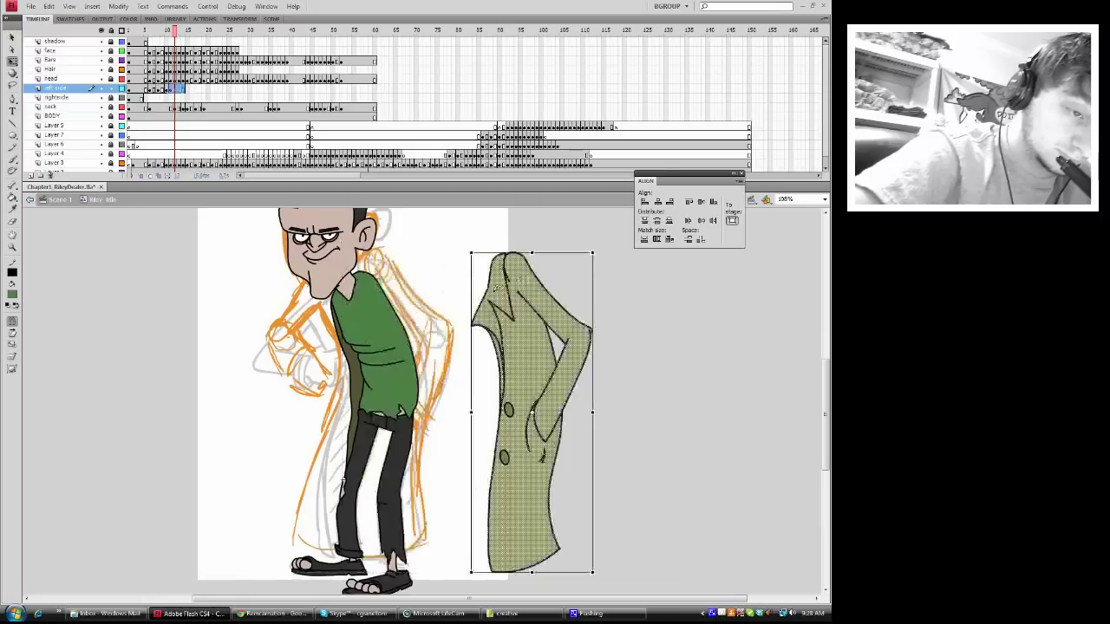
drag(101, 78, 100, 51)
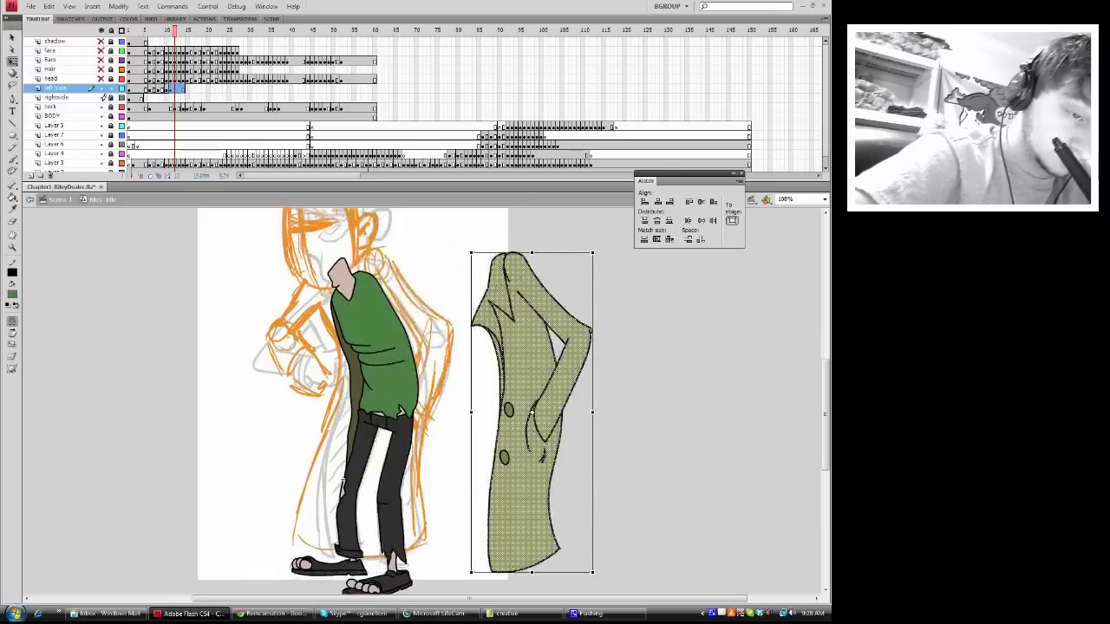
drag(101, 106, 101, 115)
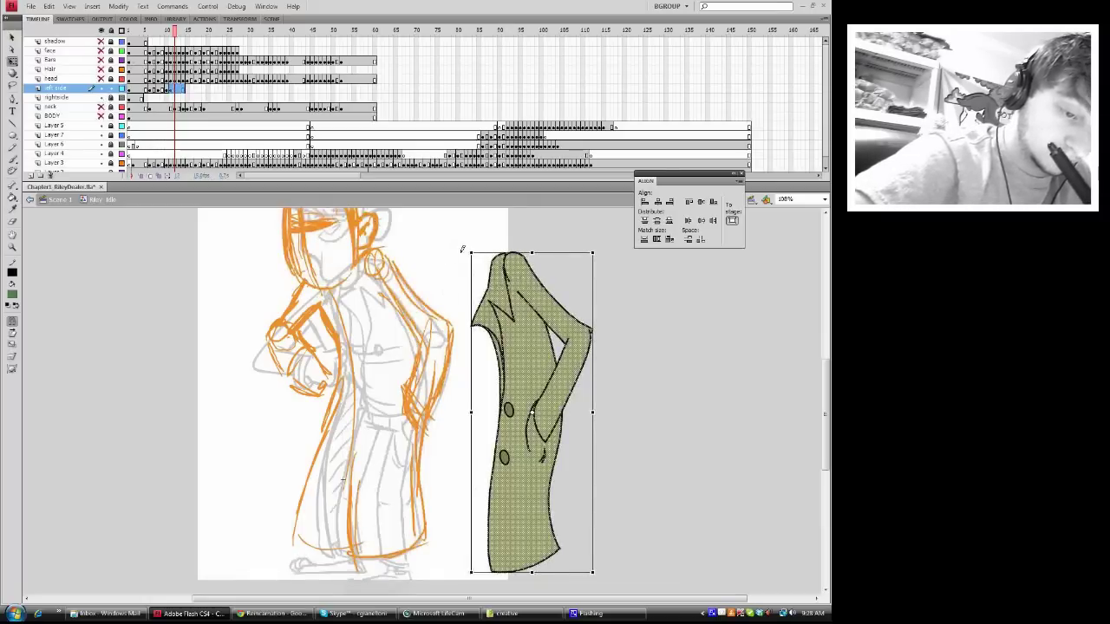
drag(498, 269, 523, 274)
click(484, 254)
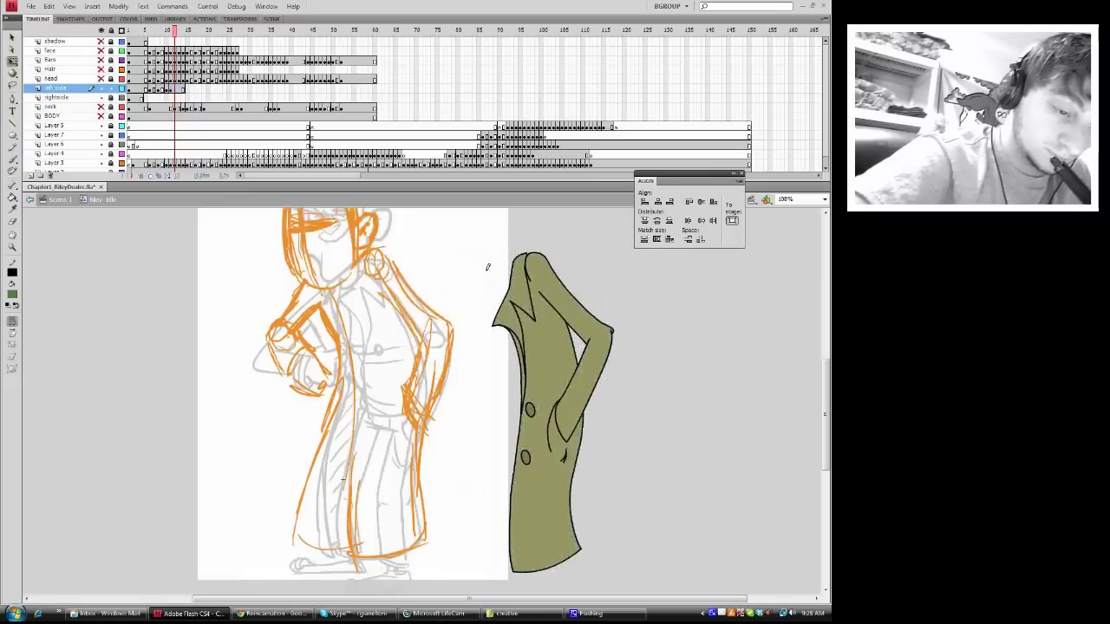
- Trace the coat's collar, lapel and front edge down to the hem over the orange sketch with the Pencil tool
click(13, 146)
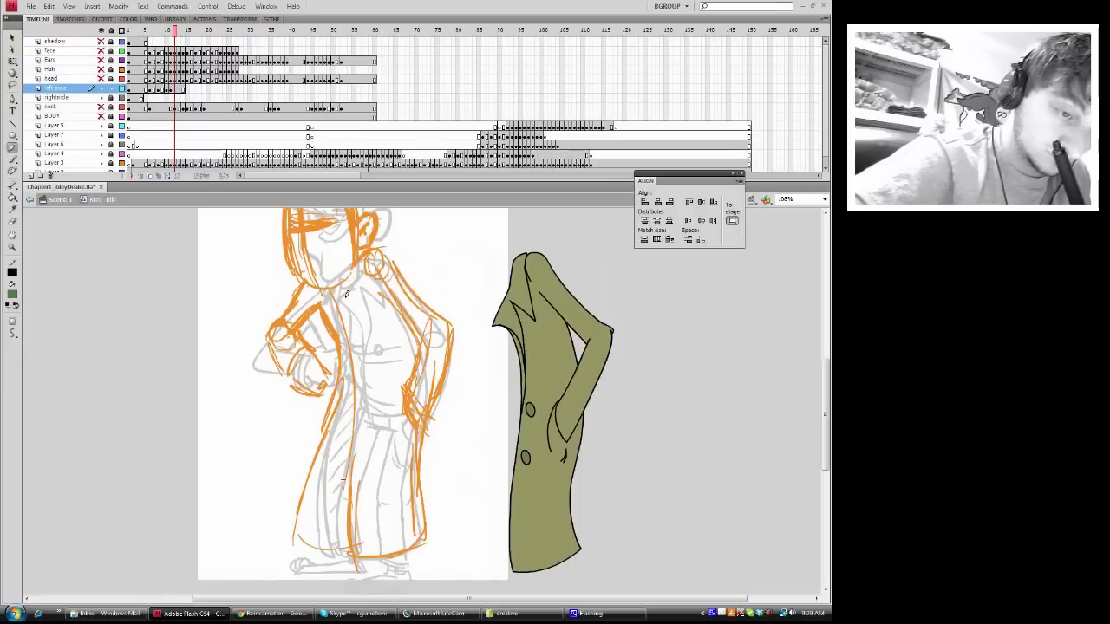
mouse_move(352, 288)
mouse_down()
mouse_move(368, 243)
mouse_move(386, 295)
mouse_move(384, 306)
mouse_move(360, 293)
mouse_move(373, 308)
mouse_move(369, 425)
mouse_up()
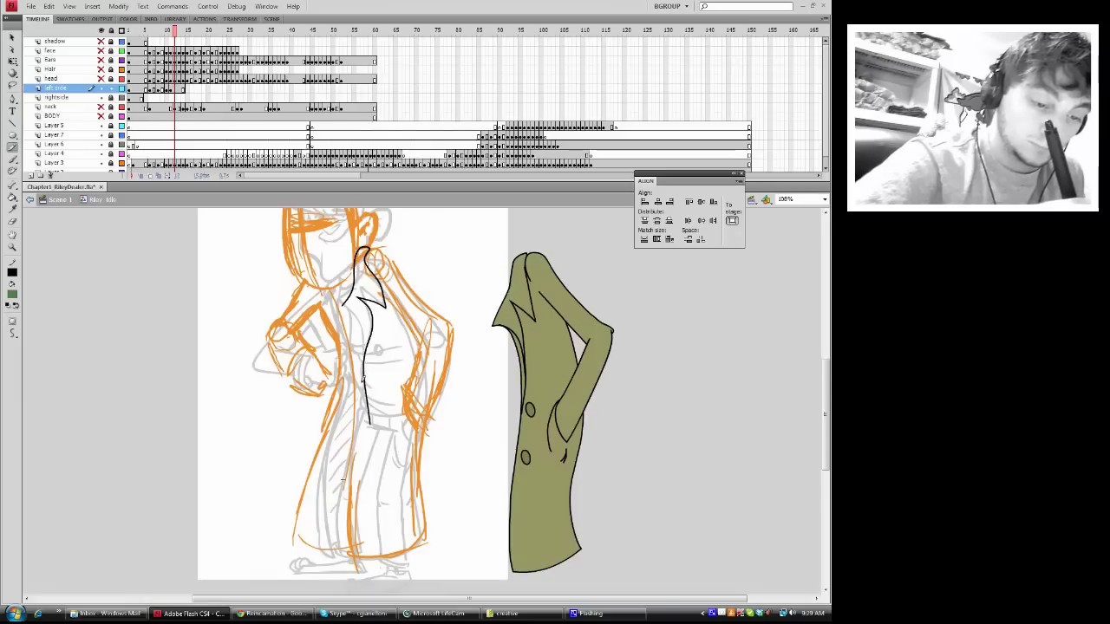
mouse_move(342, 302)
mouse_down()
mouse_move(363, 346)
mouse_move(365, 407)
mouse_up()
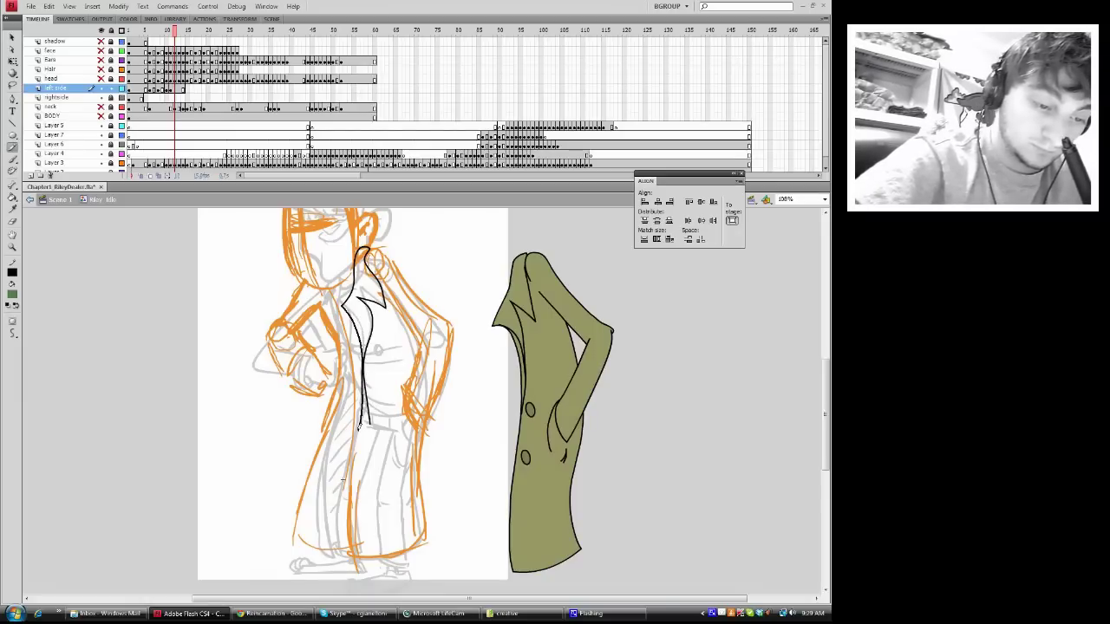
drag(354, 446, 356, 559)
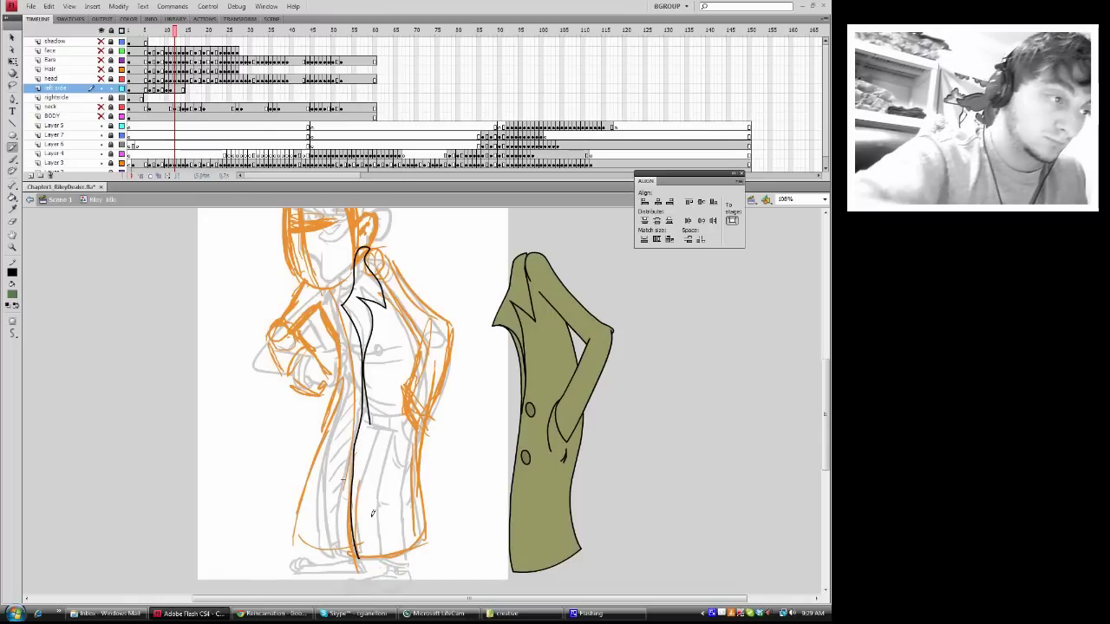
- Turn on onion skinning and cut the lower segments of the newly drawn front edge line
click(142, 175)
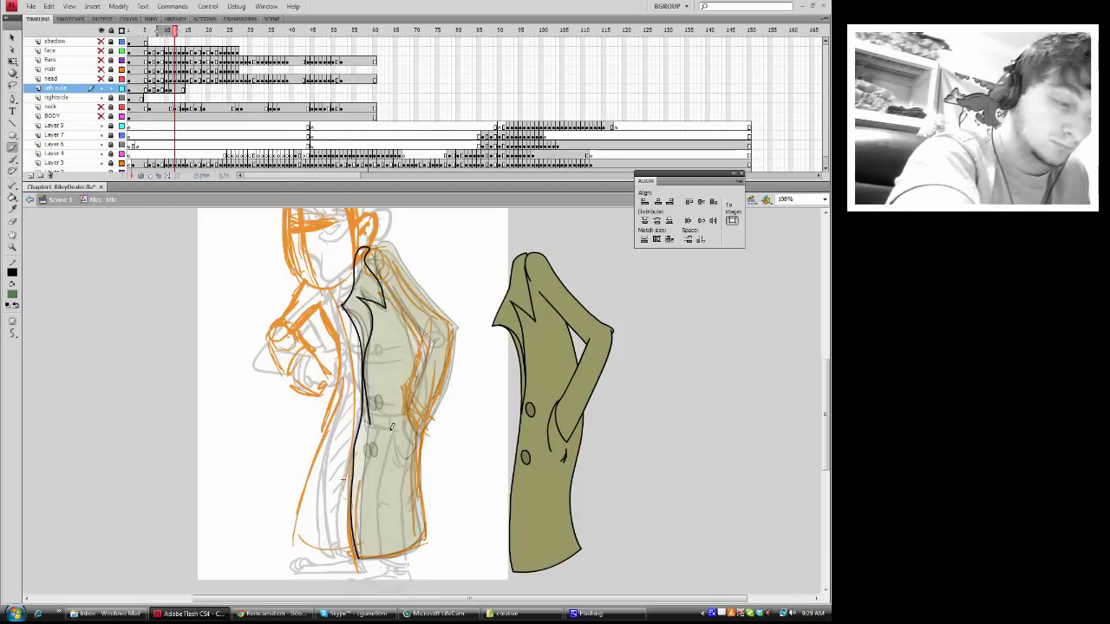
key(v)
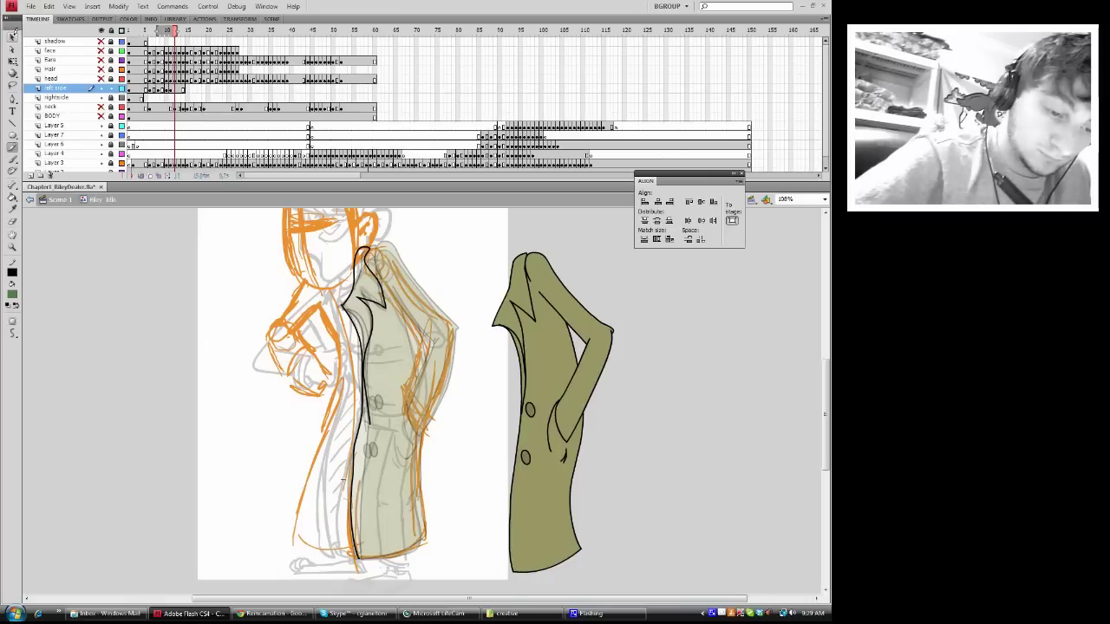
click(365, 395)
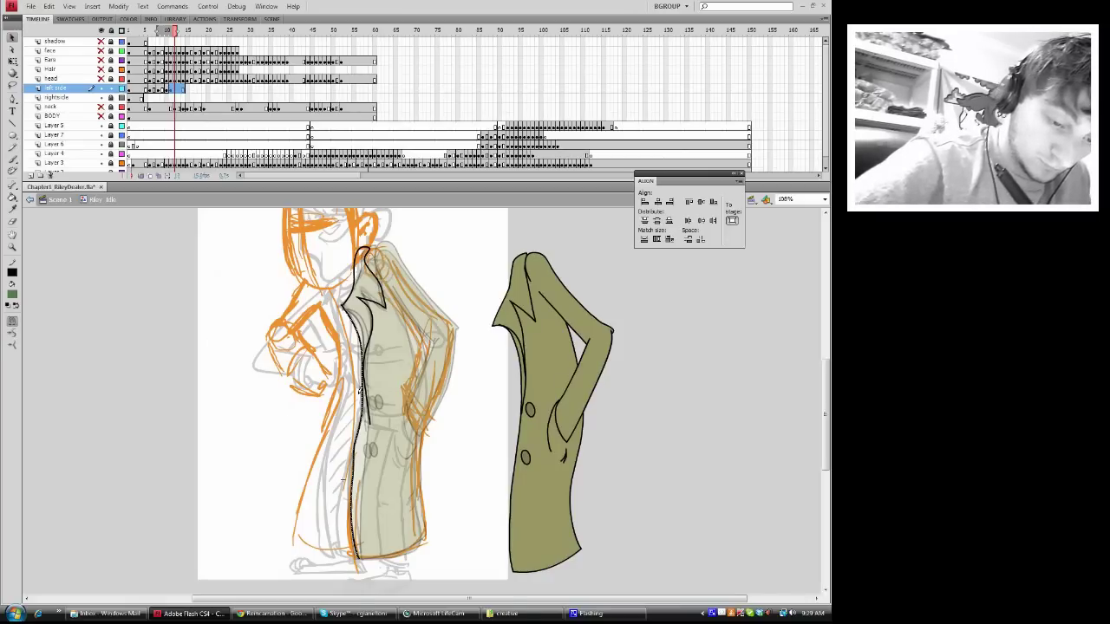
right_click(365, 382)
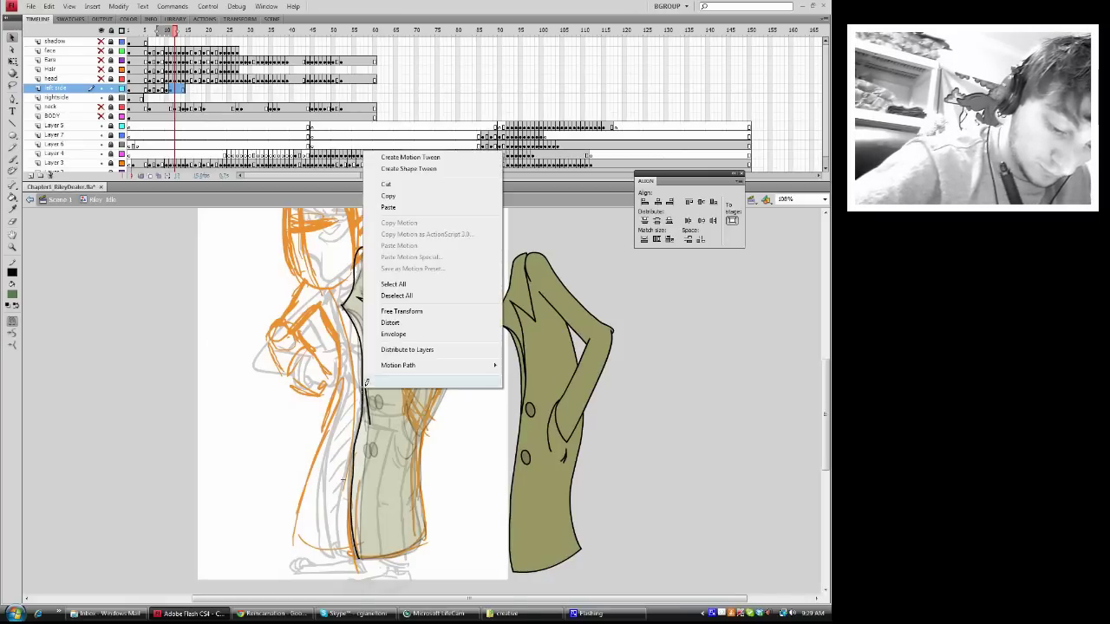
click(389, 184)
right_click(362, 415)
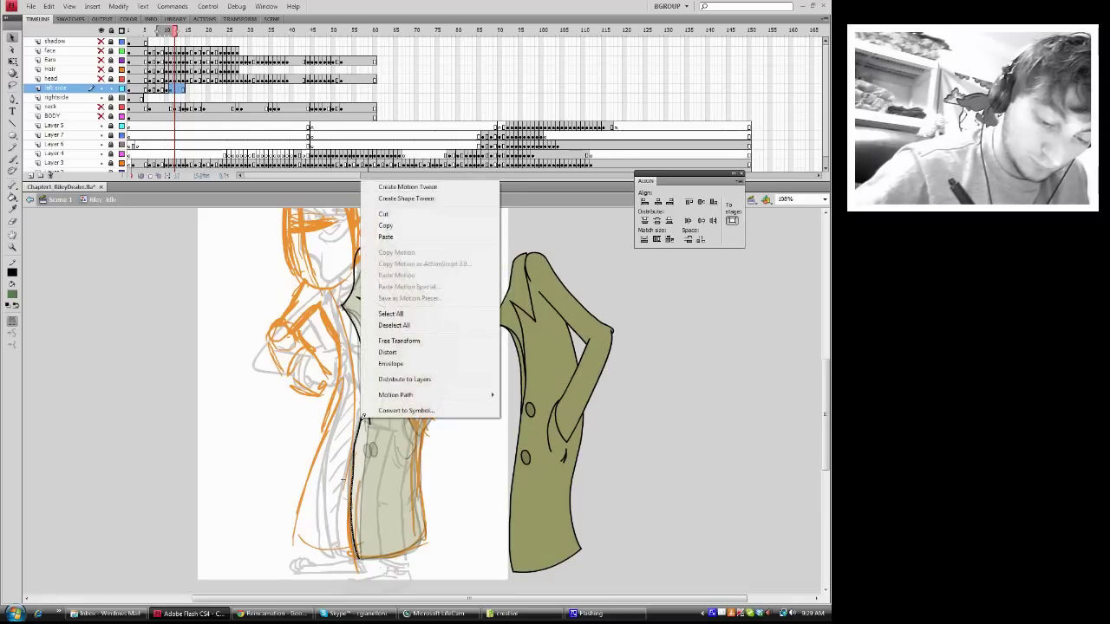
click(390, 214)
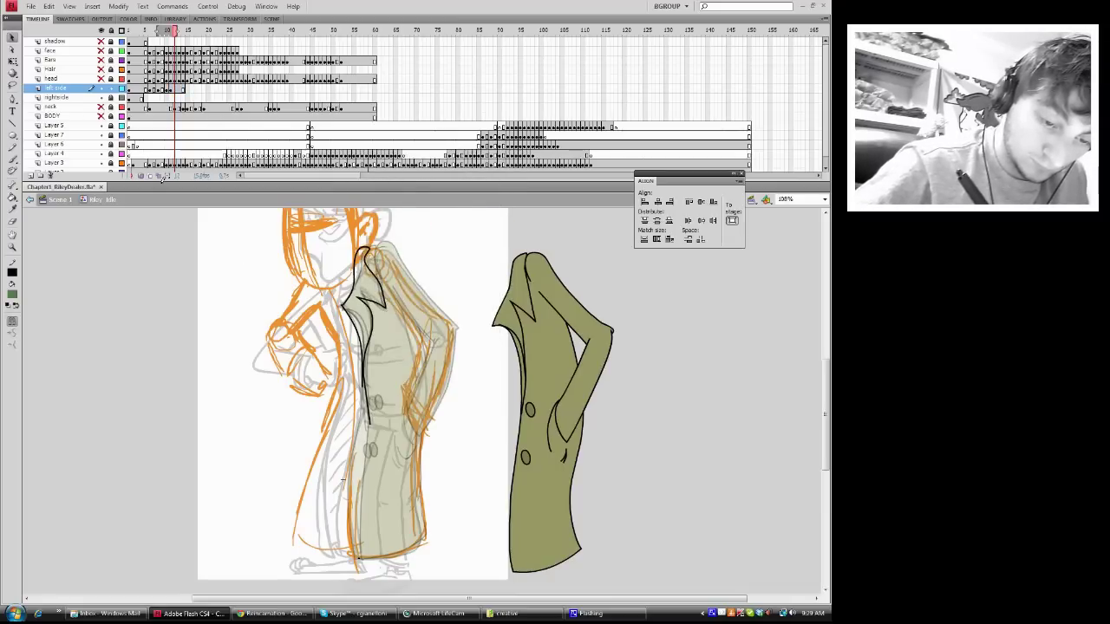
- Compare neighbouring frames, then draw the coat's front edge, hem and back edge at frame 11 with onion skinning on
click(162, 176)
drag(176, 28, 173, 28)
key(comma)
key(period)
key(comma)
key(period)
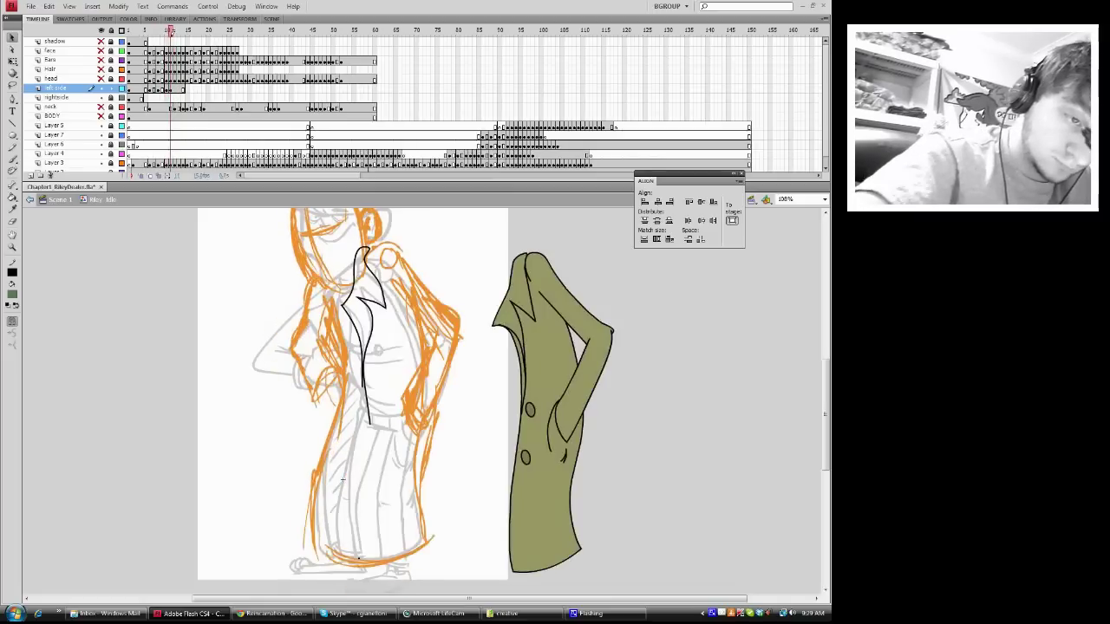
click(140, 175)
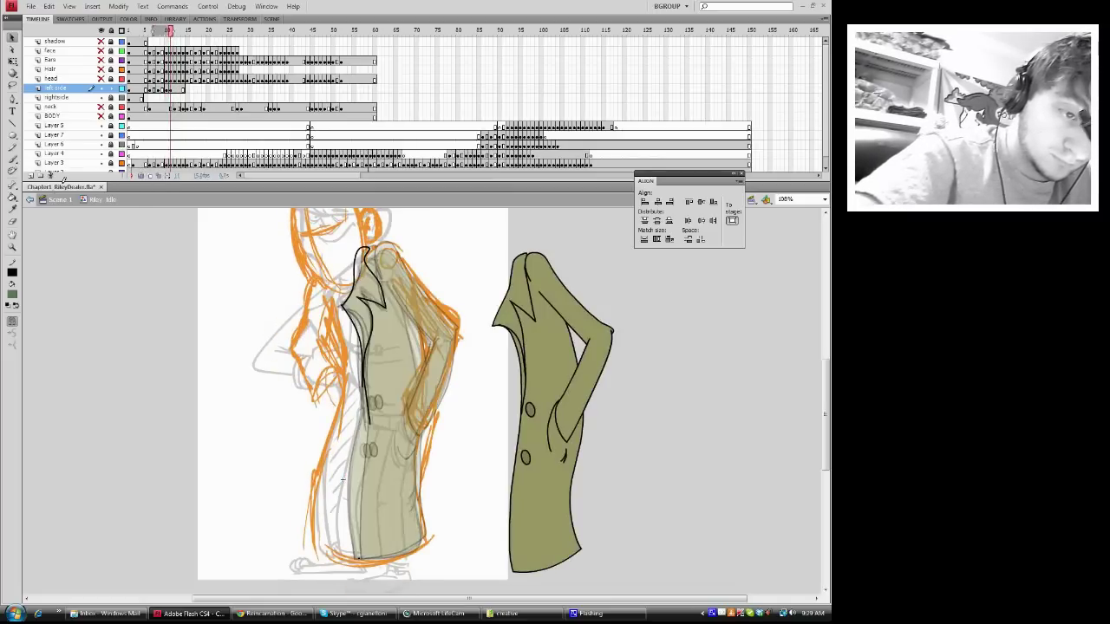
click(12, 145)
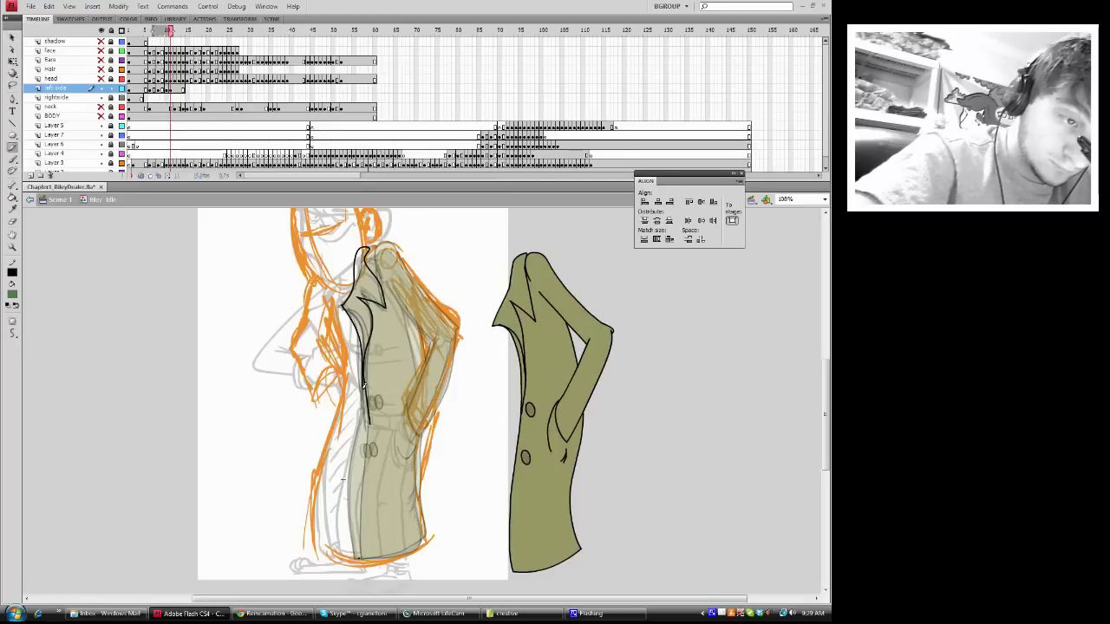
mouse_move(371, 426)
mouse_down()
mouse_move(363, 548)
mouse_move(378, 558)
mouse_move(368, 561)
mouse_move(428, 530)
mouse_move(425, 342)
mouse_move(376, 245)
mouse_up()
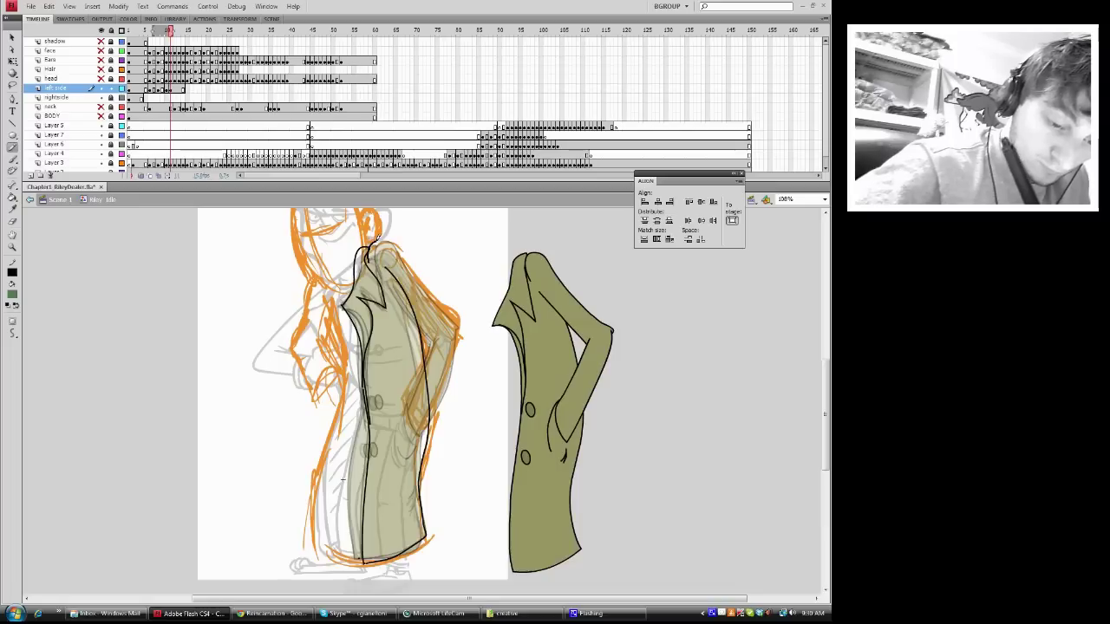
- Draw the coat's shoulder, bent sleeve and pocket lines following the sketch and the onion-skinned coat
drag(393, 242, 462, 326)
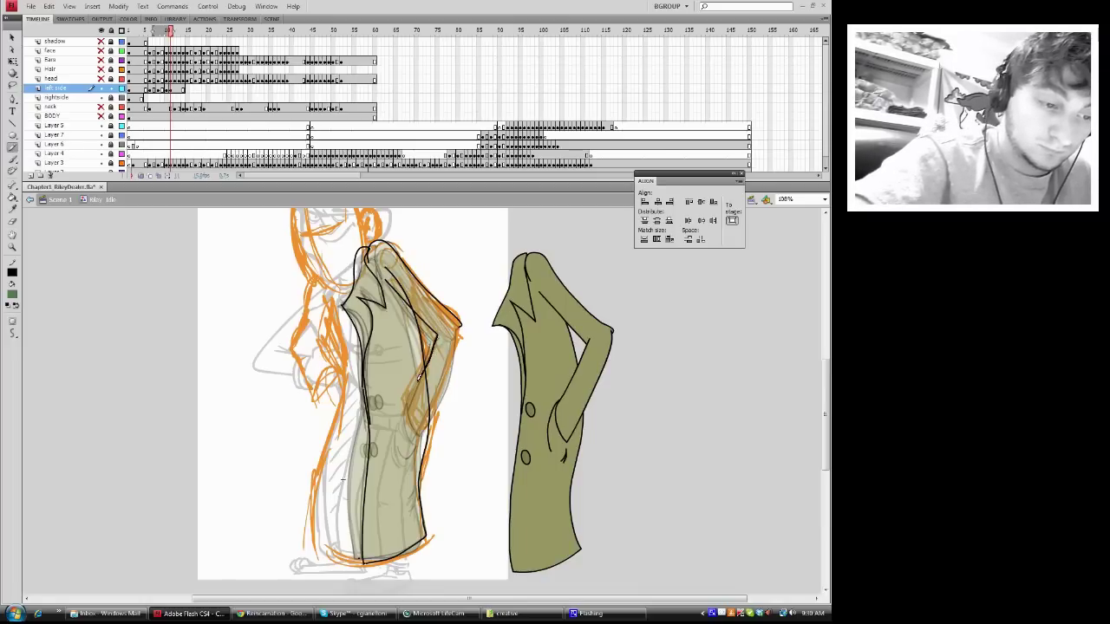
mouse_move(408, 392)
mouse_down()
mouse_move(414, 425)
mouse_move(405, 409)
mouse_up()
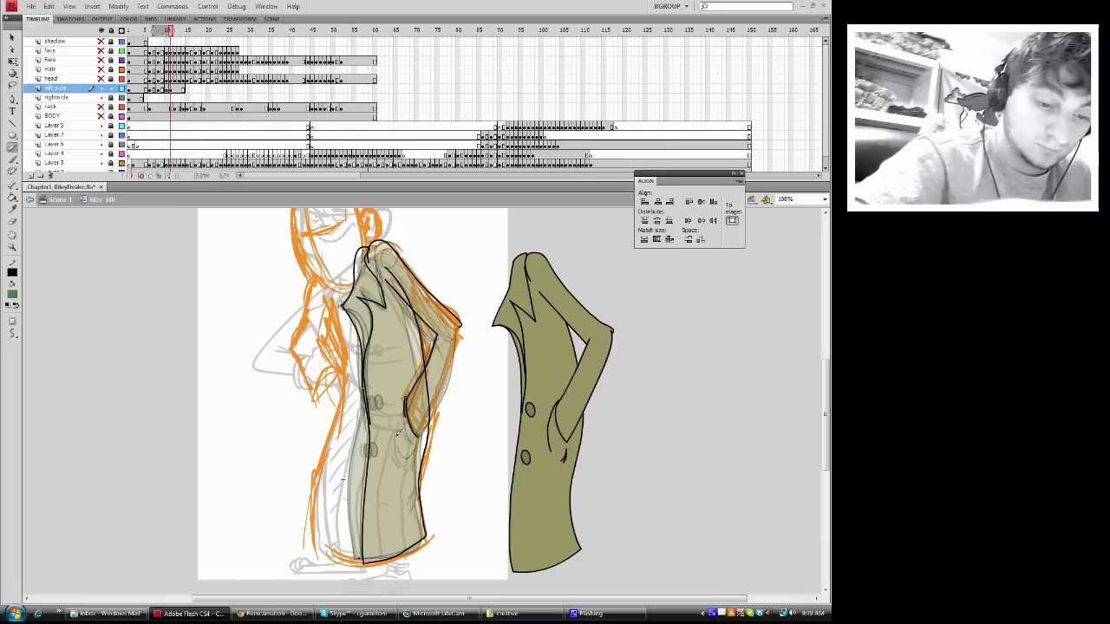
drag(398, 433, 403, 449)
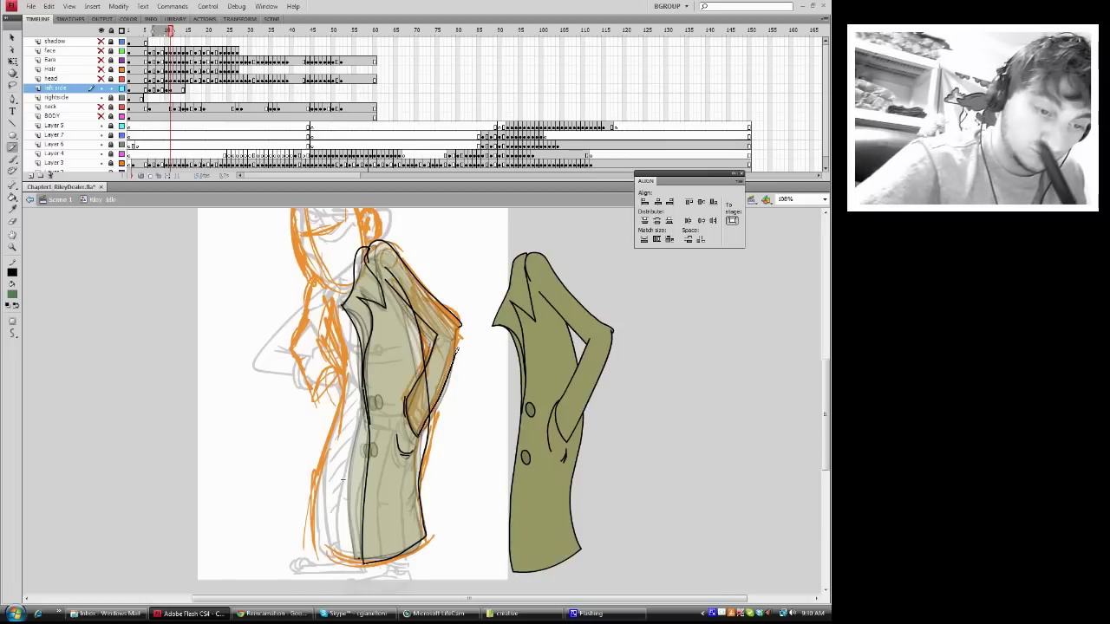
drag(461, 324, 461, 325)
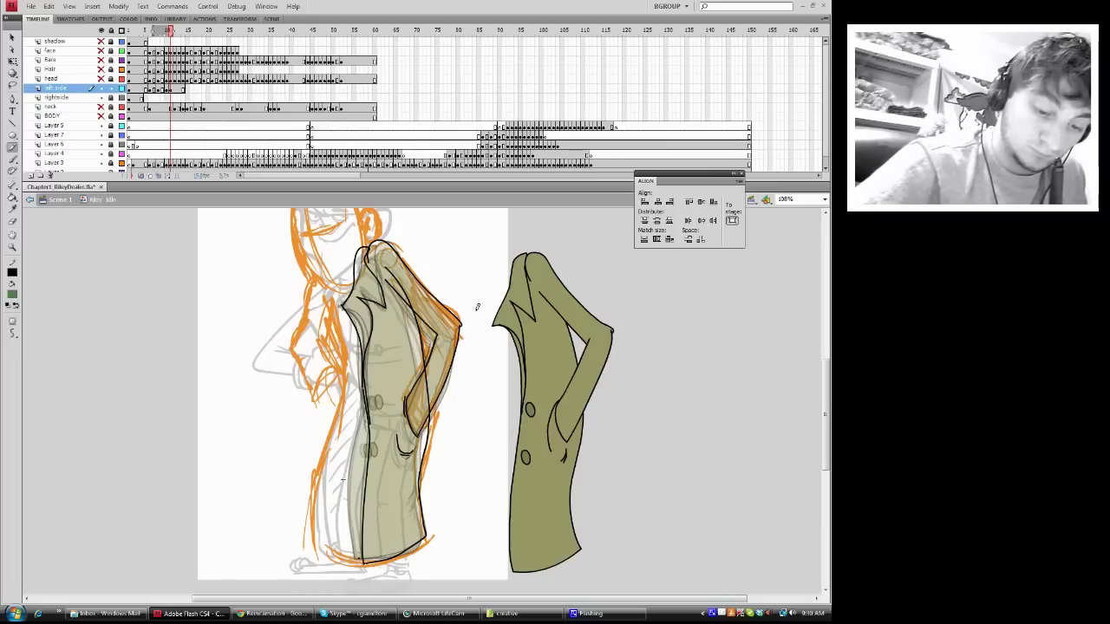
- Cut the stray line segment at the collar and the part of the coat's back edge that crosses the sleeve
key(v)
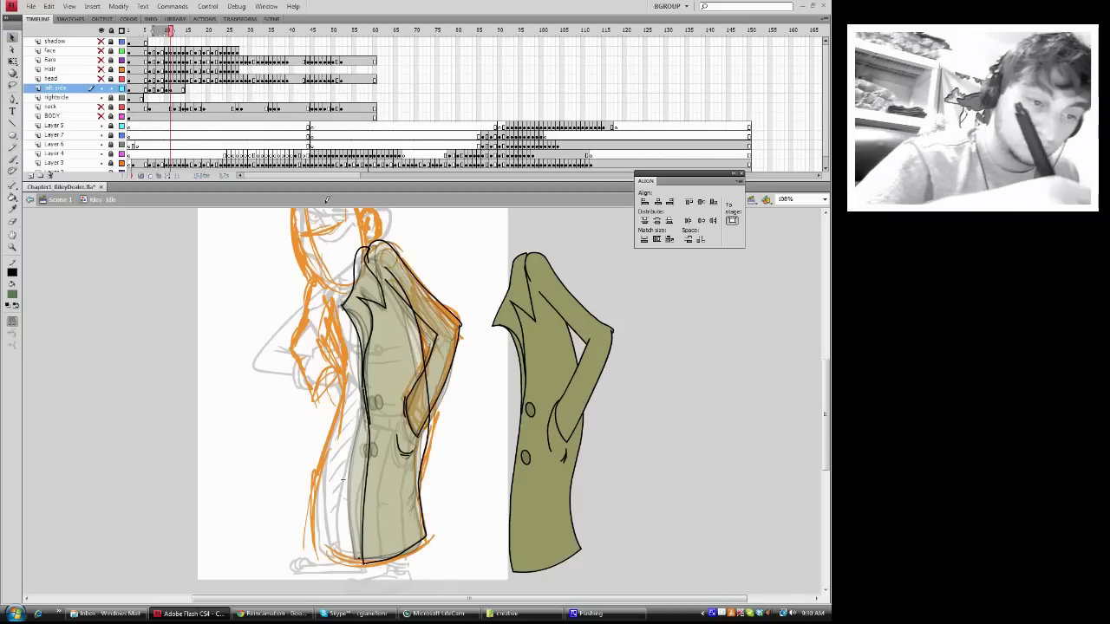
click(371, 246)
right_click(369, 247)
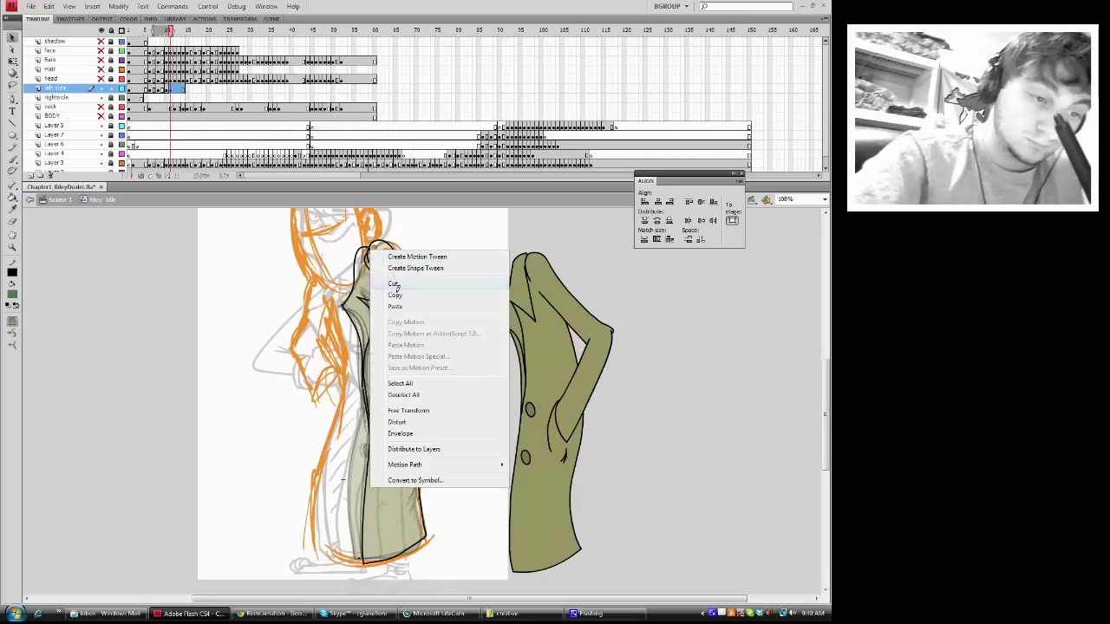
click(394, 285)
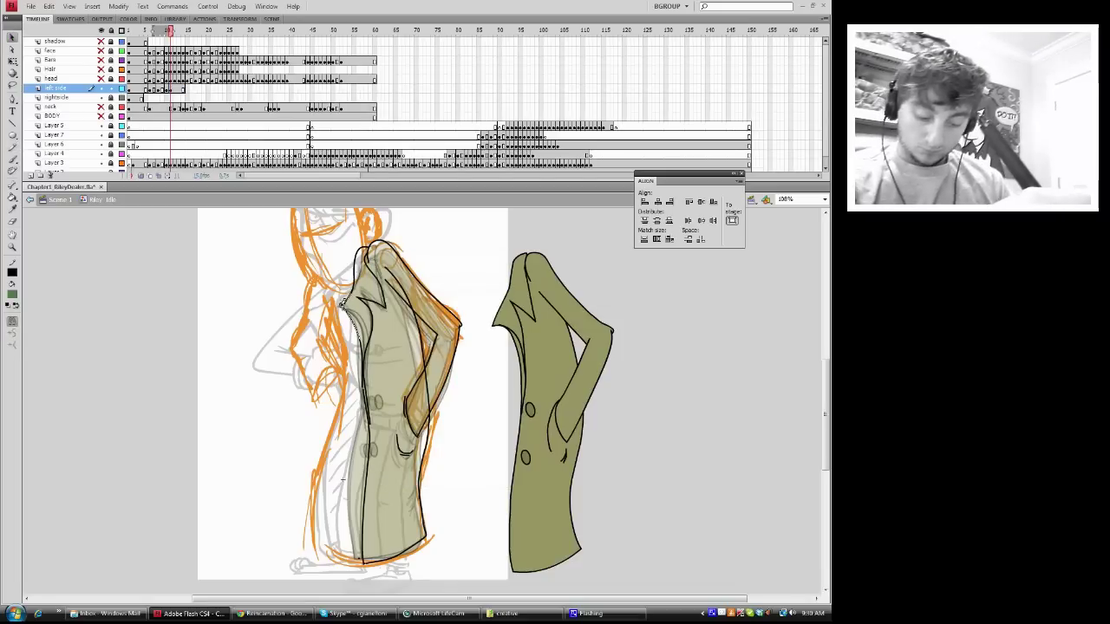
right_click(426, 400)
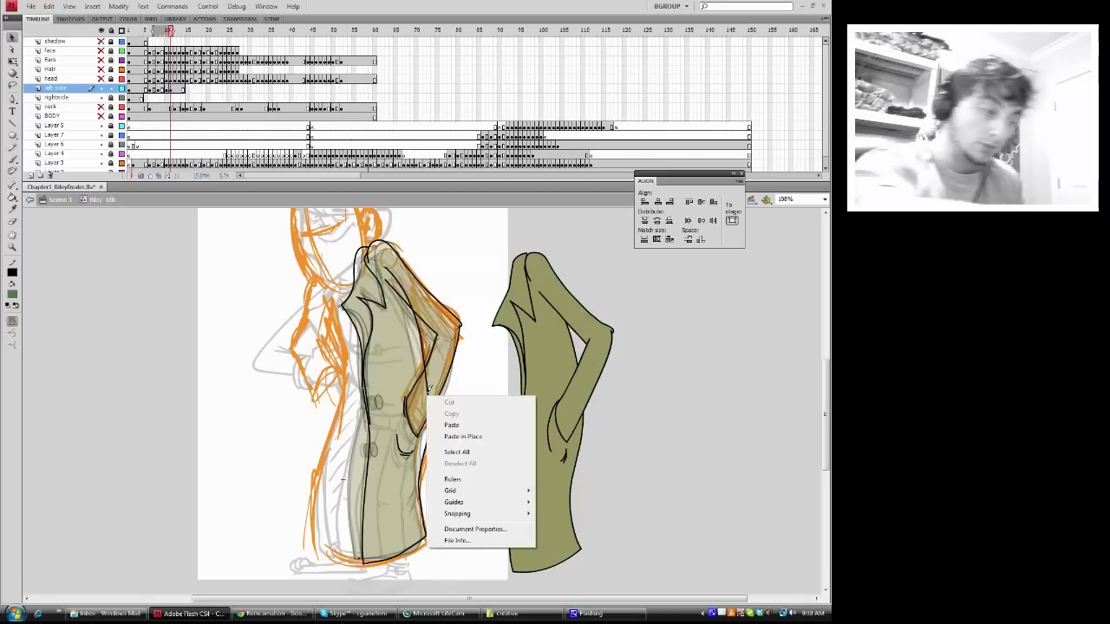
click(430, 390)
right_click(431, 387)
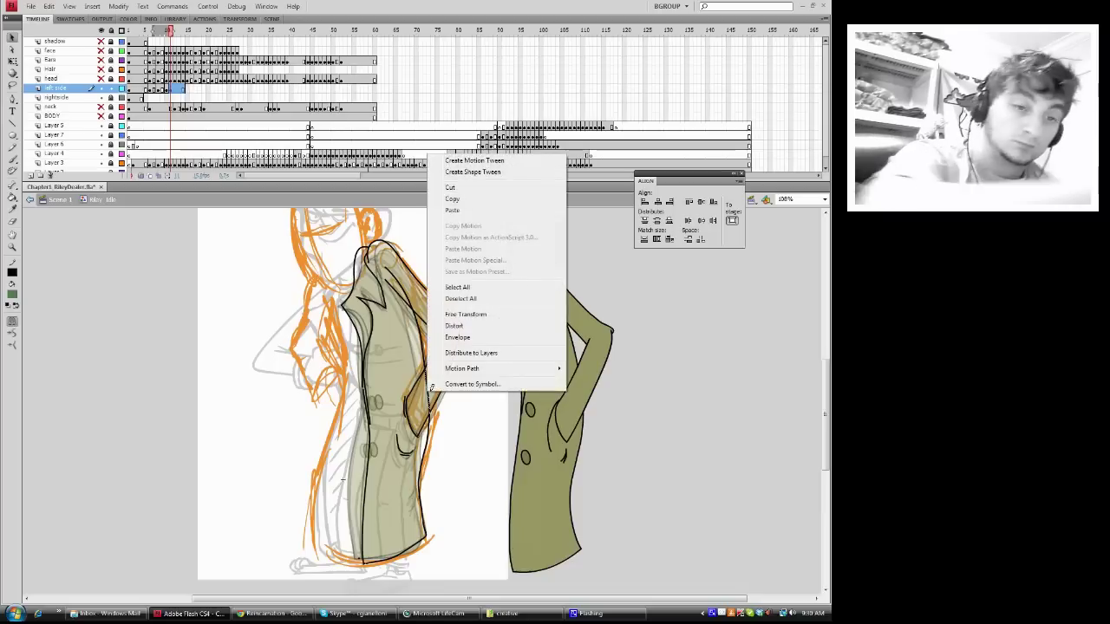
click(472, 188)
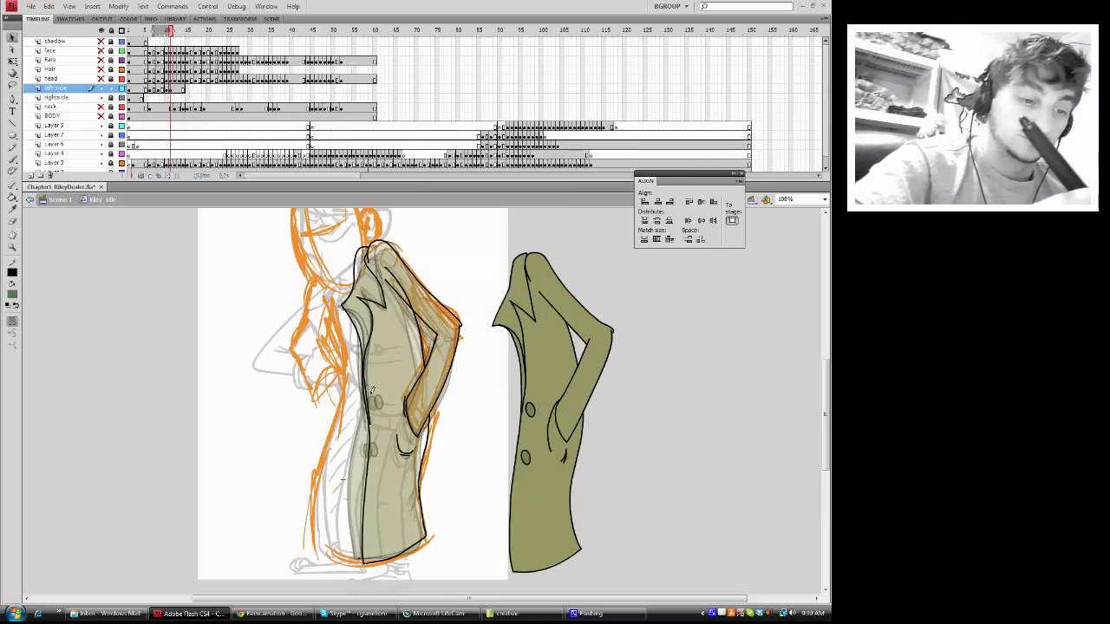
- Cut the stray line segments at the coat's front hem corner and along the upper sleeve
click(405, 453)
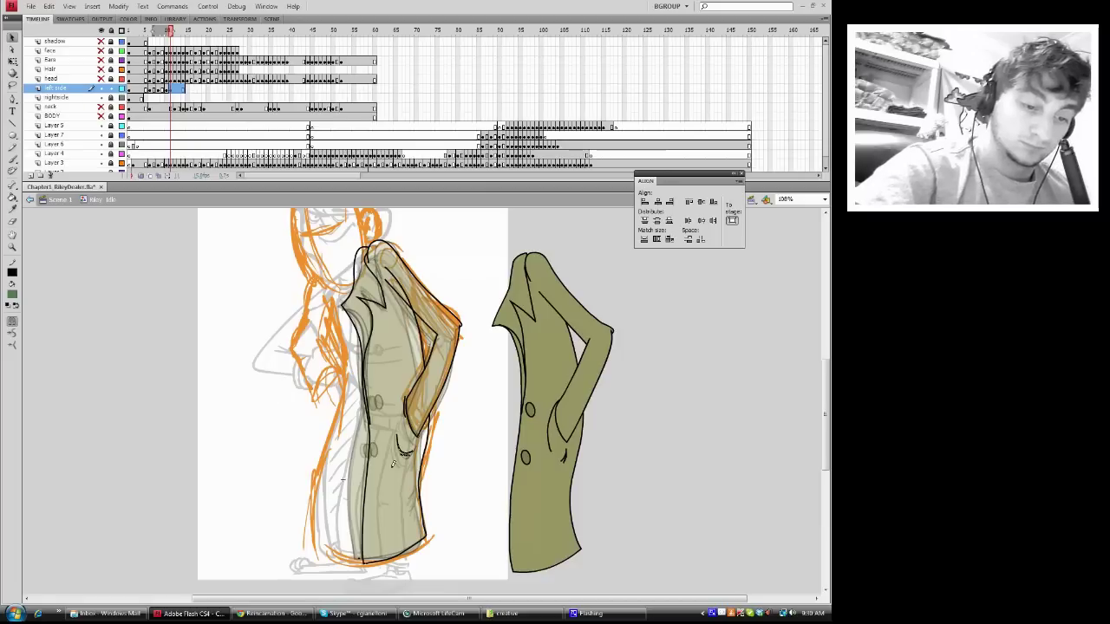
right_click(364, 560)
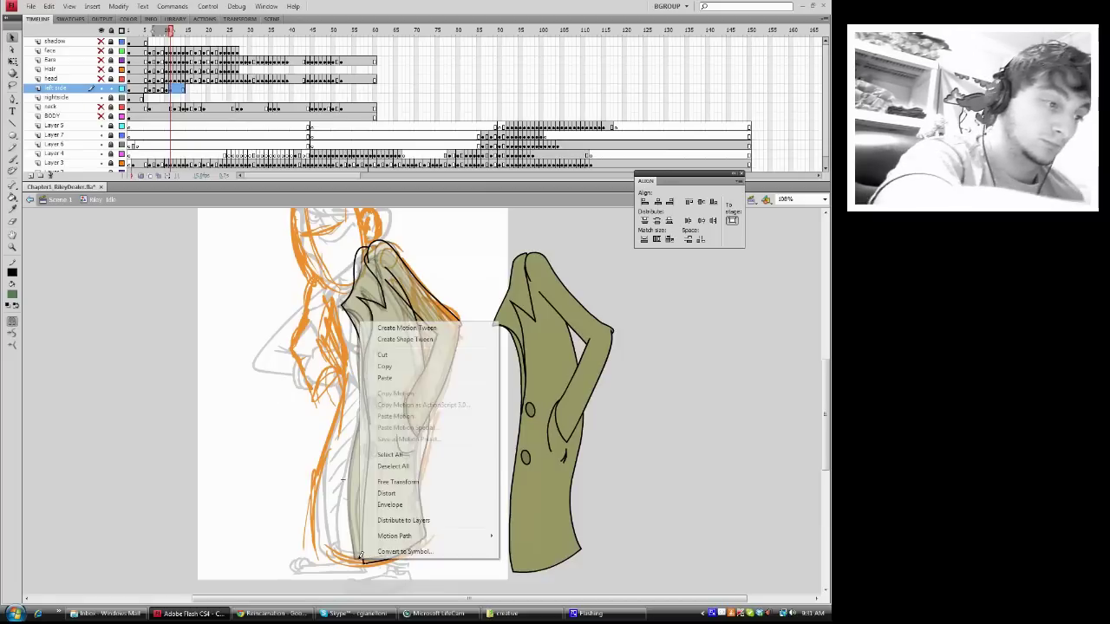
click(389, 352)
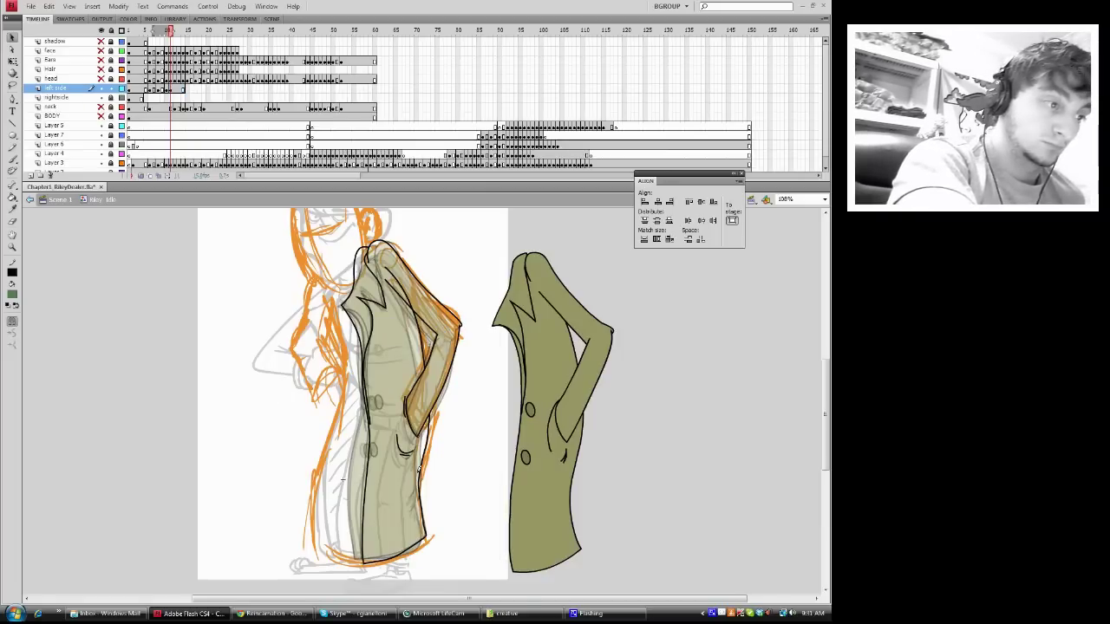
right_click(407, 290)
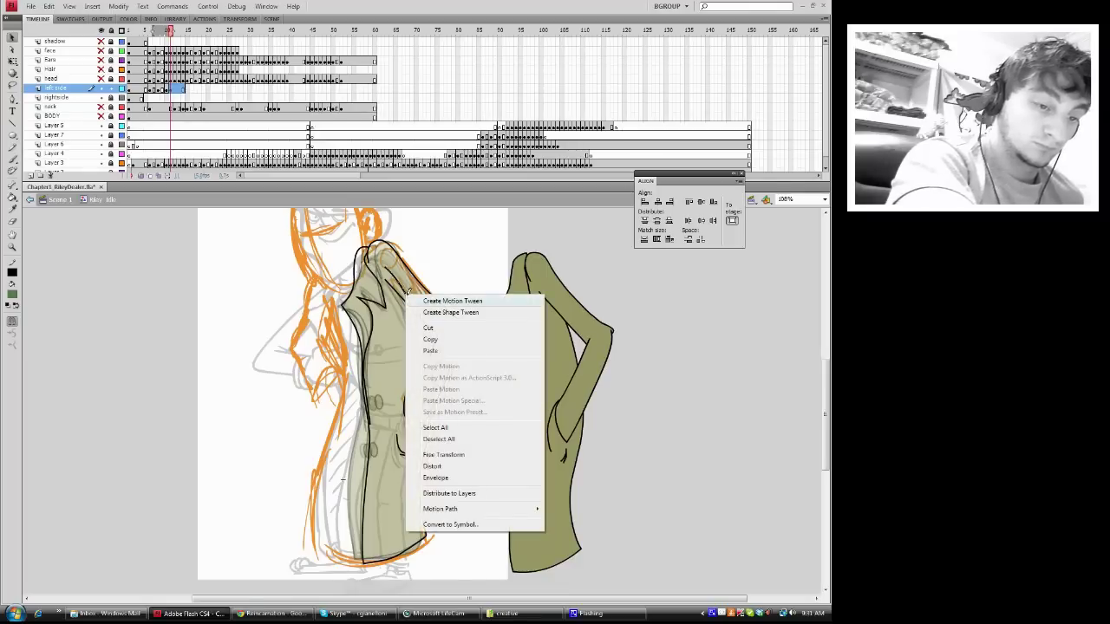
click(439, 341)
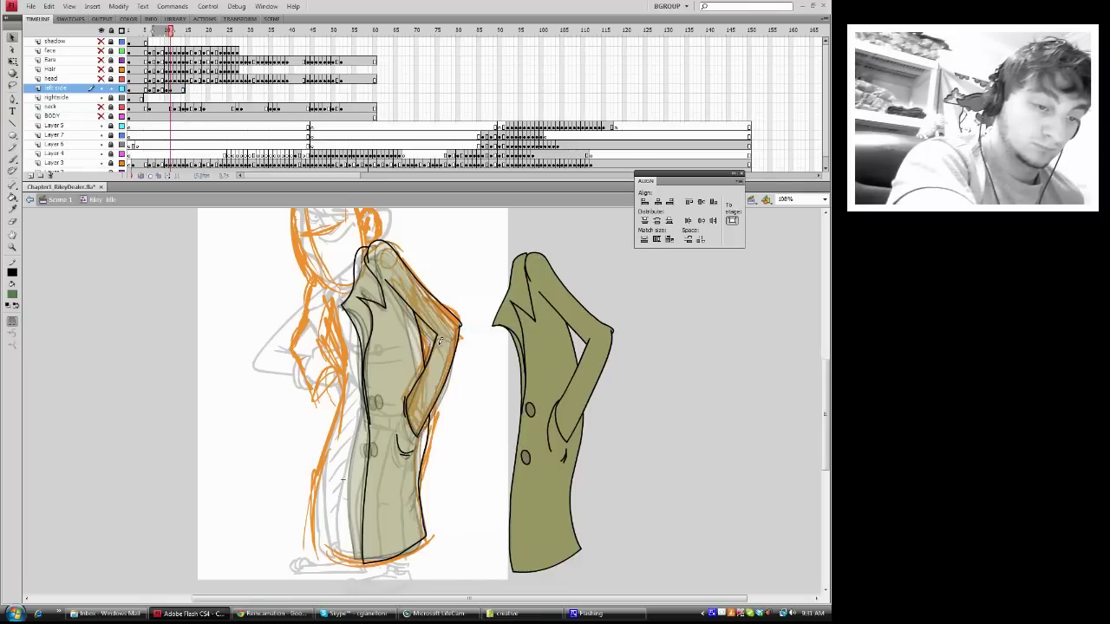
- Fill the new coat at frame 11, including sleeve and collar, with the olive green sampled from the reference coat
key(k)
click(407, 378)
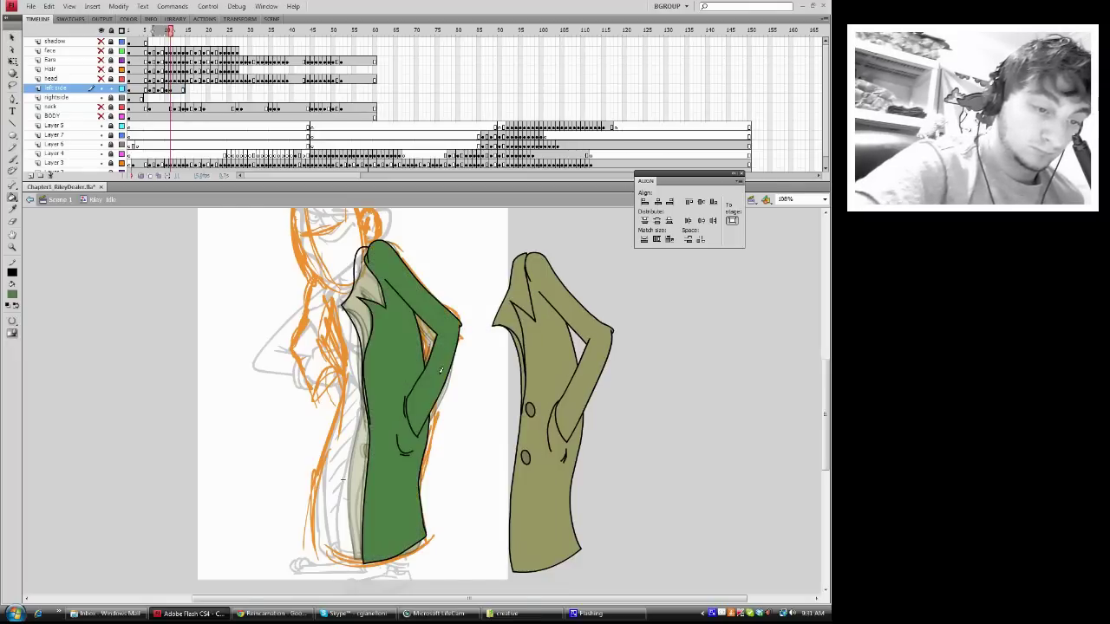
click(13, 209)
click(531, 325)
click(413, 362)
click(375, 285)
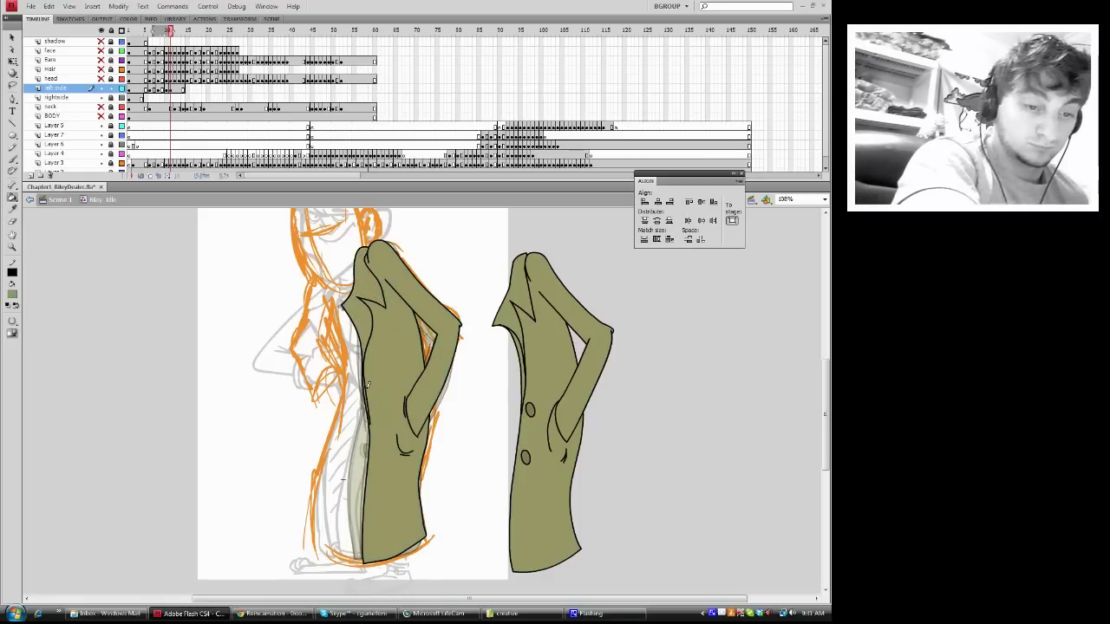
- Turn off onion skinning and step back and forth through the frames to check the coat's motion against the sketch
click(12, 145)
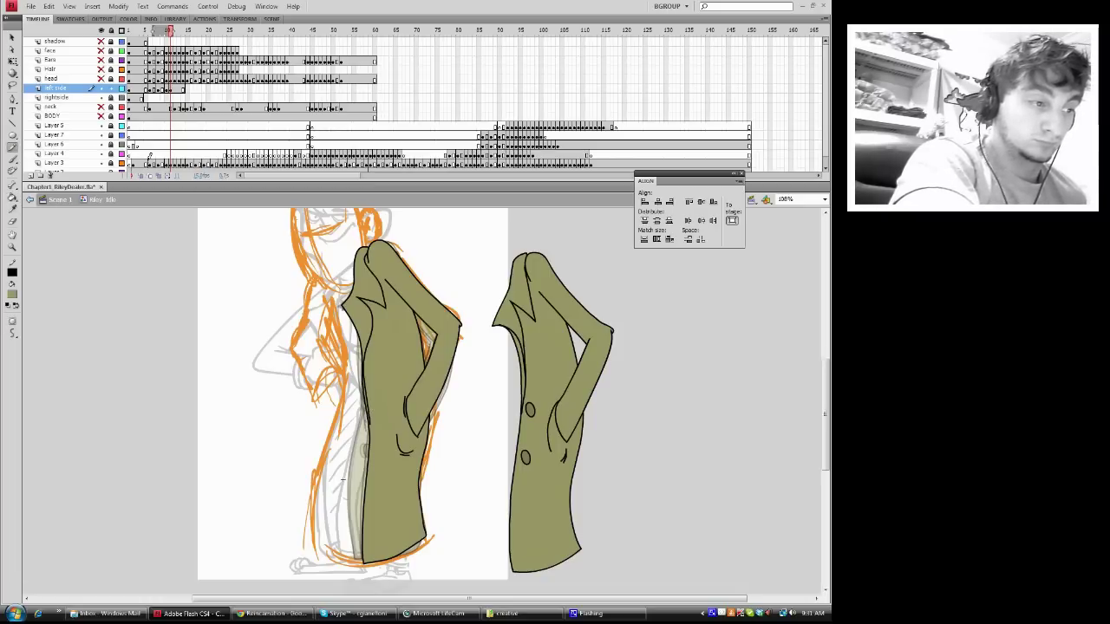
click(142, 175)
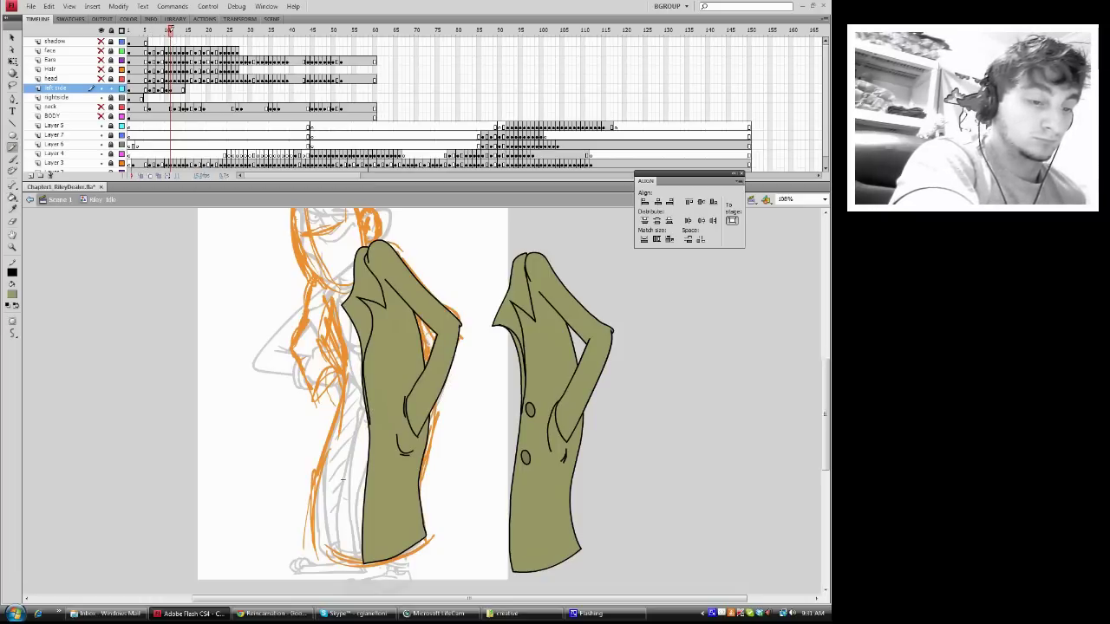
key(.)
key(period)
key(comma)
key(period)
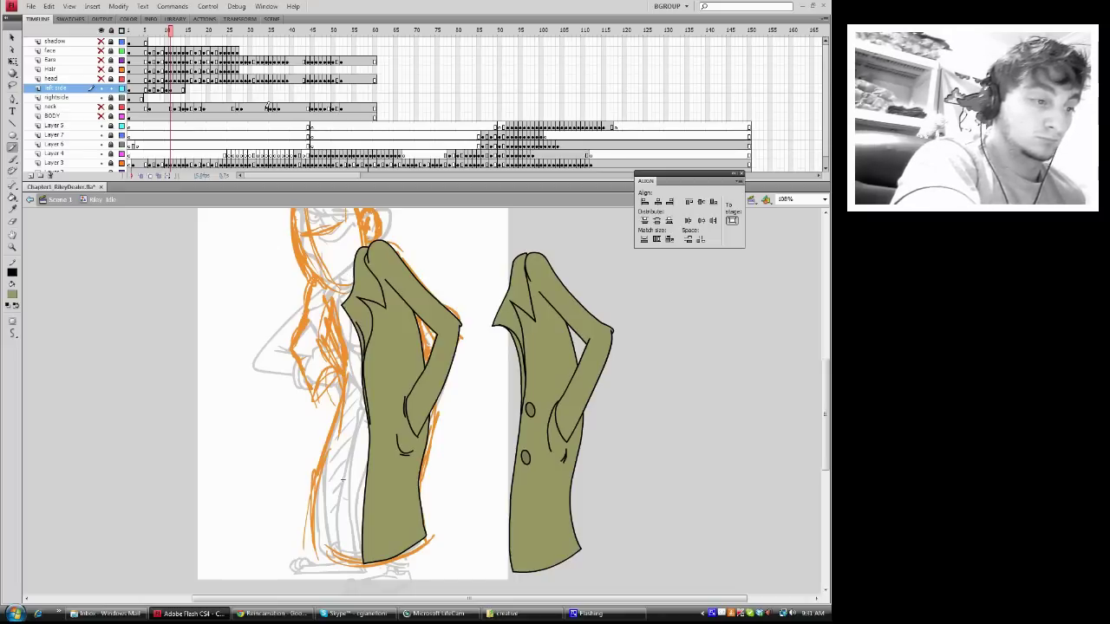
key(comma)
key(comma)
key(comma)
key(comma)
key(comma)
key(comma)
key(comma)
key(comma)
key(comma)
key(comma)
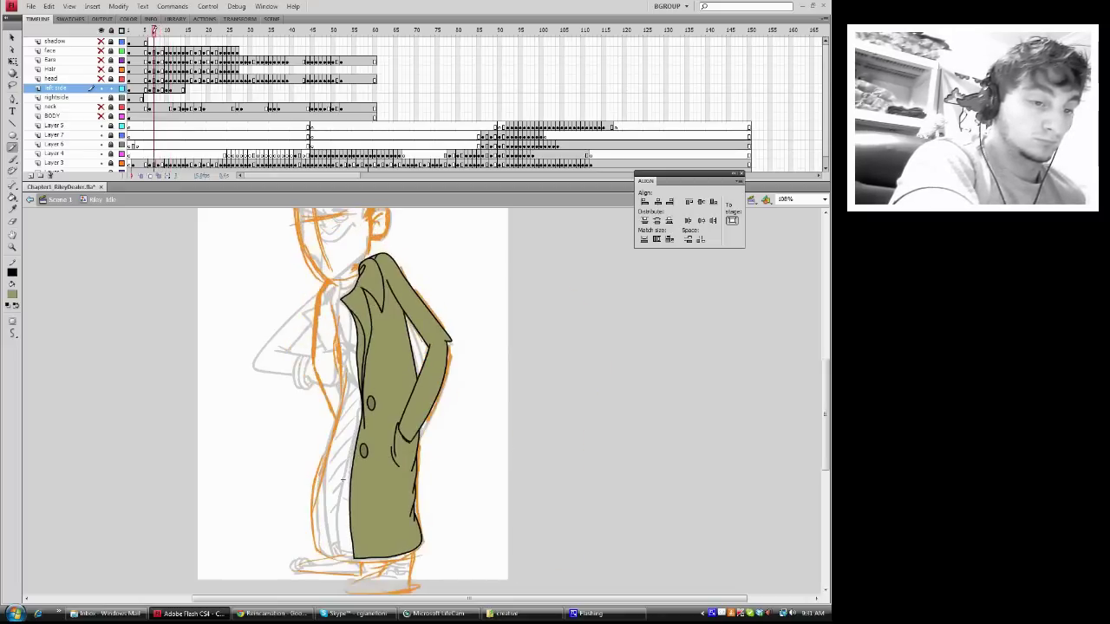
key(period)
key(period)
key(period)
key(period)
key(period)
key(period)
key(period)
key(period)
key(period)
key(period)
key(period)
key(period)
key(period)
key(period)
key(period)
key(period)
key(period)
key(period)
key(period)
key(period)
key(comma)
key(comma)
key(comma)
key(comma)
key(comma)
key(comma)
key(comma)
key(comma)
key(comma)
key(comma)
key(comma)
key(comma)
key(comma)
key(comma)
key(comma)
key(comma)
key(comma)
key(comma)
key(comma)
key(comma)
key(comma)
key(comma)
key(comma)
key(comma)
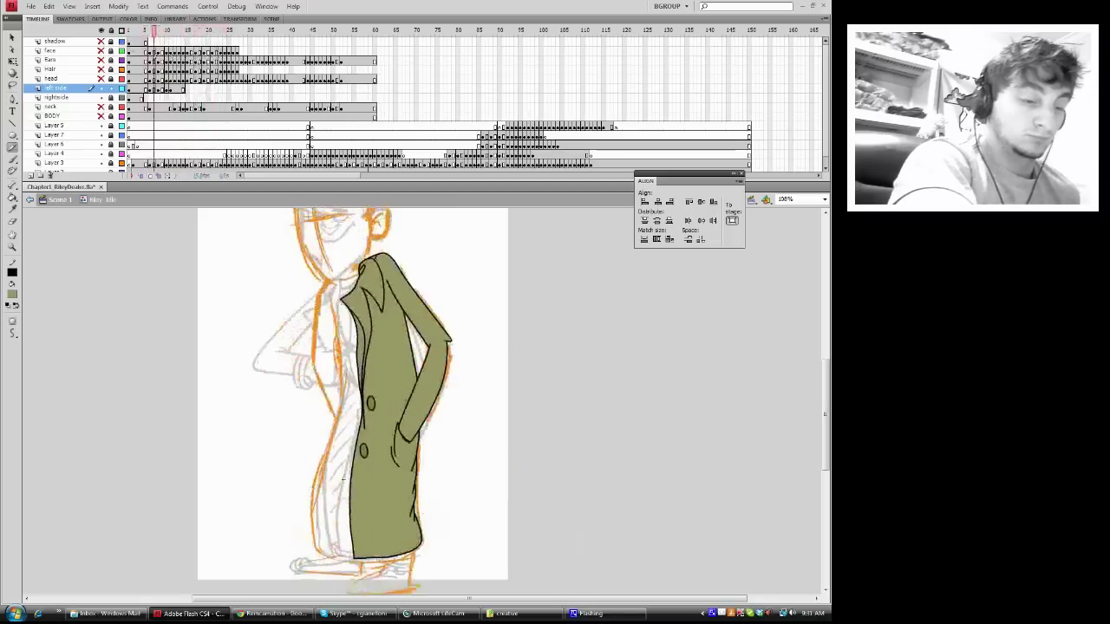
key(period)
key(period)
key(period)
key(period)
key(period)
key(period)
key(period)
key(period)
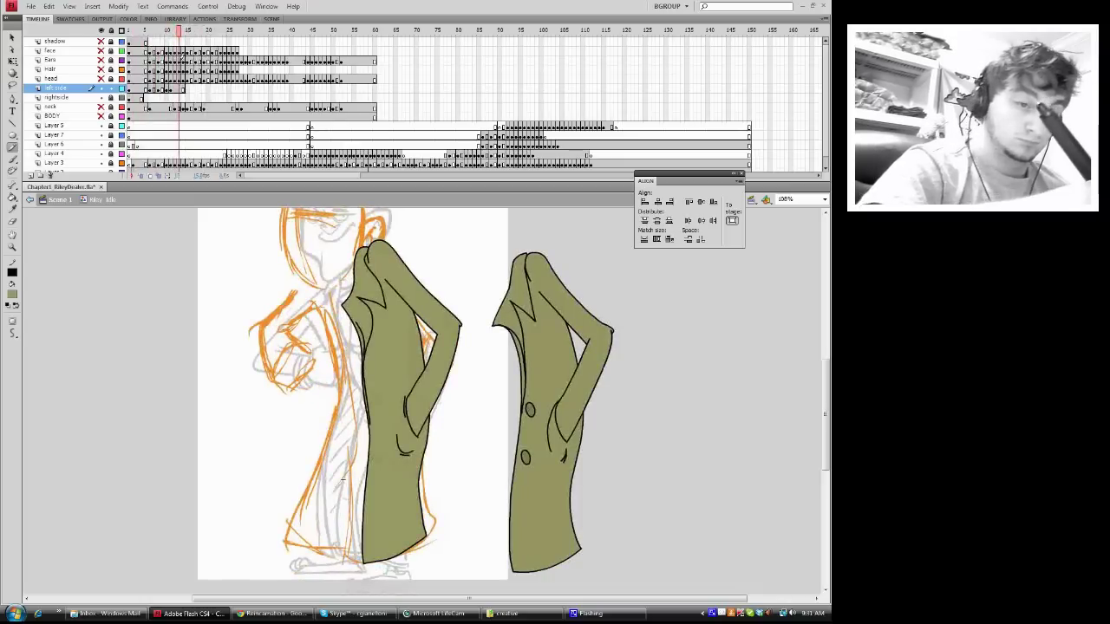
key(comma)
key(comma)
key(comma)
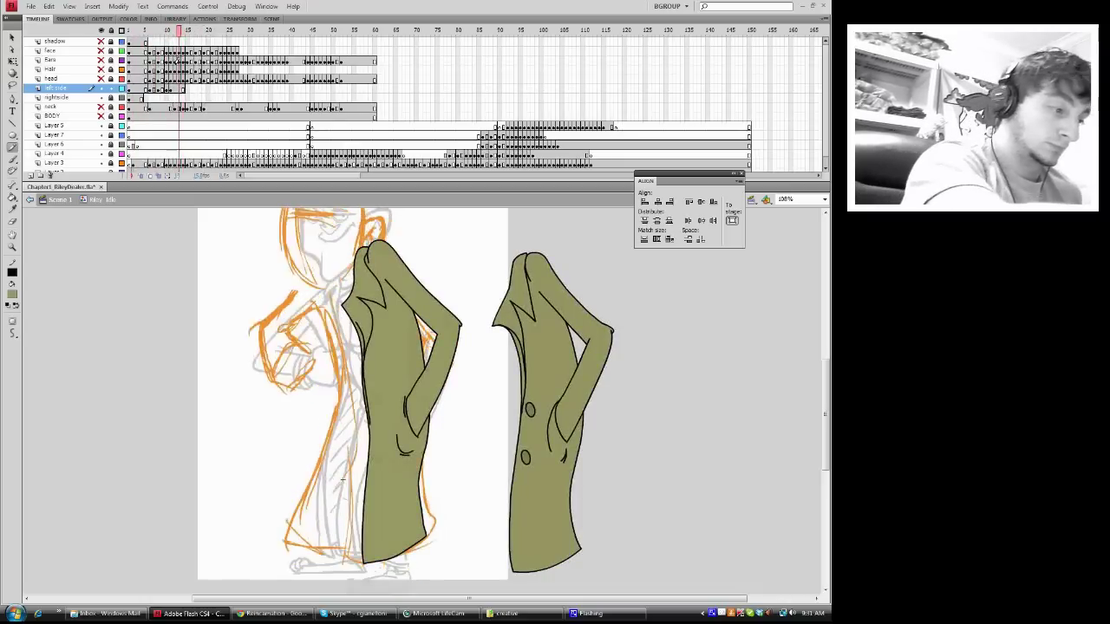
key(period)
key(period)
key(comma)
key(comma)
drag(172, 68, 183, 69)
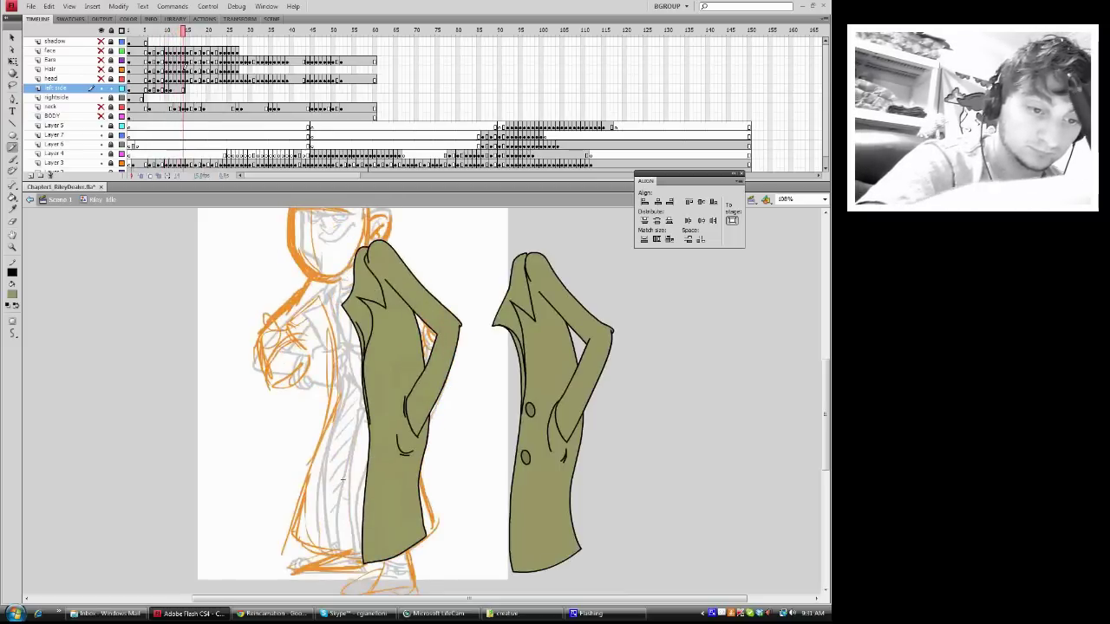
key(comma)
key(comma)
key(comma)
key(comma)
- Remove frames 12 to 14 from the left side layer
drag(184, 87, 176, 88)
right_click(175, 87)
click(189, 145)
key(comma)
key(period)
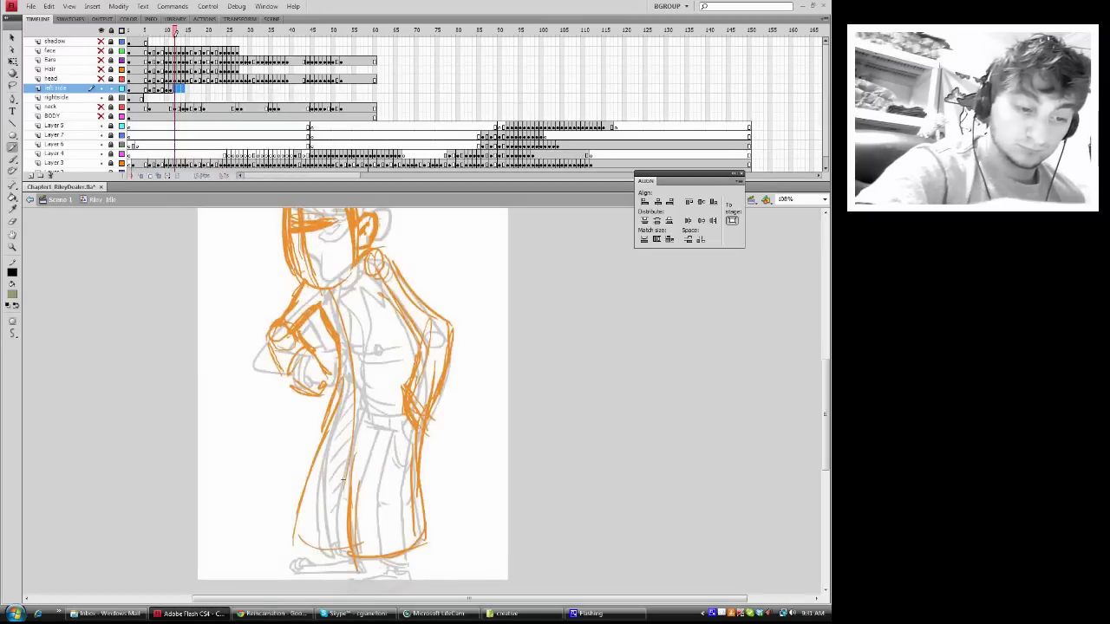
- Insert a keyframe at frame 12 of the left side layer and clear the olive fill from both coats
right_click(177, 87)
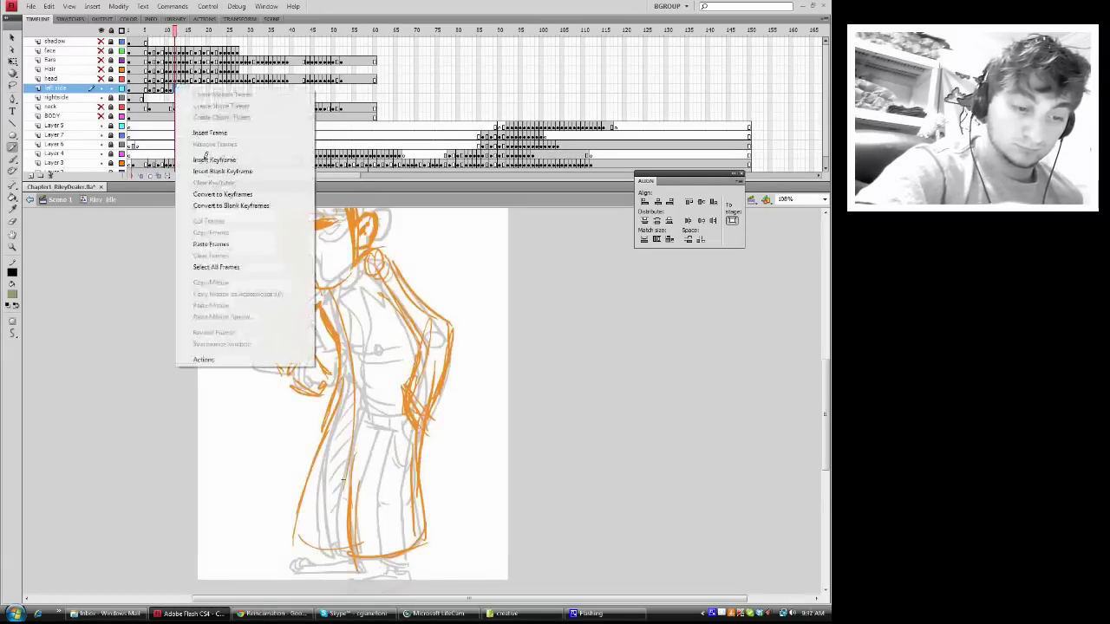
click(203, 154)
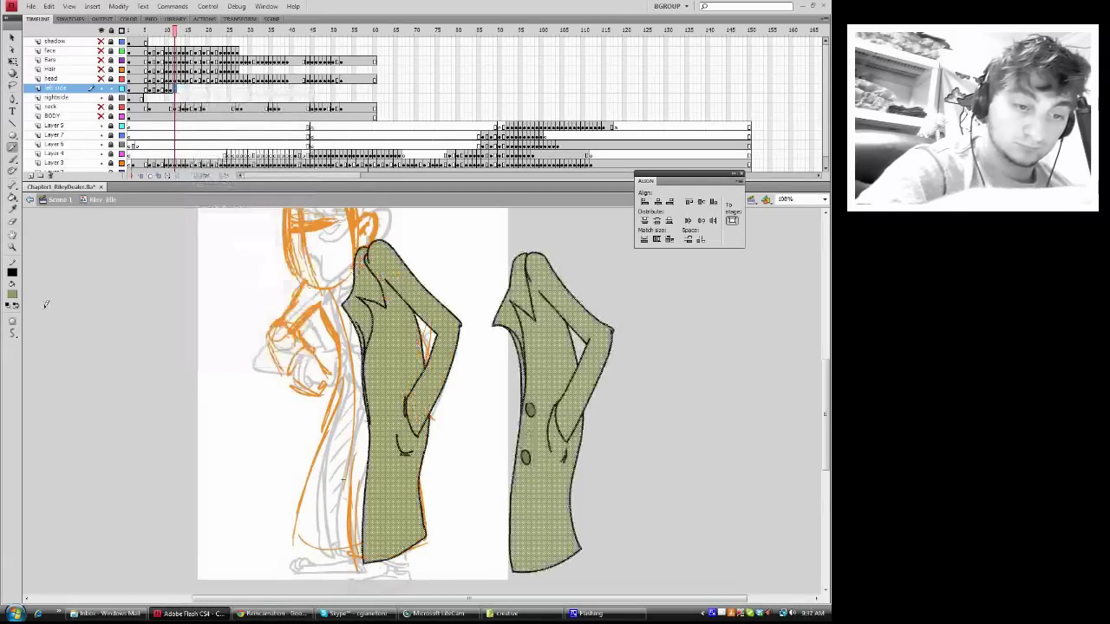
click(13, 293)
click(157, 305)
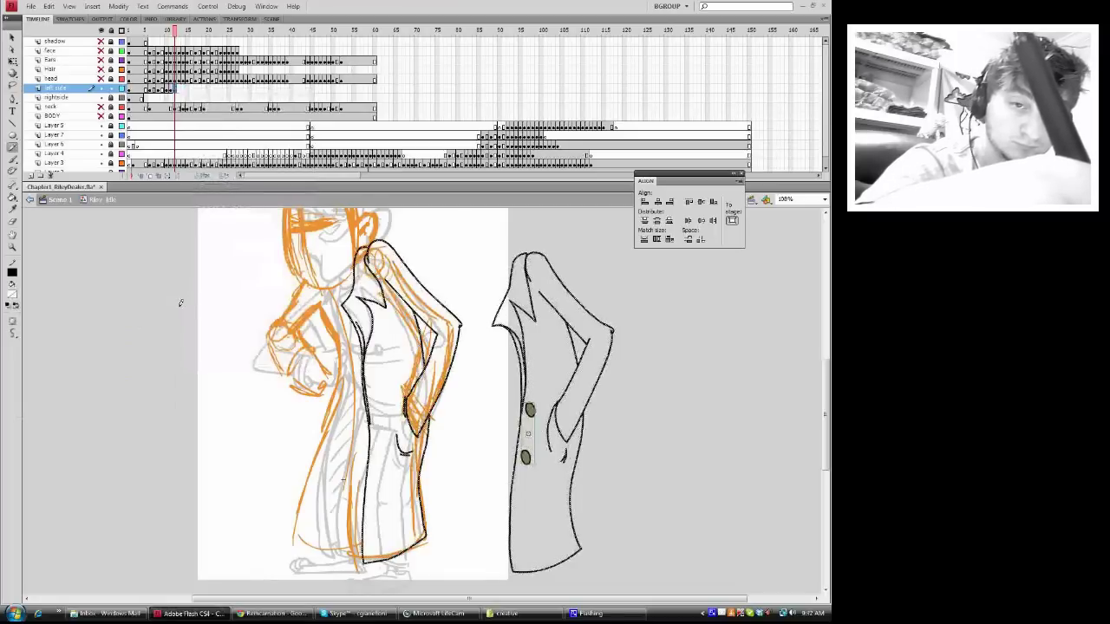
- Warp the copied coat outlines at frame 12 with an envelope transform so the shoulder and sleeve follow the orange sketch
click(13, 61)
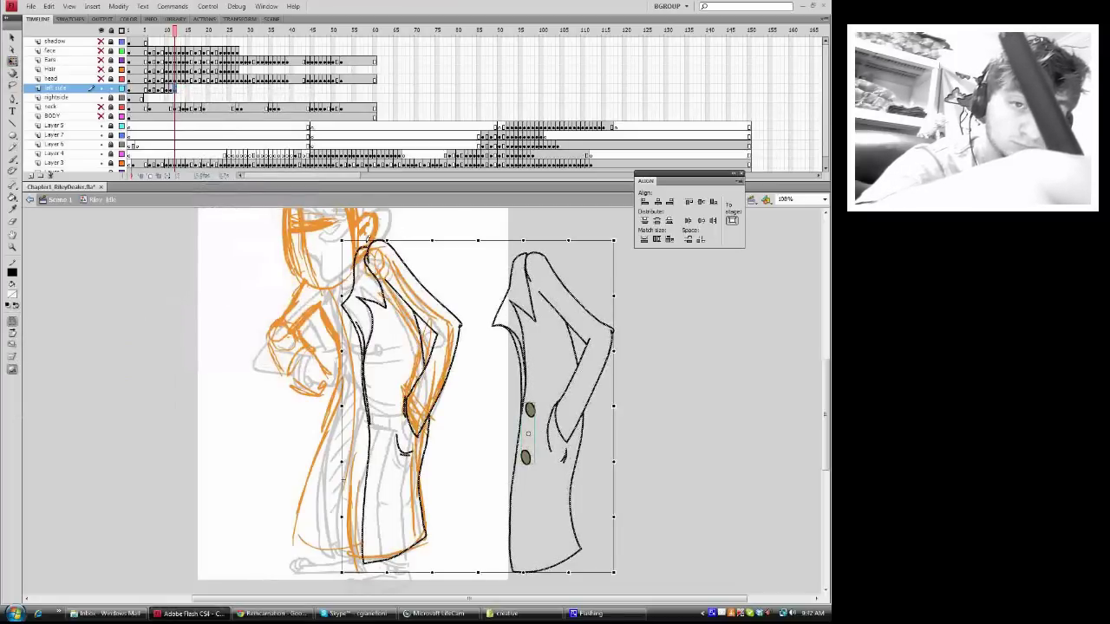
drag(342, 240, 341, 245)
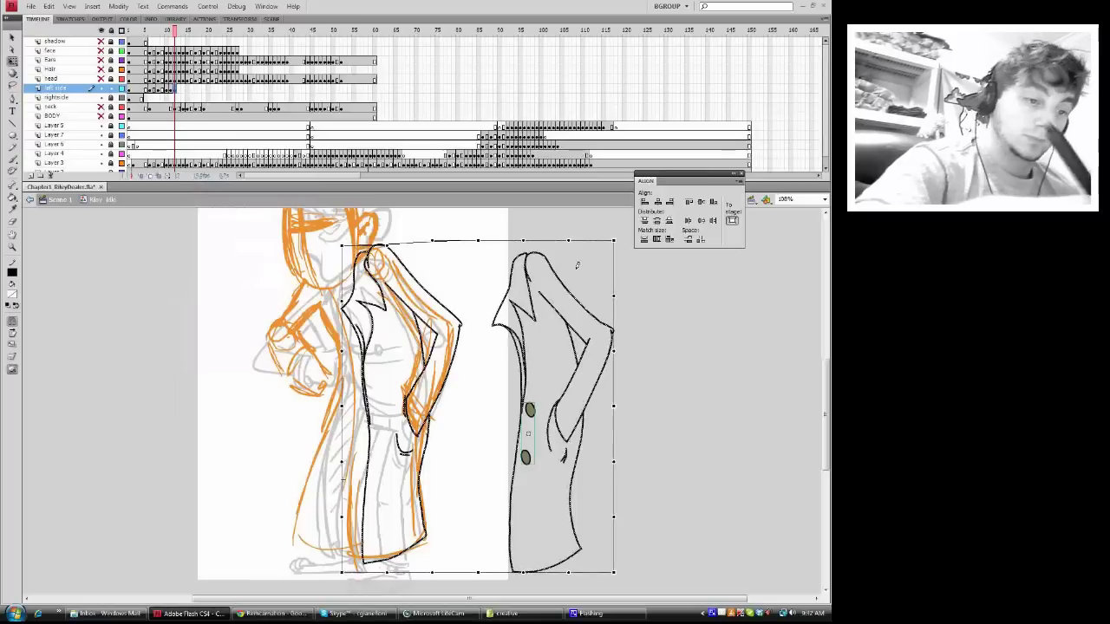
drag(478, 240, 478, 237)
drag(343, 571, 346, 574)
drag(341, 405, 343, 405)
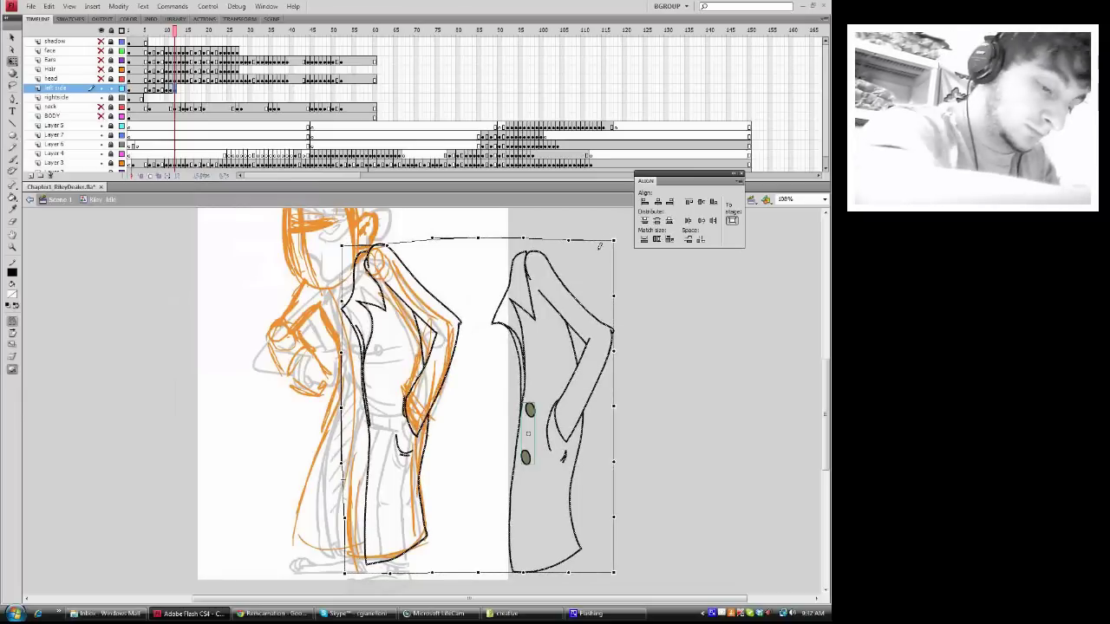
mouse_move(613, 239)
mouse_down()
mouse_move(603, 248)
mouse_move(633, 217)
mouse_move(657, 253)
mouse_up()
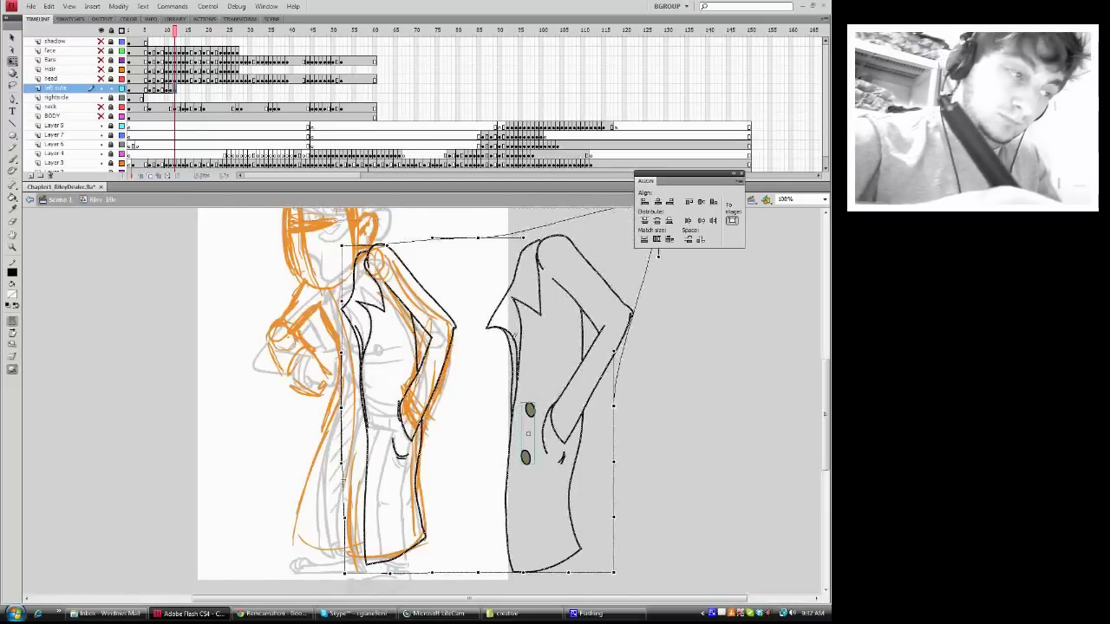
click(488, 365)
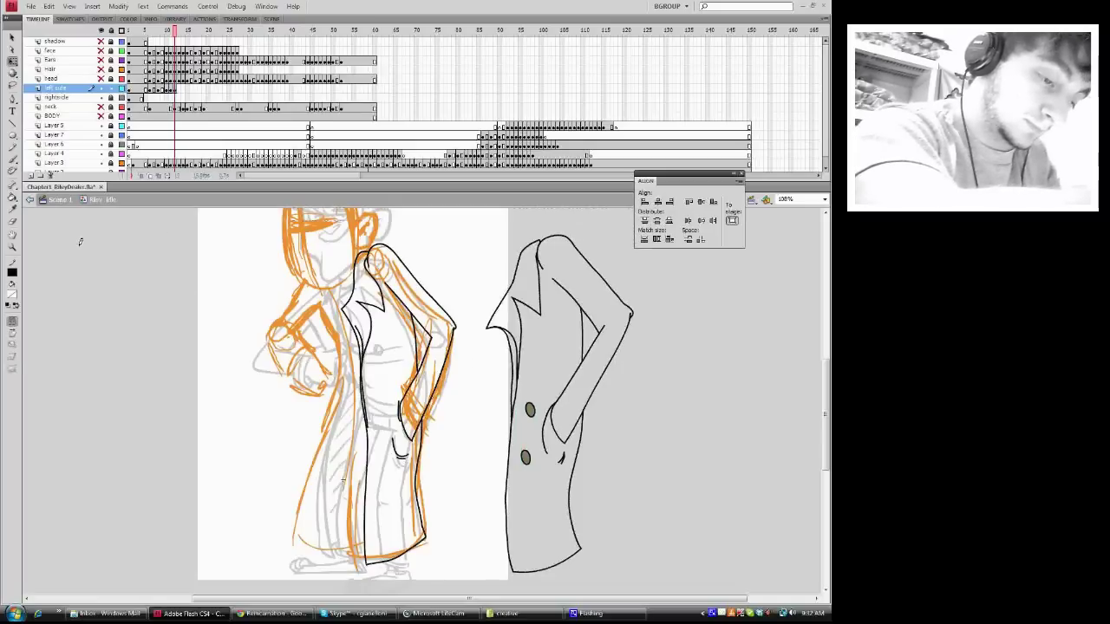
- At frame 11, move the two buttons from the reference coat onto the new coat and sample the coat's olive colour
click(12, 209)
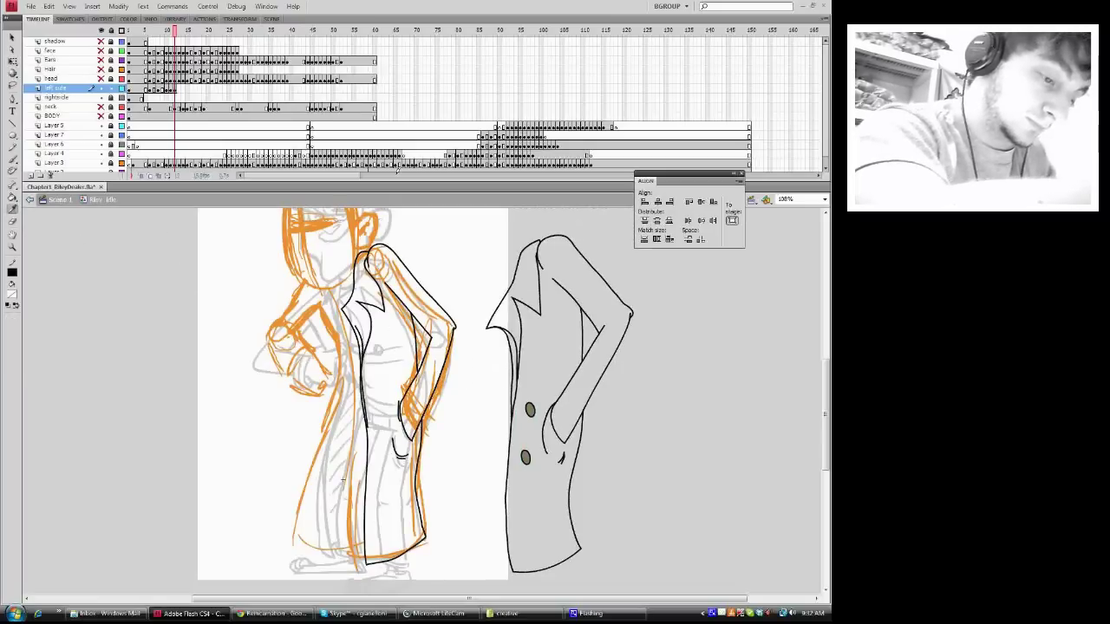
click(170, 89)
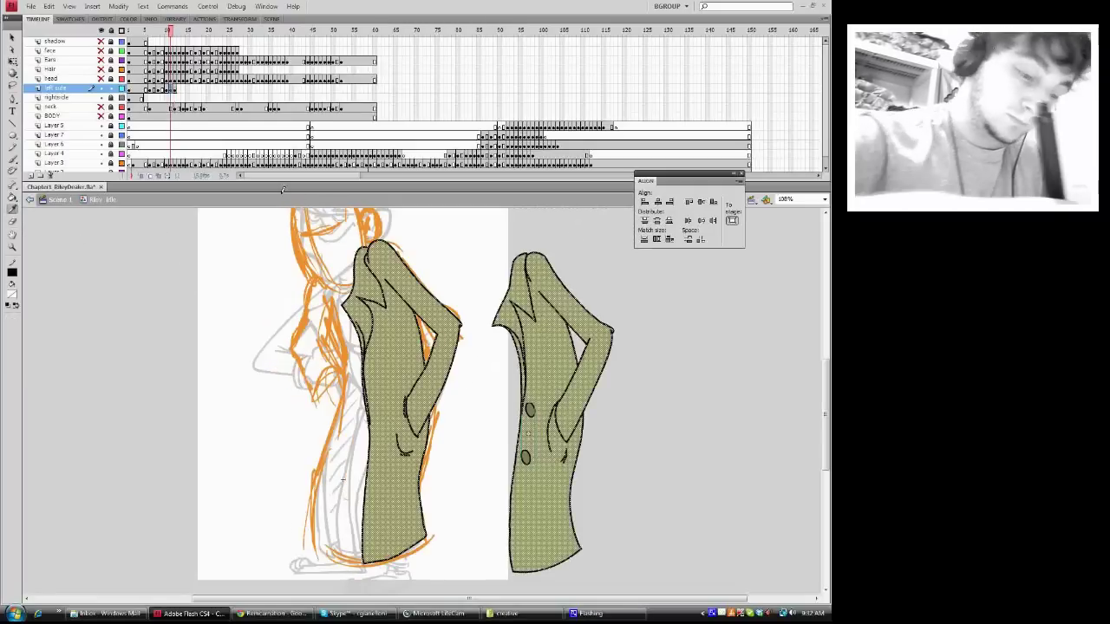
click(12, 38)
click(493, 367)
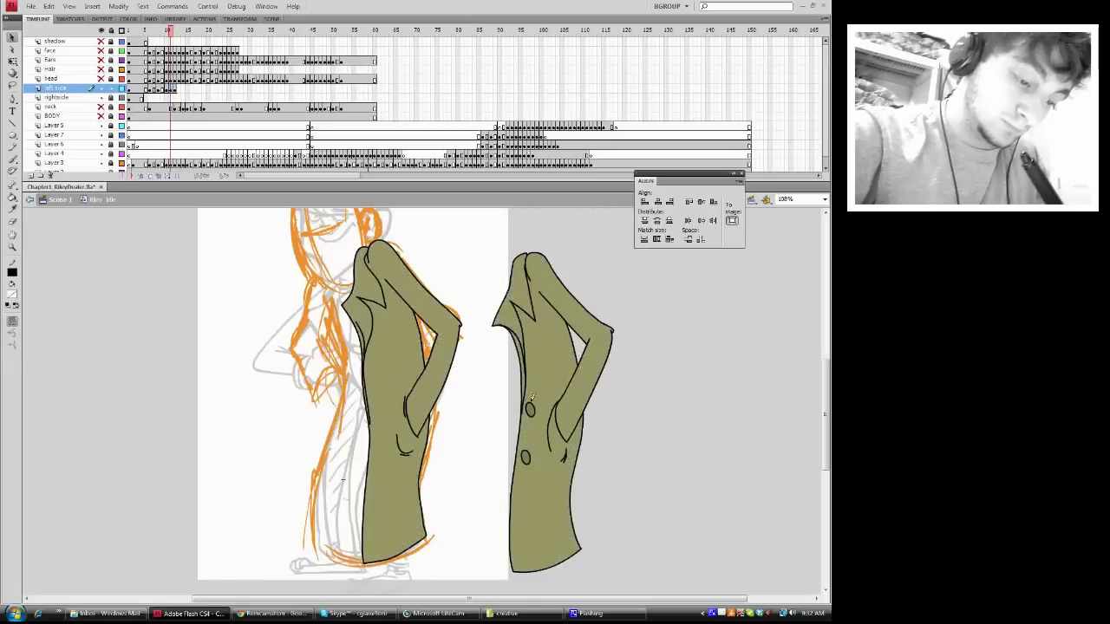
drag(531, 406, 387, 384)
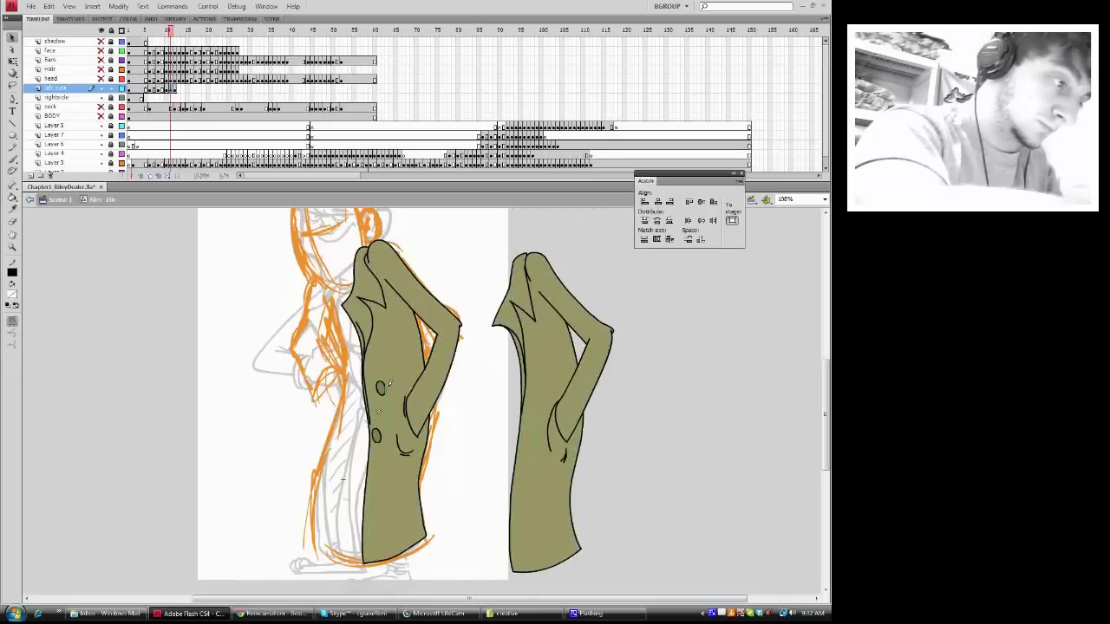
click(12, 209)
click(398, 351)
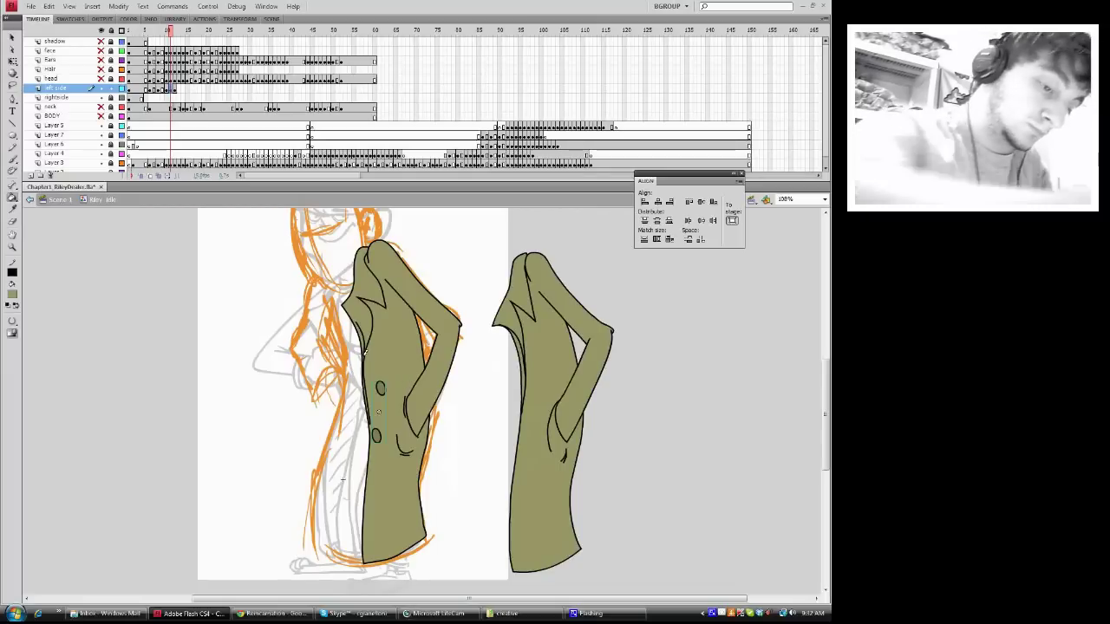
- Cut the entire reference coat beside the character at frame 11
click(12, 38)
drag(487, 228, 656, 586)
right_click(547, 248)
click(571, 279)
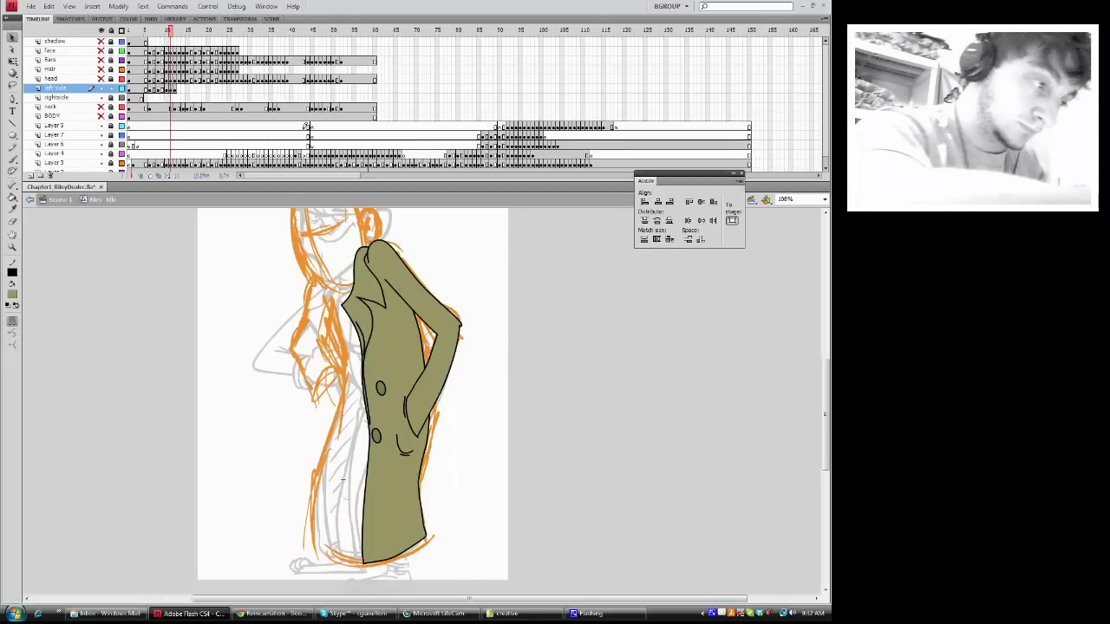
- At frame 12, move the two buttons from the reference coat onto the new coat outline, using onion skinning for placement
drag(170, 25, 176, 25)
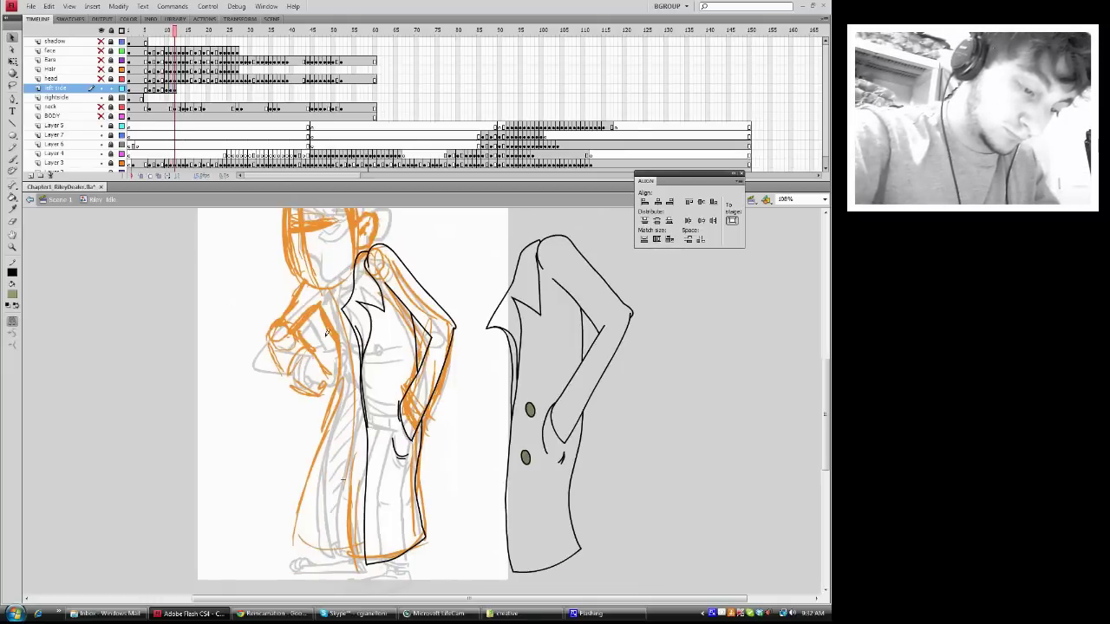
click(140, 174)
drag(531, 405, 381, 392)
click(143, 175)
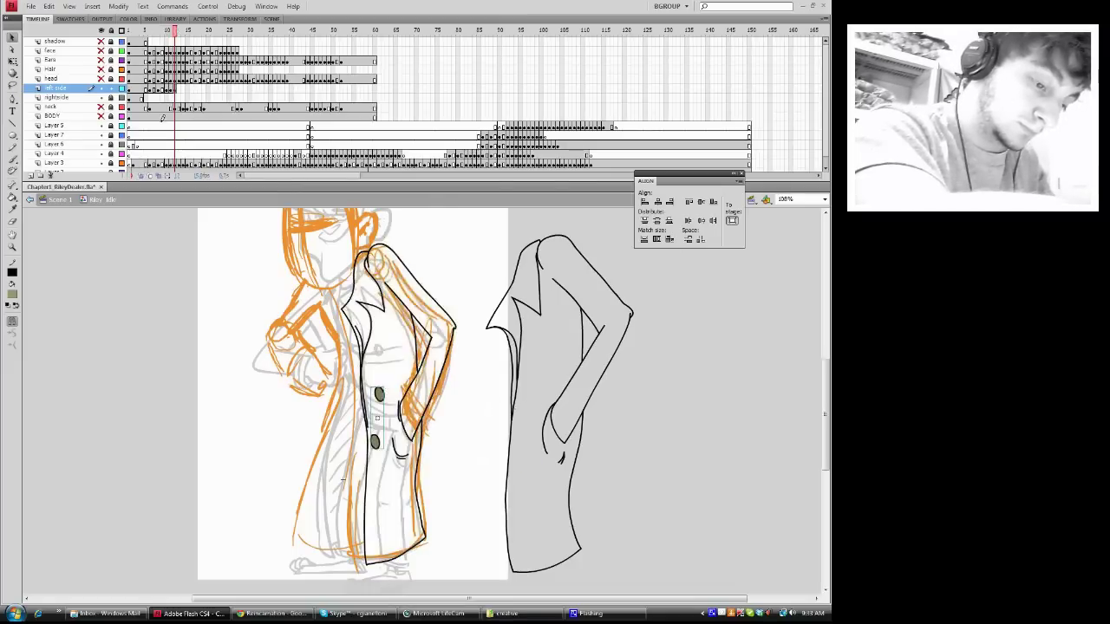
- At frame 10, skew the pair of coat buttons slightly toward the coat's front edge with Free Transform
drag(177, 28, 169, 30)
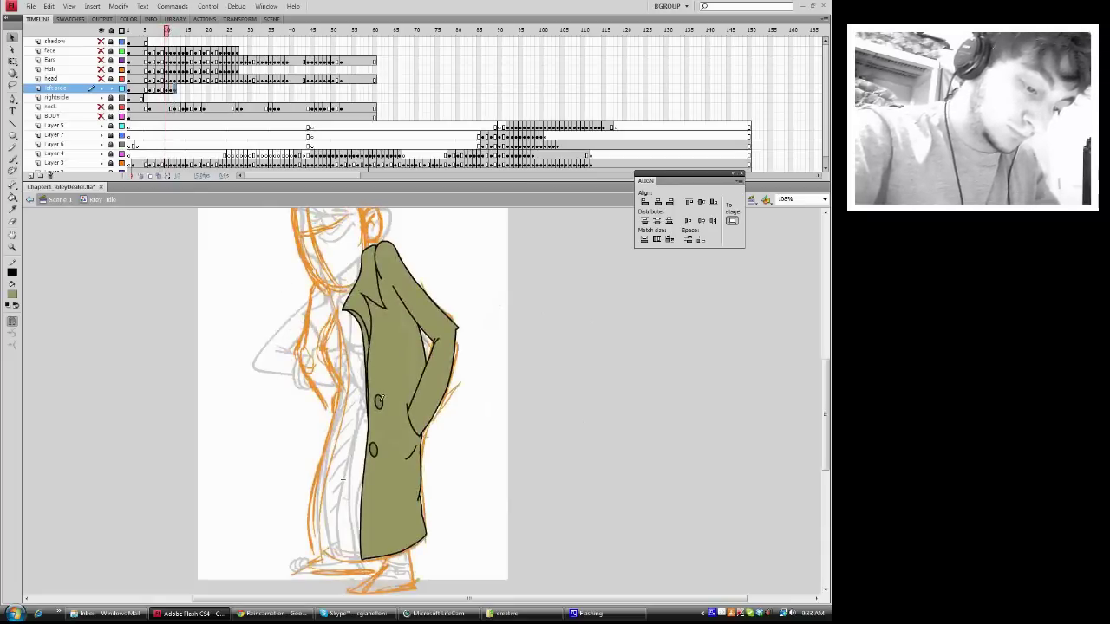
key(q)
click(376, 425)
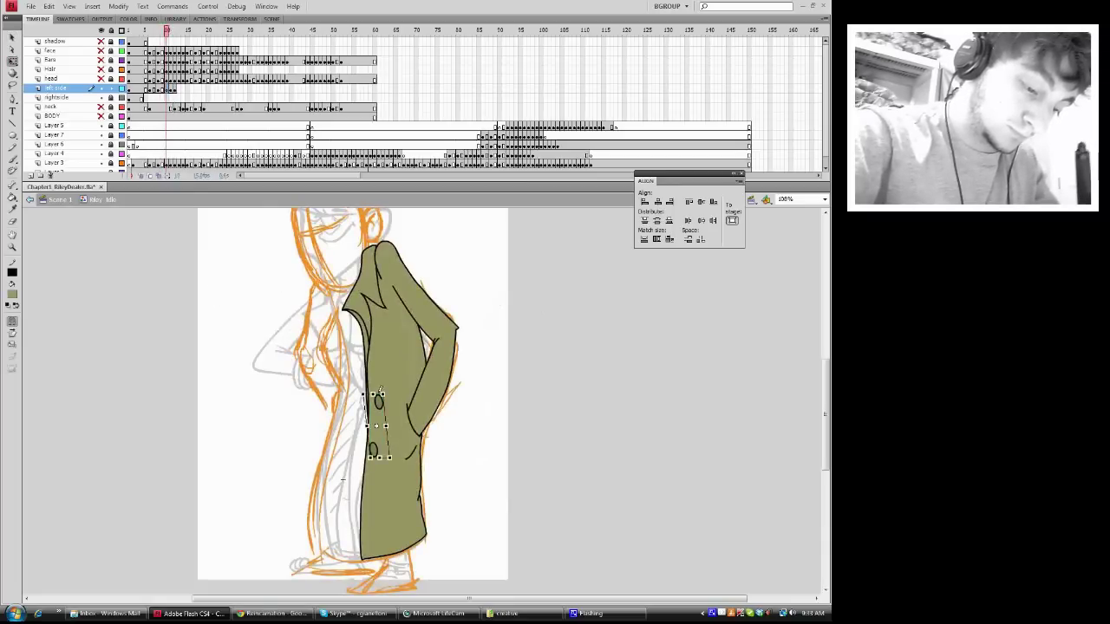
drag(373, 392, 371, 392)
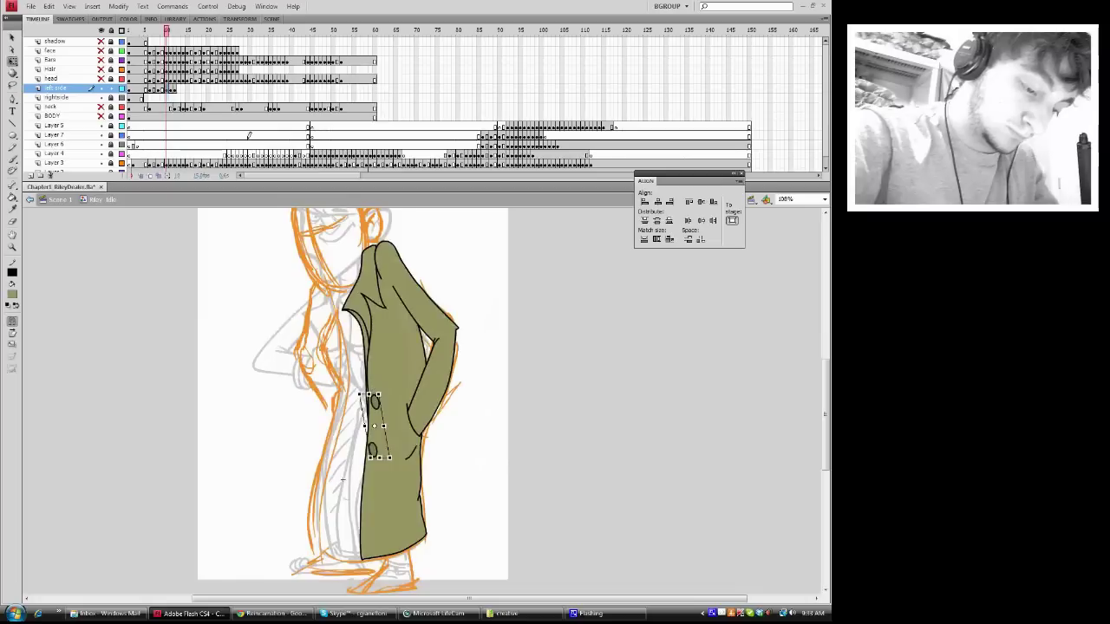
- At frame 11, skew the pair of coat buttons to follow the coat's front edge, using onion skinning for comparison
click(171, 89)
key(Escape)
click(379, 413)
drag(380, 395, 377, 408)
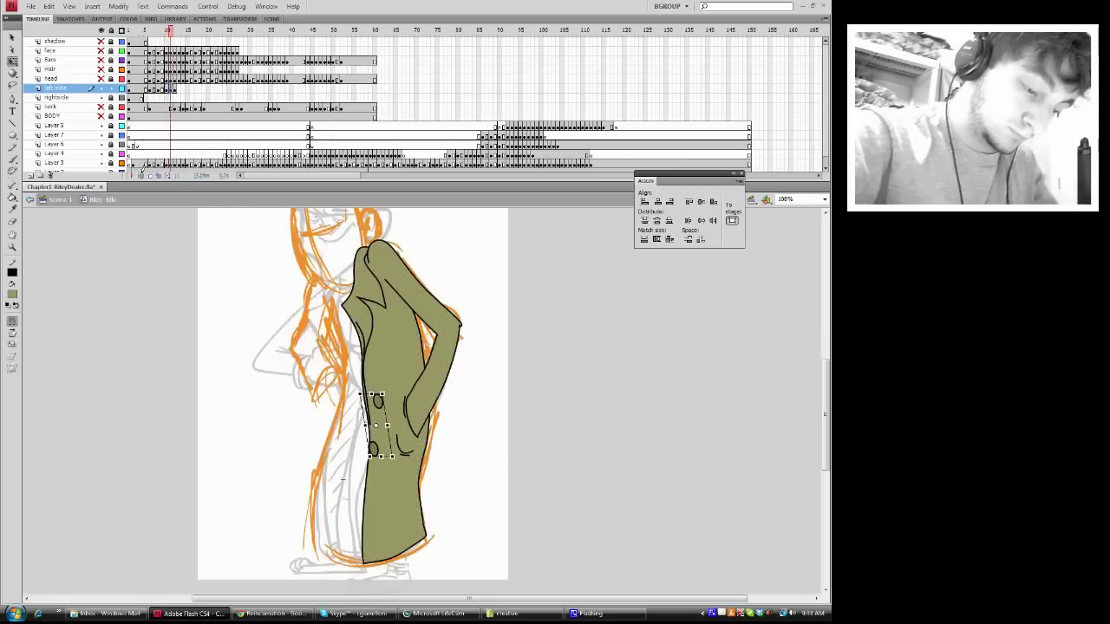
key(alt+shift+o)
drag(381, 456, 386, 457)
drag(377, 392, 374, 398)
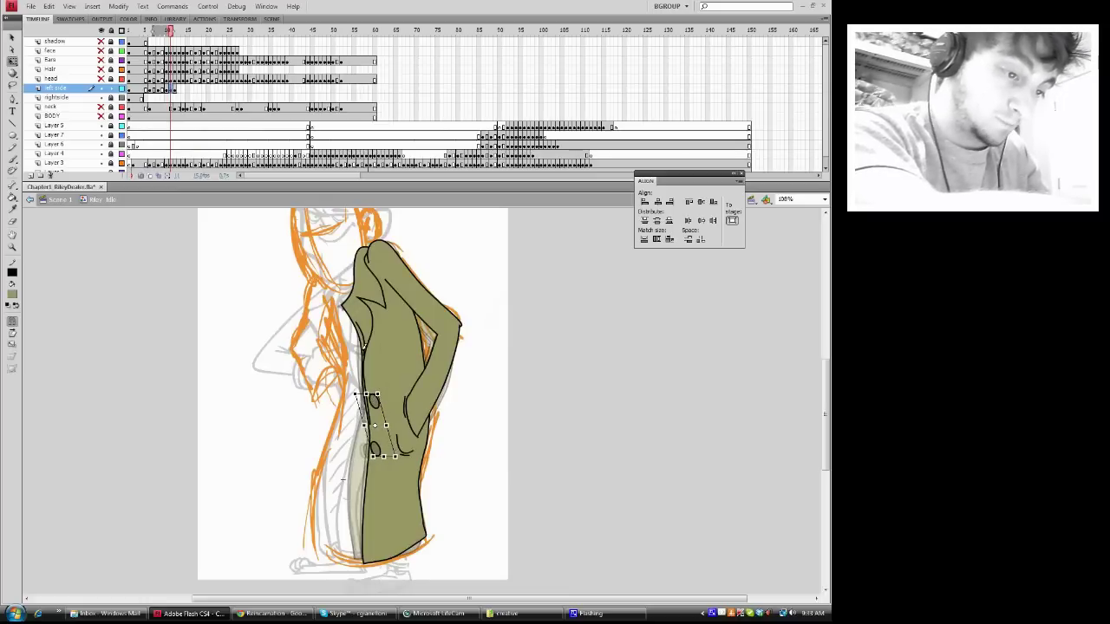
click(140, 175)
- At frame 12, lower and skew the pair of buttons so they slant along the coat's front edge
drag(172, 31, 172, 31)
key(period)
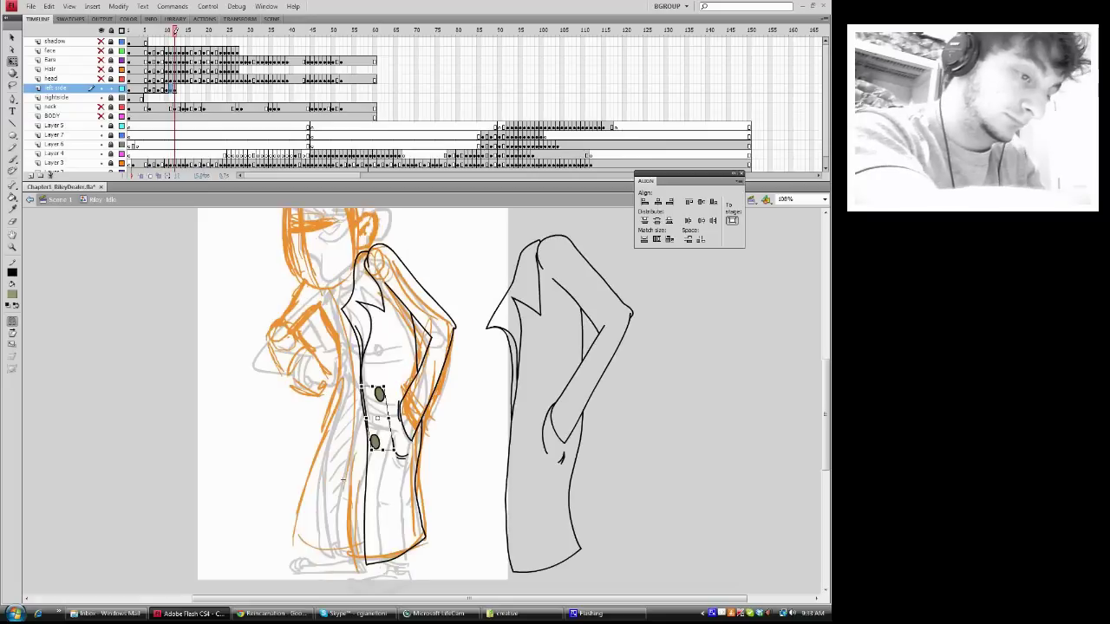
drag(380, 384, 376, 405)
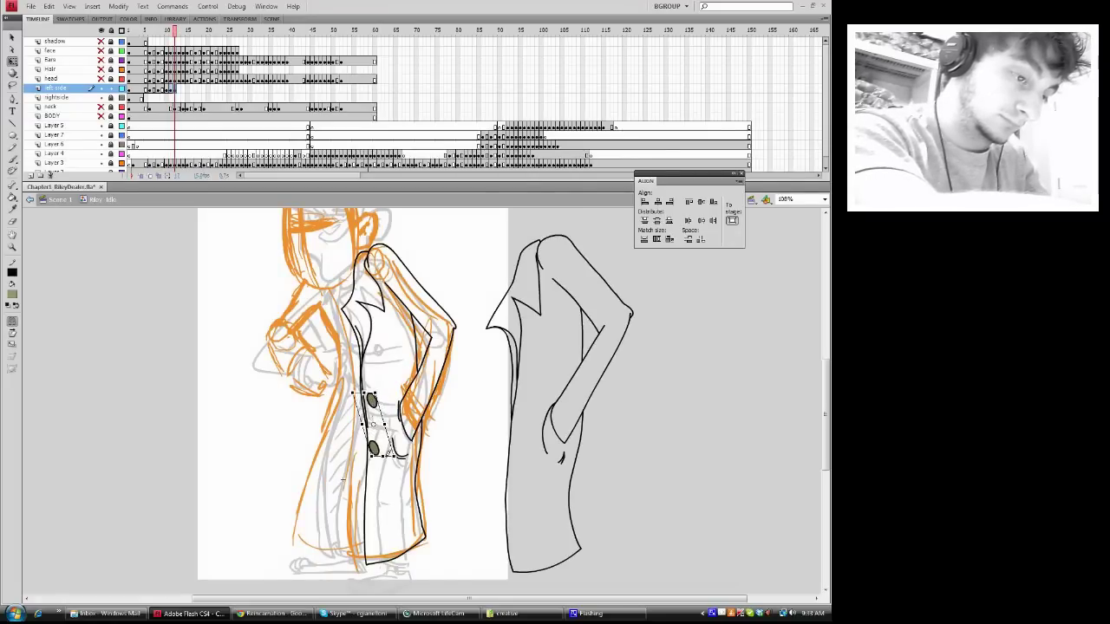
drag(390, 452, 392, 452)
- Inside the button group at frame 12, adjust the lower button's angle and position, and return to the character drawing
double_click(366, 463)
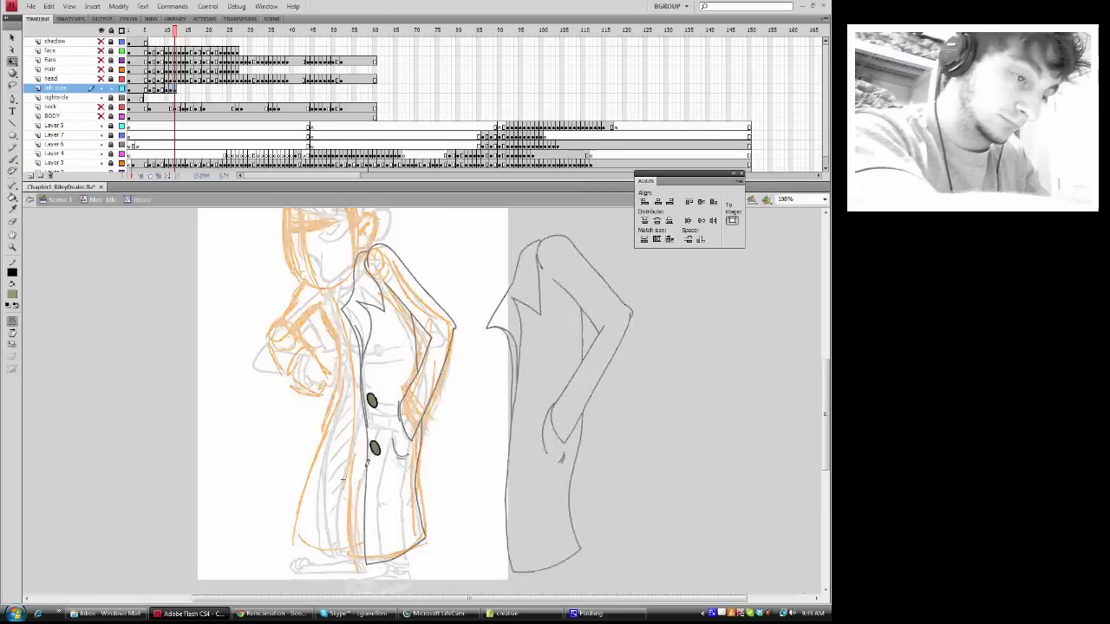
click(374, 448)
drag(378, 446, 364, 444)
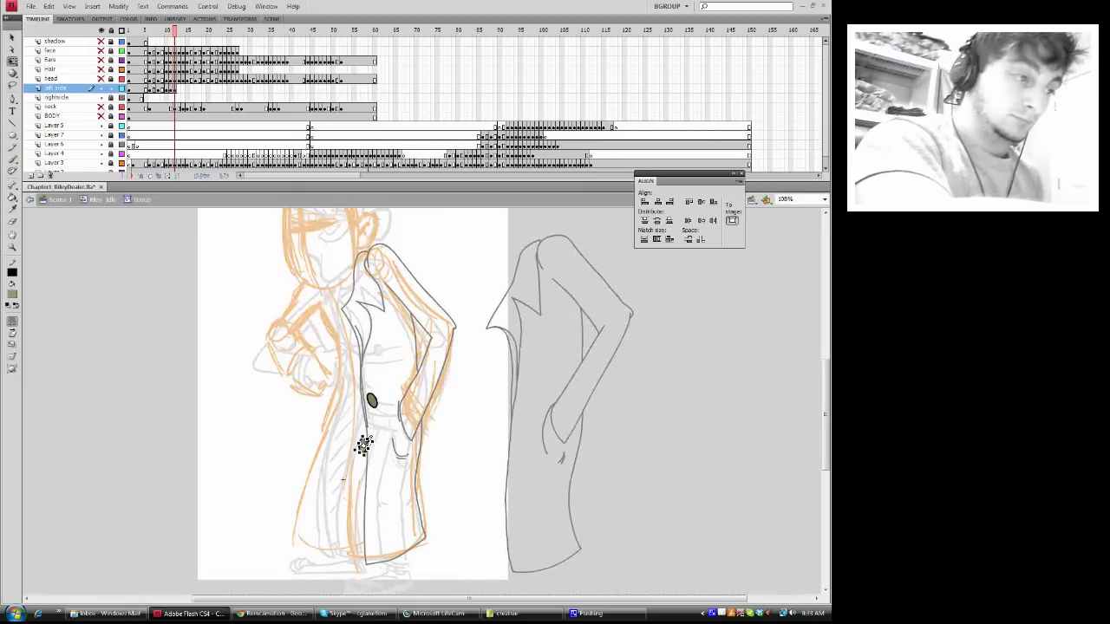
drag(364, 445, 374, 449)
double_click(407, 385)
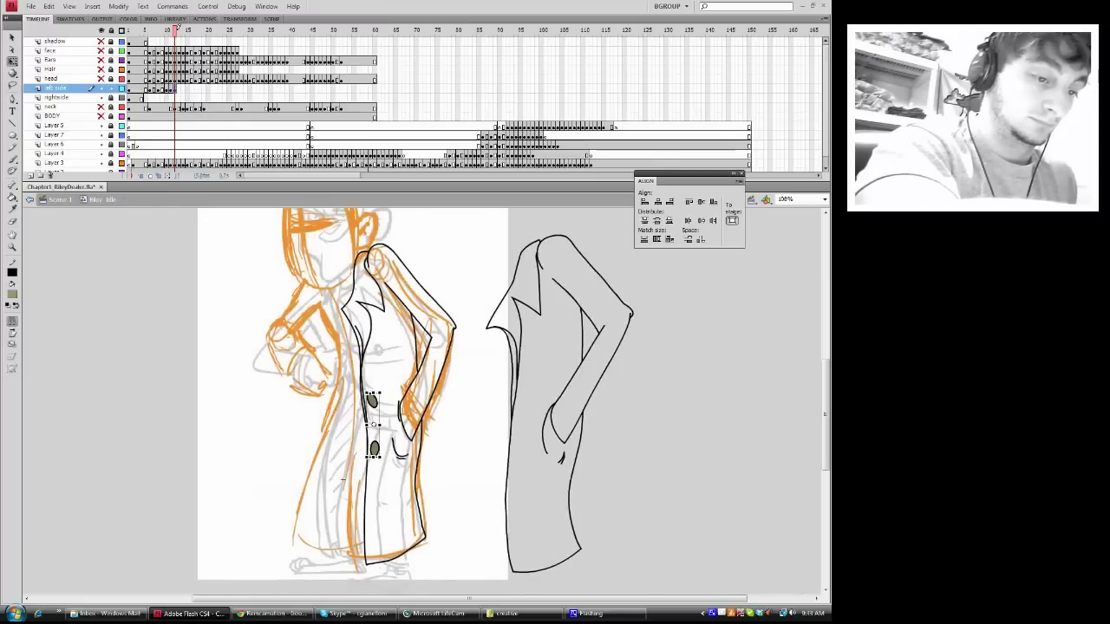
- Step back and forth through frames 5 to 13 to check the coat and button motion
key(comma)
key(comma)
key(comma)
key(comma)
key(comma)
key(comma)
key(comma)
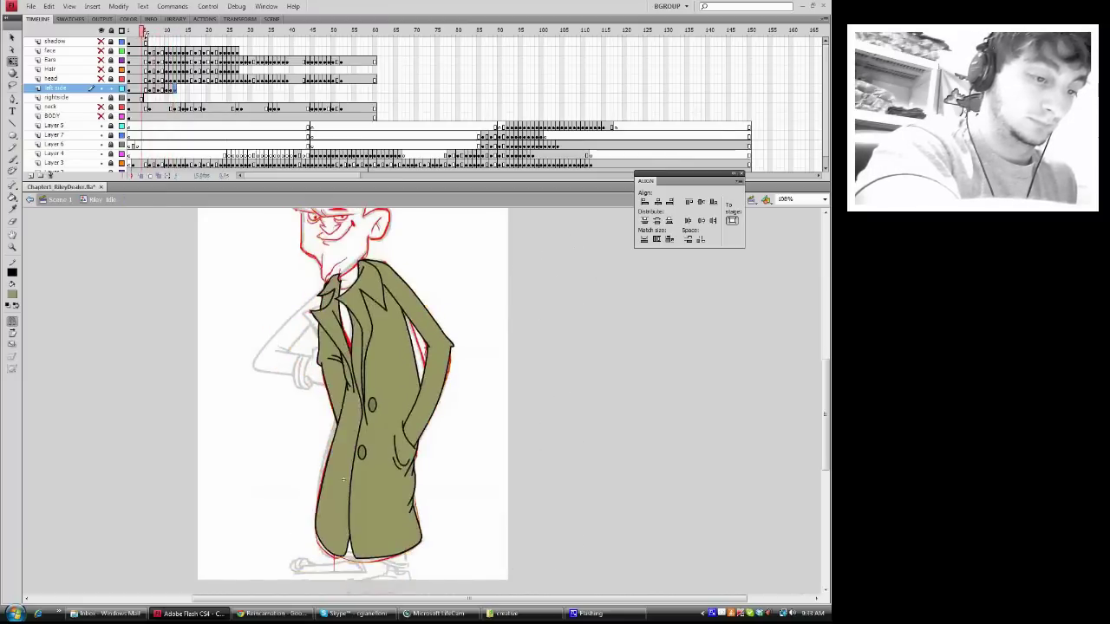
key(period)
key(period)
key(period)
key(period)
key(period)
key(period)
key(period)
key(period)
key(period)
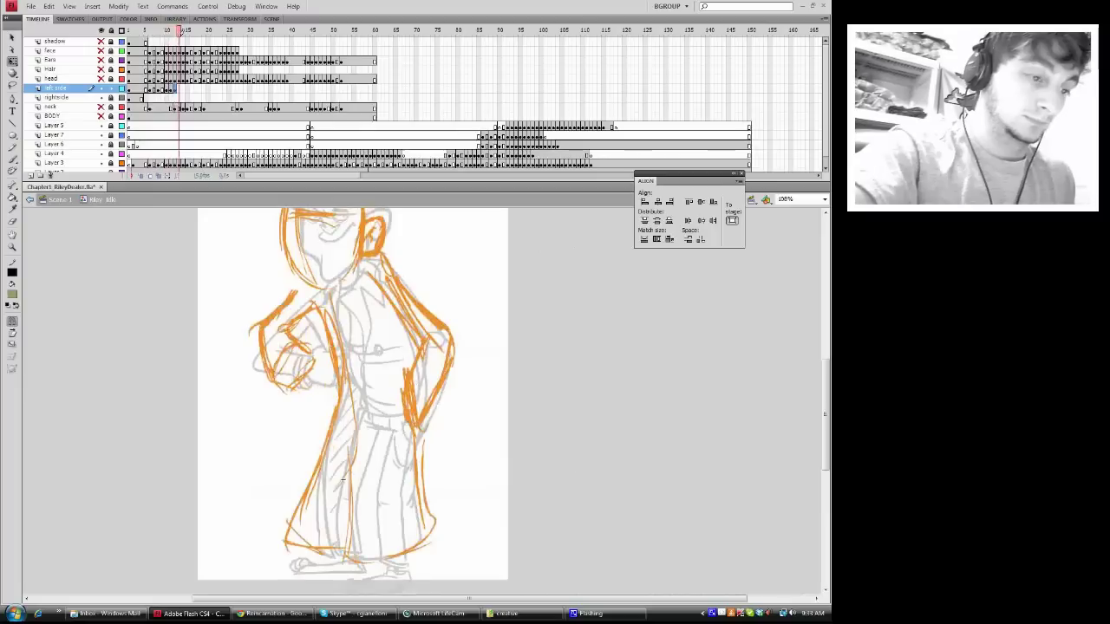
- Return to frame 11 and show the hidden character layers, including body, neck, head, hair, face and shadow
key(comma)
key(comma)
key(comma)
key(comma)
key(period)
drag(102, 106, 101, 117)
drag(102, 78, 102, 41)
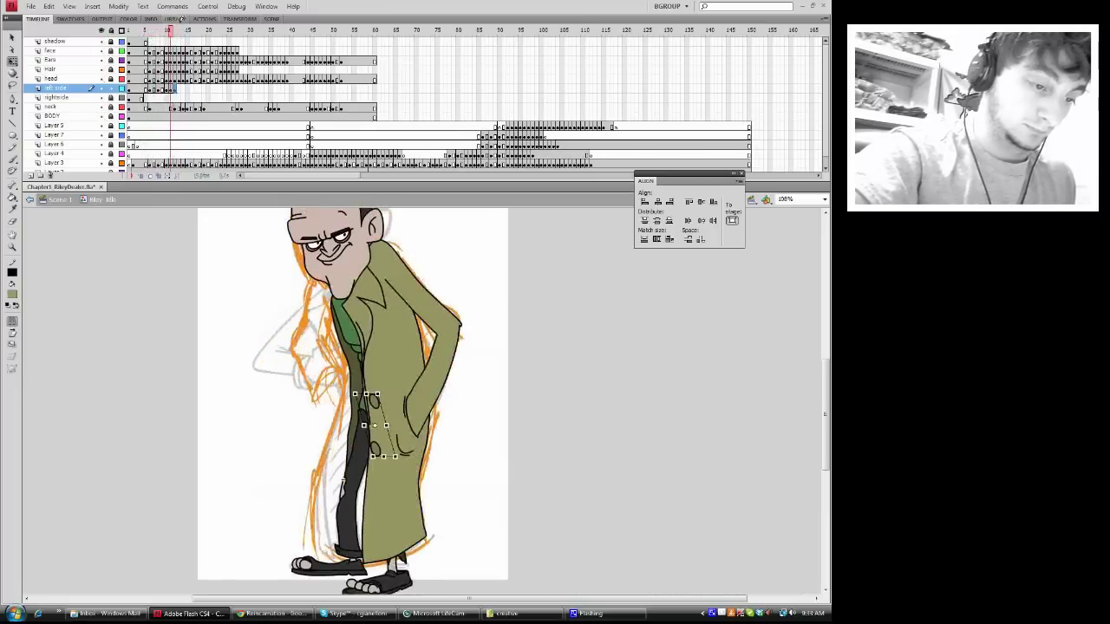
- Extend the left-side coat drawings at frames 11 and 10 by one frame each to match the head's movement
drag(171, 30, 172, 28)
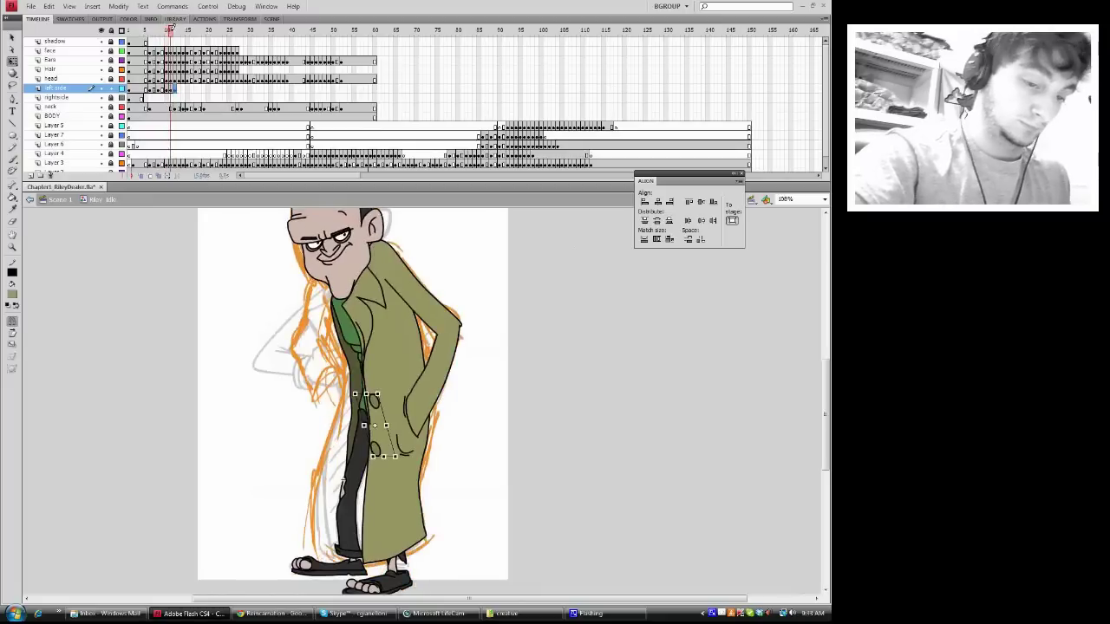
drag(172, 27, 172, 27)
click(172, 87)
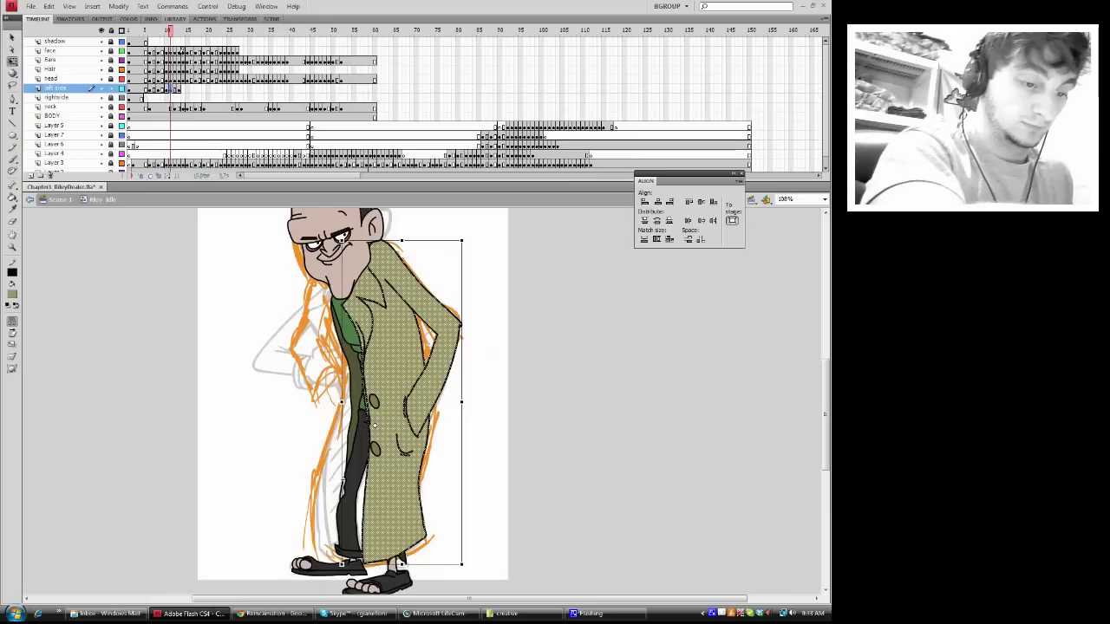
click(166, 29)
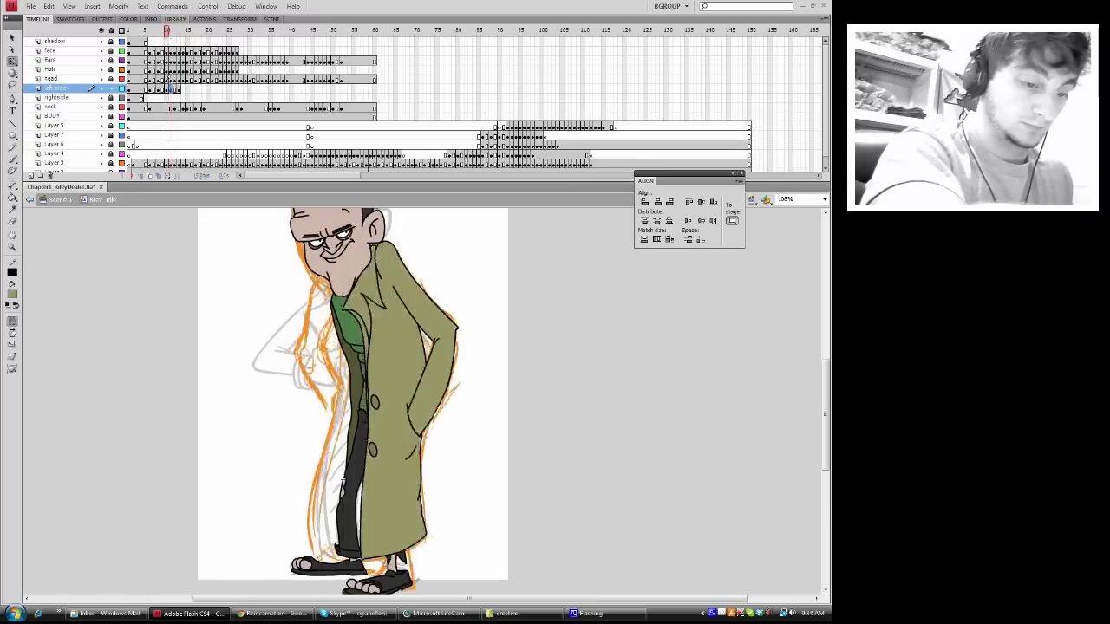
click(169, 87)
click(171, 28)
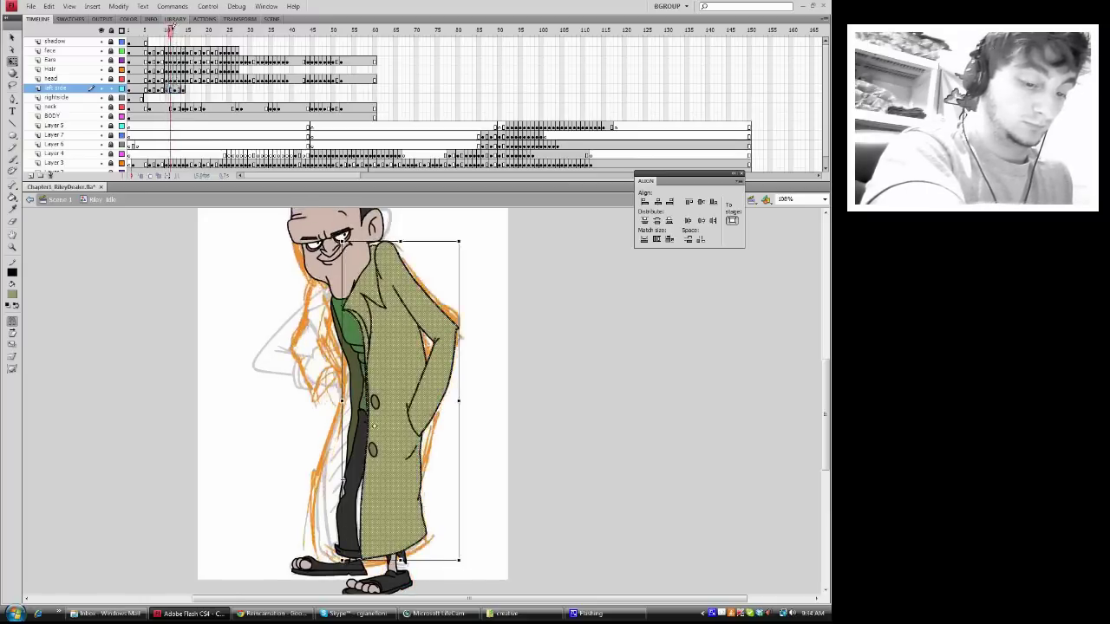
click(175, 28)
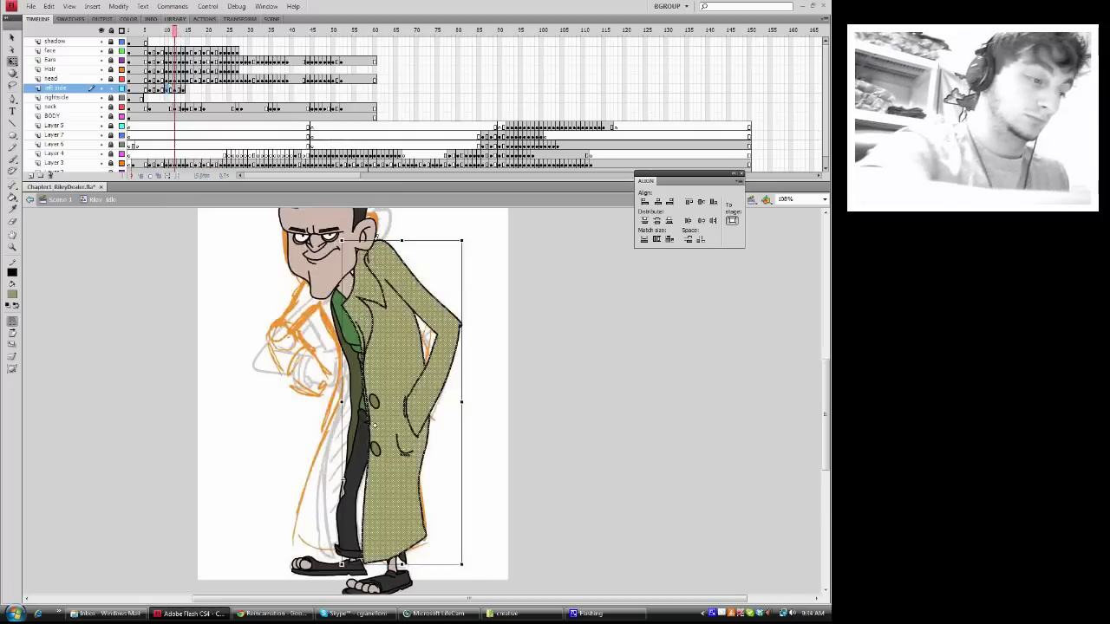
click(402, 218)
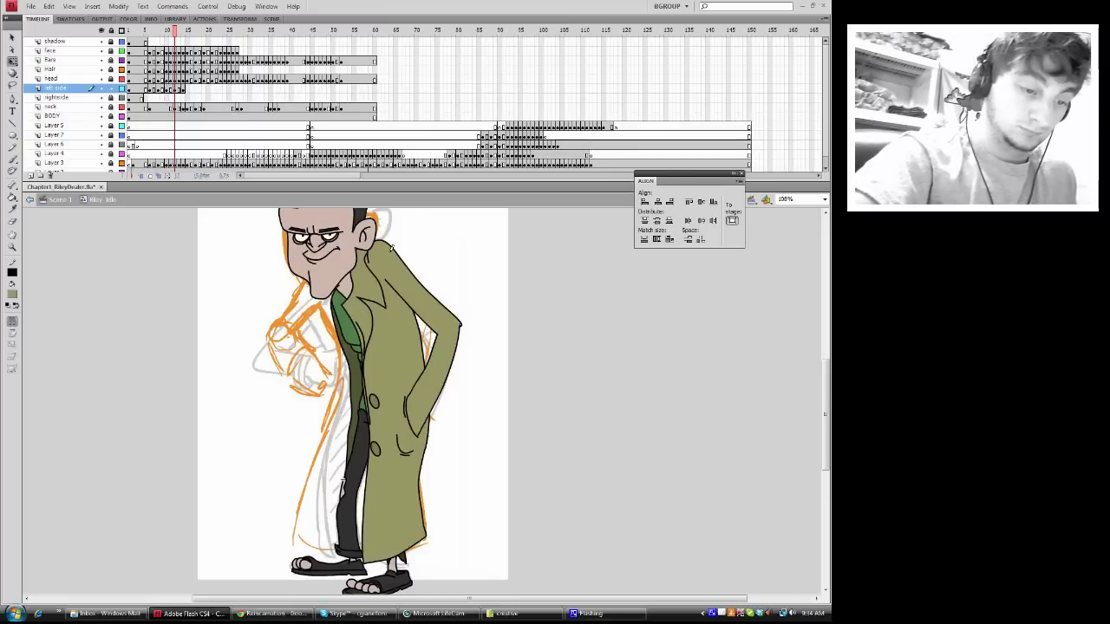
- Fill the new coat outline at frame 14 with the olive colour sampled from the previous coat drawing
drag(175, 30, 184, 32)
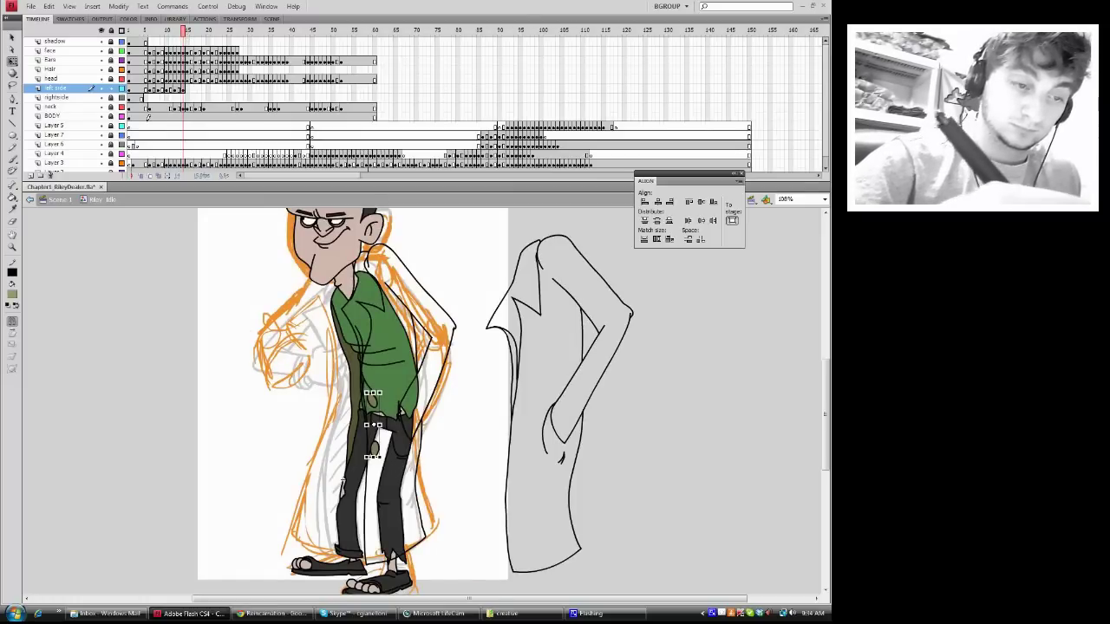
click(12, 209)
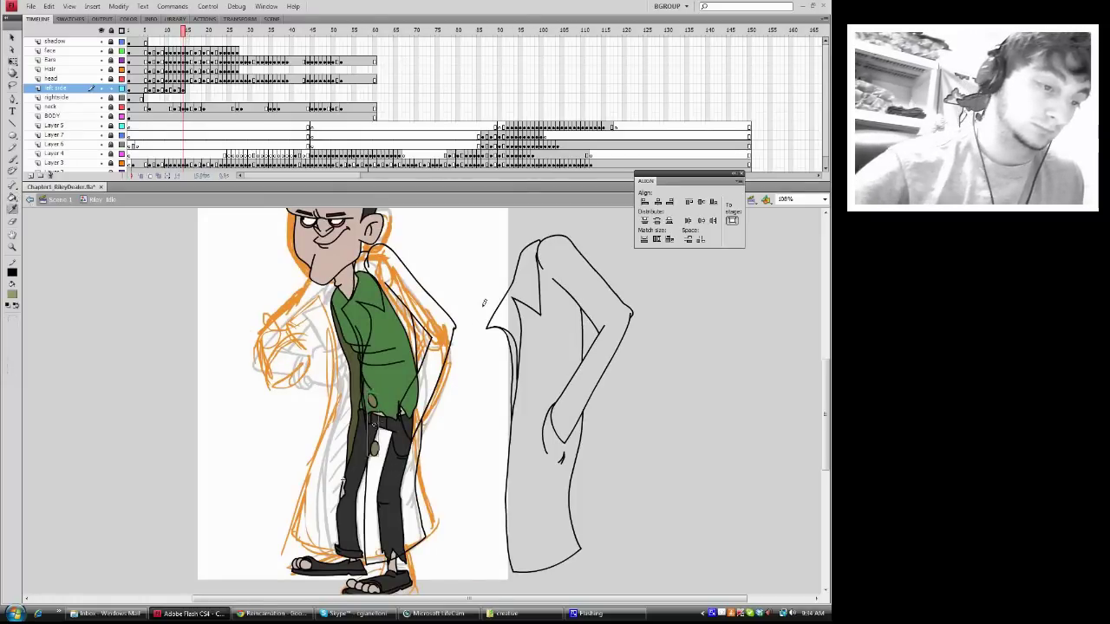
right_click(127, 283)
click(105, 247)
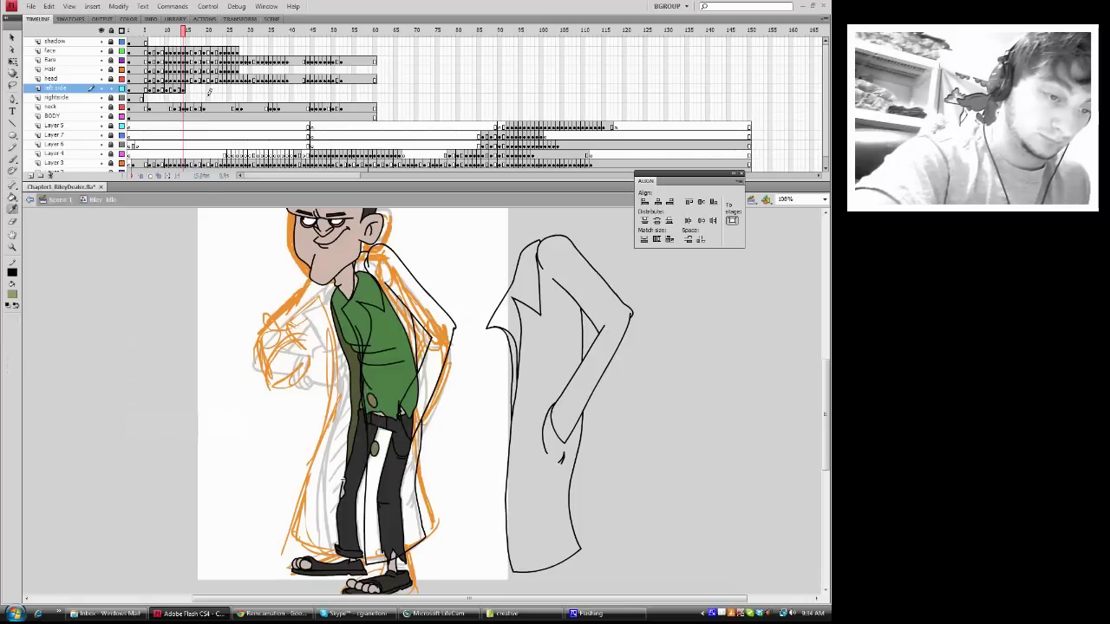
key(comma)
click(378, 323)
click(183, 89)
click(188, 88)
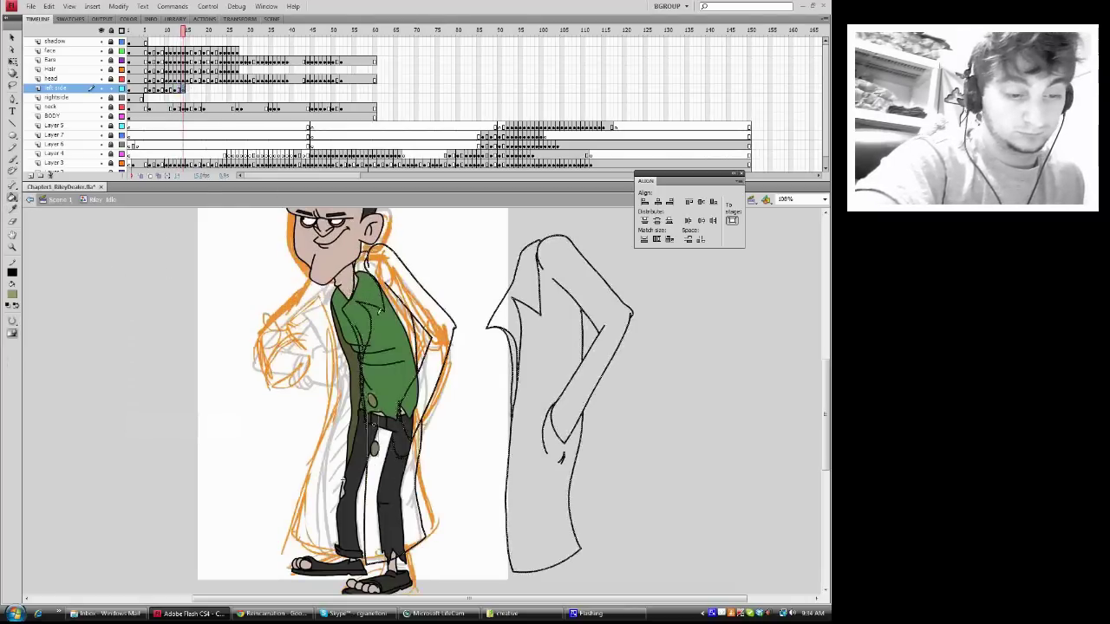
click(381, 308)
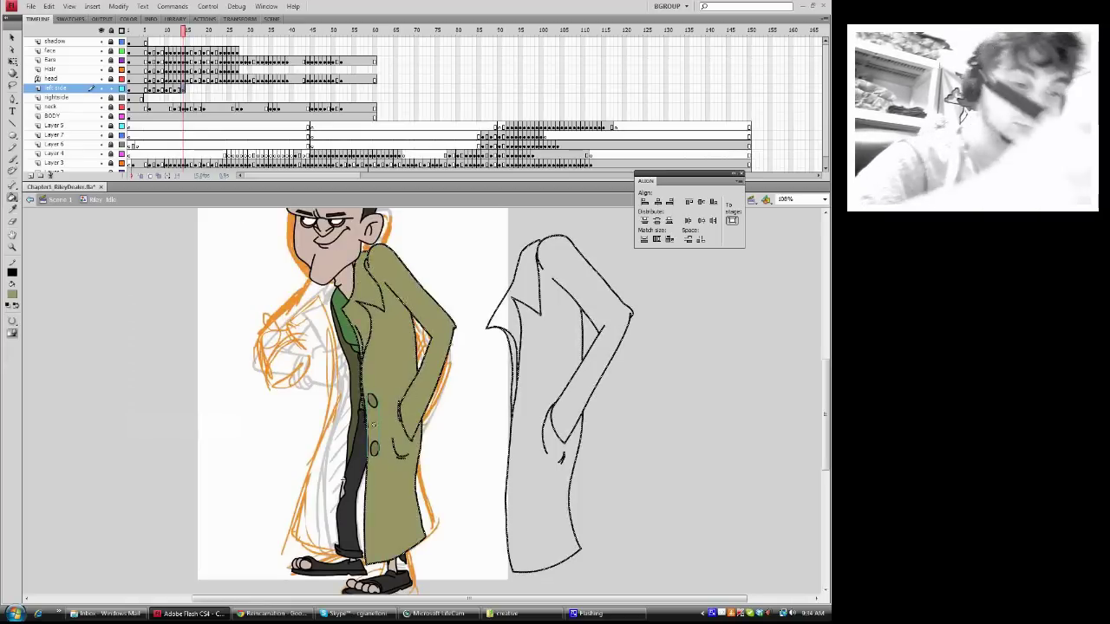
- Select the entire reference coat outline beside the character at frame 14 and bring up its edit commands
key(v)
drag(489, 217, 630, 562)
click(630, 563)
mouse_move(448, 584)
mouse_down()
mouse_move(663, 317)
mouse_move(699, 197)
mouse_move(697, 208)
mouse_up()
click(613, 252)
right_click(541, 262)
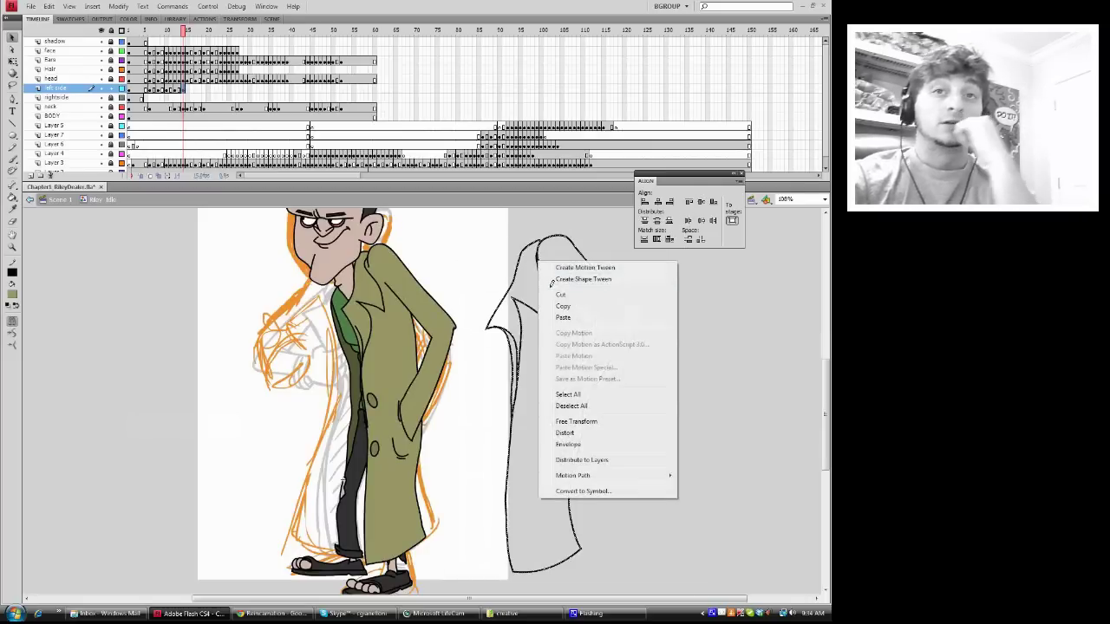